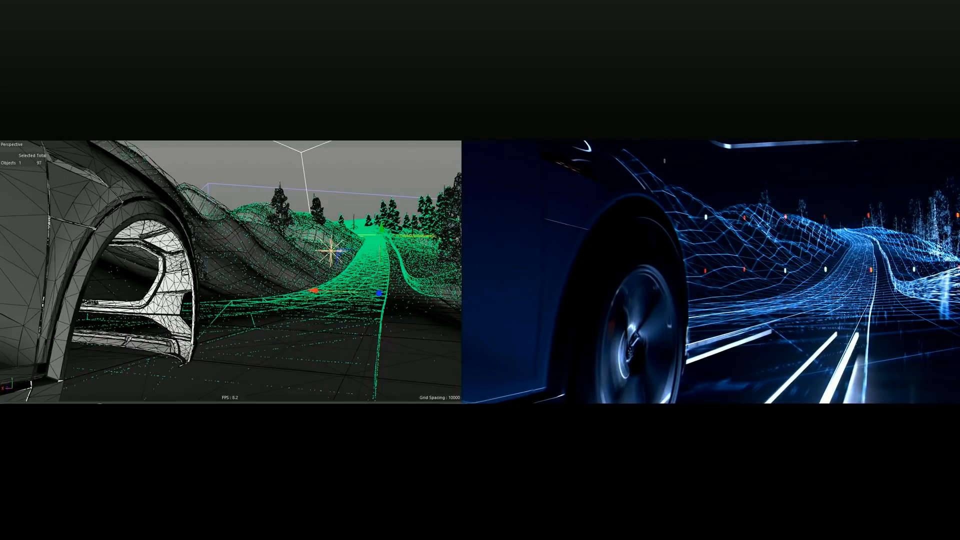
click(829, 208)
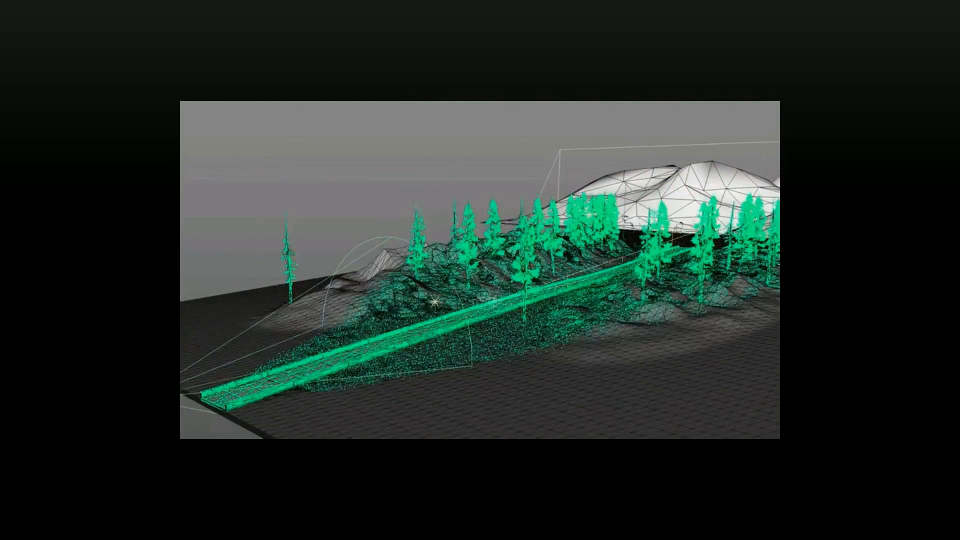
Switch to Cinema 4D and add a Landscape primitive to the empty scene
key(alt+Tab)
key(Tab)
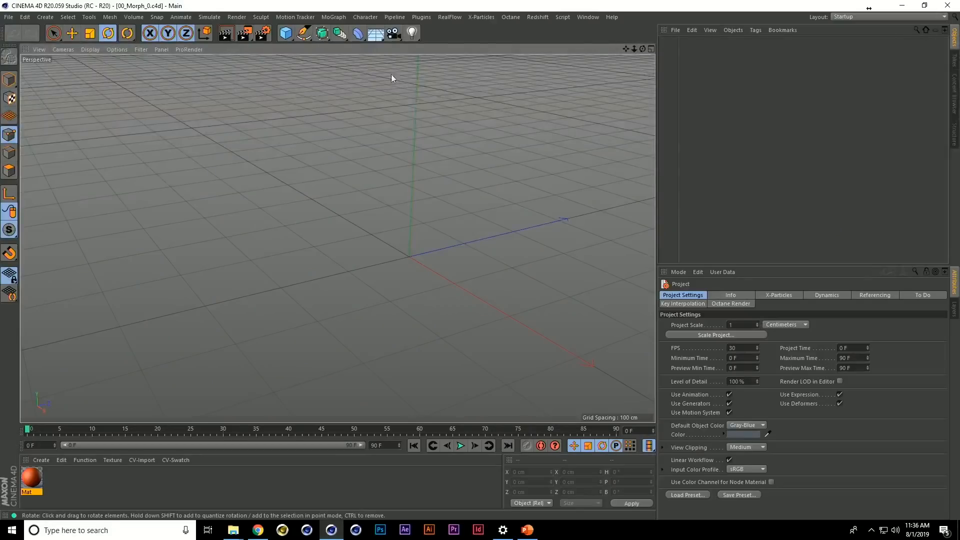
click(283, 37)
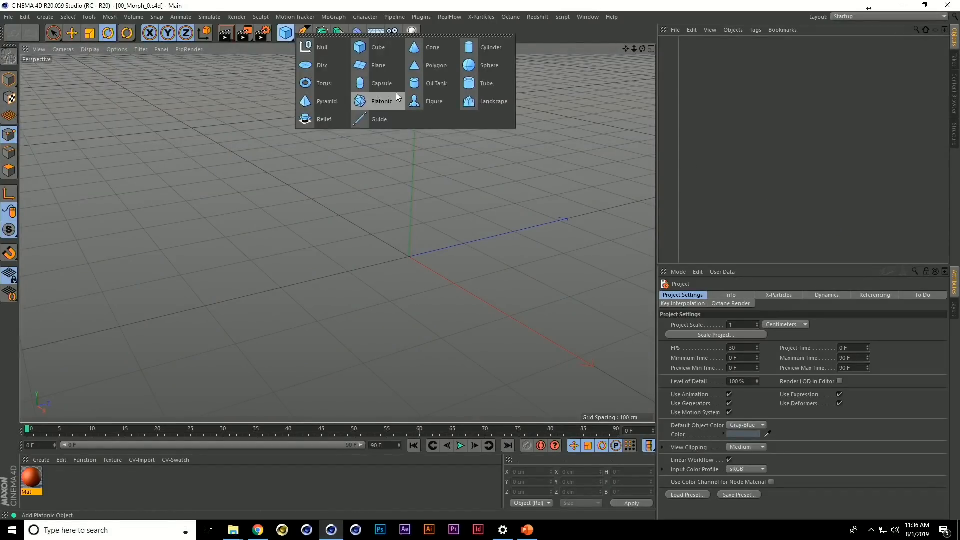
click(480, 102)
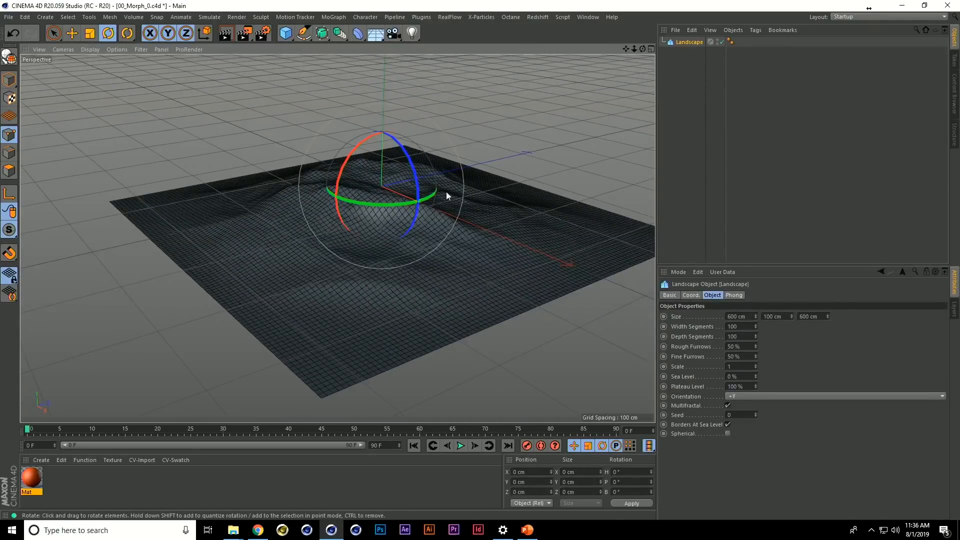
Raise the Landscape's height to about 138 cm and set its sea level to 35%
key(e)
click(311, 165)
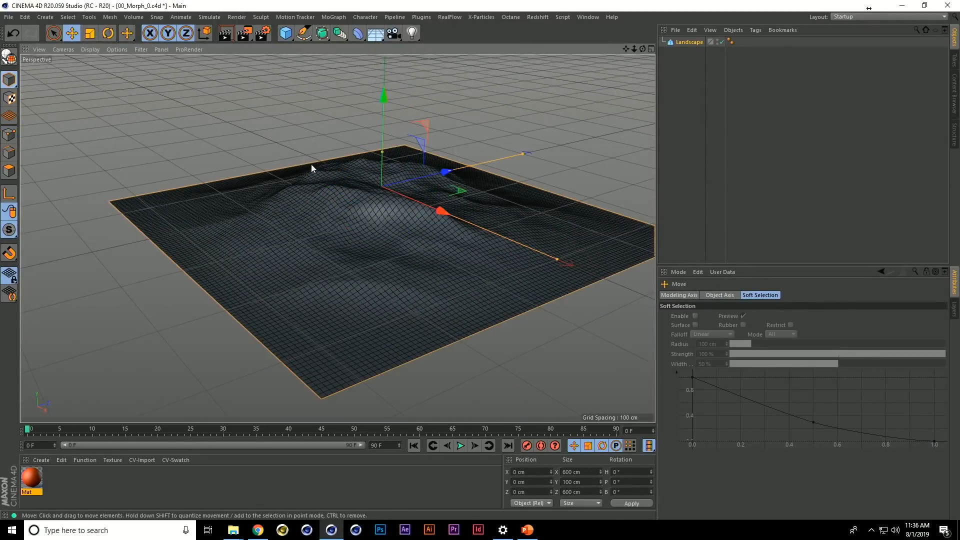
drag(386, 153, 387, 139)
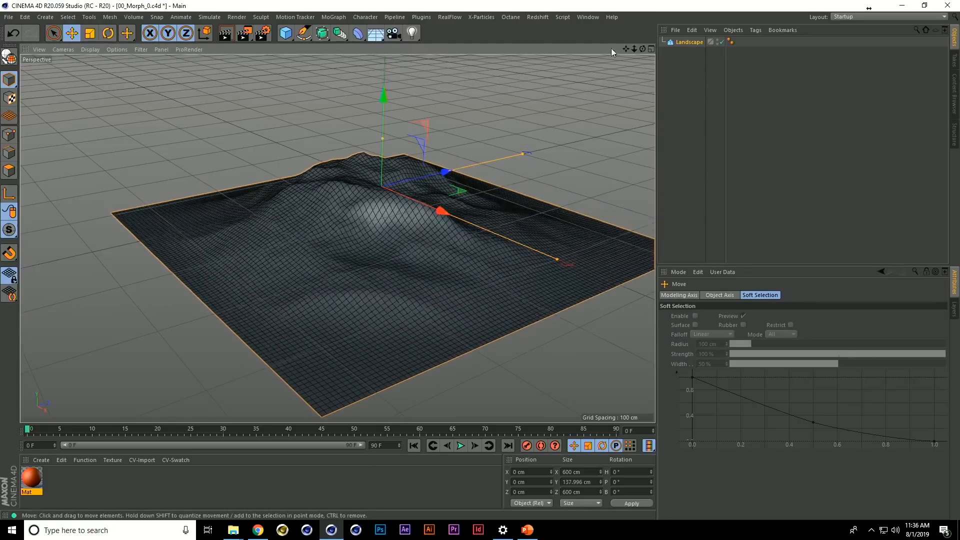
click(684, 49)
drag(757, 377, 758, 358)
scroll(578, 266, up, 4)
alt+drag(493, 245, 472, 225)
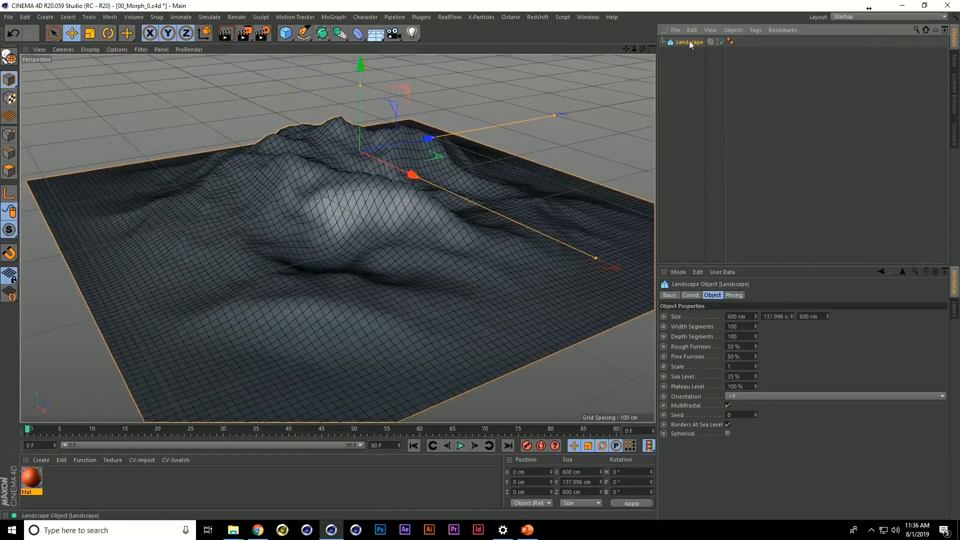
Make the Landscape editable and give it a Pose Morph tag that mixes Points
key(c)
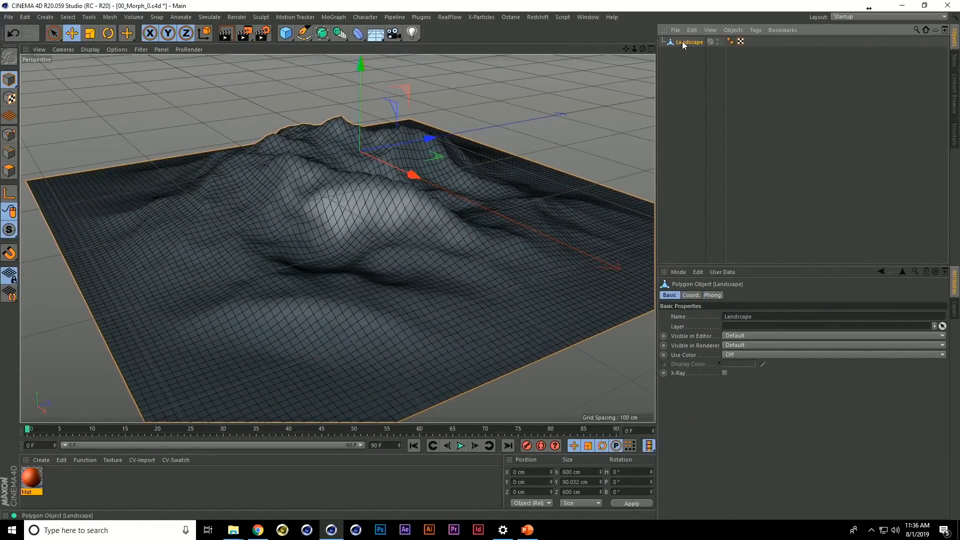
right_click(683, 43)
mouse_move(728, 29)
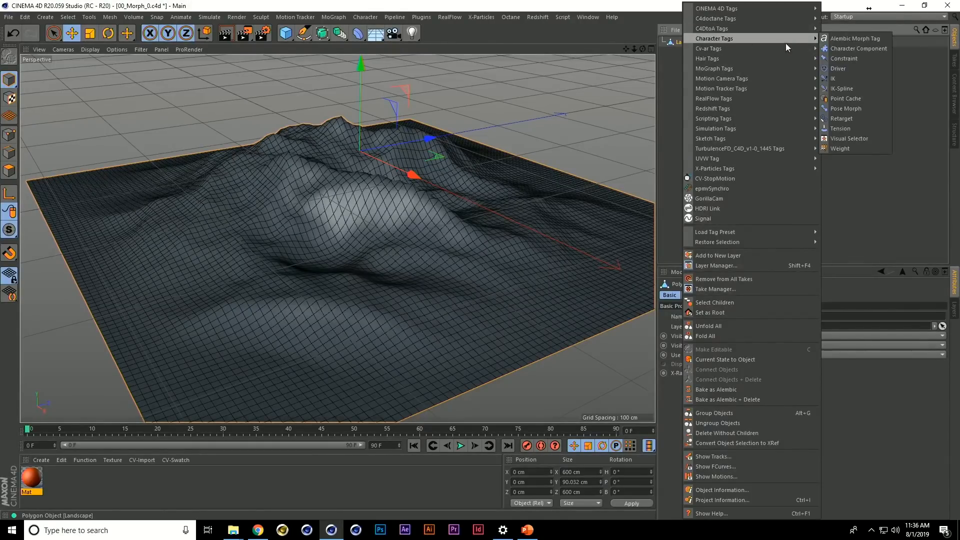
click(847, 109)
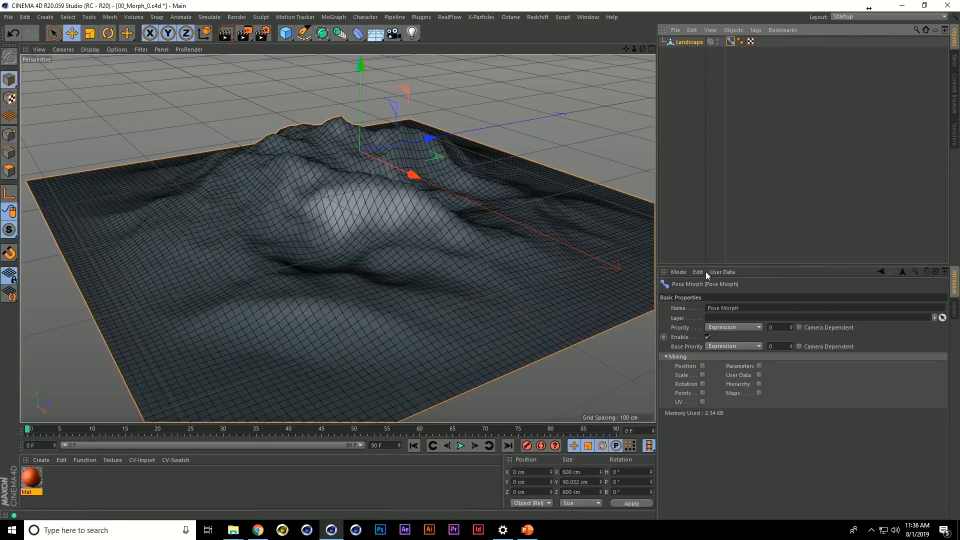
click(703, 393)
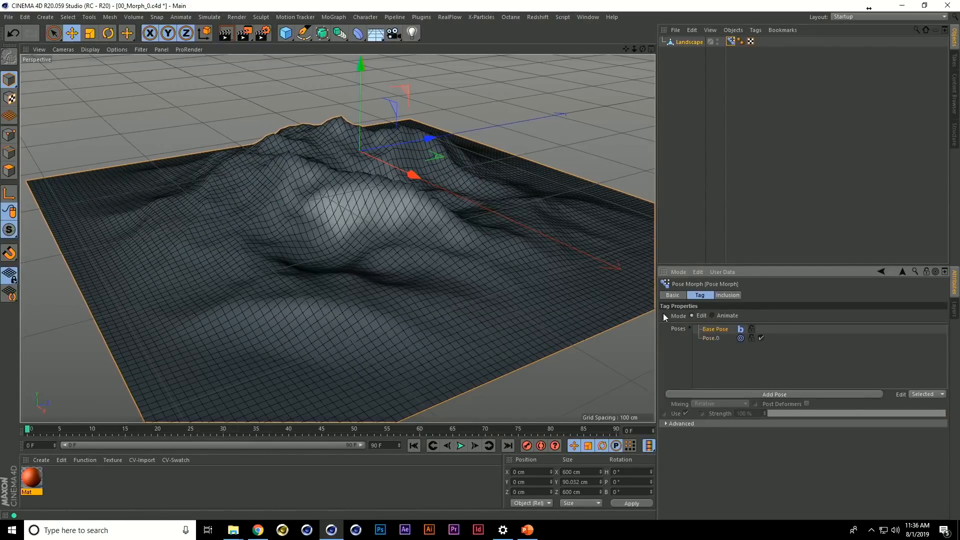
In point mode, scale all points of Pose.0 flat along the Y axis to a height of 0 cm
click(9, 134)
click(716, 339)
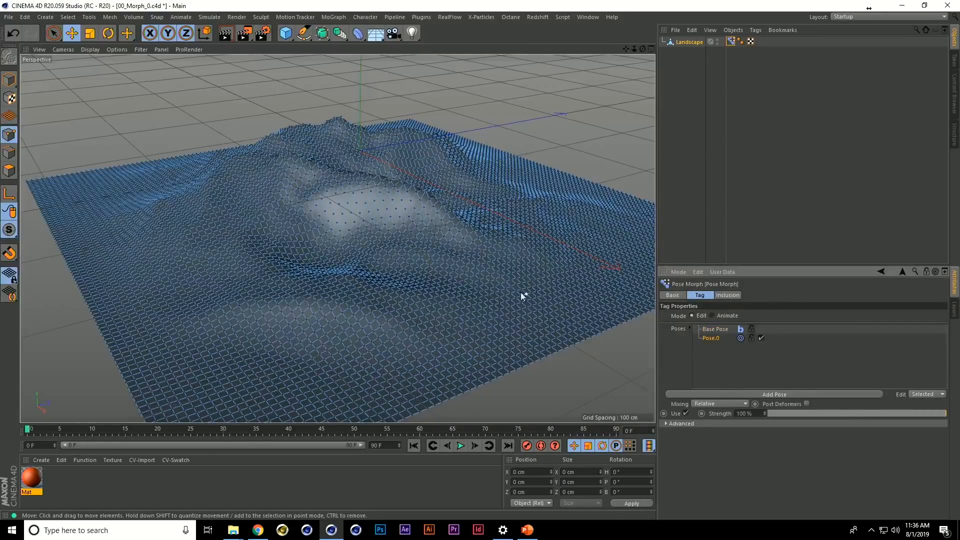
alt+drag(521, 292, 452, 252)
key(ctrl+a)
key(t)
drag(427, 130, 422, 218)
In the Right view, raise all points of the base pose until the mountain's foot sits on the ground line, at Y about 44.9 cm
middle_click(423, 218)
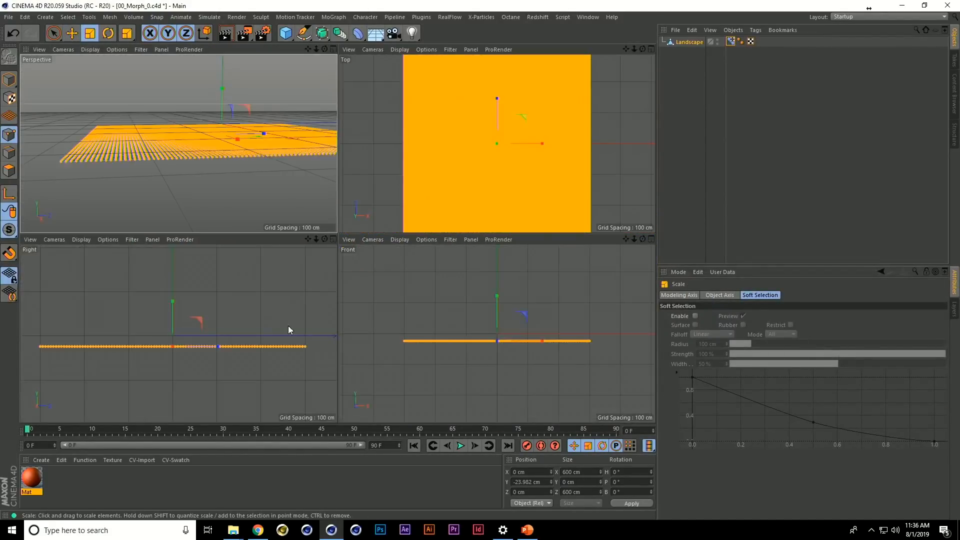
middle_click(290, 328)
click(731, 41)
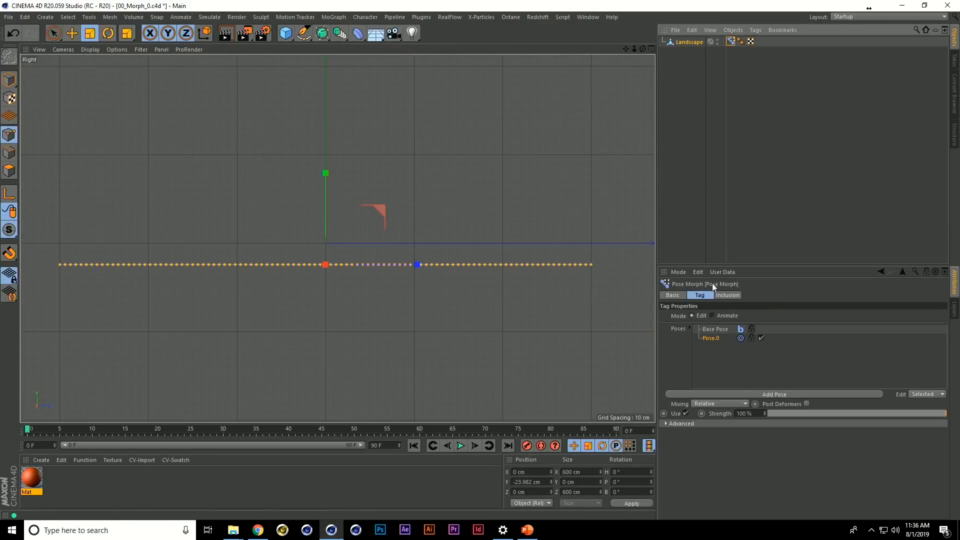
click(711, 339)
key(e)
drag(324, 190, 343, 130)
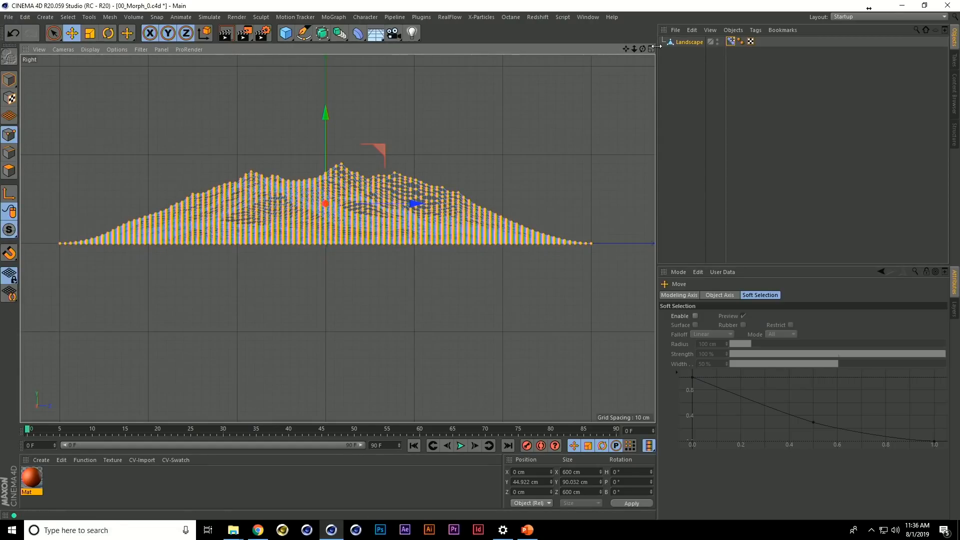
Move the flattened points of Pose.0 vertically onto the ground line, at Y about -0.26 cm
click(728, 43)
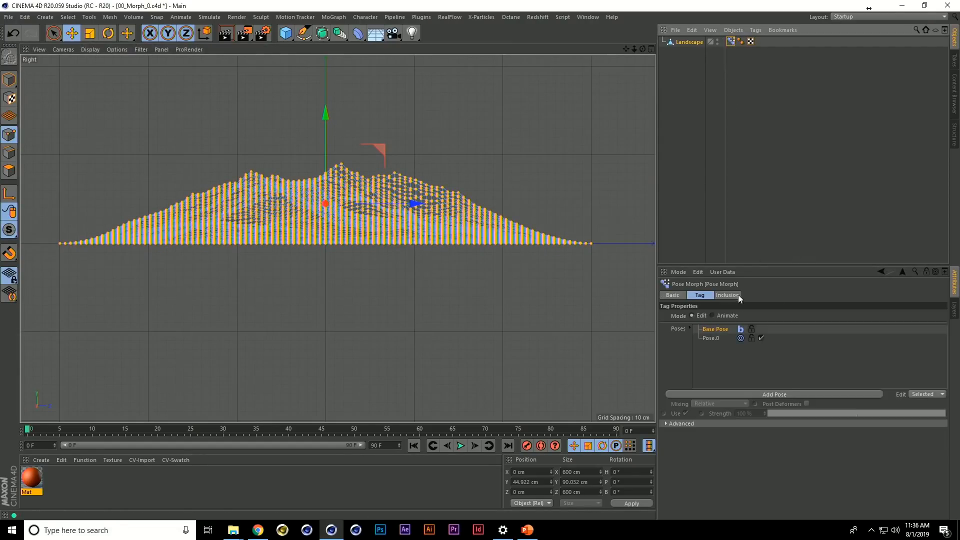
click(712, 343)
drag(330, 160, 328, 191)
Back in the perspective view, switch the Pose Morph tag to Animate mode and set the Pose.0 strength to 100%
middle_click(391, 172)
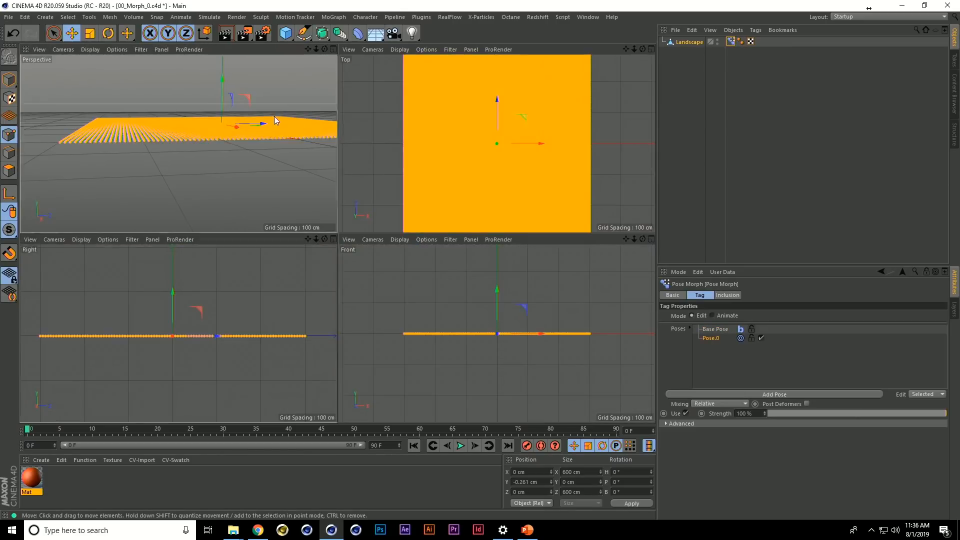
middle_click(274, 116)
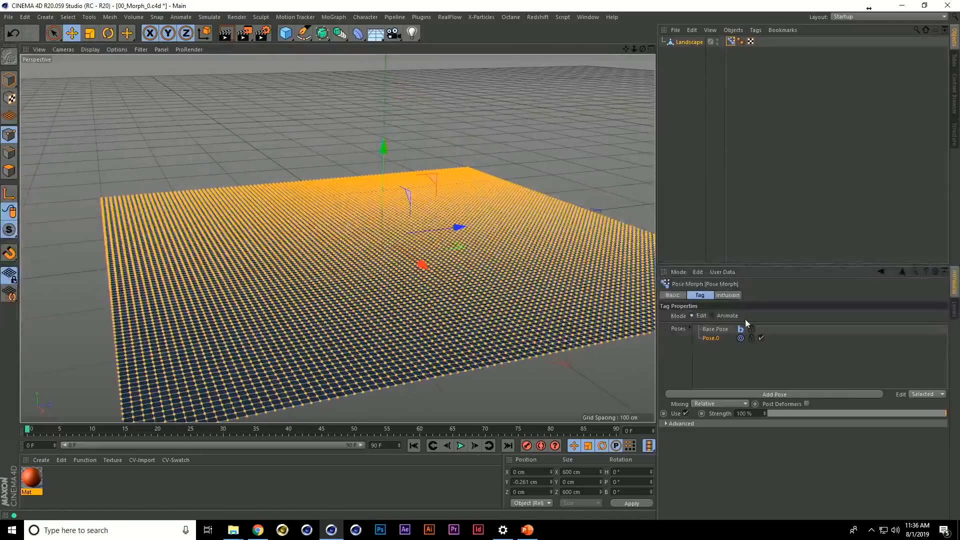
click(723, 316)
drag(787, 356, 947, 353)
alt+drag(551, 260, 559, 222)
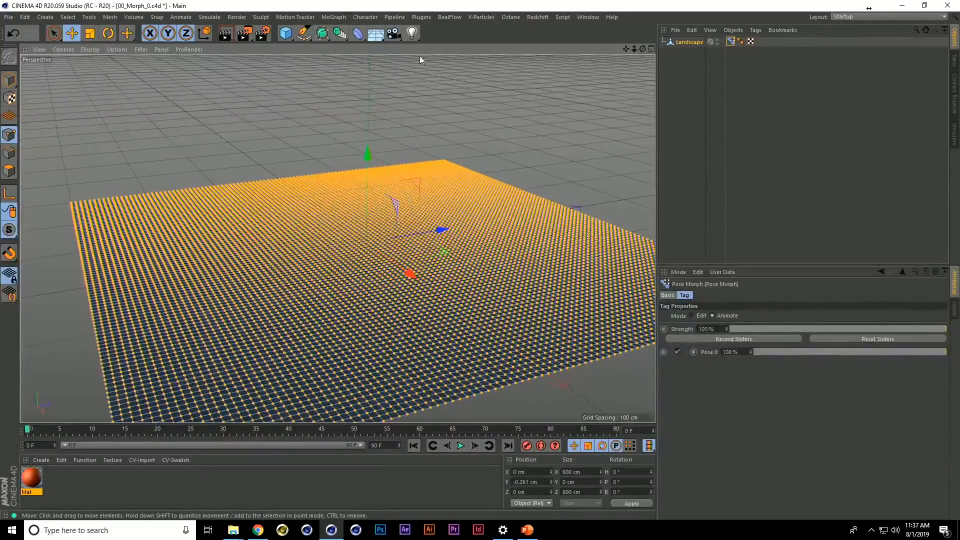
Try adding a Morph deformer to the Landscape, once as its child and once as its parent
click(359, 34)
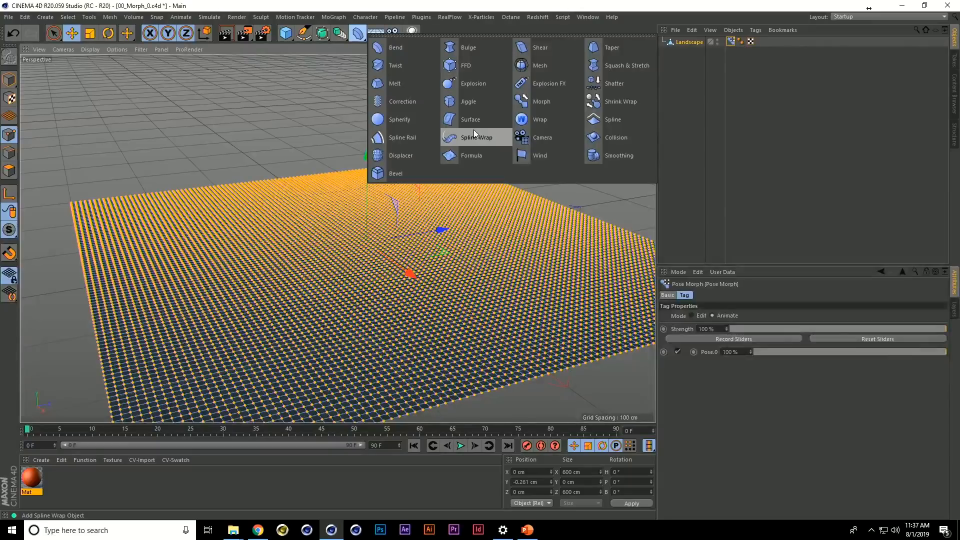
shift+click(538, 101)
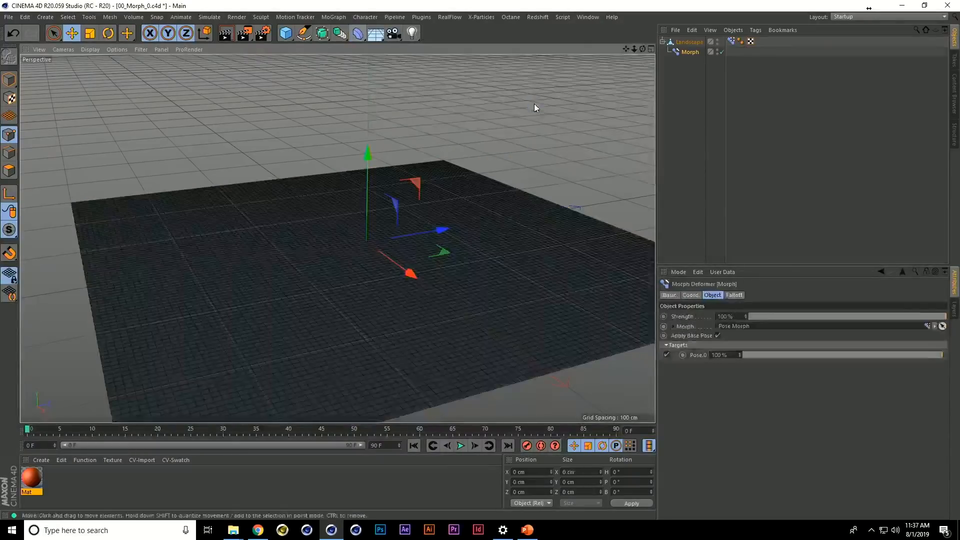
click(695, 43)
click(689, 52)
key(ctrl+z)
key(ctrl+z)
key(ctrl+z)
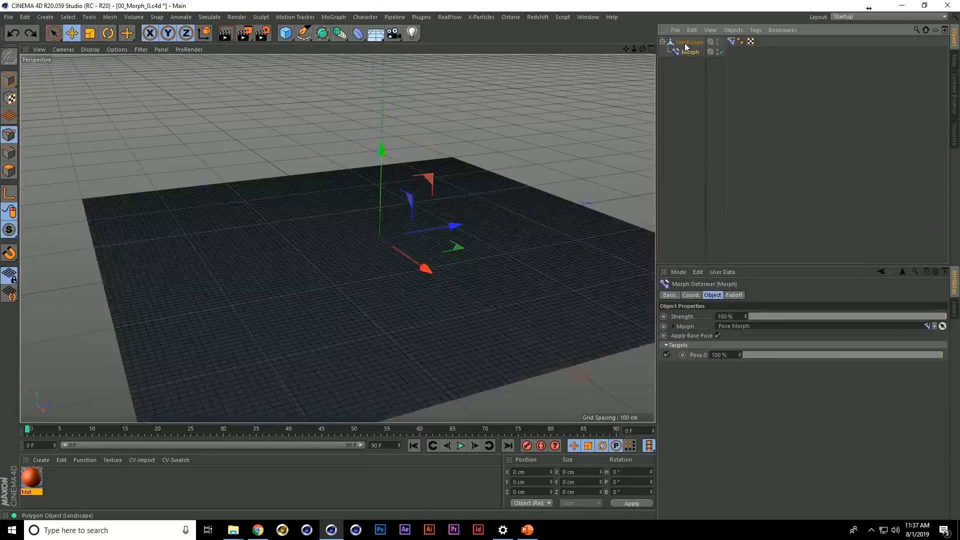
click(344, 39)
click(359, 33)
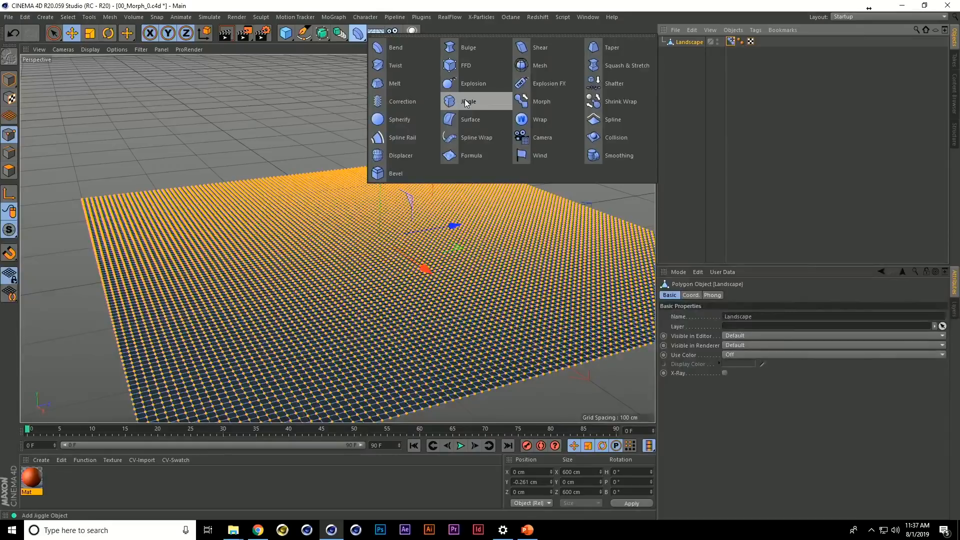
click(542, 104)
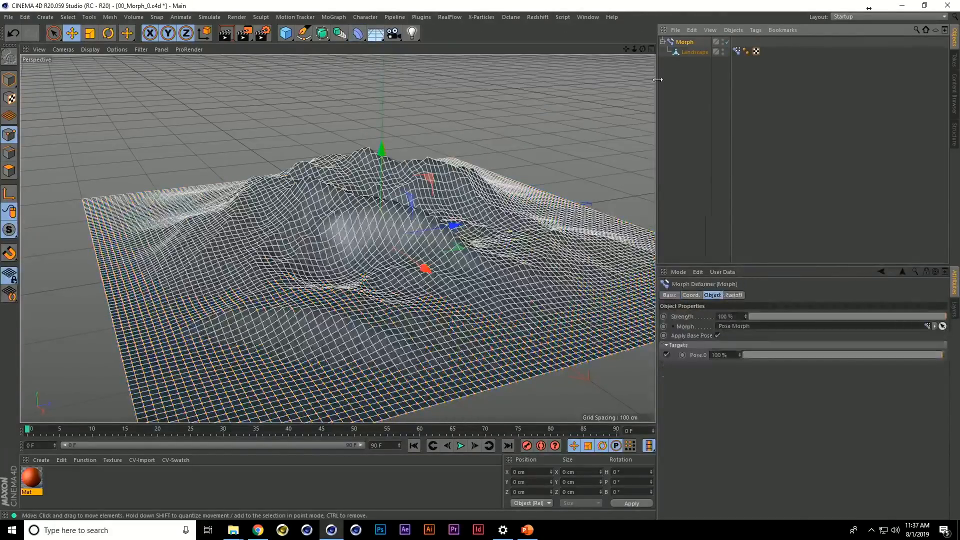
key(ctrl+z)
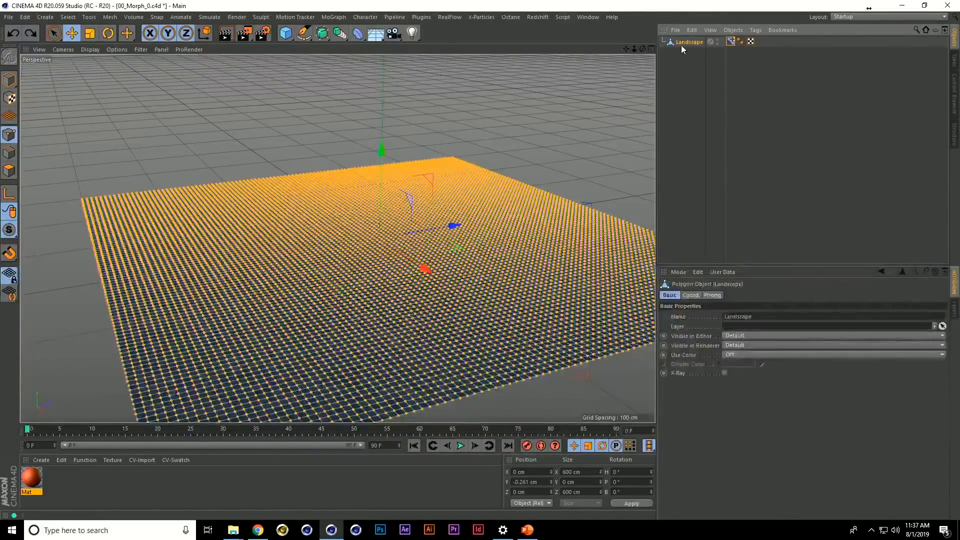
Add a Morph deformer as a child of the Landscape and limit its falloff with a Linear Field
click(358, 33)
click(537, 105)
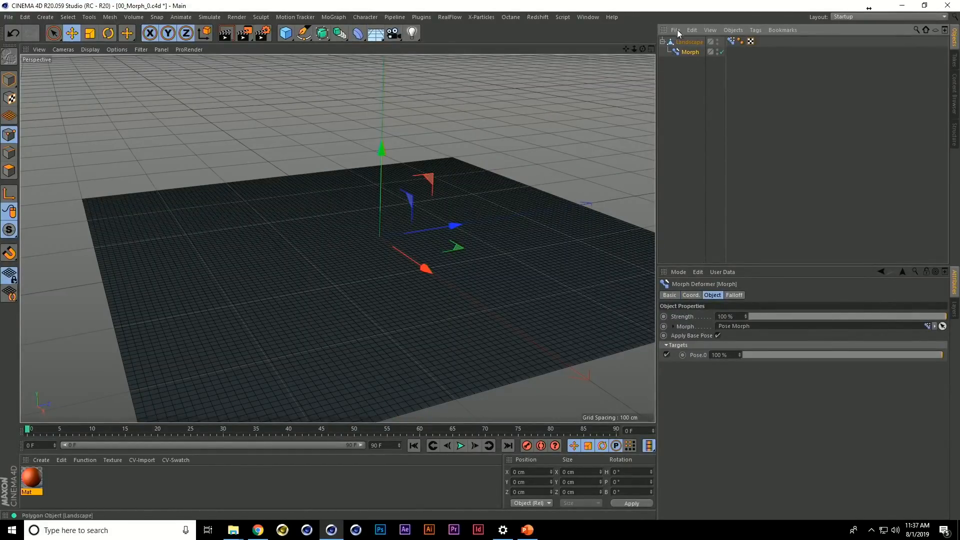
click(734, 296)
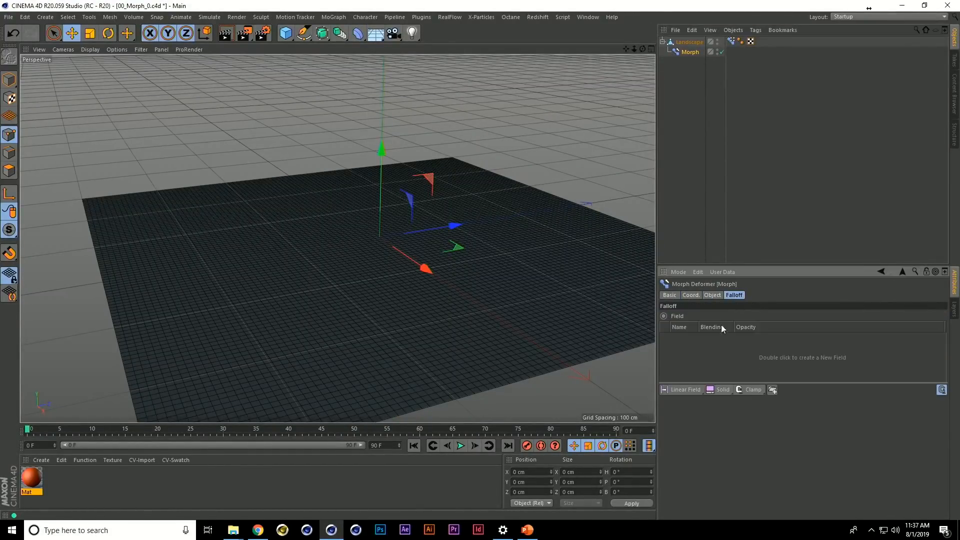
click(692, 392)
Rotate the Linear Field about its vertical axis so the falloff runs roughly along world Z, and shift it slightly along its direction
key(r)
drag(385, 260, 464, 244)
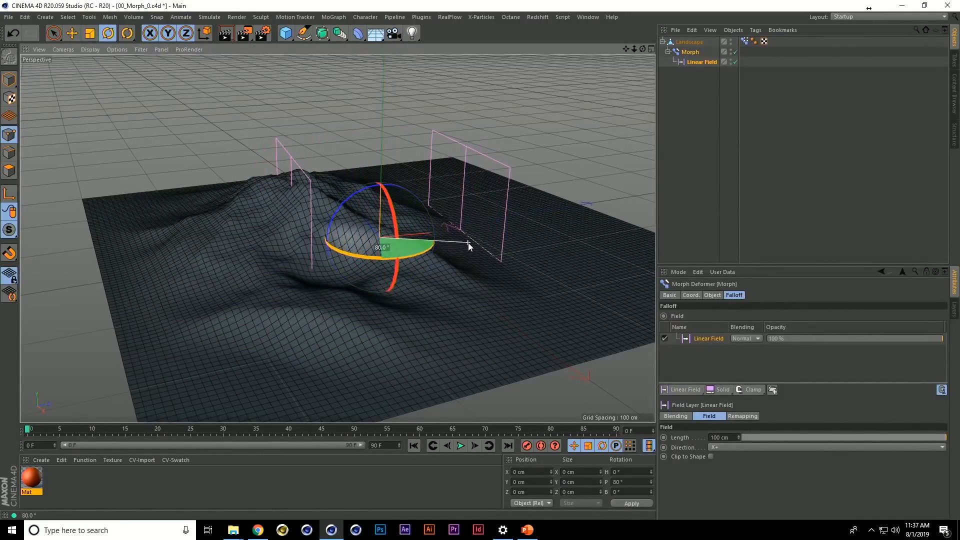
key(ctrl+z)
key(e)
mouse_move(452, 233)
mouse_down()
mouse_move(360, 247)
mouse_move(457, 233)
mouse_up()
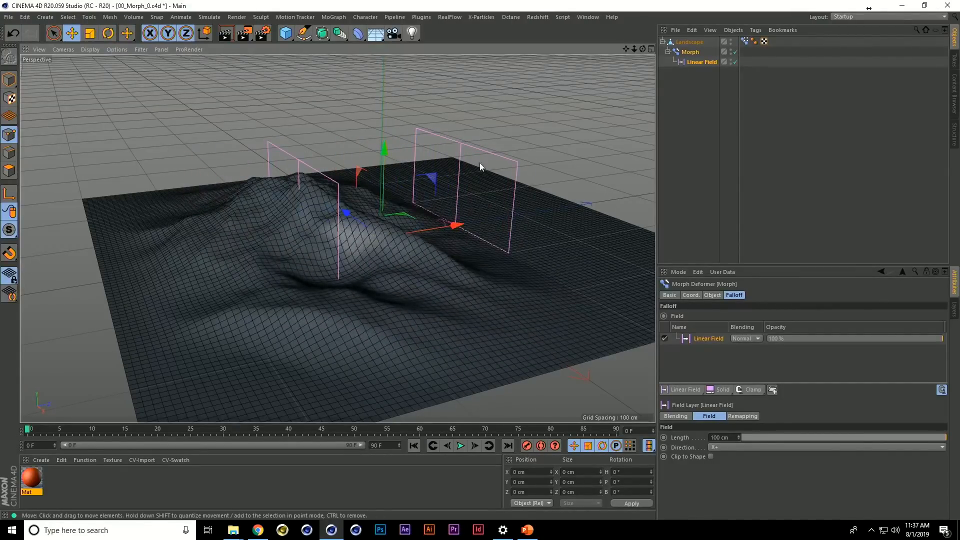
Open the Customize Commands window and filter the command names by "set" and by "reco"
click(580, 17)
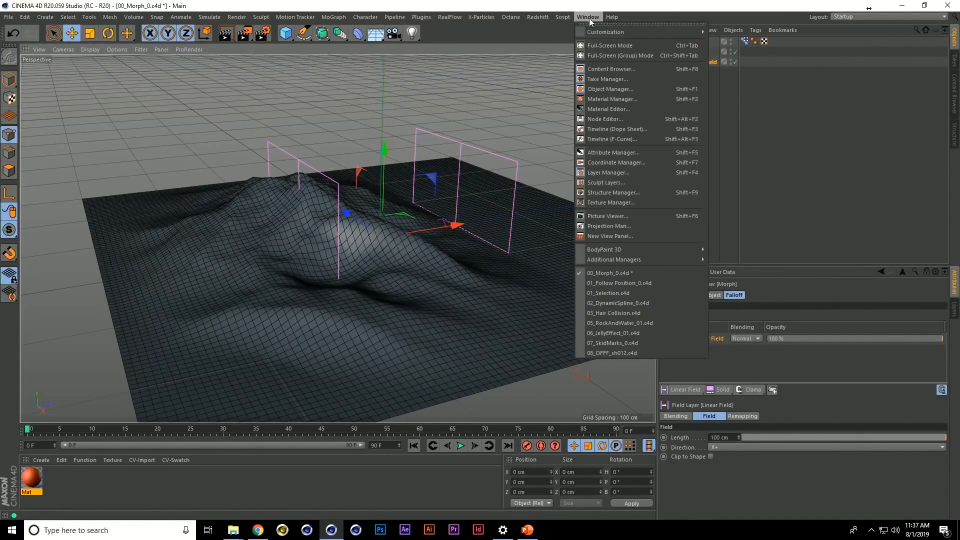
mouse_move(628, 29)
click(725, 35)
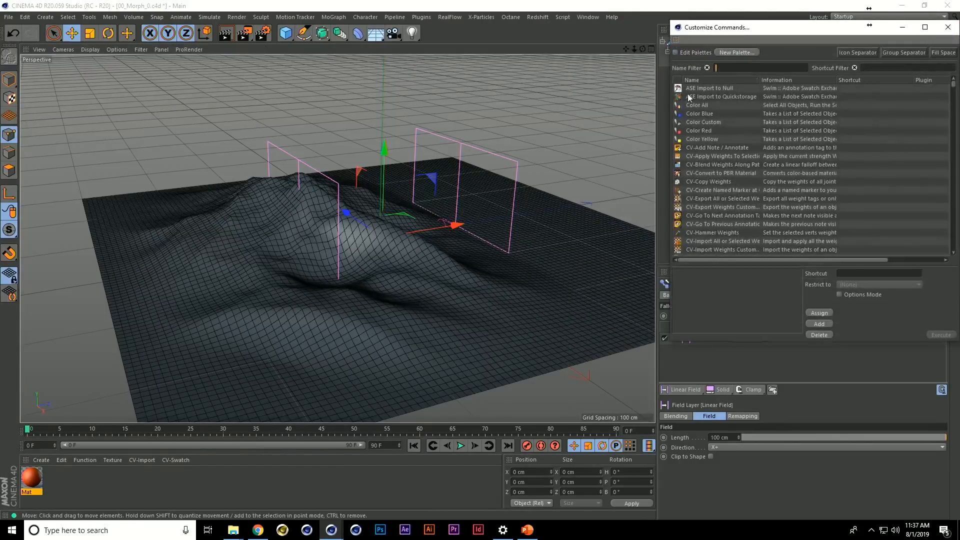
drag(763, 27, 544, 36)
click(553, 73)
text(sdet)
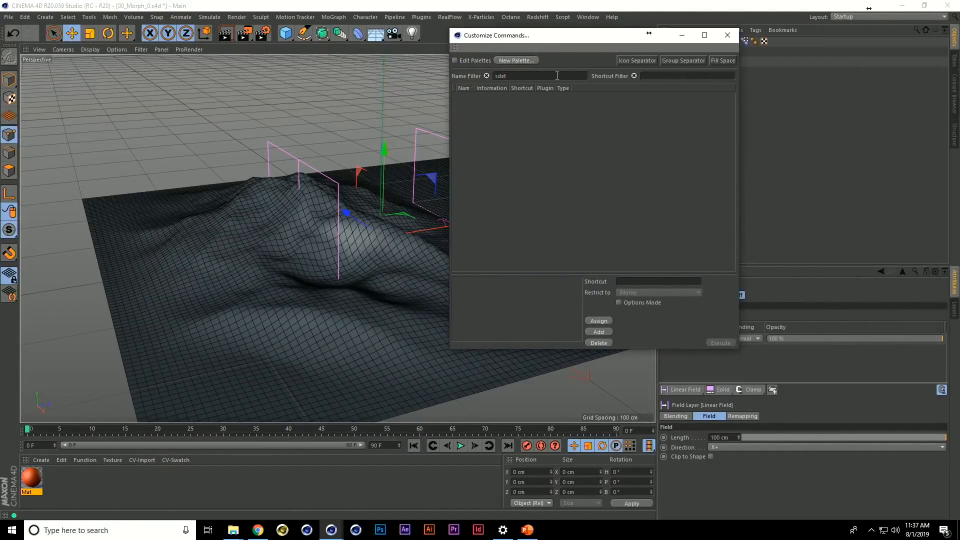
key(BackSpace)
key(BackSpace)
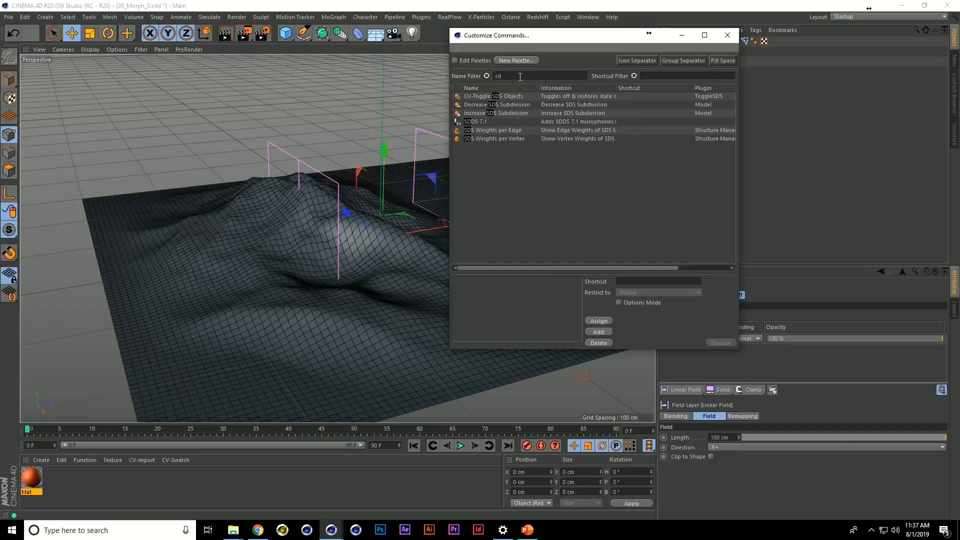
text(et)
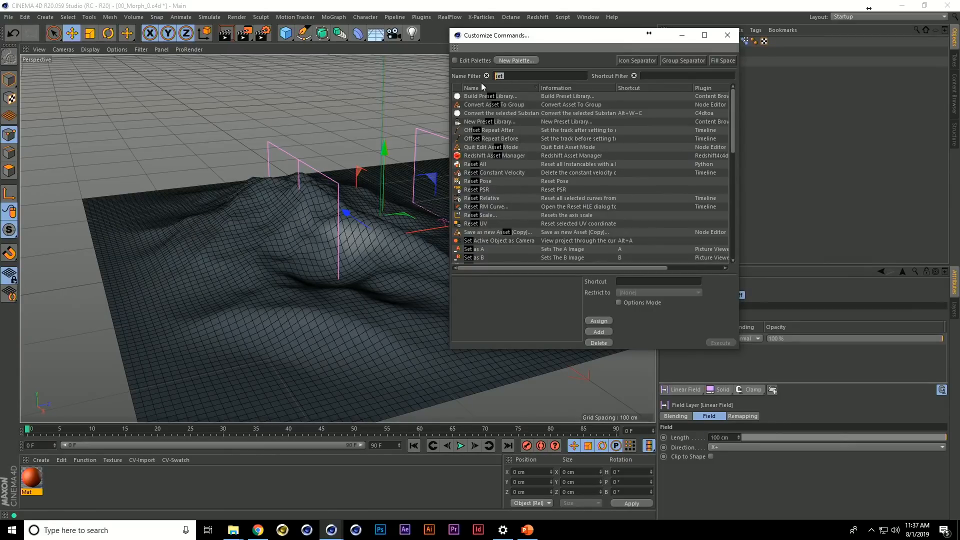
text(reco)
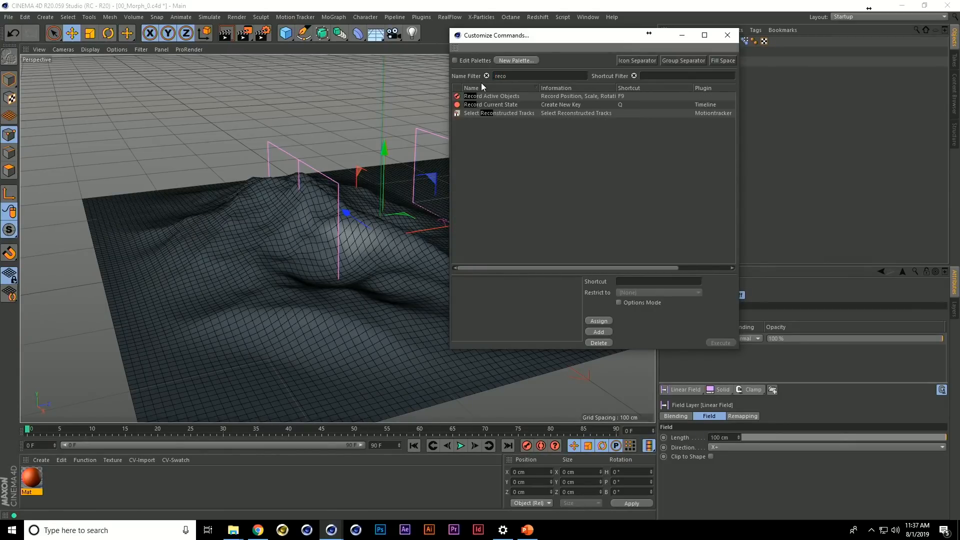
Assign the F9 shortcut to the Record Active Objects command and close the Customize Commands window
click(514, 96)
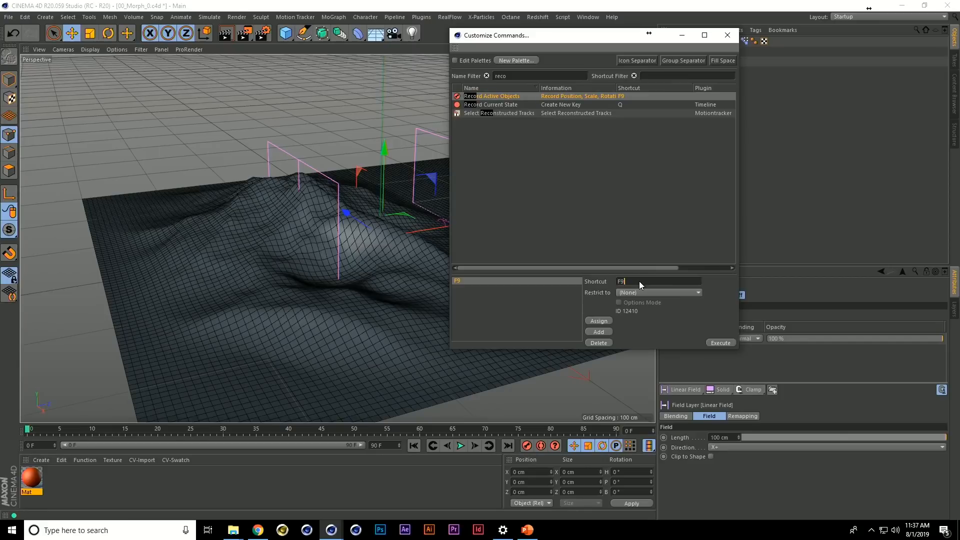
click(600, 321)
click(727, 34)
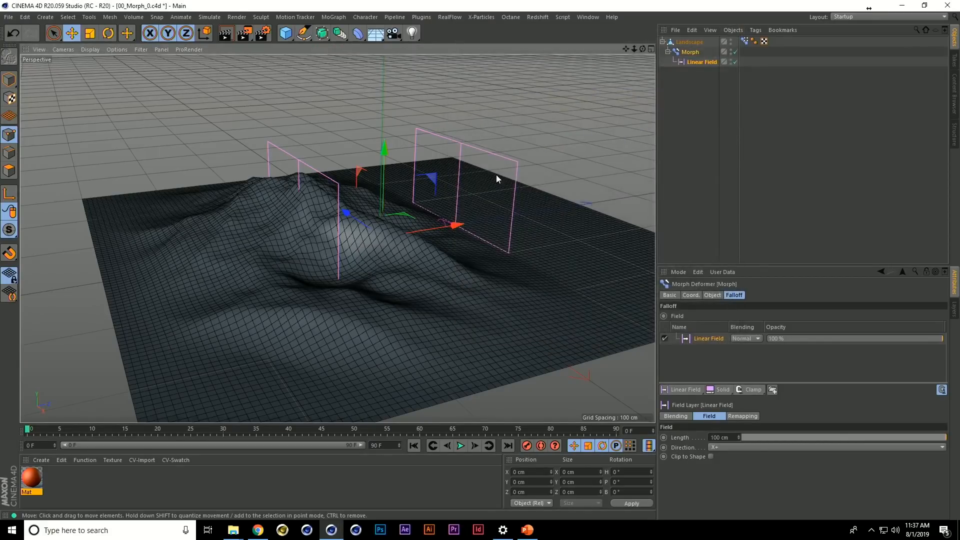
Animate the Linear Field sweeping across the whole landscape with keyframes at frames 0 and 70, and preview the motion
drag(447, 226, 644, 211)
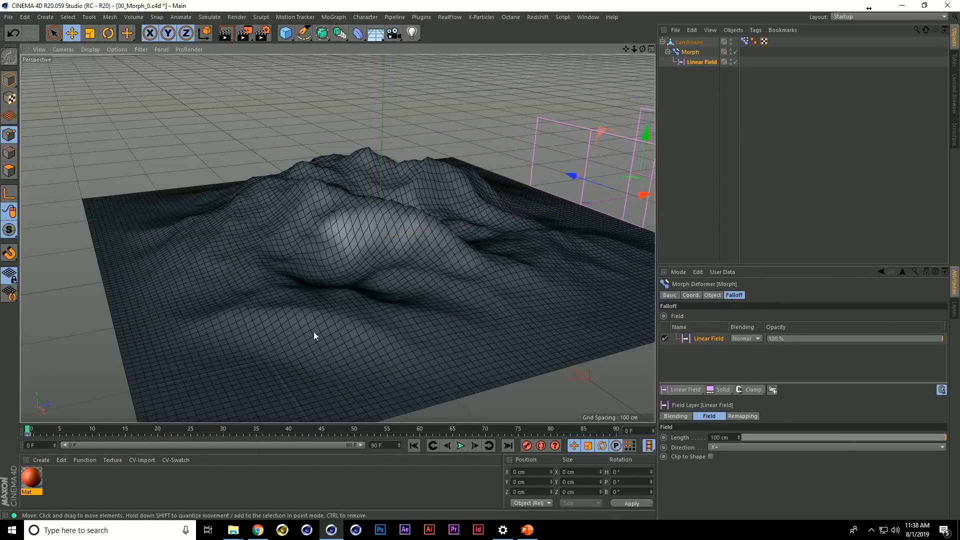
drag(58, 431, 149, 434)
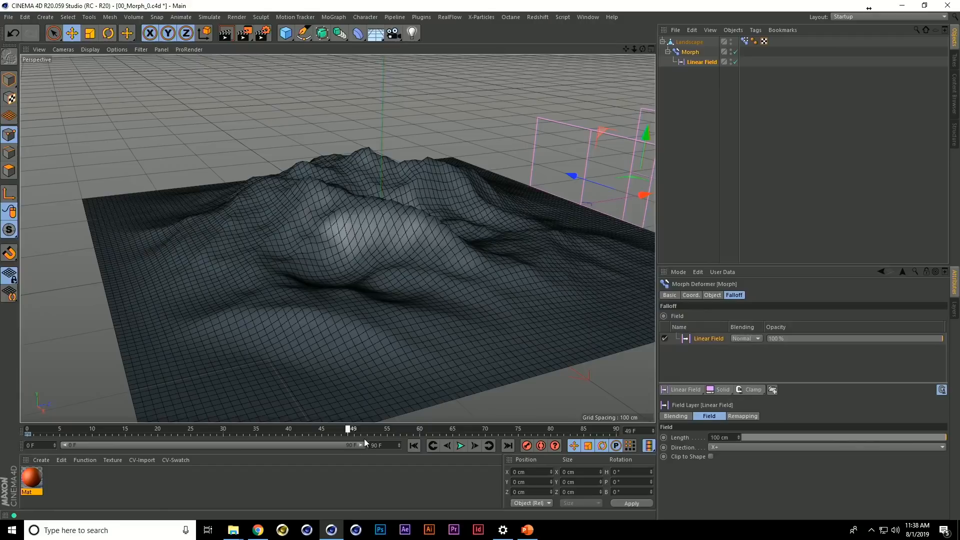
drag(475, 438, 485, 435)
drag(637, 196, 52, 287)
key(ctrl+z)
key(F8)
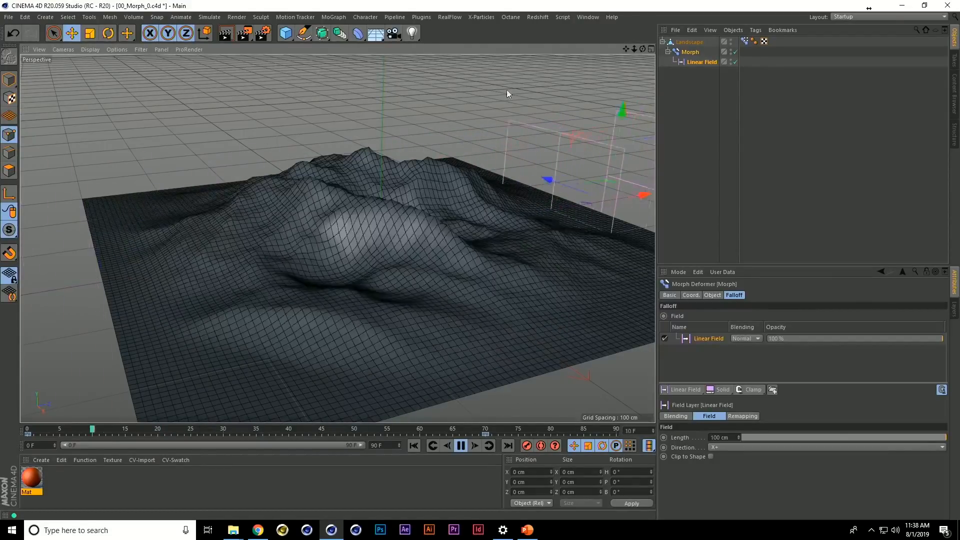
key(F8)
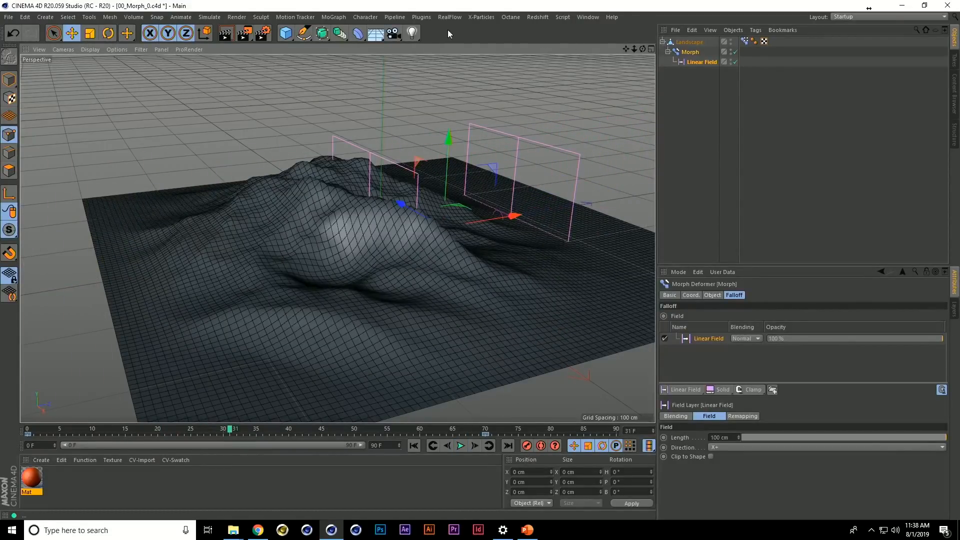
Add a Delay effector and group it with the Landscape under a null
click(373, 20)
mouse_move(342, 31)
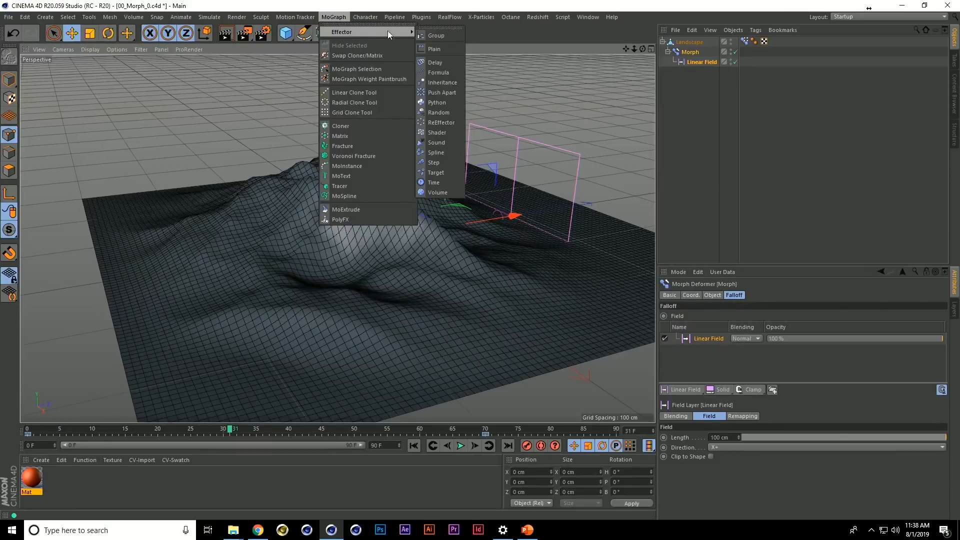
click(444, 62)
shift+click(683, 53)
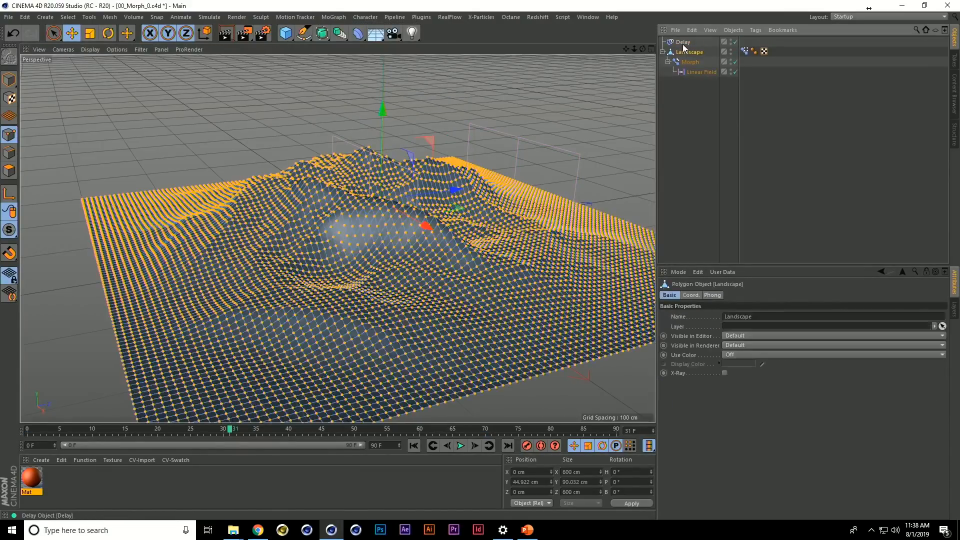
key(alt+g)
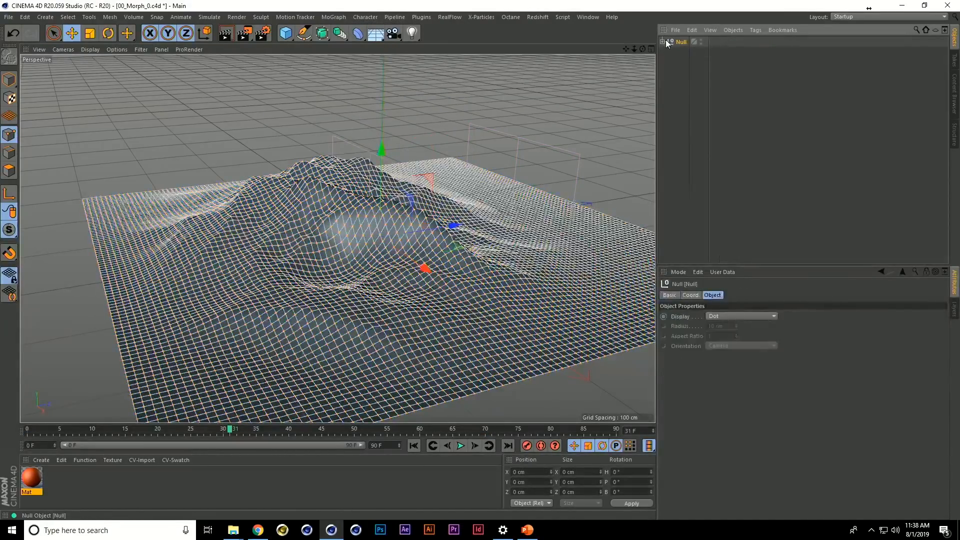
click(664, 42)
Set the Delay effector's deformation to Point
click(685, 52)
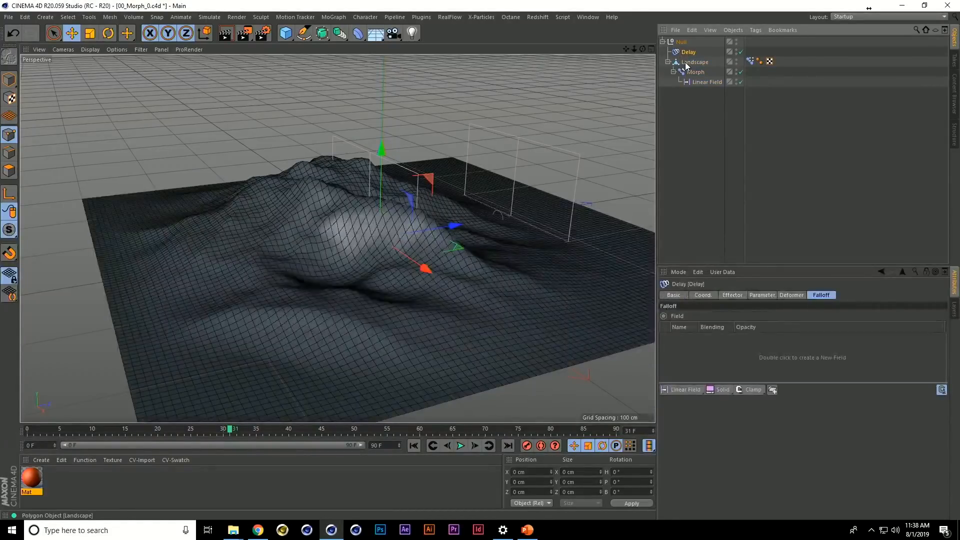
click(789, 295)
click(750, 317)
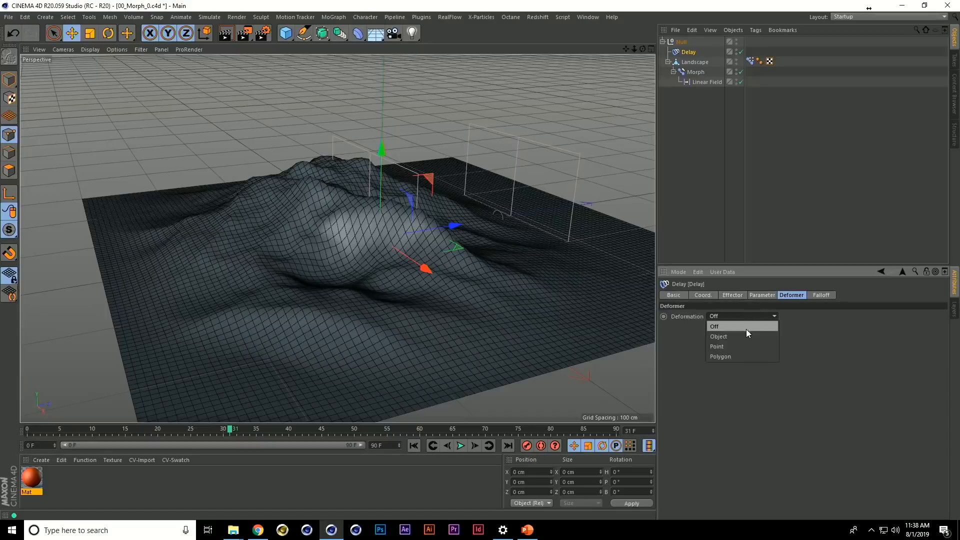
click(745, 347)
Switch the Delay effector to Spring mode with a higher strength and play the animation
click(757, 295)
click(741, 296)
click(727, 340)
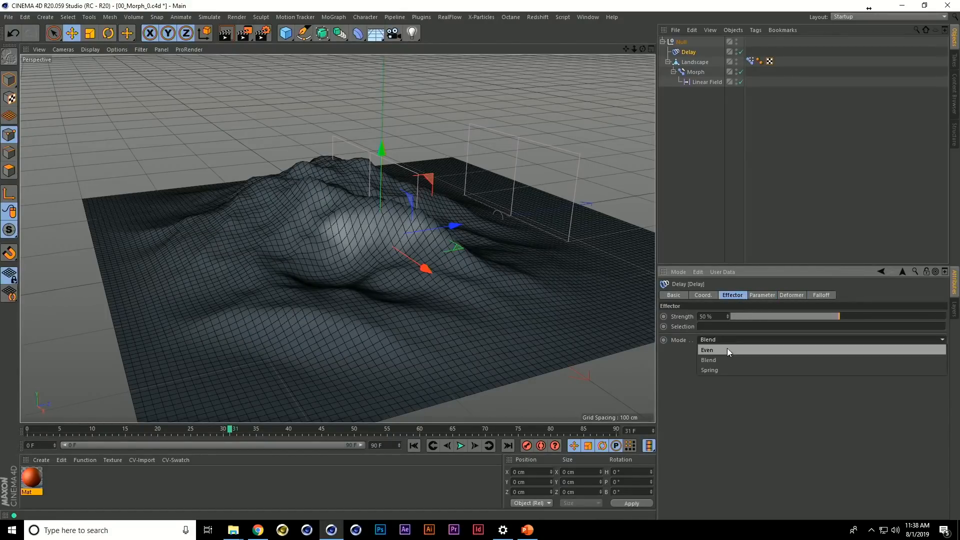
click(726, 368)
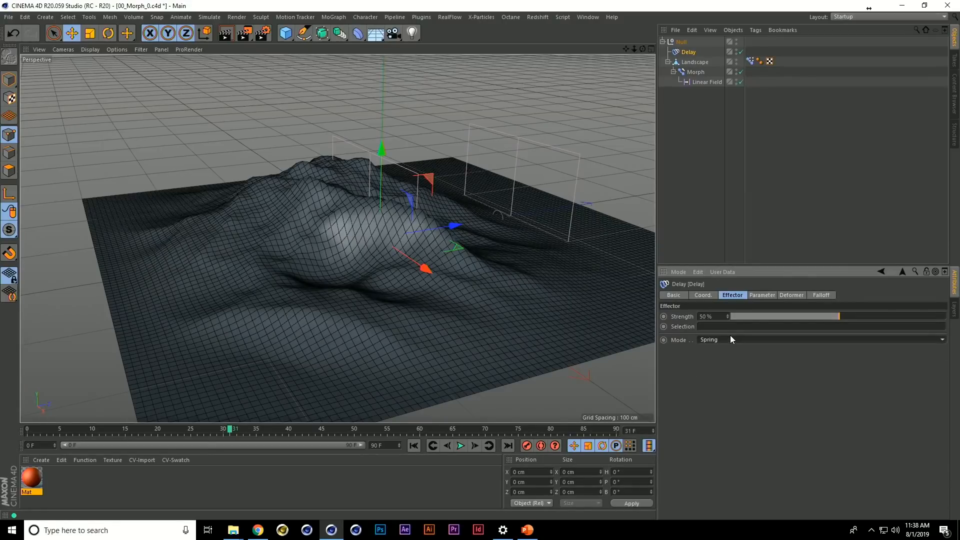
drag(862, 317, 913, 319)
click(734, 186)
key(F8)
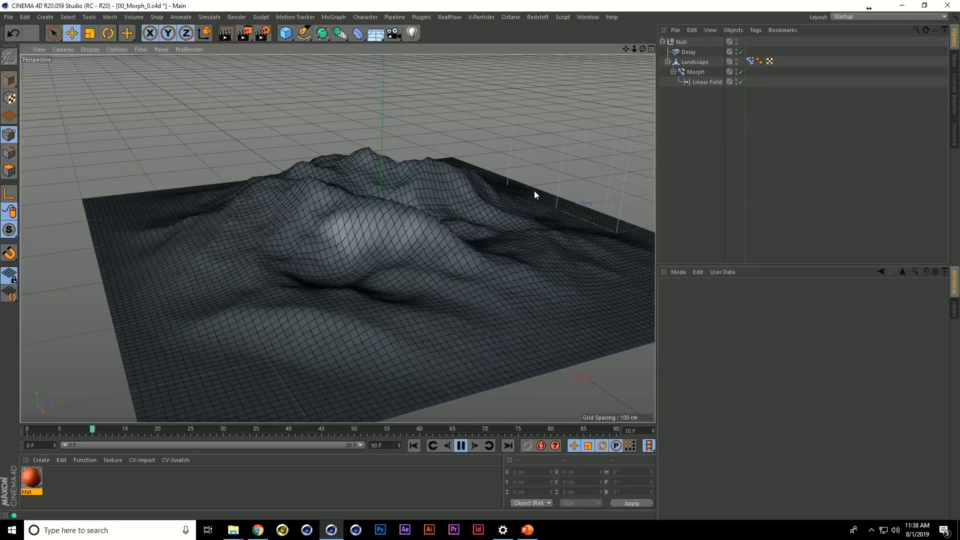
key(F8)
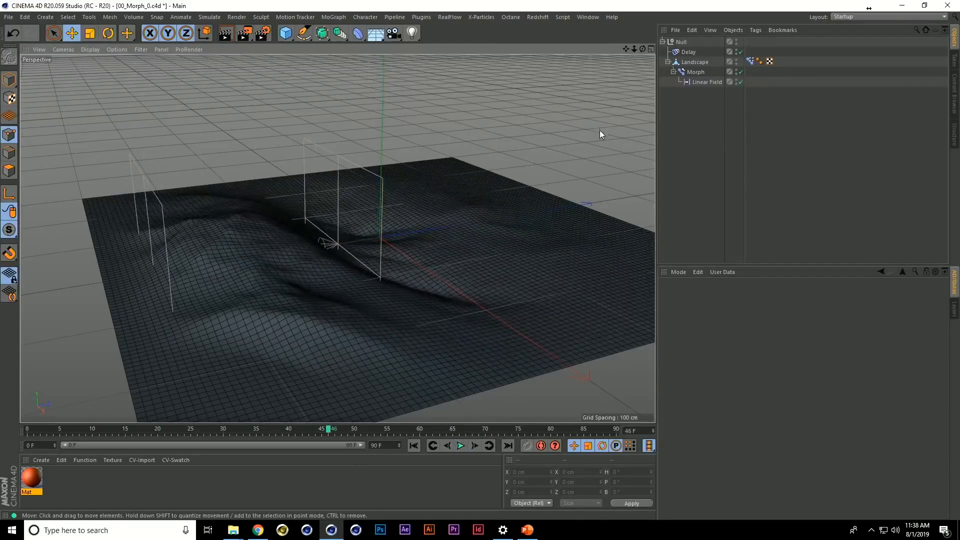
Add an xpEmitter with the Object emitter shape, use the Landscape as its source object, and play the simulation
click(481, 17)
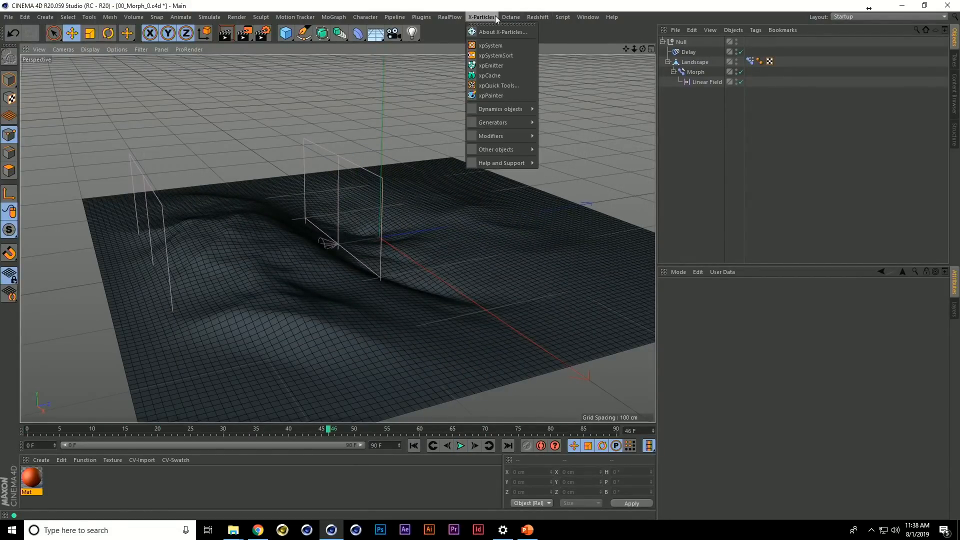
click(500, 68)
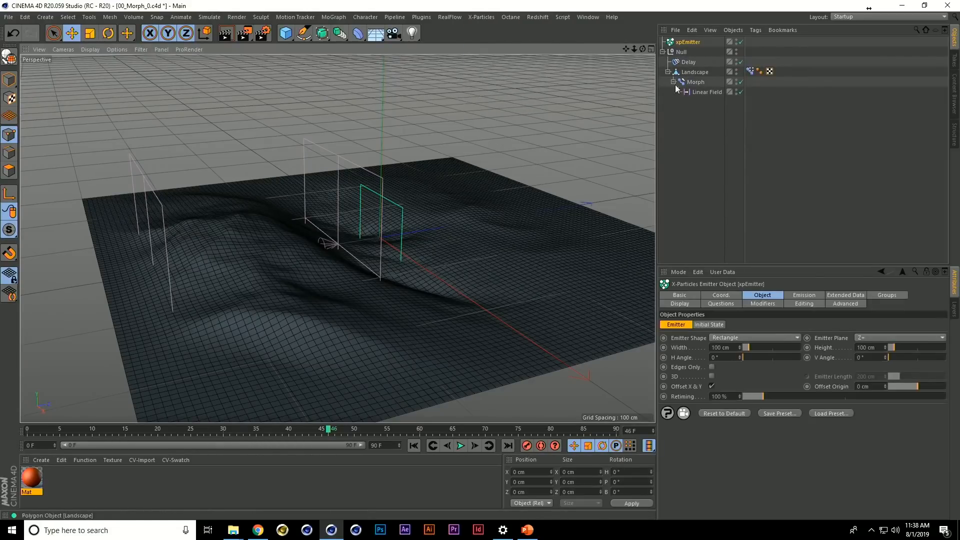
click(721, 337)
click(726, 421)
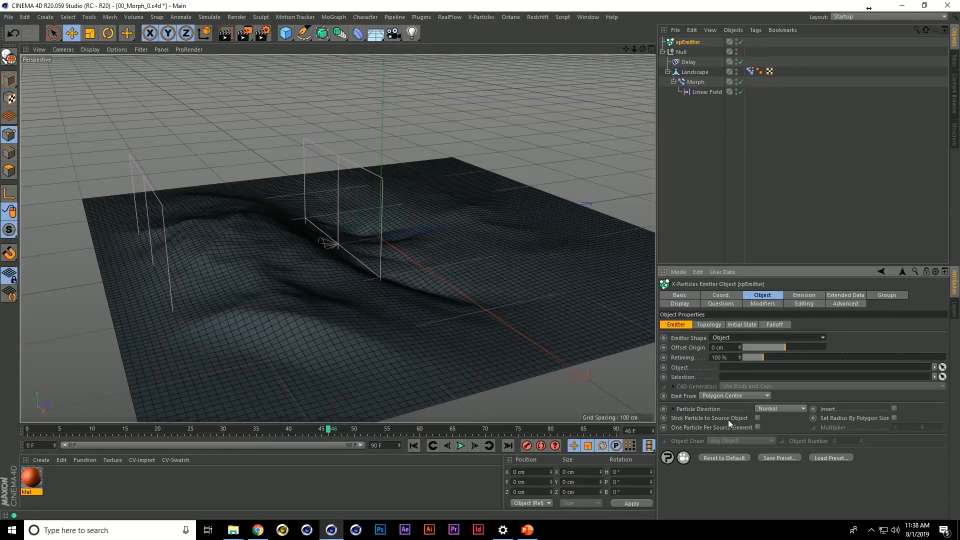
drag(692, 74, 717, 238)
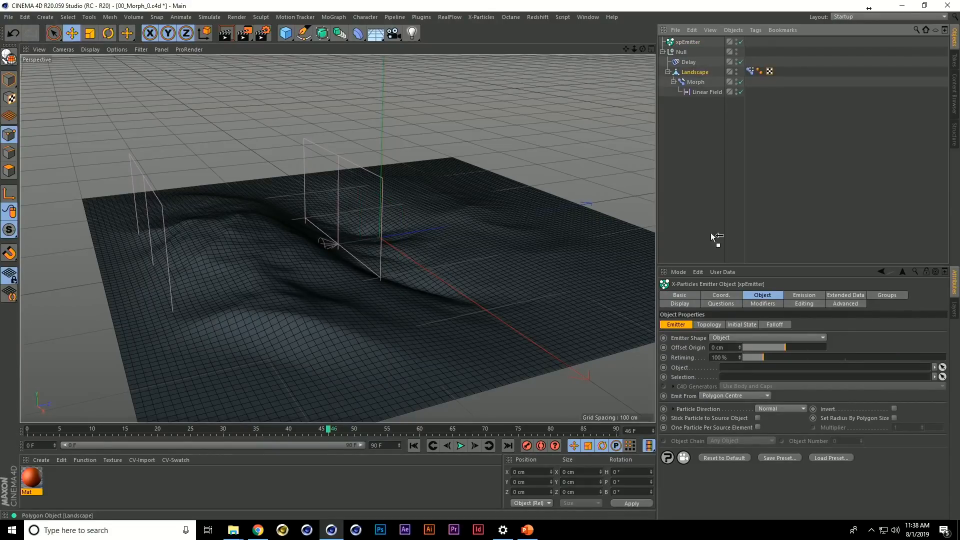
key(shift+f)
key(F8)
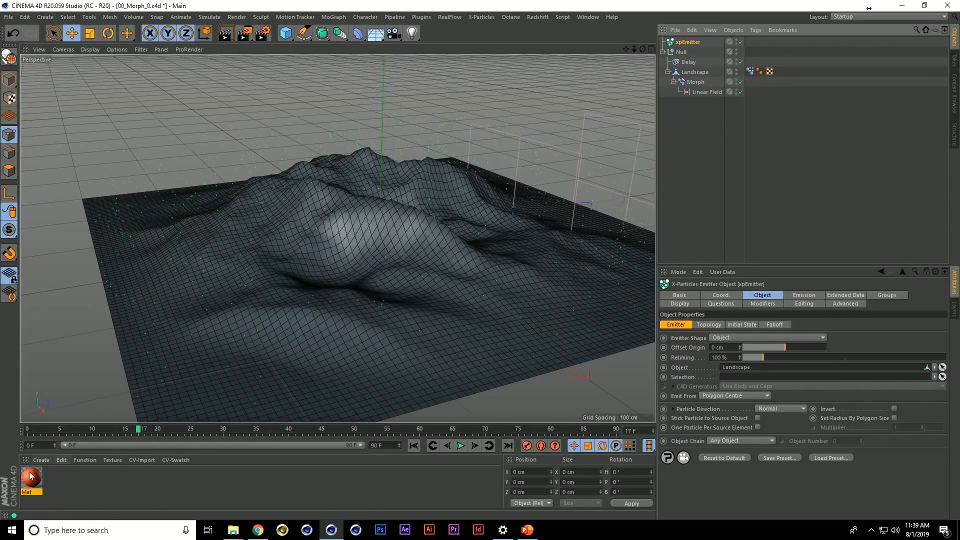
Apply the Mat material to the Landscape and set the emitter's particle display to Squares
drag(179, 411, 203, 401)
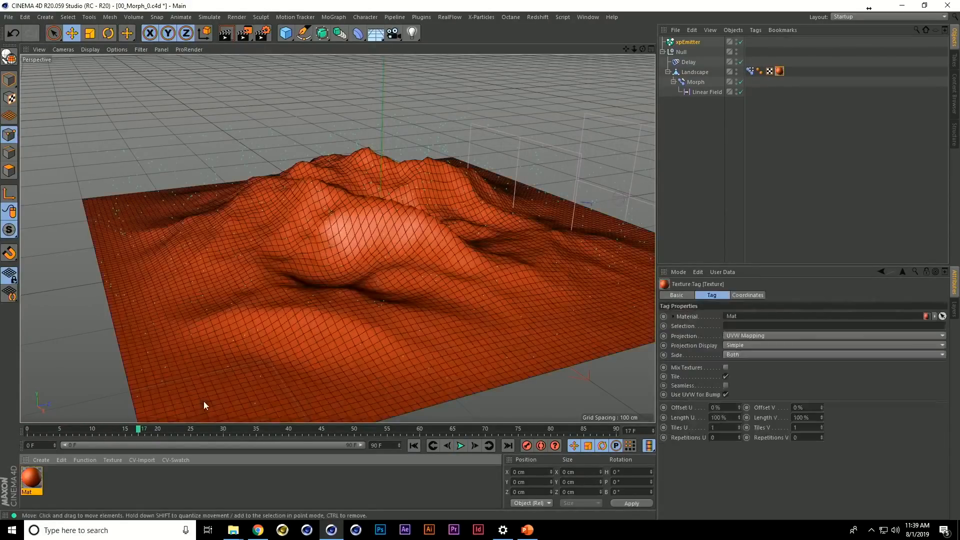
click(701, 44)
click(680, 303)
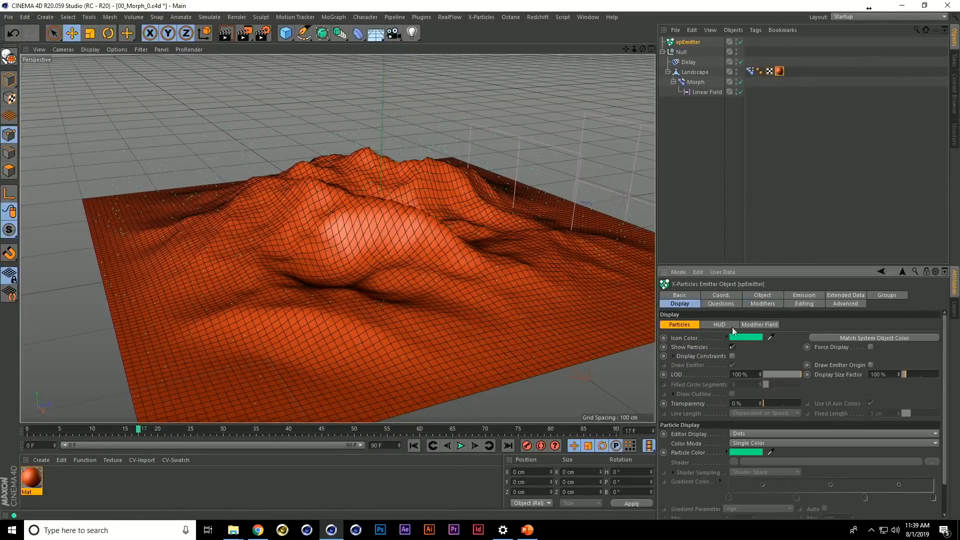
click(748, 434)
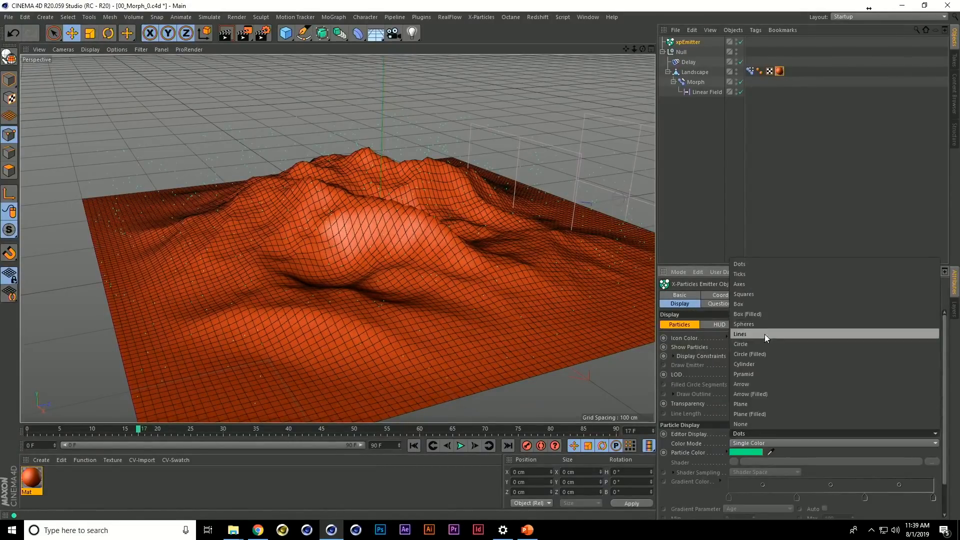
click(760, 293)
key(shift+f)
key(F8)
key(F8)
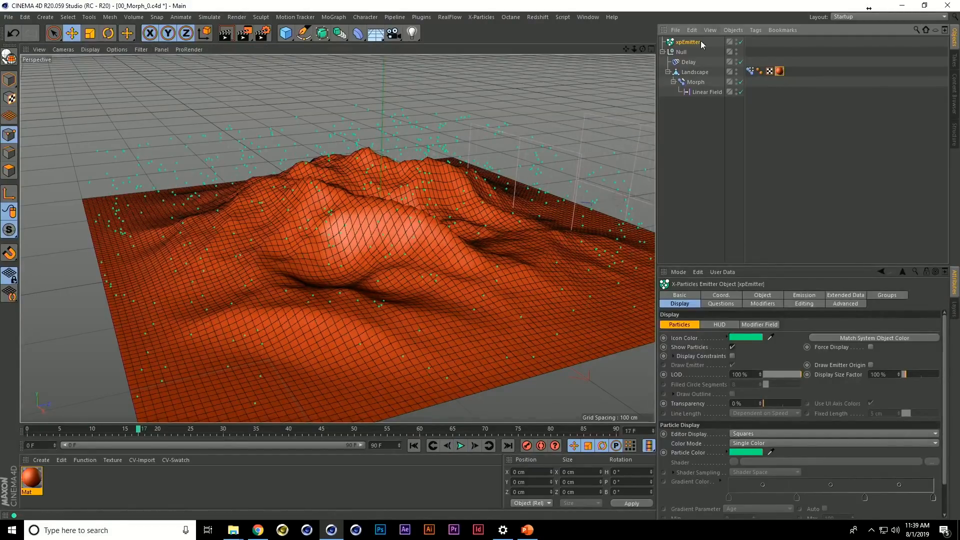
Set the emitter's emission mode to Shot with a shot count of 10000 and replay the simulation
click(787, 295)
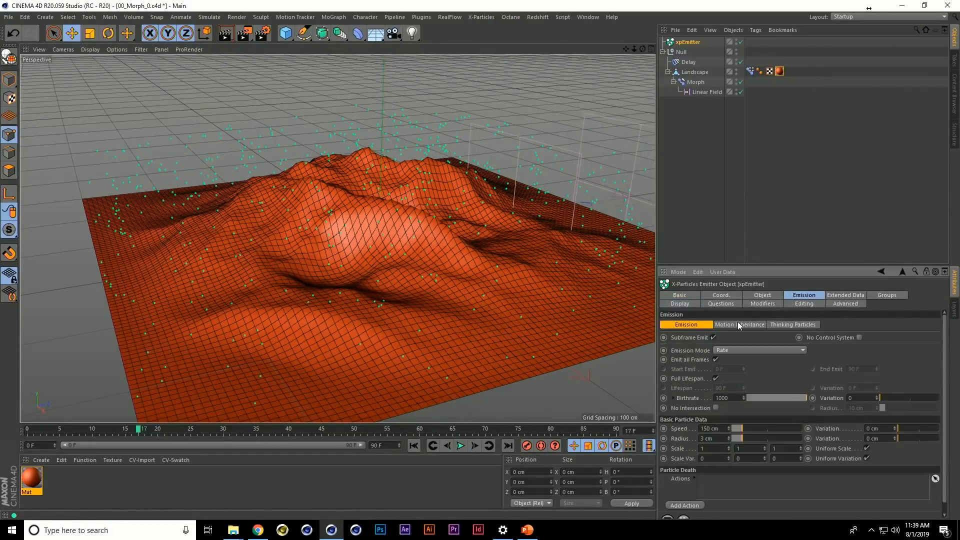
click(746, 349)
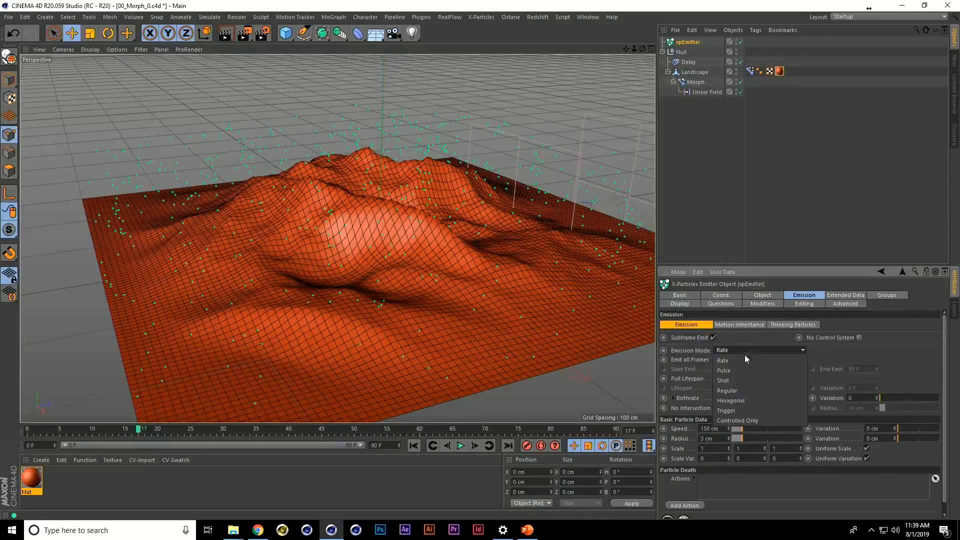
click(742, 378)
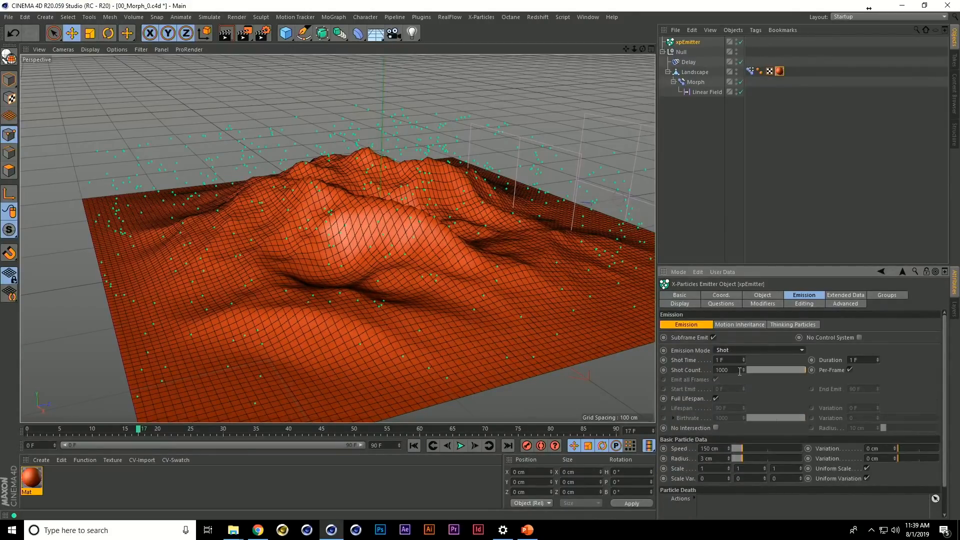
click(741, 371)
text(0)
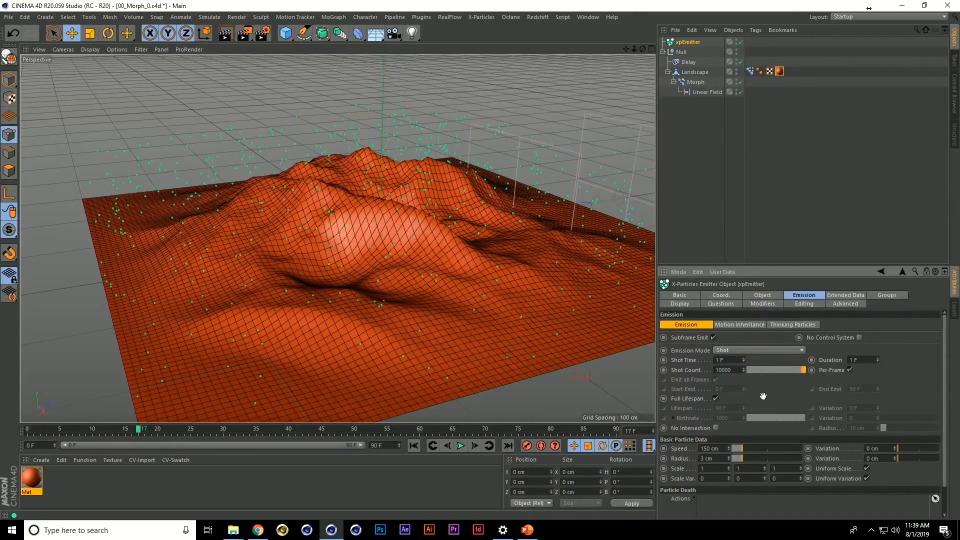
key(shift+f)
key(F8)
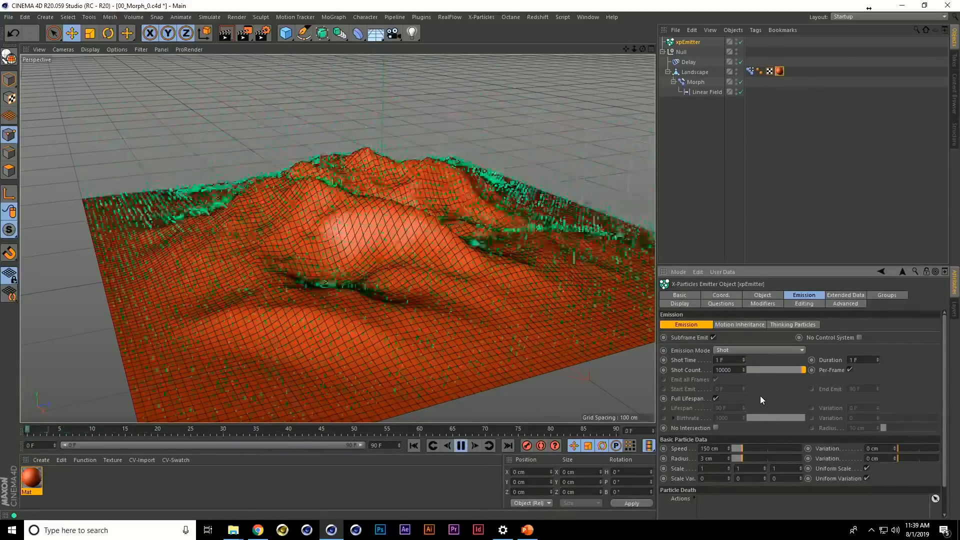
key(F8)
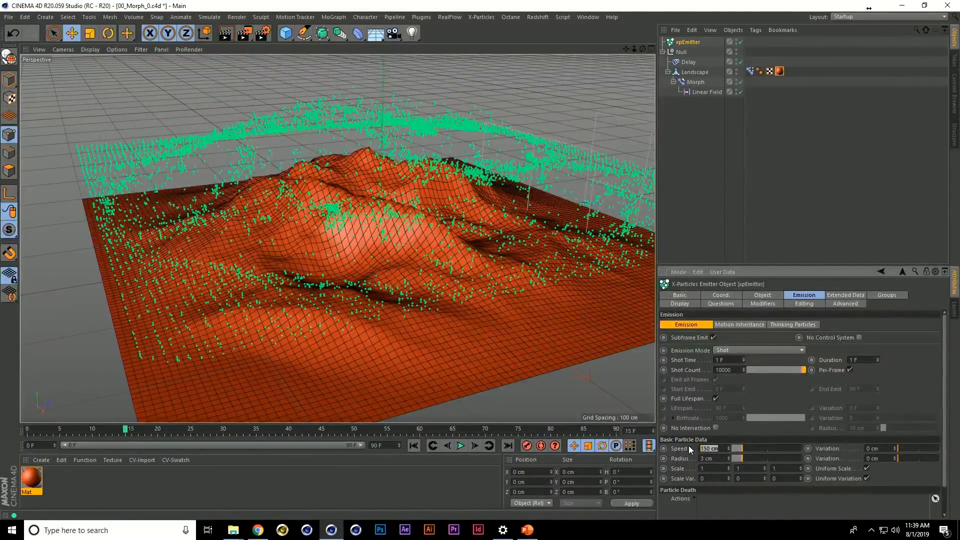
Change the emitter's particle speed so particles stay where they are emitted, and replay the simulation from the start
click(686, 230)
key(shift+f)
key(F8)
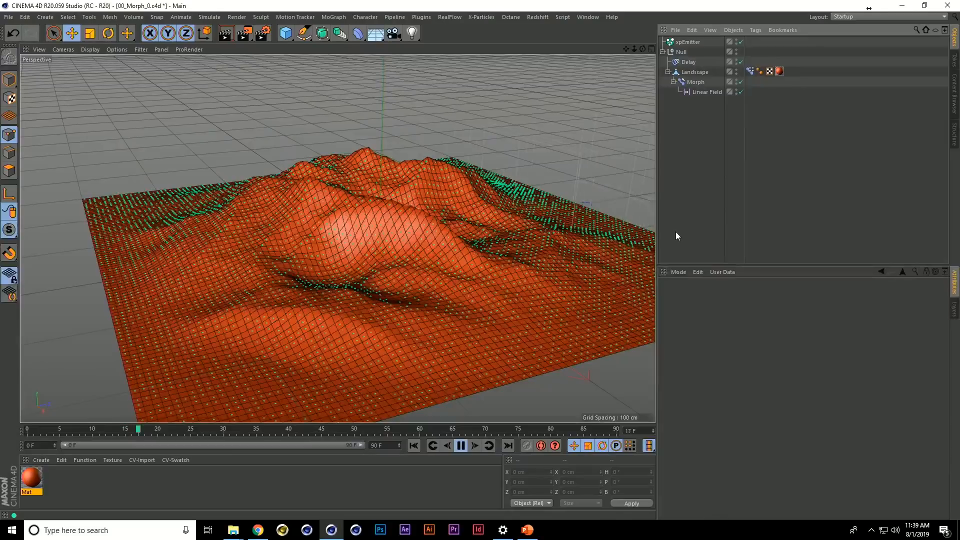
key(F8)
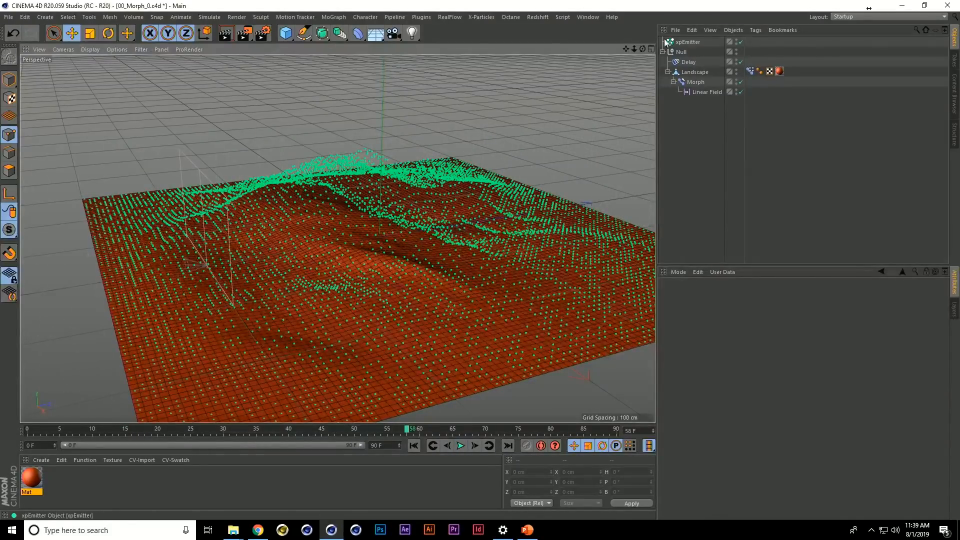
Add an X-Particles xpGravity motion modifier to the scene
click(491, 20)
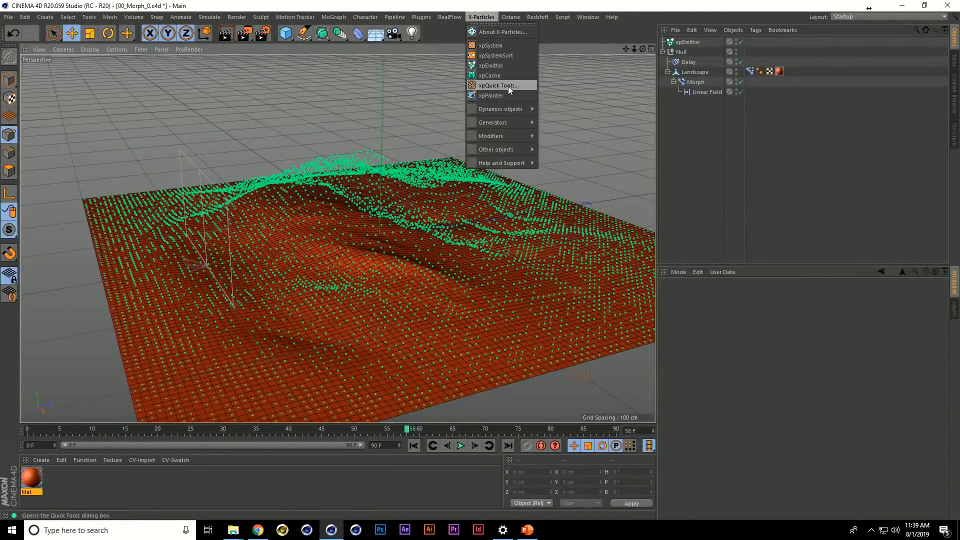
mouse_move(507, 136)
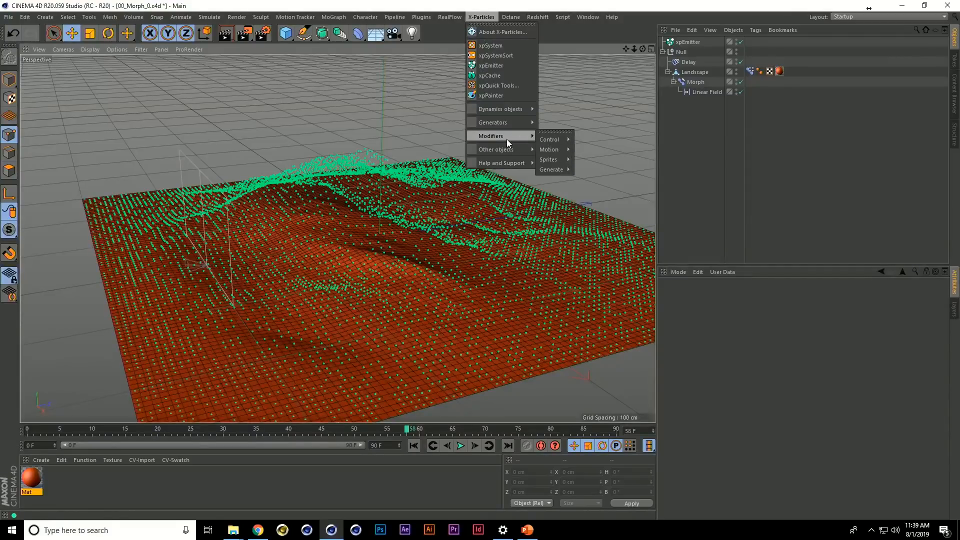
mouse_move(554, 151)
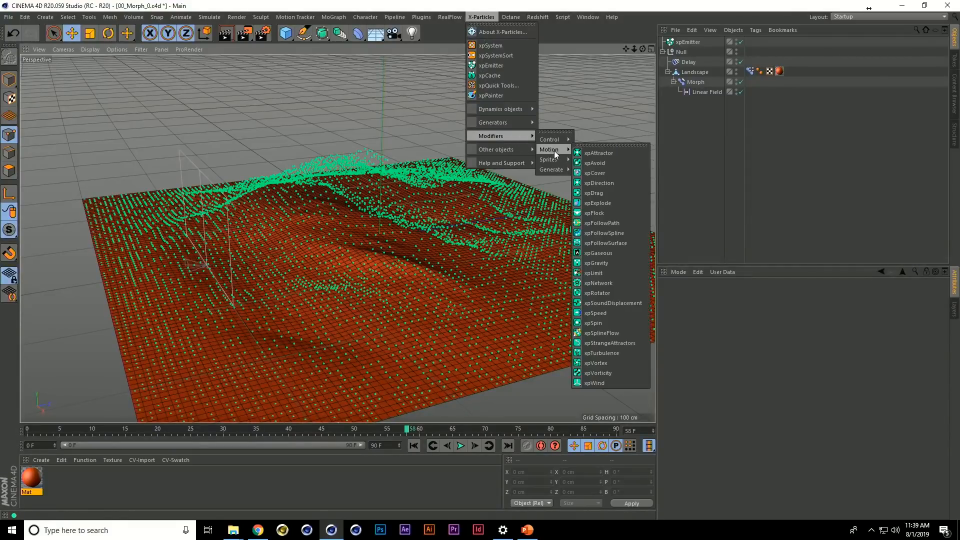
click(612, 263)
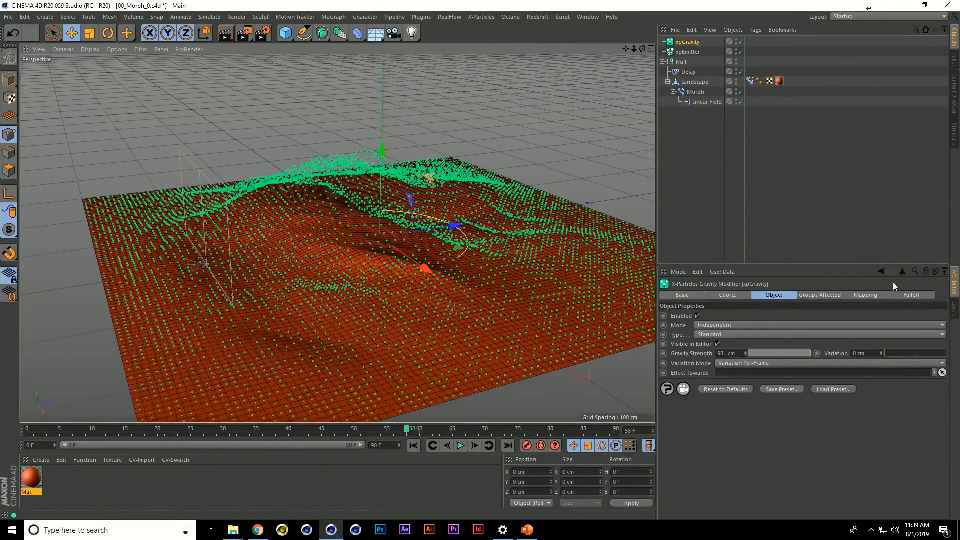
Use the existing Linear Field as xpGravity's falloff field, and play the simulation to test it
click(911, 295)
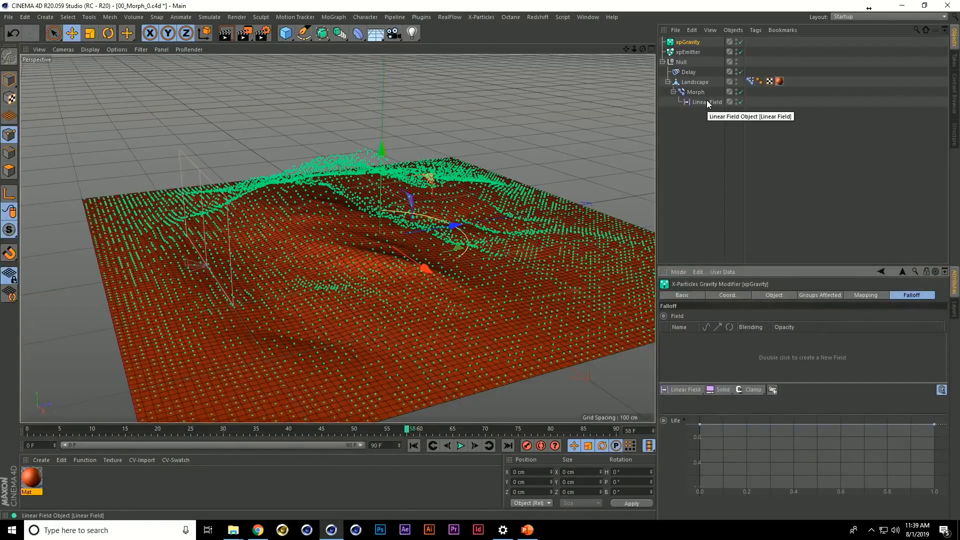
drag(707, 100, 707, 349)
key(F8)
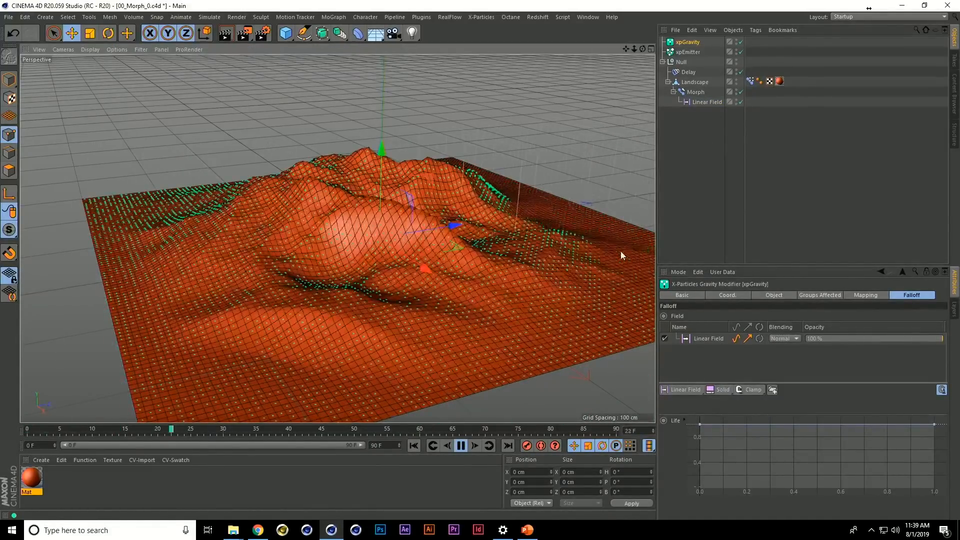
key(F8)
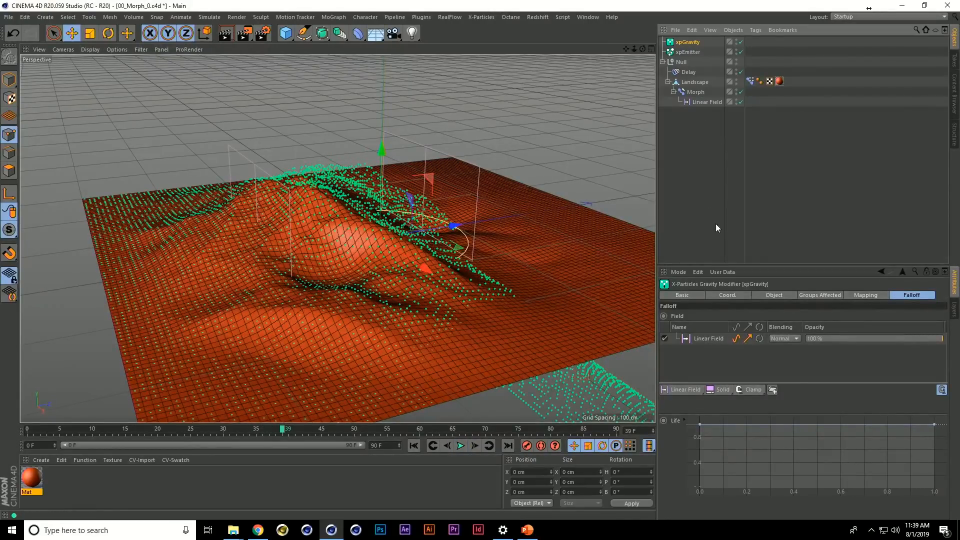
Set xpGravity's gravity strength to -981 cm and replay the simulation
click(774, 295)
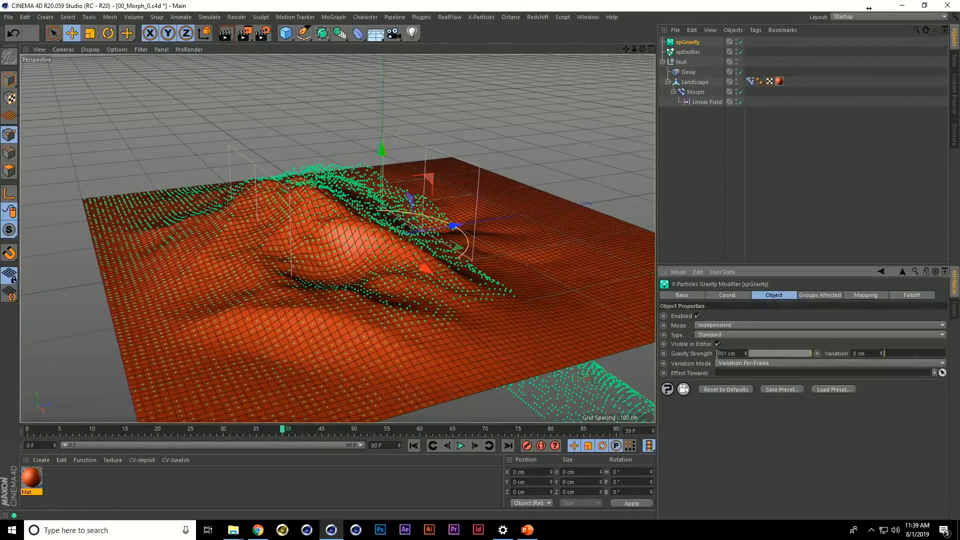
click(712, 203)
key(F8)
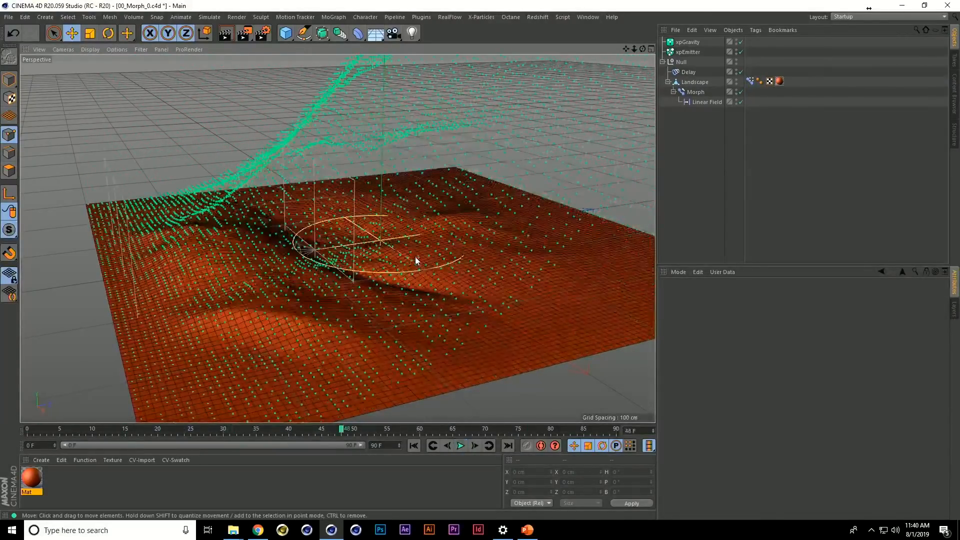
Check the reference animation in the PowerPoint slideshow, return to Cinema 4D, and reset the simulation to its first frames
key(alt+Tab)
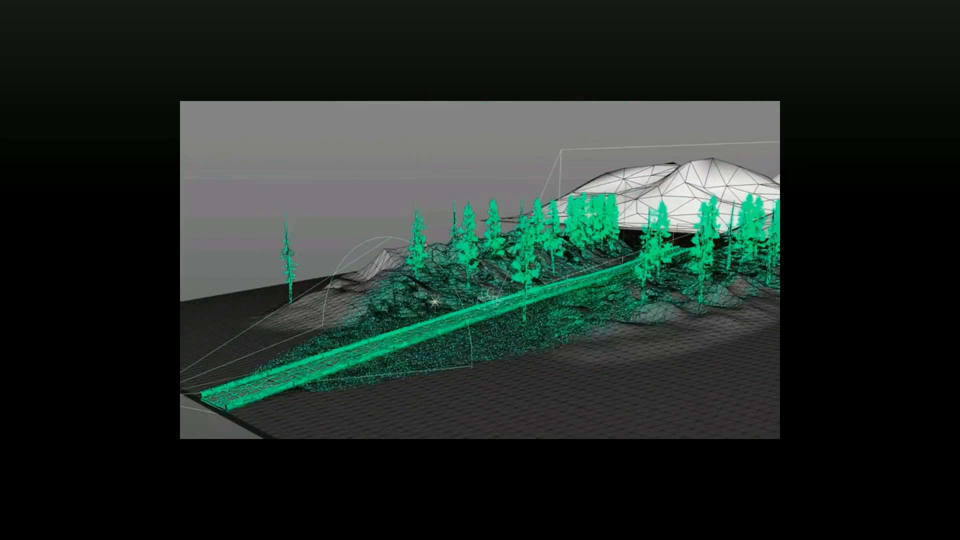
key(alt+Tab)
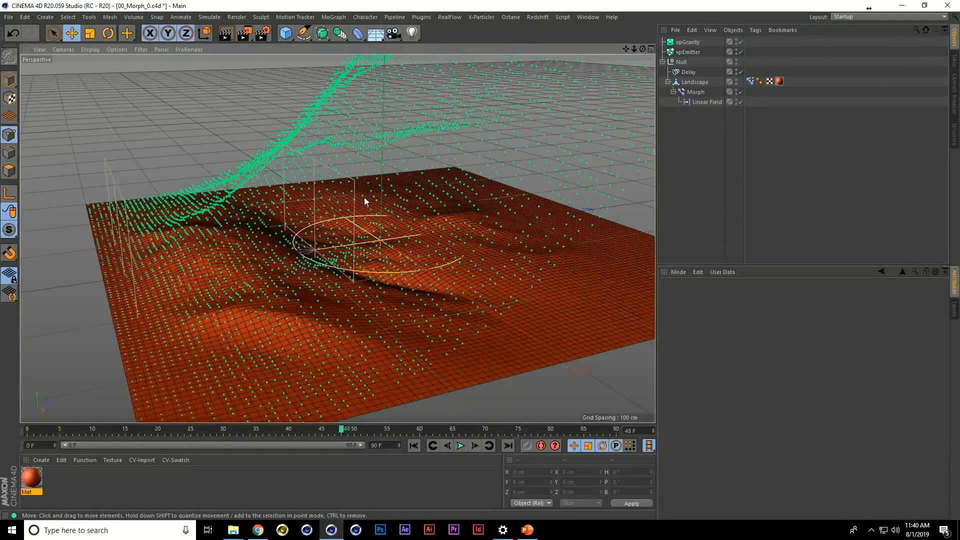
alt+drag(363, 192, 515, 185)
key(shift+f)
key(F8)
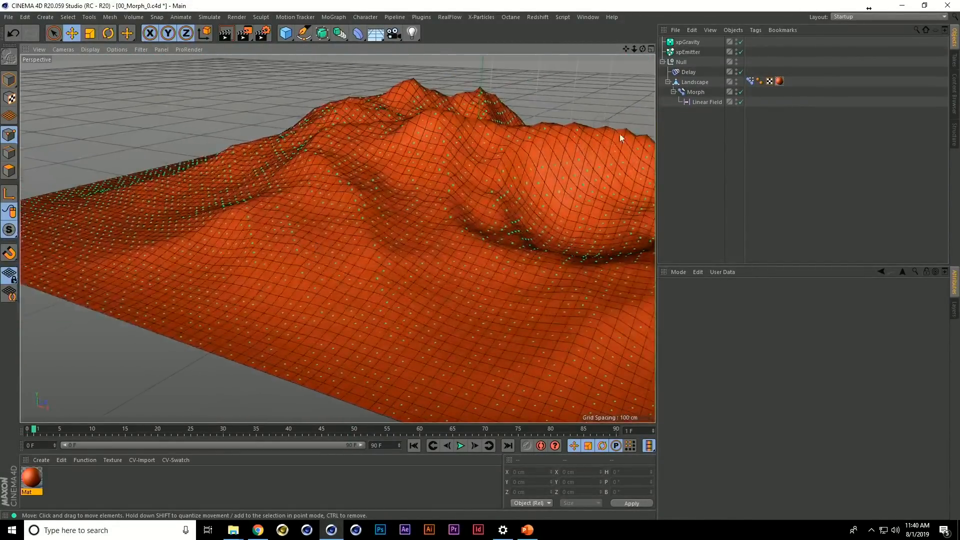
Hide the Landscape in the viewport to examine the emitted particles alone, and show it again
alt+double_click(735, 81)
alt+drag(565, 151, 415, 235)
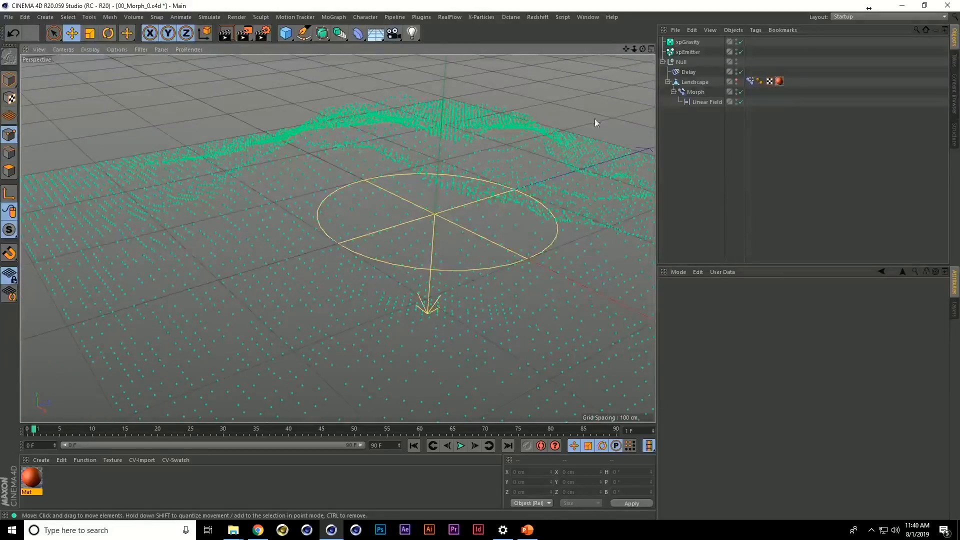
click(737, 83)
alt+drag(489, 189, 427, 122)
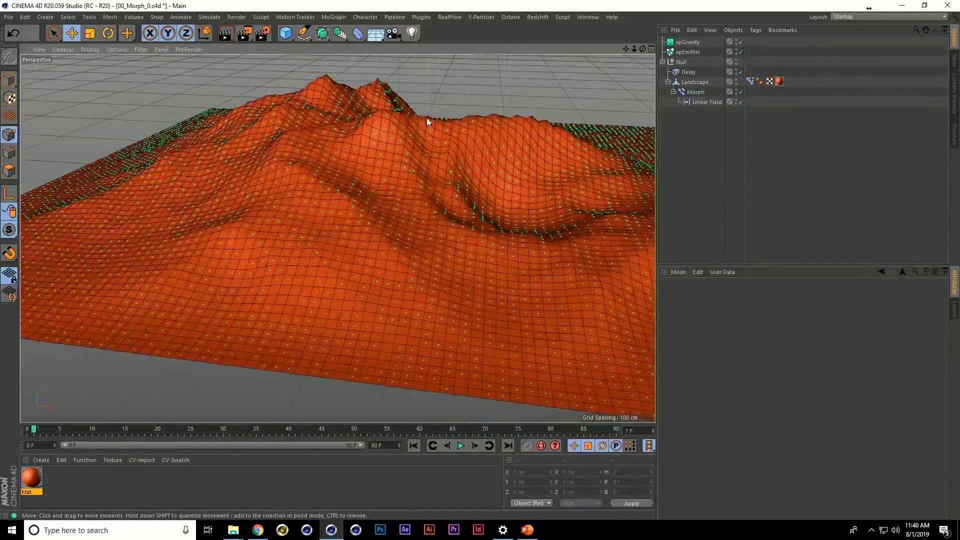
Add a Spot light to the scene
click(417, 19)
click(533, 27)
drag(412, 33, 497, 53)
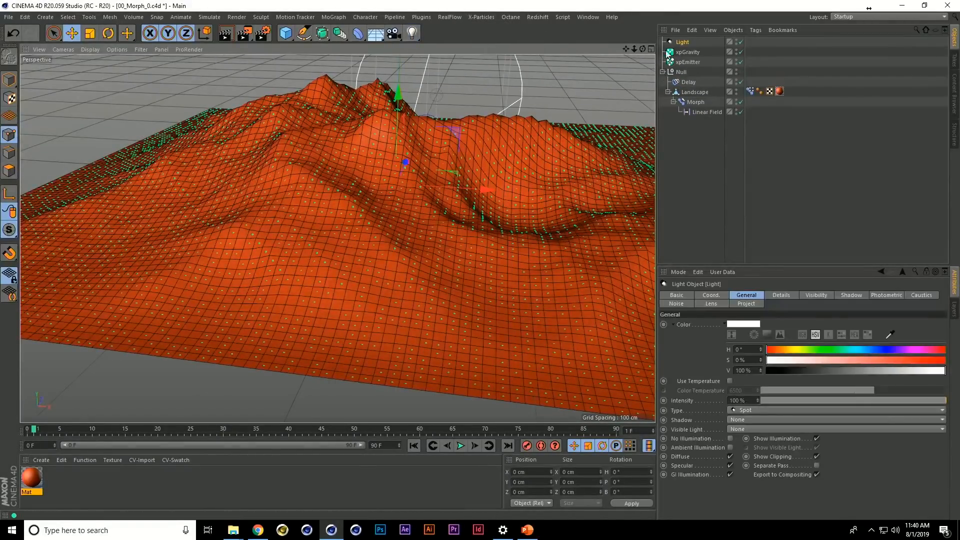
Look through the Spot light as the active camera and reposition it to shine across the landscape from the front
key(s)
mouse_move(444, 212)
alt+mouse_down()
mouse_move(437, 170)
mouse_move(432, 220)
alt+mouse_up()
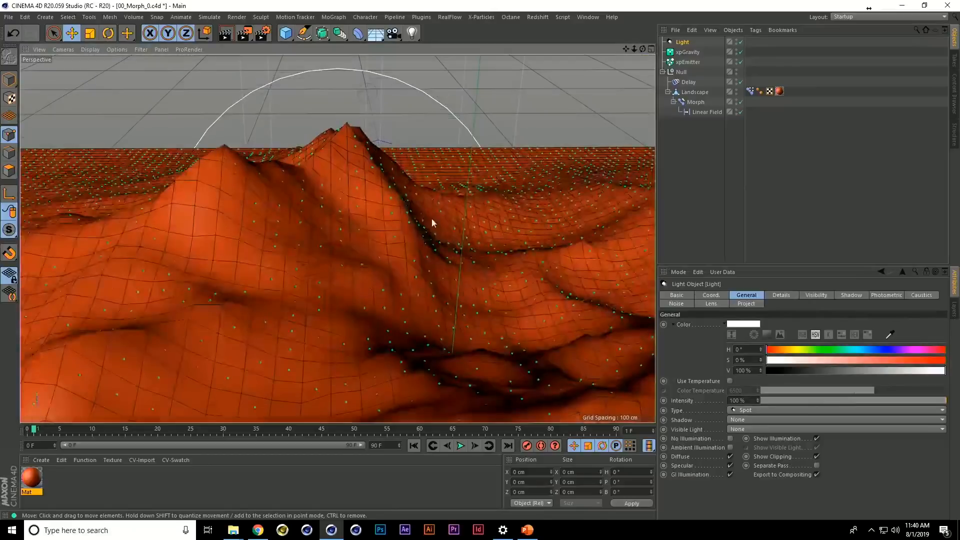
scroll(430, 224, down, 5)
click(62, 50)
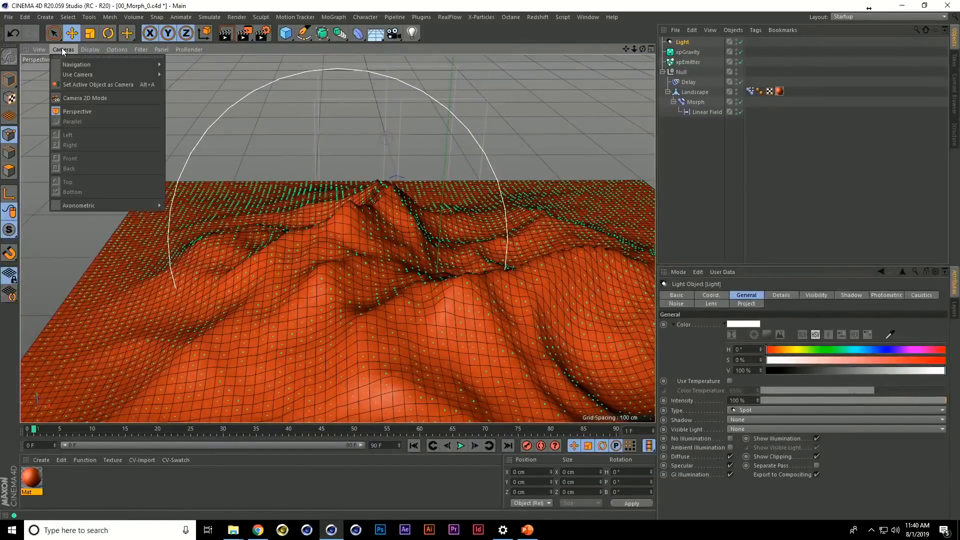
click(78, 86)
alt+middle_drag(353, 260, 329, 220)
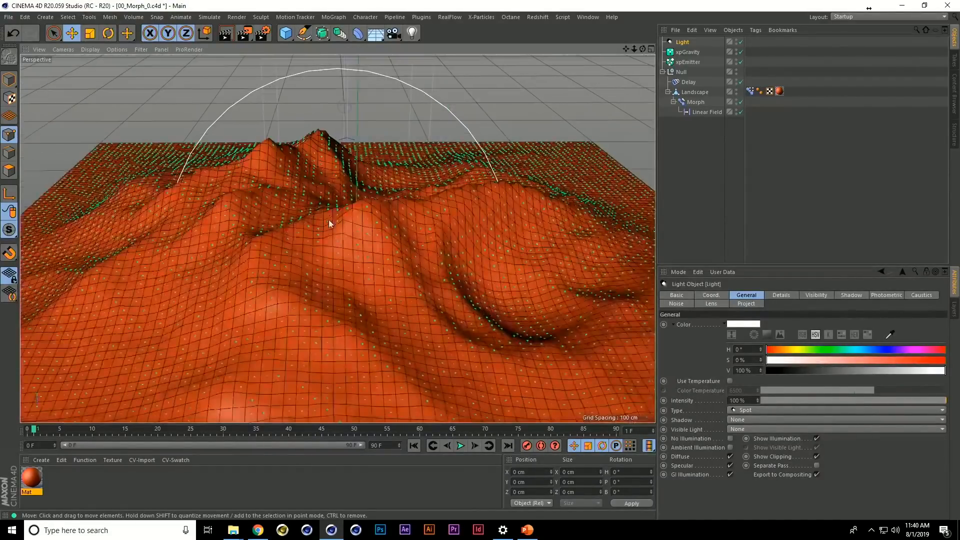
scroll(338, 215, down, 6)
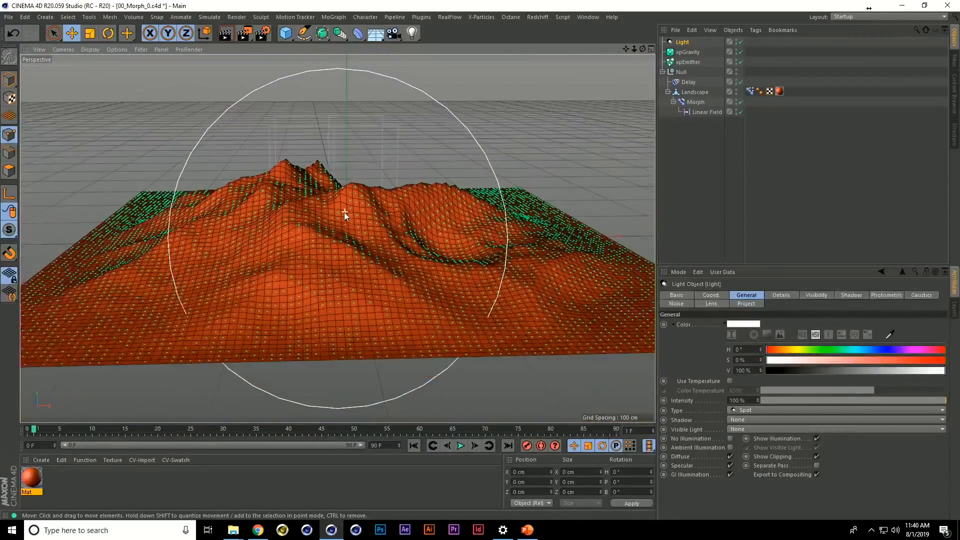
alt+drag(344, 212, 341, 219)
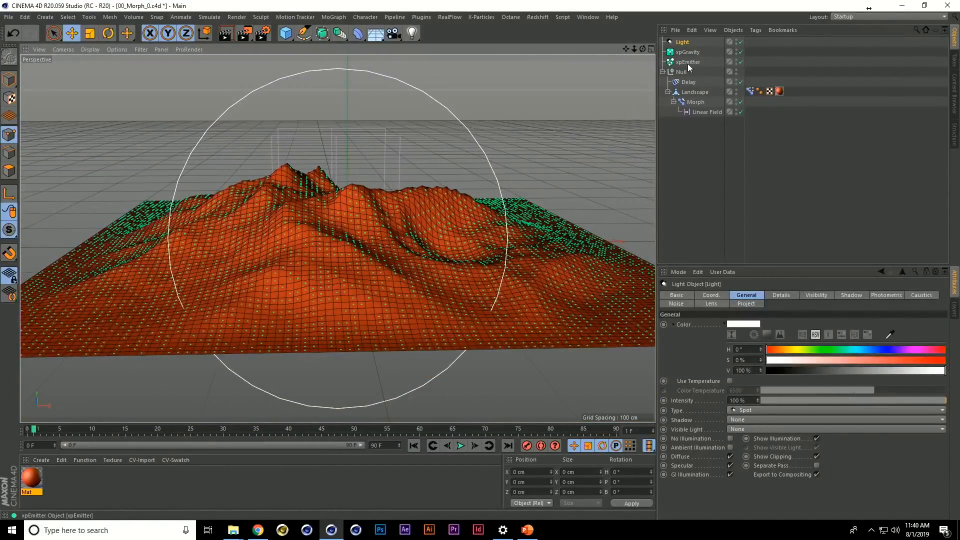
Set the xpEmitter to emit from Illumination, and add the Light to its list of illumination lights
click(688, 62)
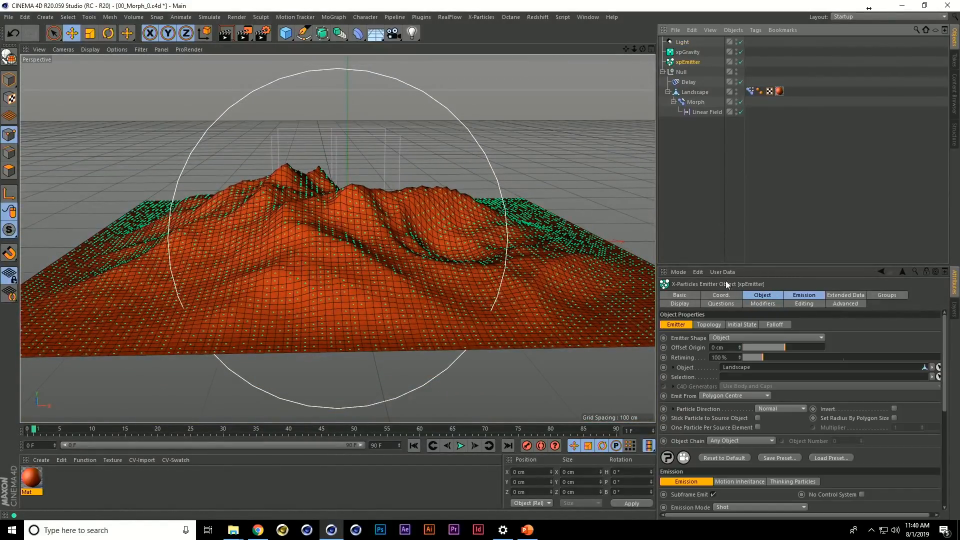
click(749, 395)
click(737, 348)
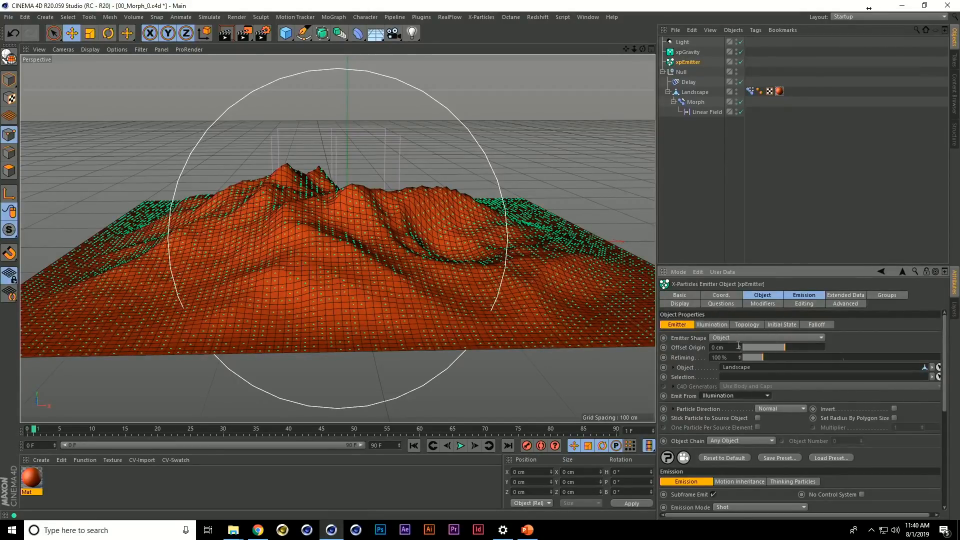
click(712, 325)
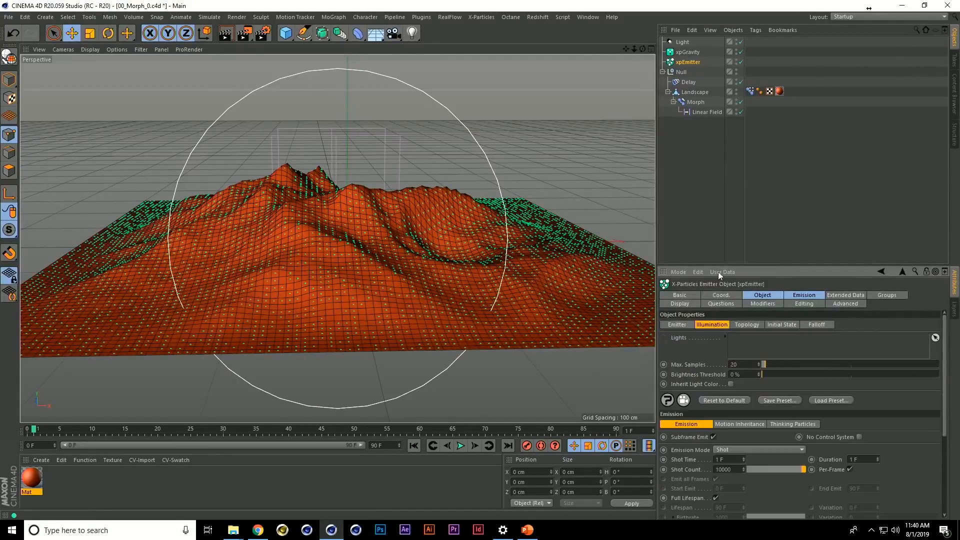
click(688, 43)
drag(752, 338, 754, 340)
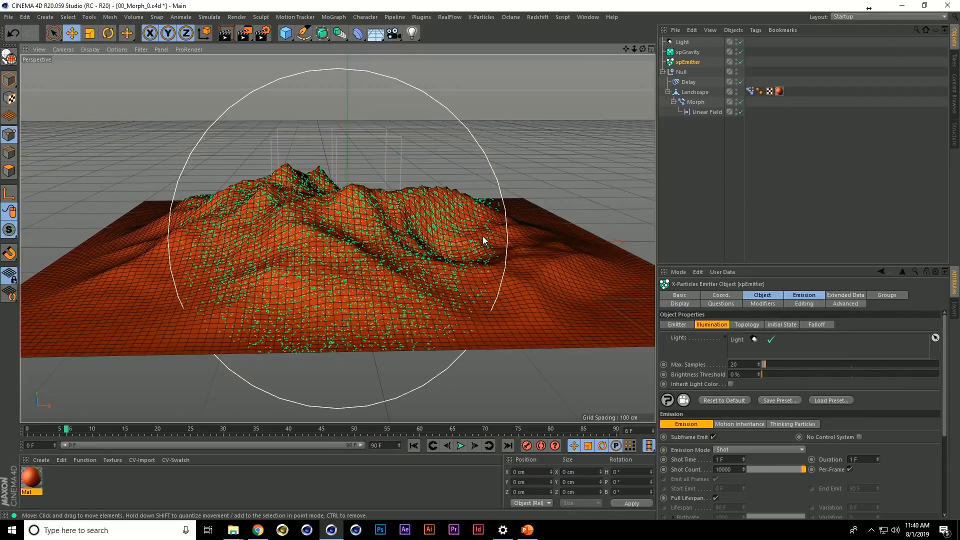
Leave the light's view and examine from several angles where particles are emitted on the lit landscape
middle_click(446, 245)
middle_click(270, 197)
alt+drag(270, 197, 413, 274)
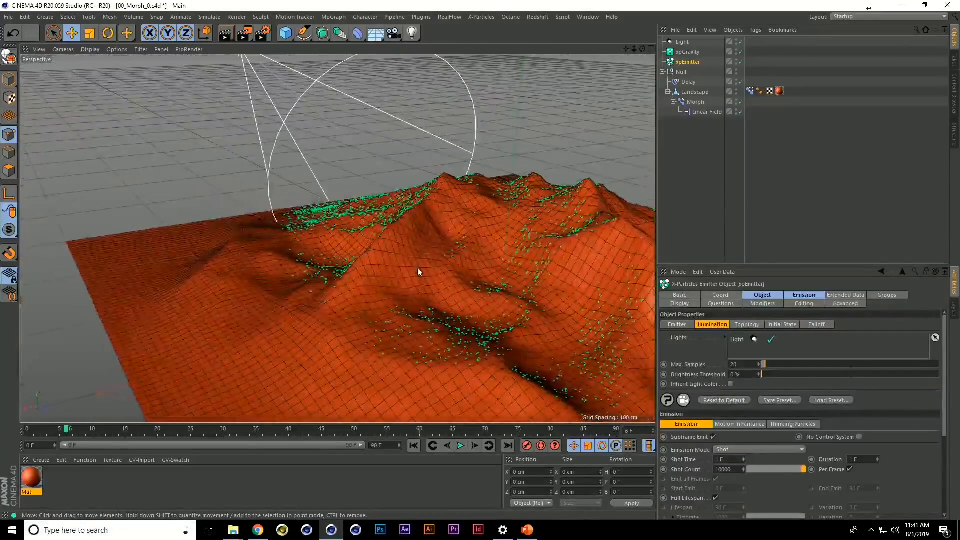
alt+drag(437, 307, 425, 258)
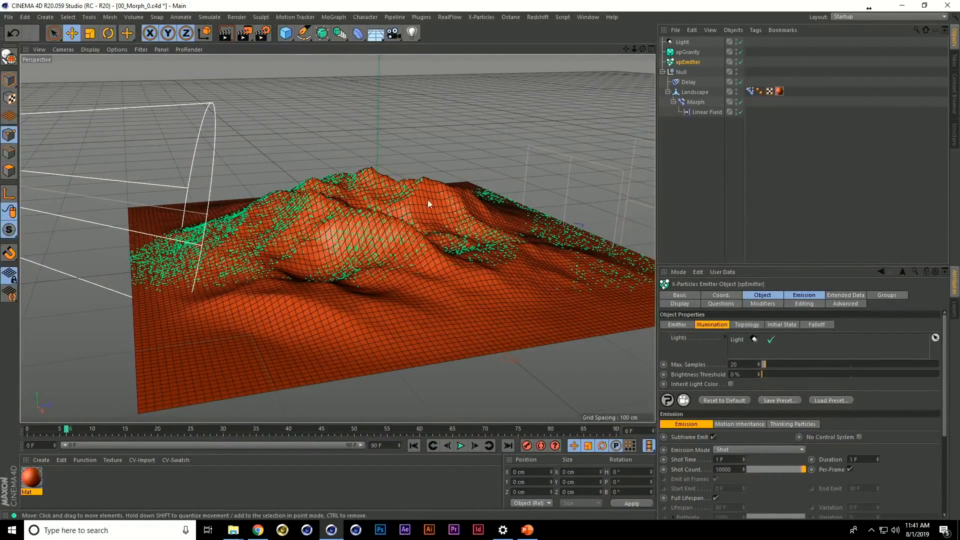
alt+drag(410, 232, 407, 241)
Play the simulation to examine the light-emitted particles, stop it, and switch to the PowerPoint slideshow
key(F8)
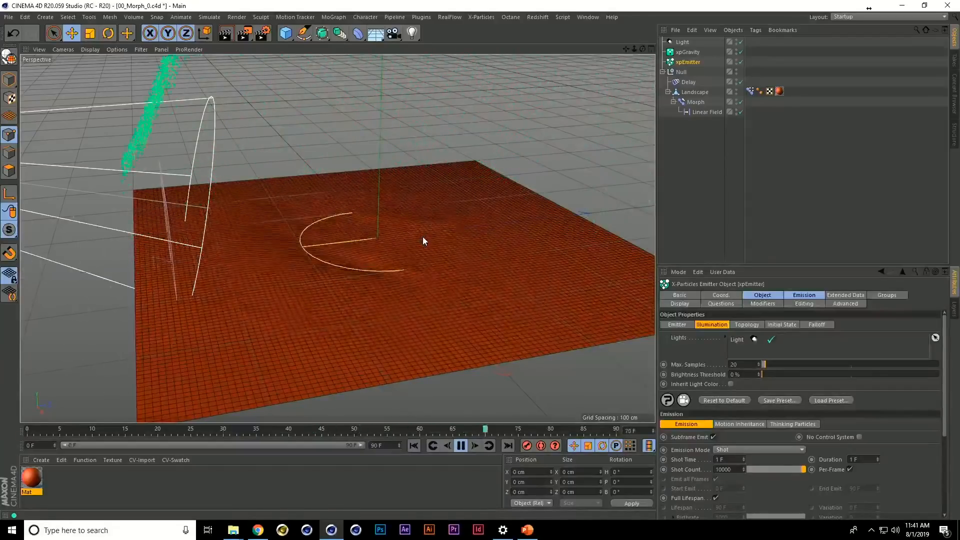
right_click(460, 242)
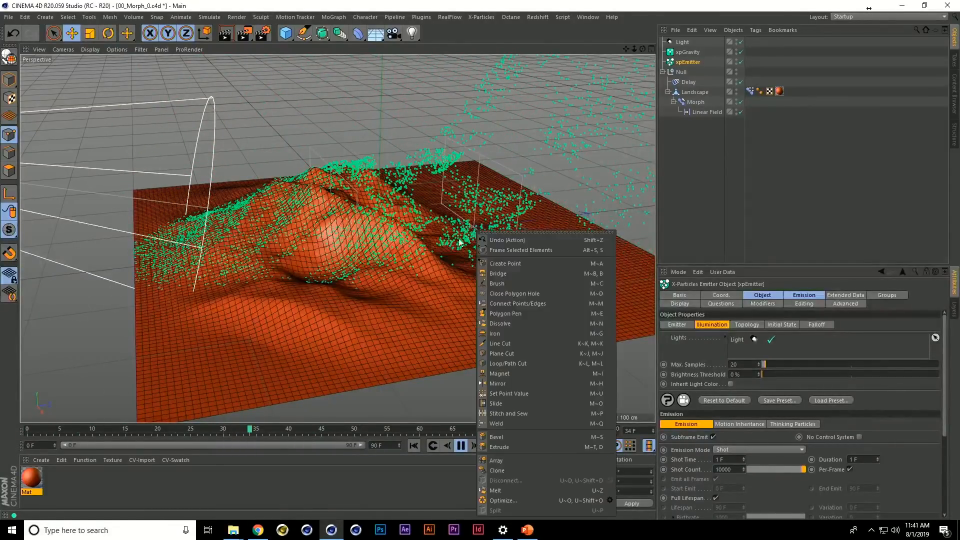
click(397, 274)
click(461, 446)
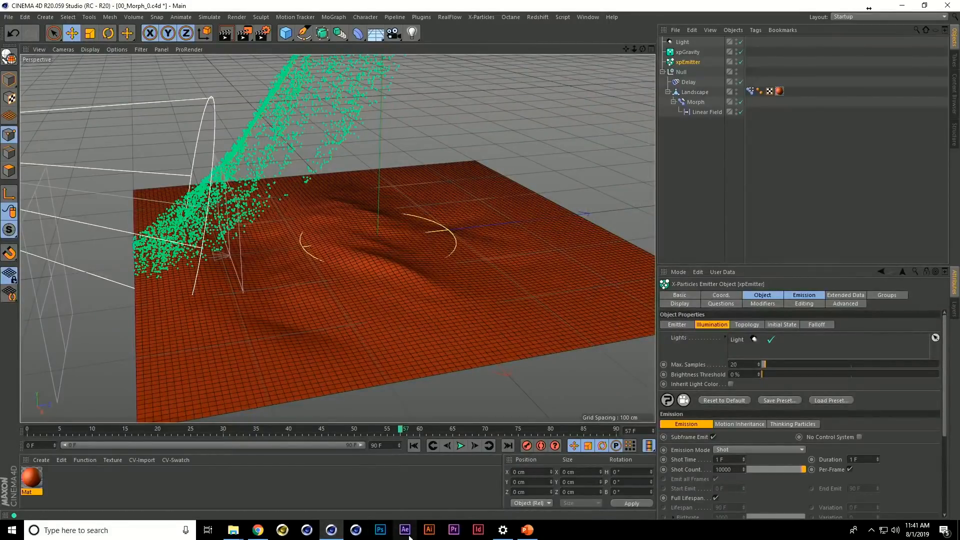
click(528, 530)
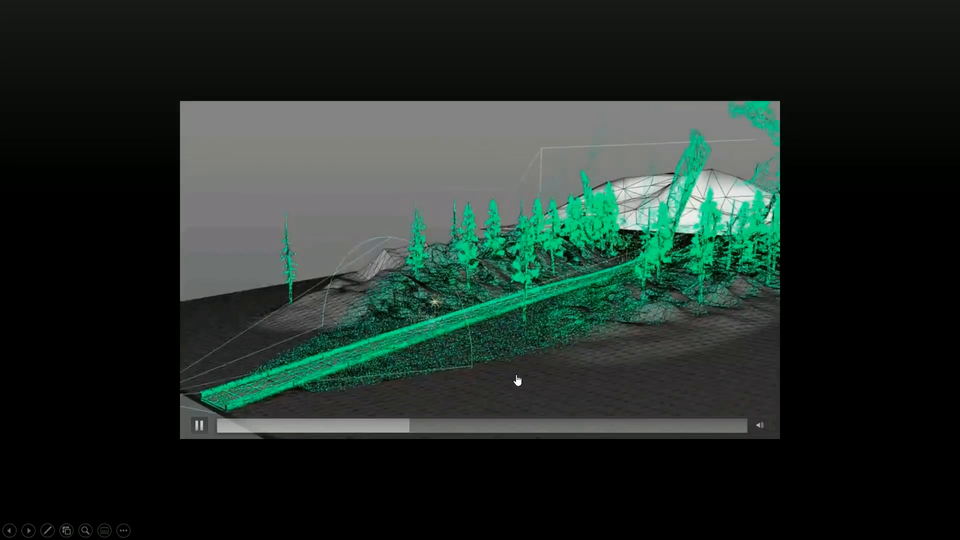
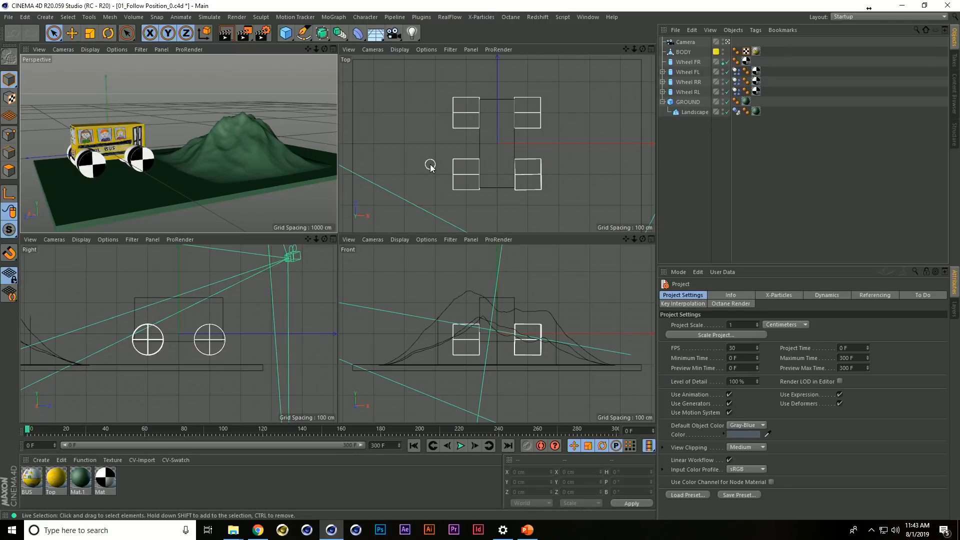
Maximize the Top viewport, switch it to a Perspective view, and set its display to Gouraud shading
middle_click(430, 165)
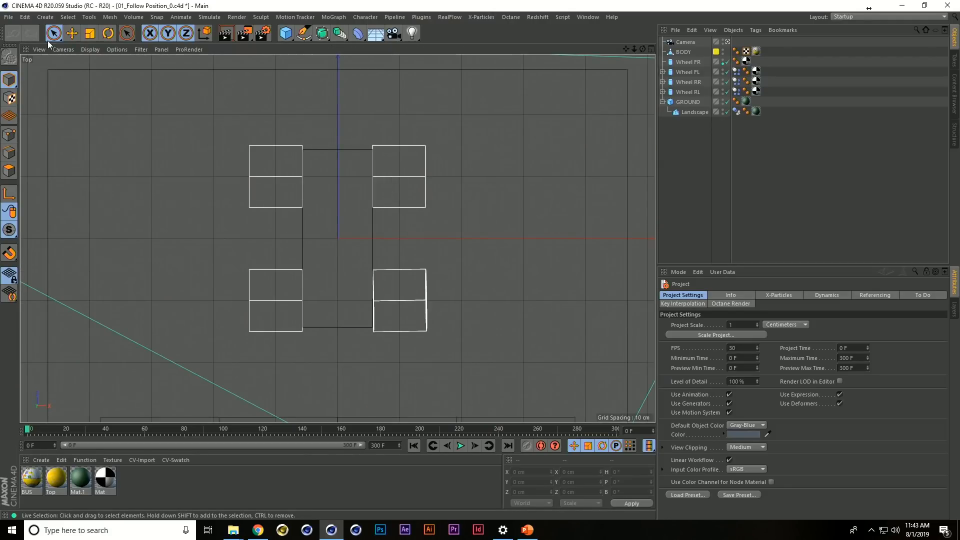
click(61, 56)
click(63, 49)
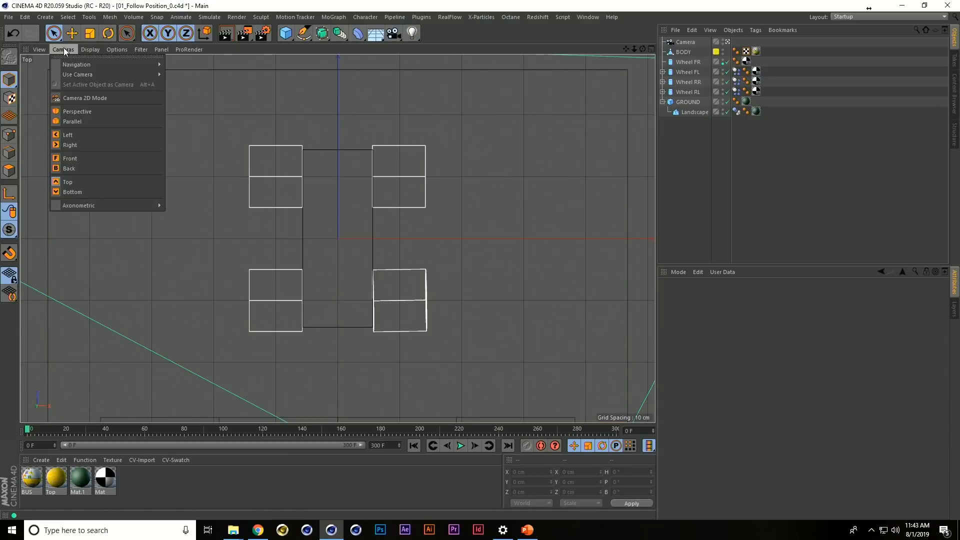
click(79, 111)
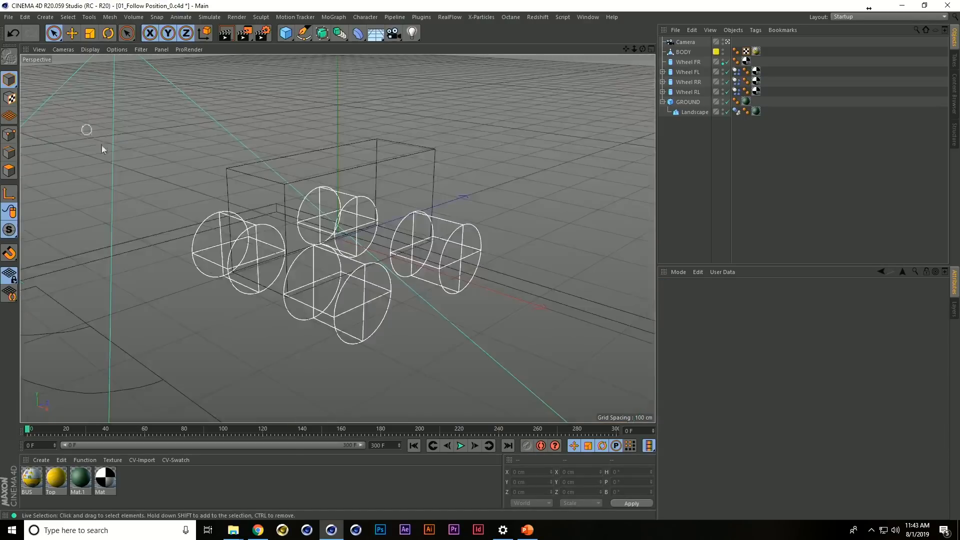
key(n)
key(a)
Examine the front and door side of the school bus up close from several angles
scroll(270, 276, up, 5)
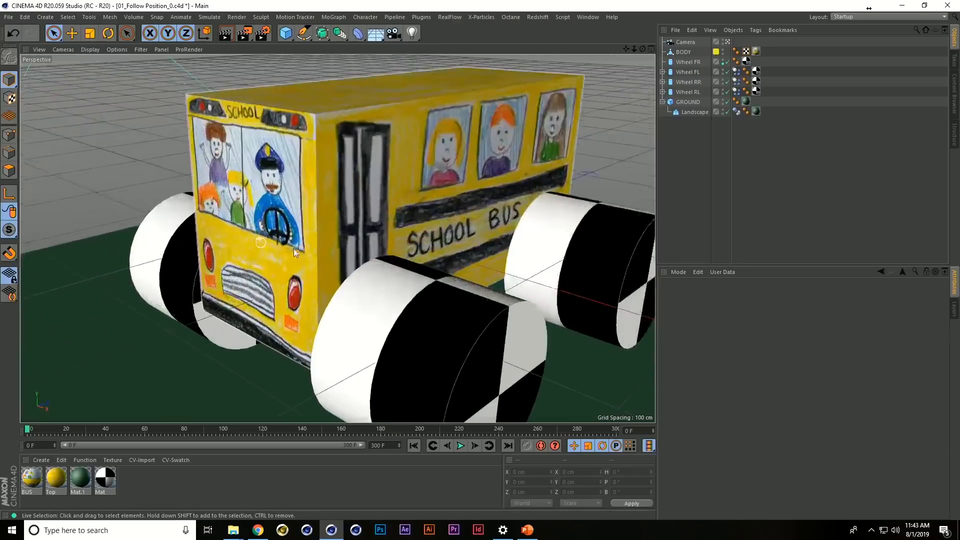
alt+drag(273, 280, 321, 255)
scroll(321, 256, up, 5)
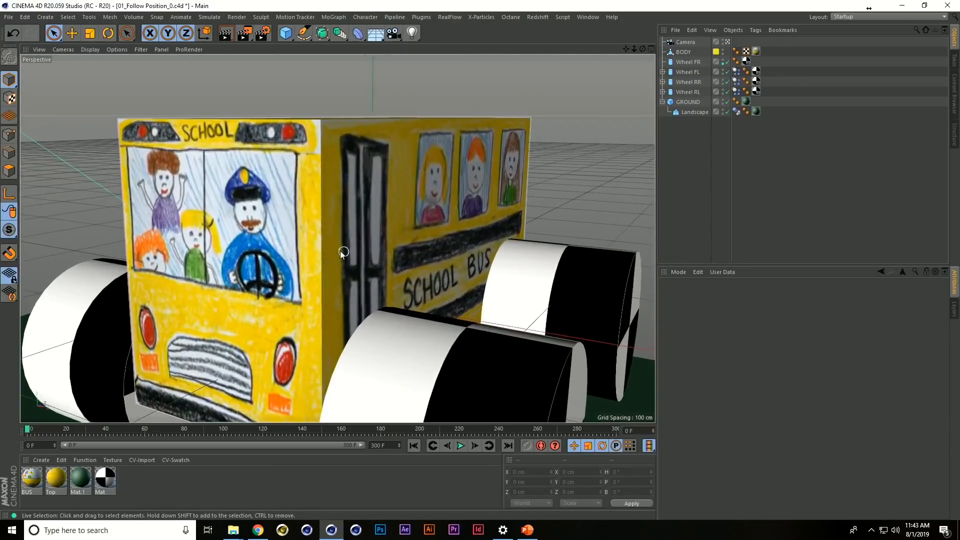
alt+middle_drag(347, 245, 358, 270)
scroll(359, 256, up, 2)
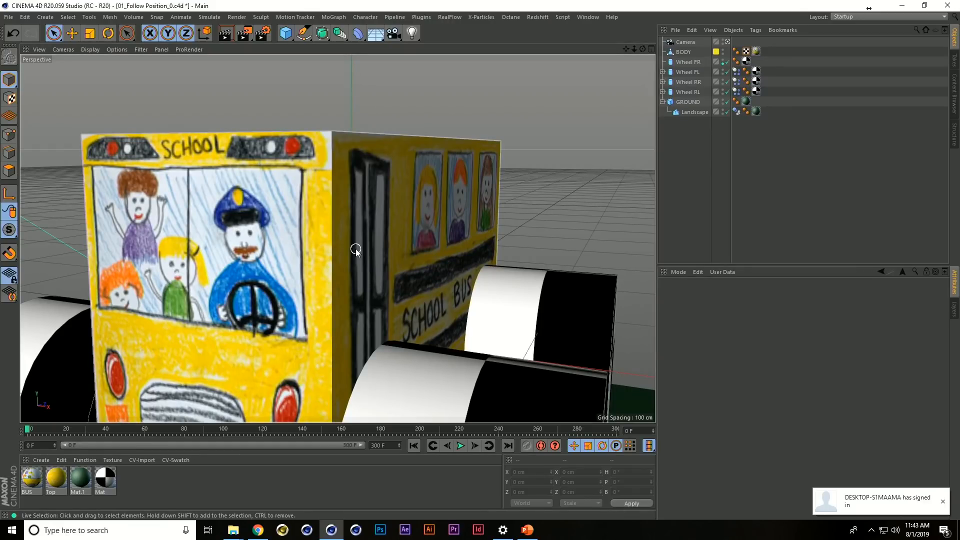
alt+drag(389, 260, 337, 260)
alt+middle_drag(337, 260, 367, 248)
alt+drag(367, 248, 343, 261)
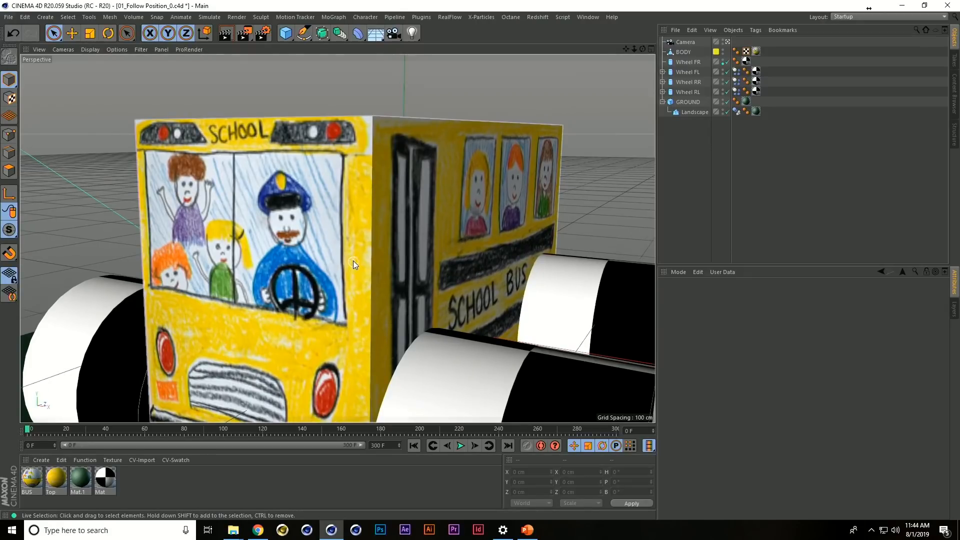
Undo and redo the view changes repeatedly to compare the bus close-up with the overview of the bus and landscape
key(ctrl+shift+z)
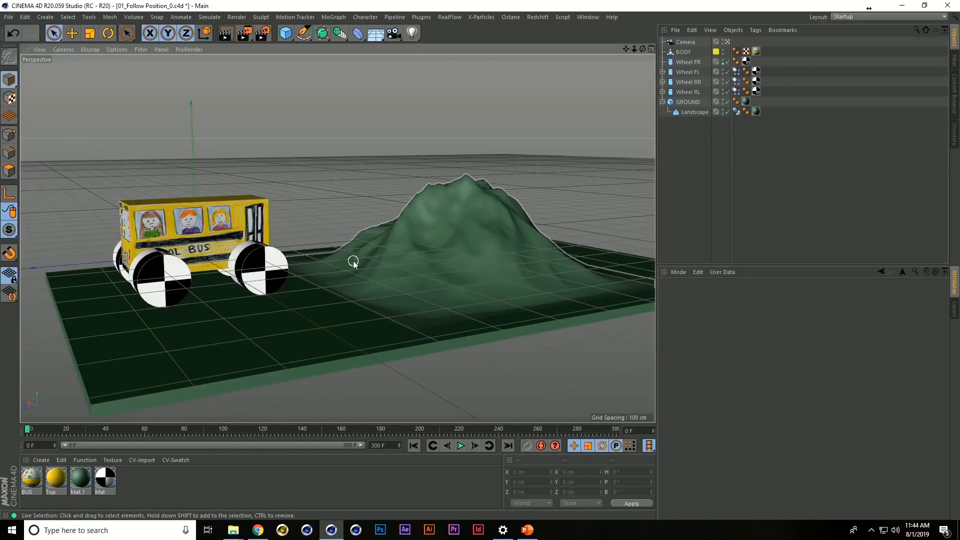
key(ctrl+shift+z)
key(ctrl+shift+z)
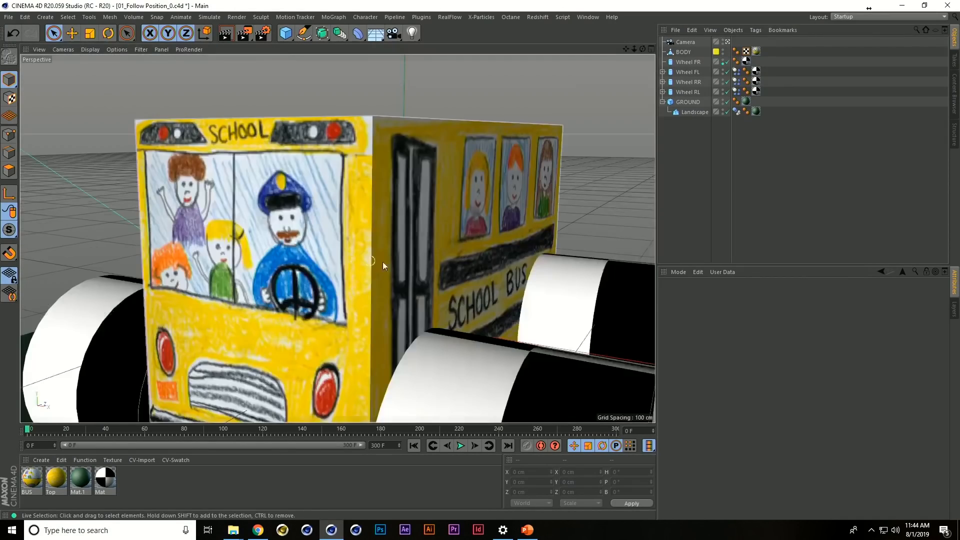
alt+drag(382, 283, 405, 255)
scroll(406, 246, down, 7)
scroll(387, 237, up, 3)
key(ctrl+shift+z)
key(ctrl+shift+y)
key(ctrl+shift+z)
key(ctrl+shift+y)
alt+drag(377, 262, 398, 242)
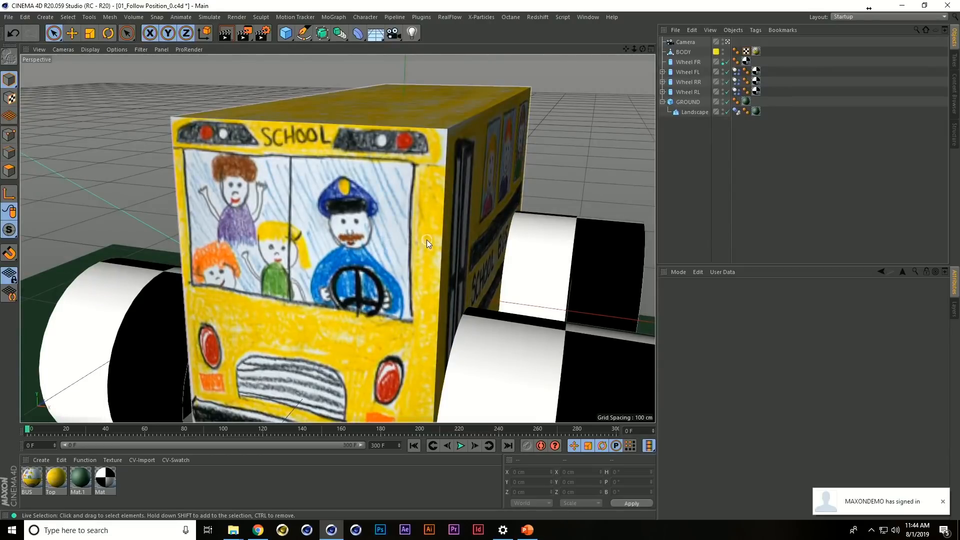
key(ctrl+shift+z)
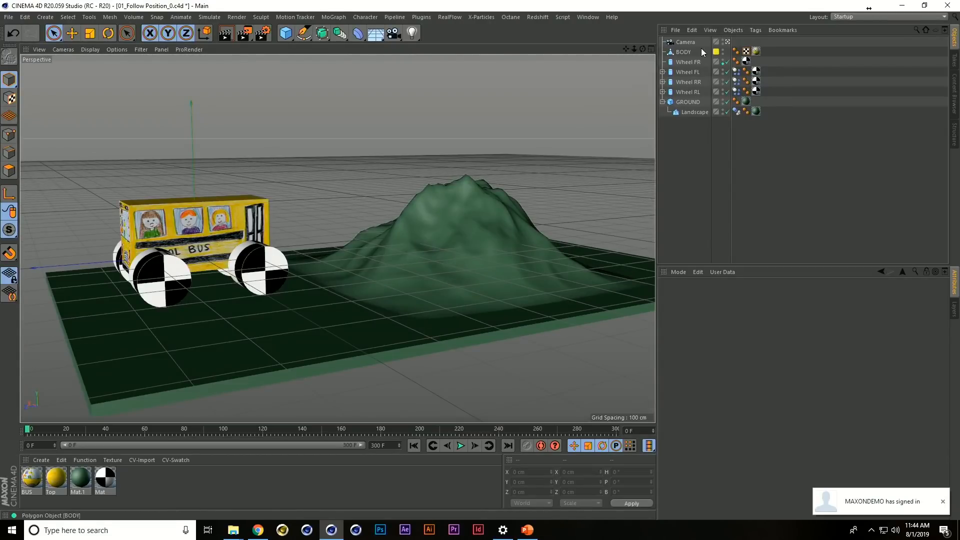
Select the Camera and, from the free view outside it, examine the bus from front to side
click(684, 42)
alt+drag(424, 187, 294, 280)
alt+right_drag(293, 277, 269, 302)
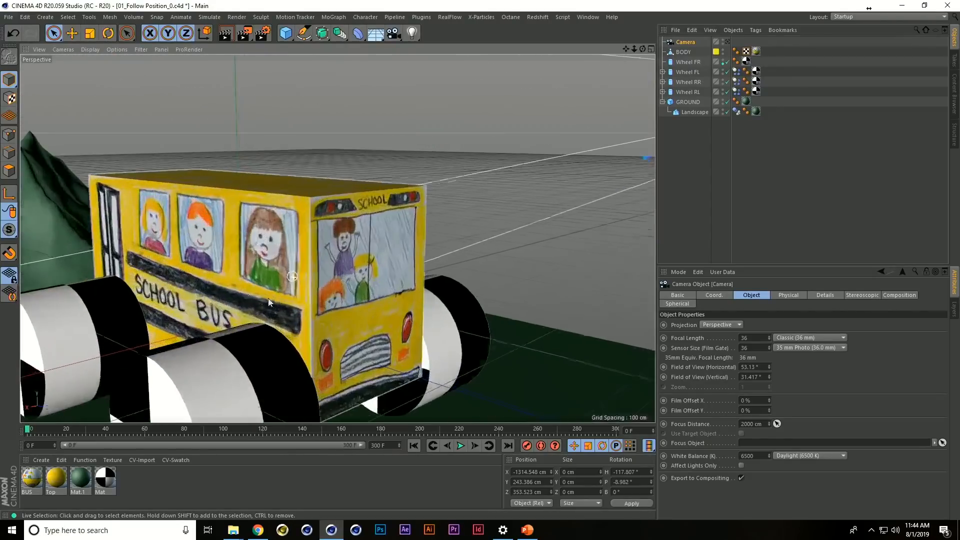
alt+drag(278, 300, 328, 286)
alt+middle_drag(328, 286, 452, 263)
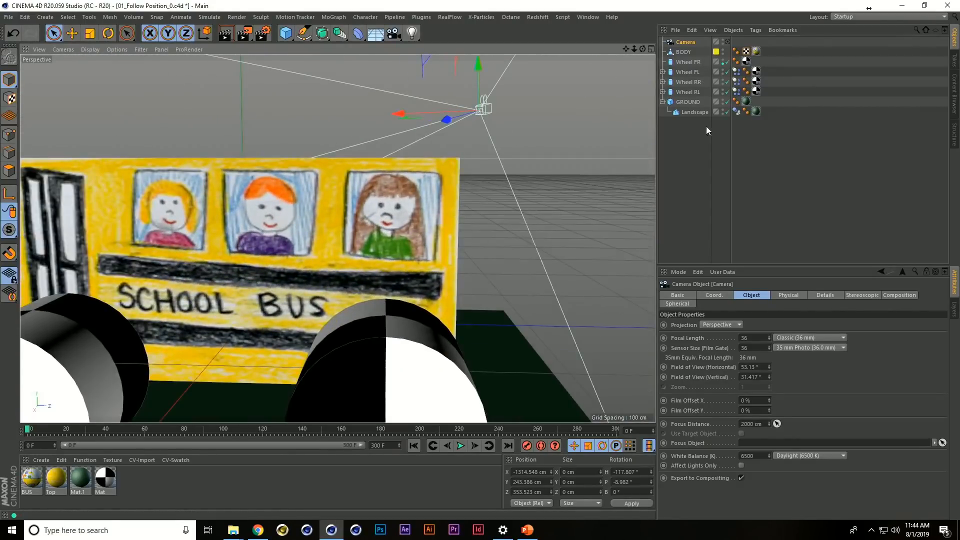
Switch back and forth between the Camera's view and the free view, ending in the Camera's view
click(728, 41)
key(ctrl+shift+z)
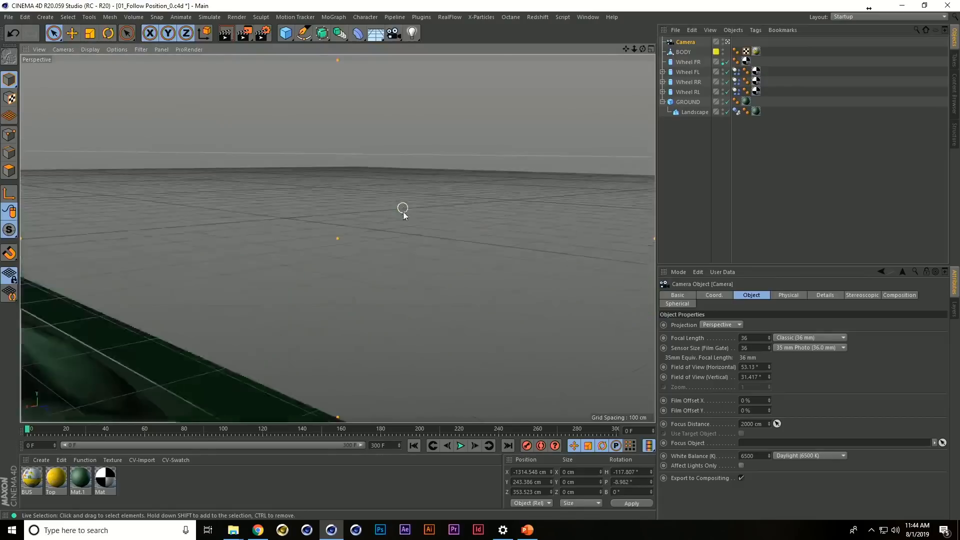
click(728, 41)
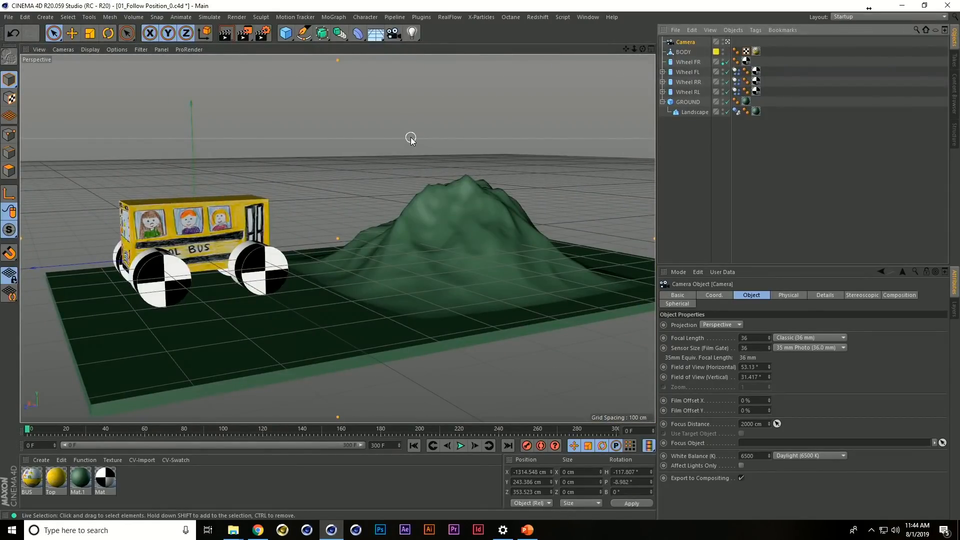
key(ctrl+shift+z)
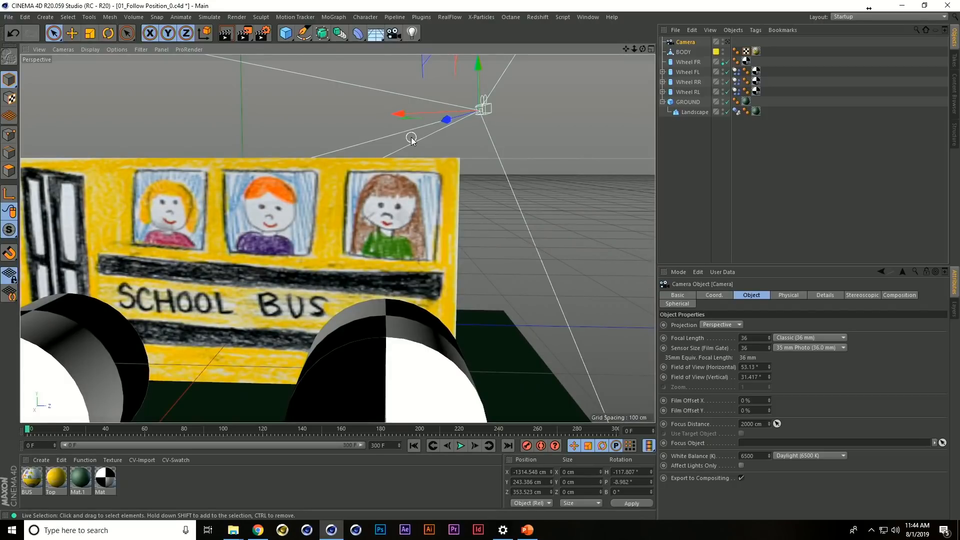
click(727, 41)
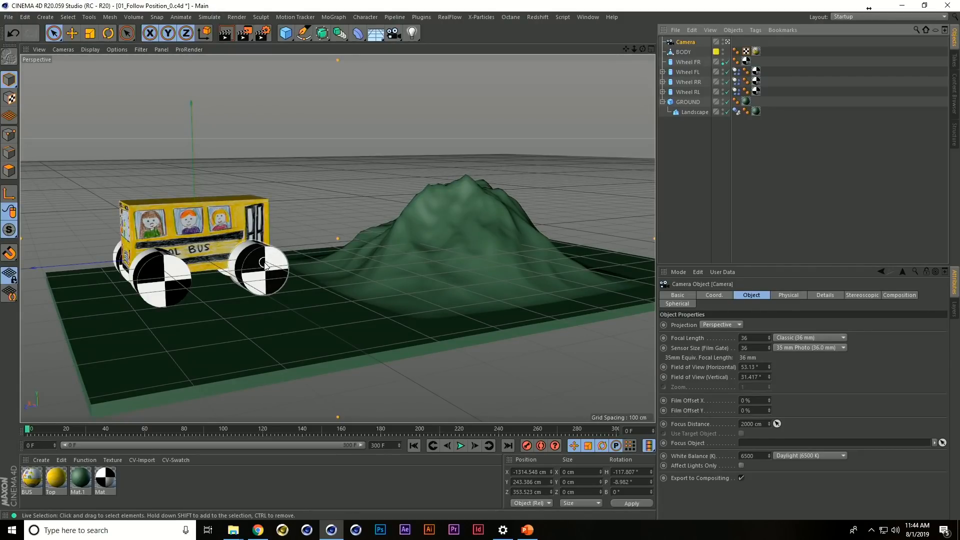
Reposition the active Camera for a close view of the bus body's side and its wheel nearest the landscape
alt+drag(265, 263, 271, 246)
scroll(273, 246, up, 4)
alt+middle_drag(275, 247, 298, 274)
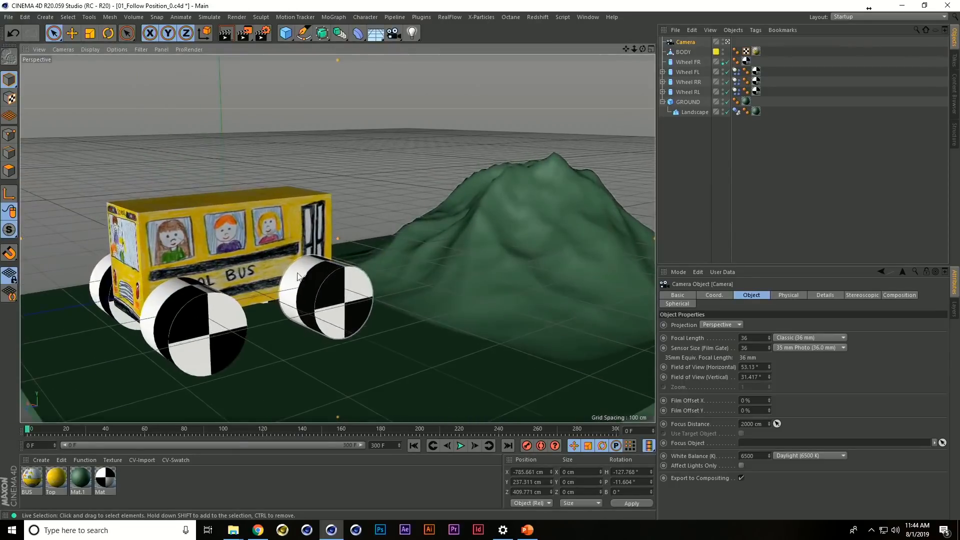
click(260, 246)
scroll(261, 246, up, 5)
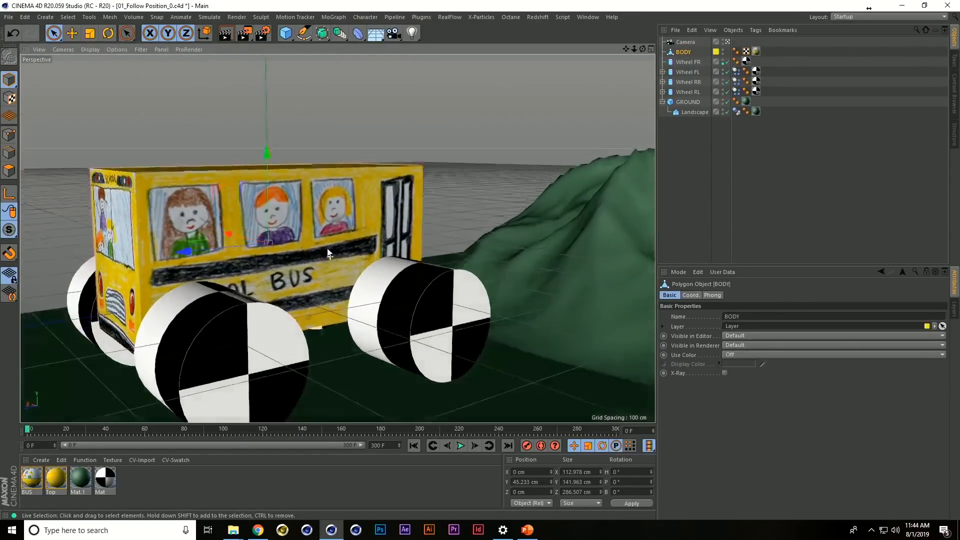
alt+drag(327, 253, 317, 240)
scroll(368, 259, up, 5)
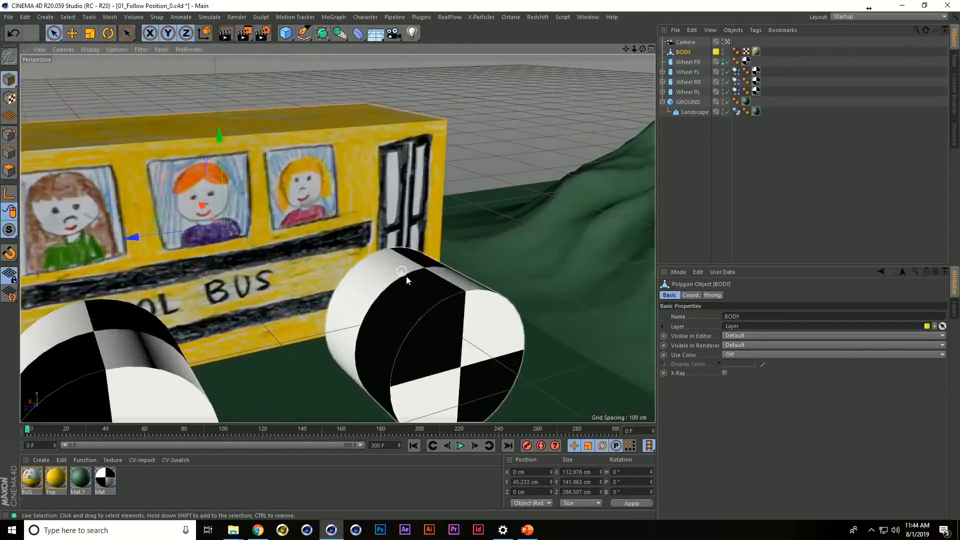
Add a dynamics Connector to the scene and make it a child of Wheel FR
click(692, 74)
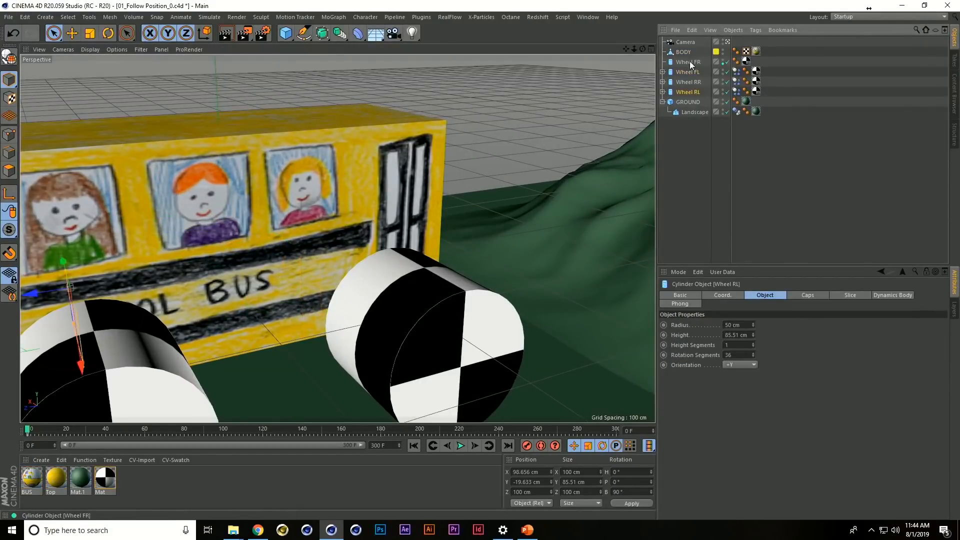
click(689, 61)
alt+drag(497, 188, 422, 222)
alt+middle_drag(421, 223, 384, 216)
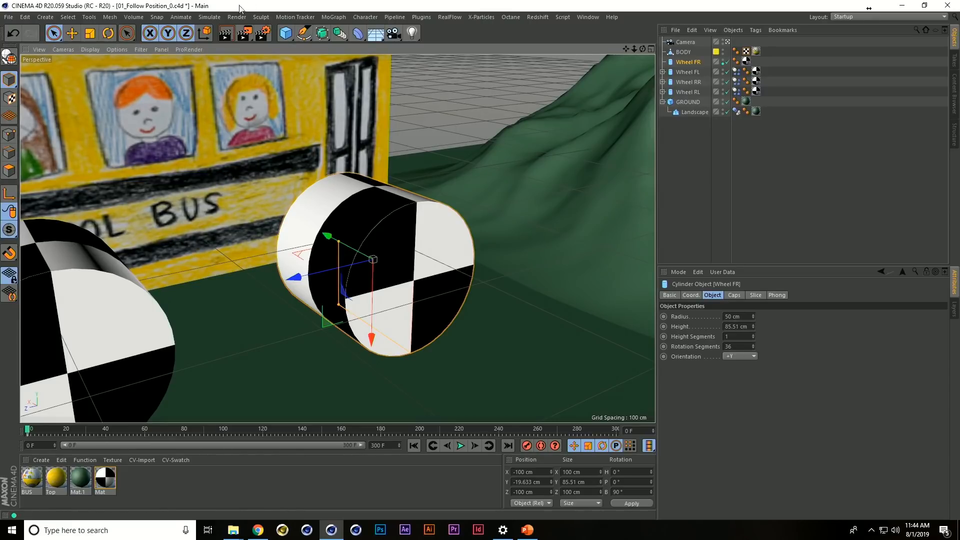
click(210, 18)
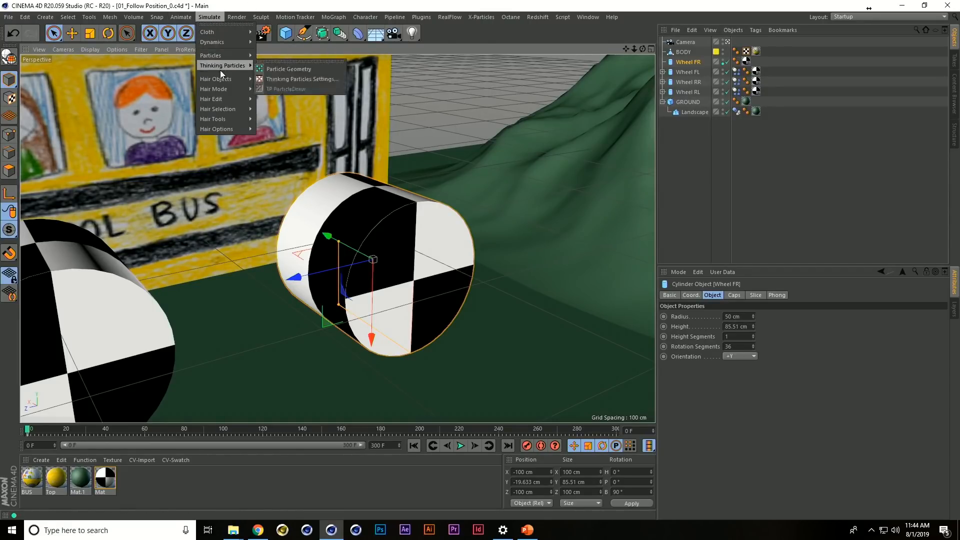
mouse_move(223, 43)
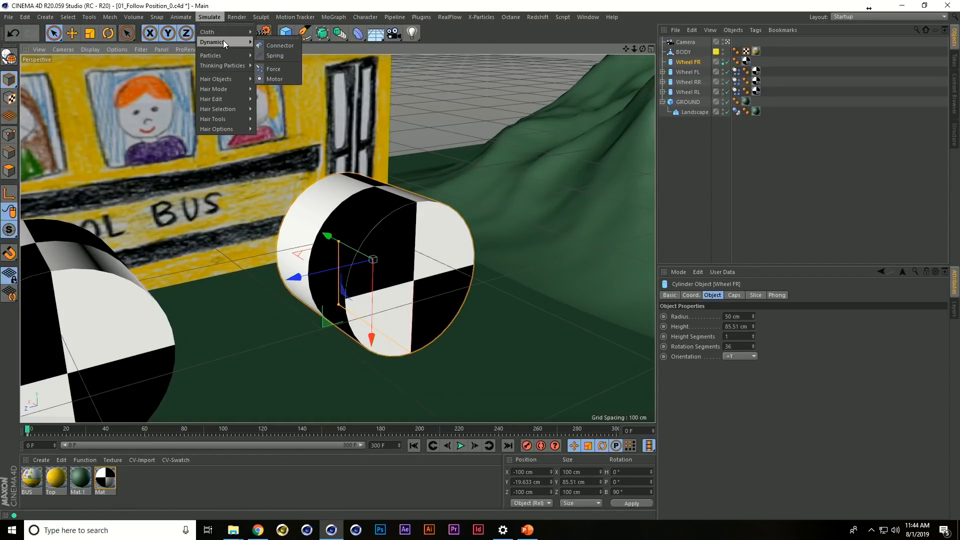
click(274, 44)
key(e)
drag(149, 199, 235, 267)
mouse_move(684, 54)
mouse_down()
mouse_move(690, 46)
mouse_move(687, 72)
mouse_up()
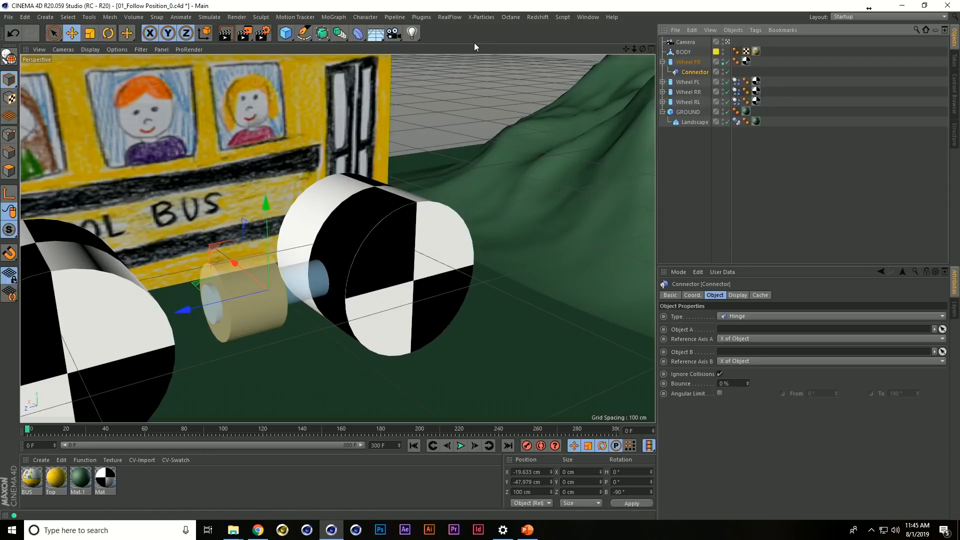
Find the Reset PSR command, add it to the main toolbar, and apply it to the Connector
key(shift+c)
text(pser)
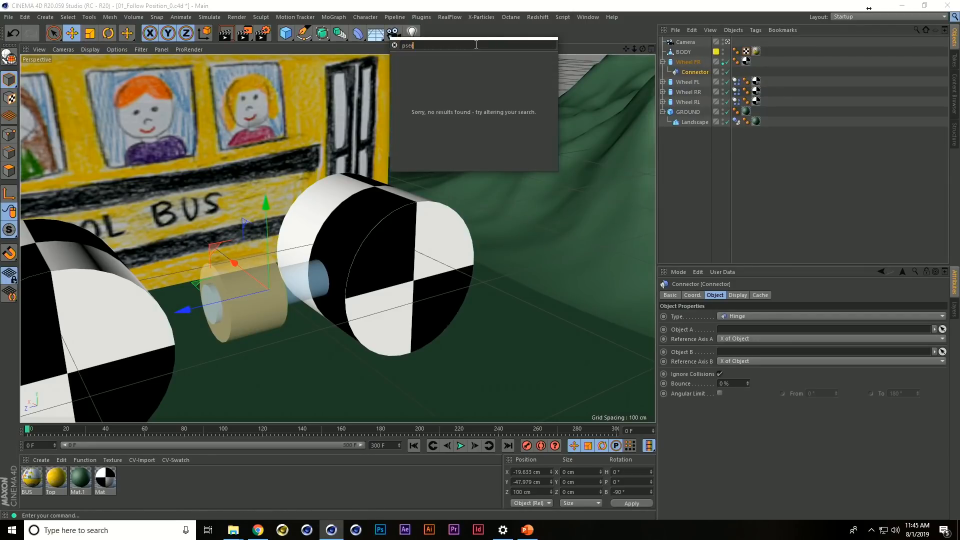
key(BackSpace)
key(BackSpace)
text(r)
drag(468, 56, 616, 31)
click(649, 33)
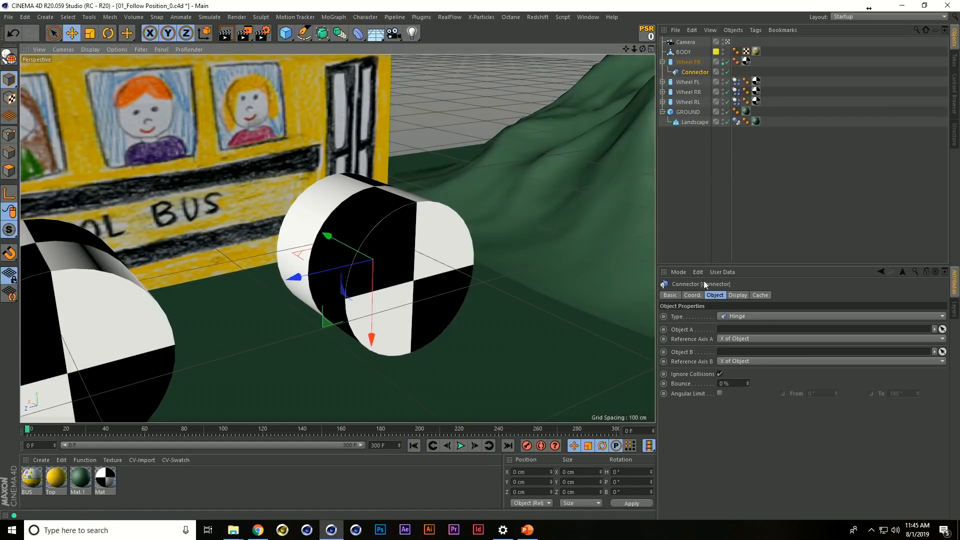
Set the Connector's type to Wheel Suspension
click(745, 317)
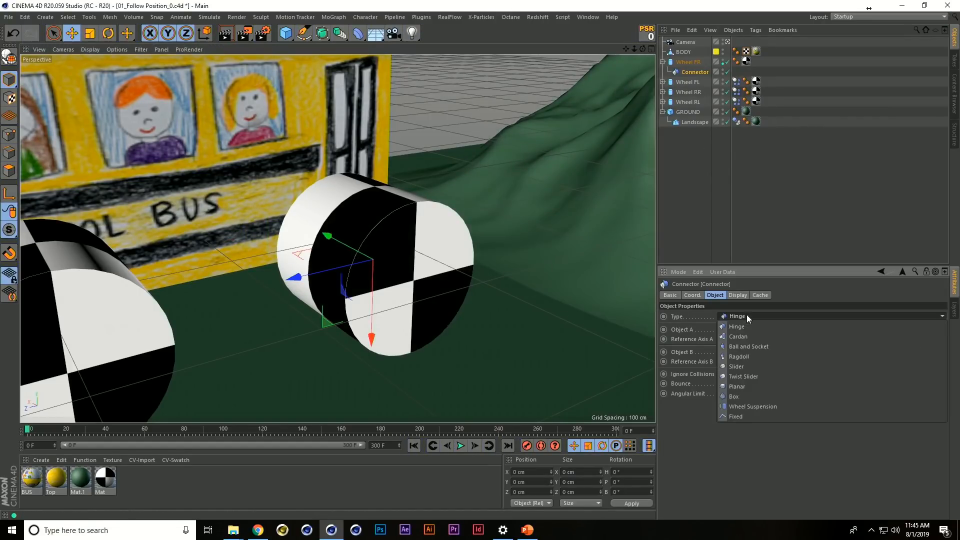
click(755, 407)
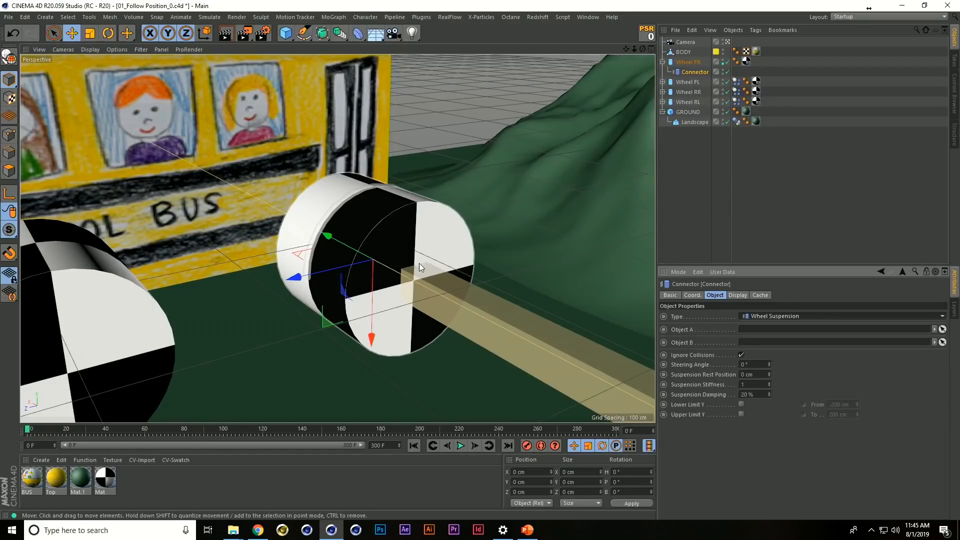
drag(359, 278, 390, 178)
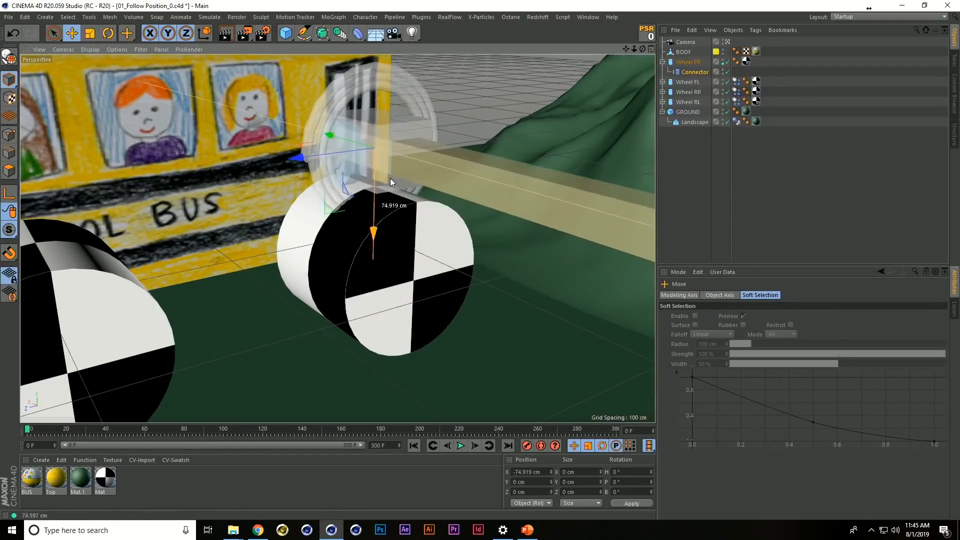
alt+drag(387, 141, 397, 171)
key(ctrl+z)
Rotate the Connector to a bank angle of 90° so that its suspension arm stands vertical at the wheel
key(r)
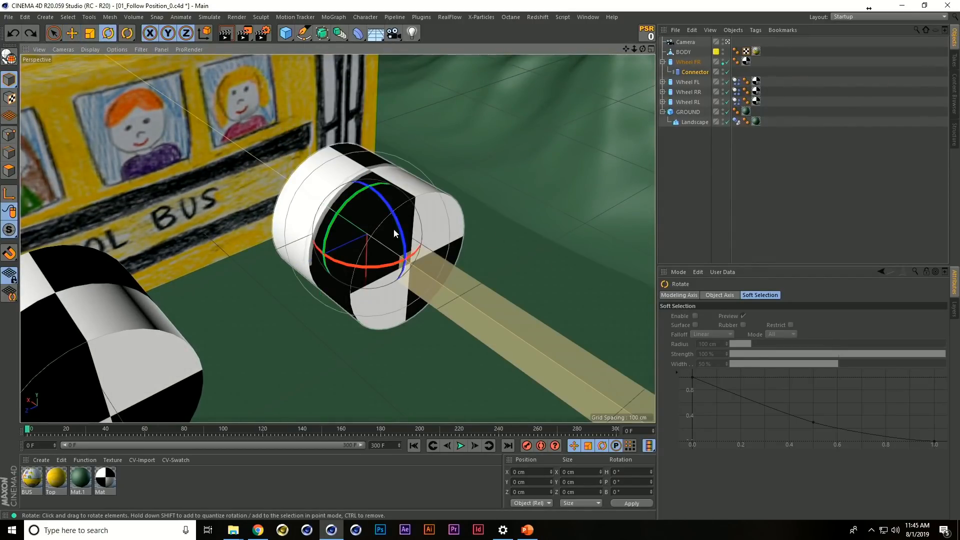
drag(402, 235, 334, 124)
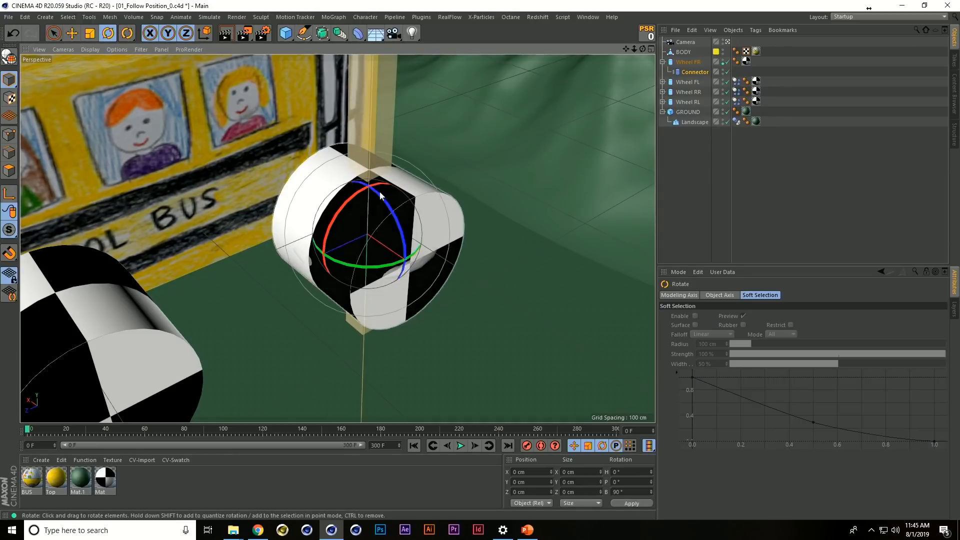
Enable X-Ray display for Wheel FR
click(687, 62)
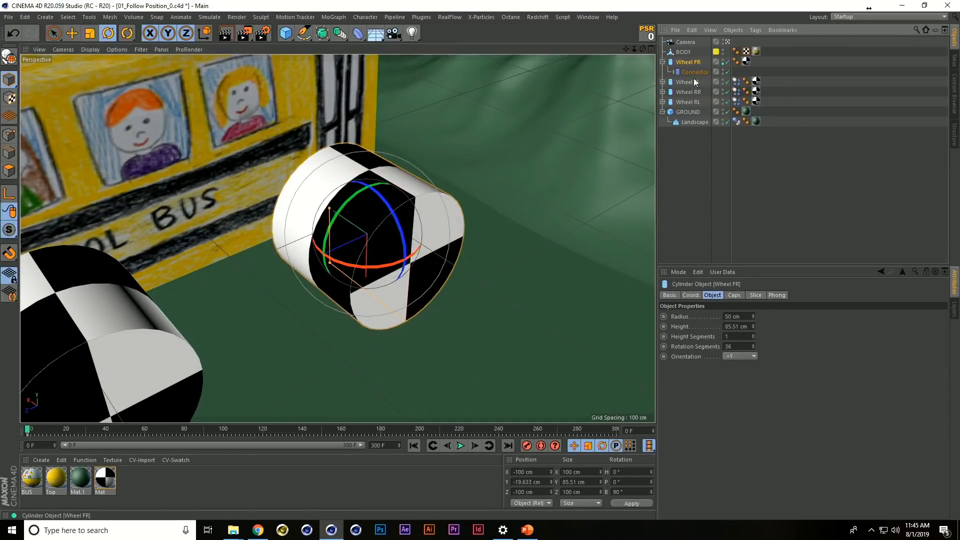
click(691, 295)
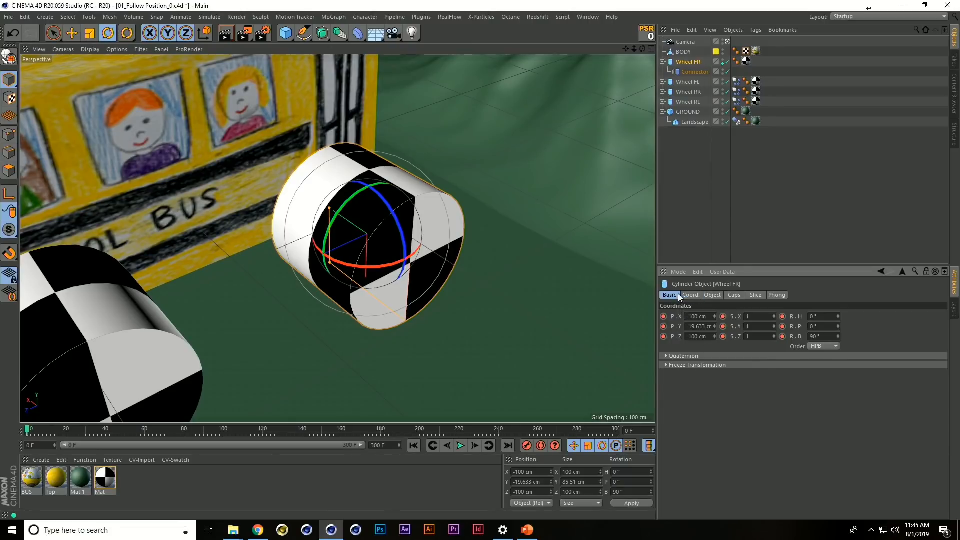
click(678, 294)
click(725, 382)
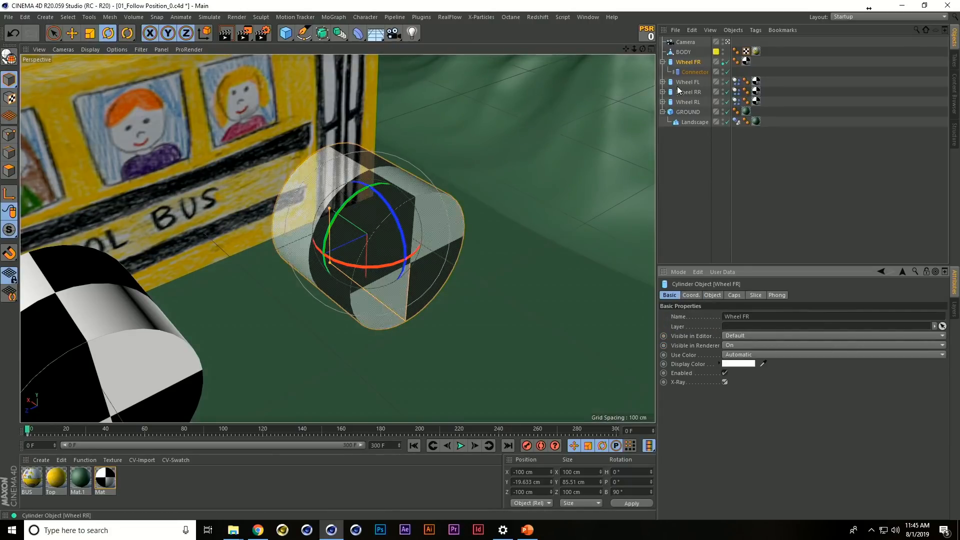
Disable X-Ray display for Wheel FR
click(695, 72)
mouse_move(410, 253)
mouse_down()
mouse_move(395, 265)
mouse_move(350, 260)
mouse_move(302, 234)
mouse_move(311, 247)
mouse_move(370, 225)
mouse_move(392, 250)
mouse_up()
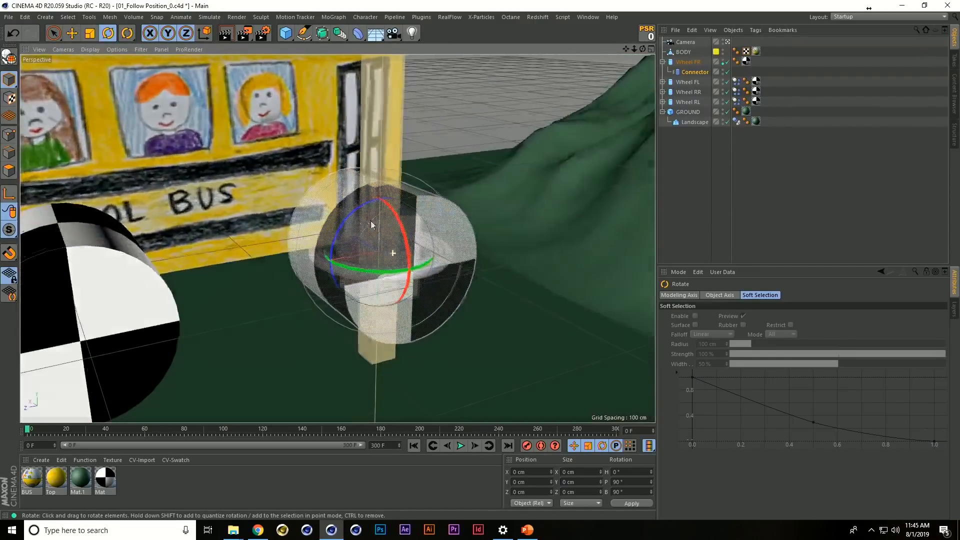
click(696, 62)
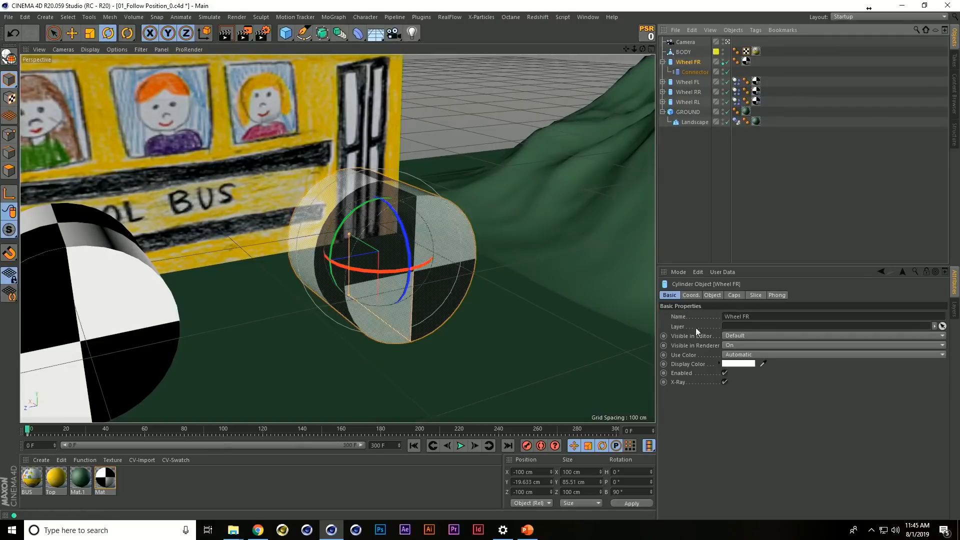
click(725, 382)
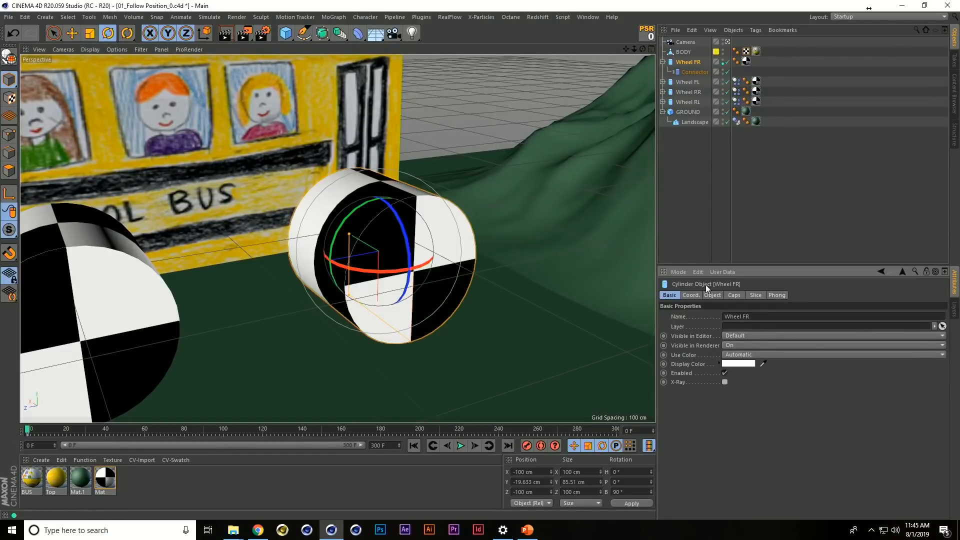
Assign BODY as the Connector's Object A and Wheel FR as its Object B
click(698, 73)
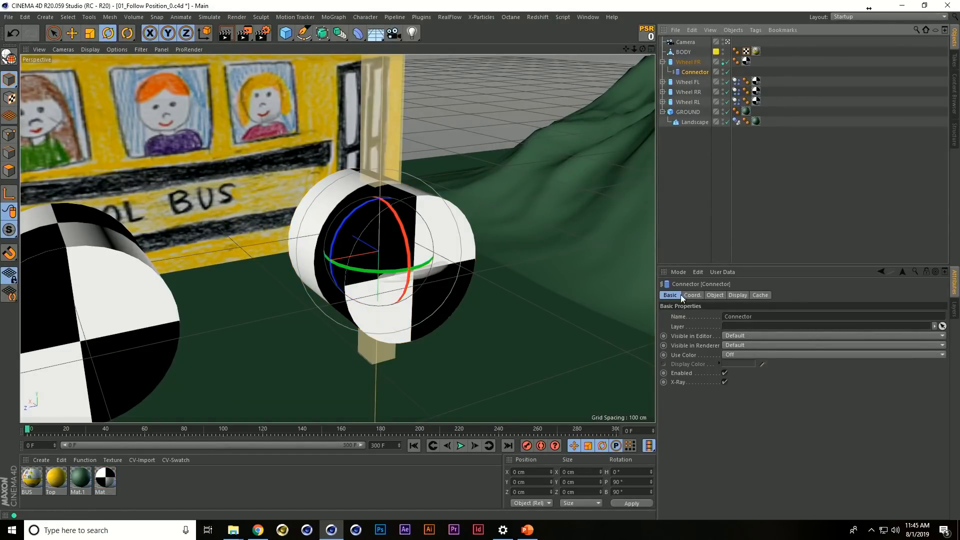
click(715, 295)
drag(686, 51, 722, 239)
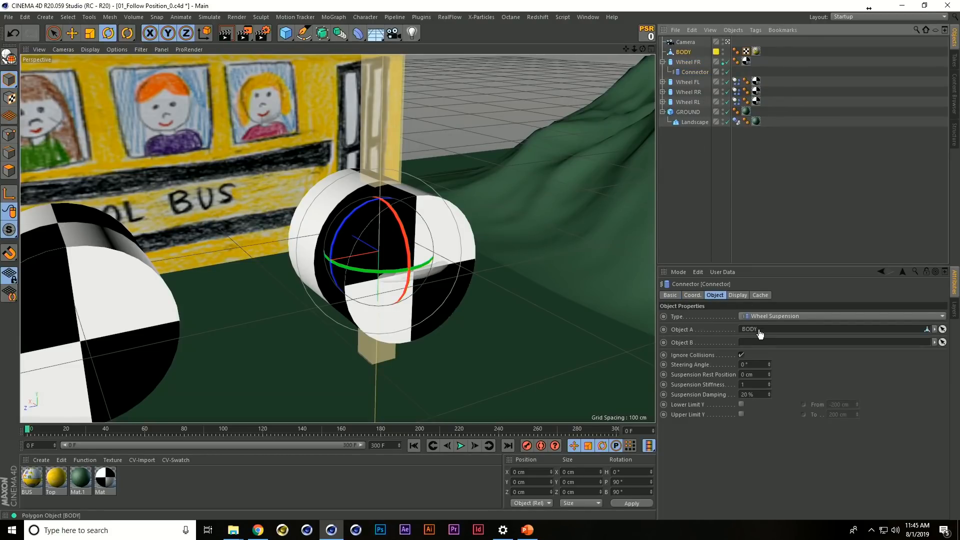
drag(759, 333, 762, 330)
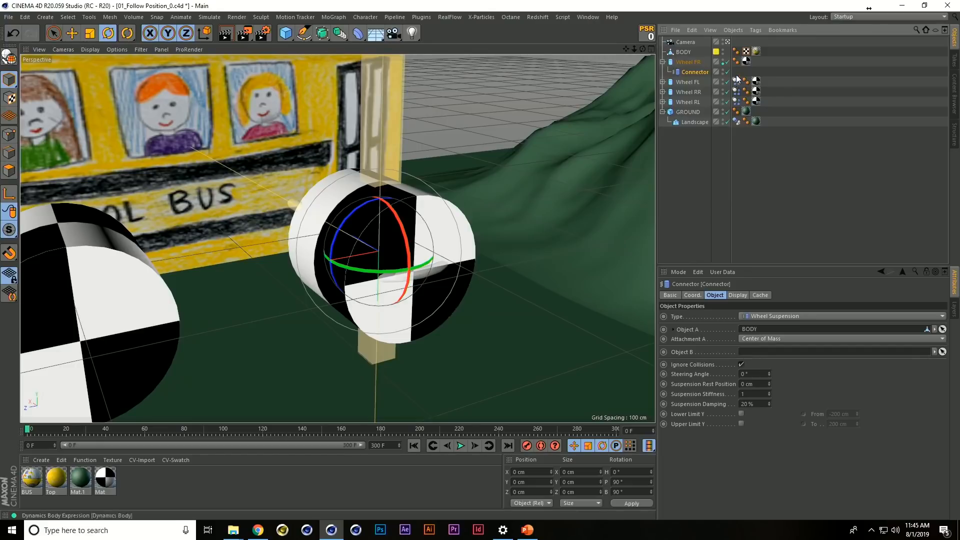
drag(689, 61, 767, 341)
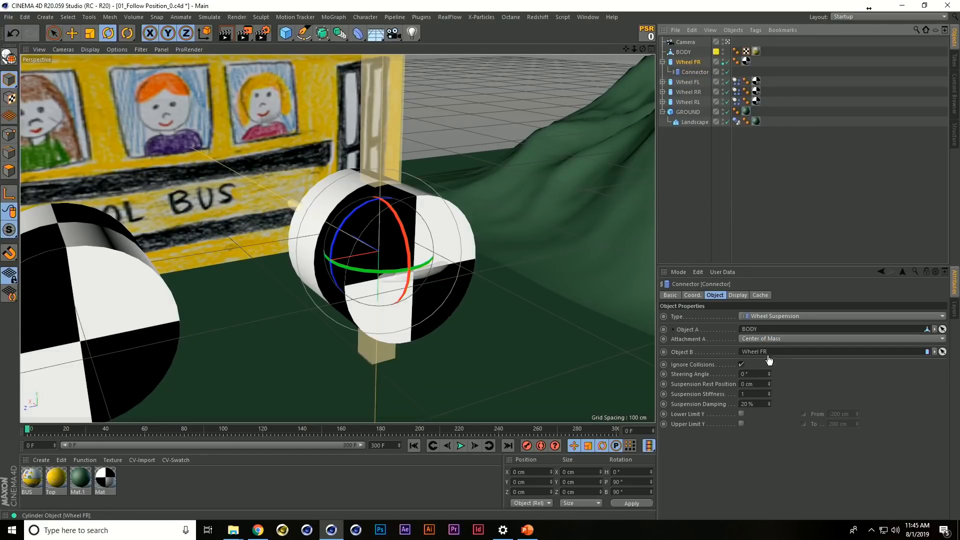
Add a Rigid Body tag to Wheel FR, test the simulation, and return to the first frame
click(691, 64)
right_click(691, 63)
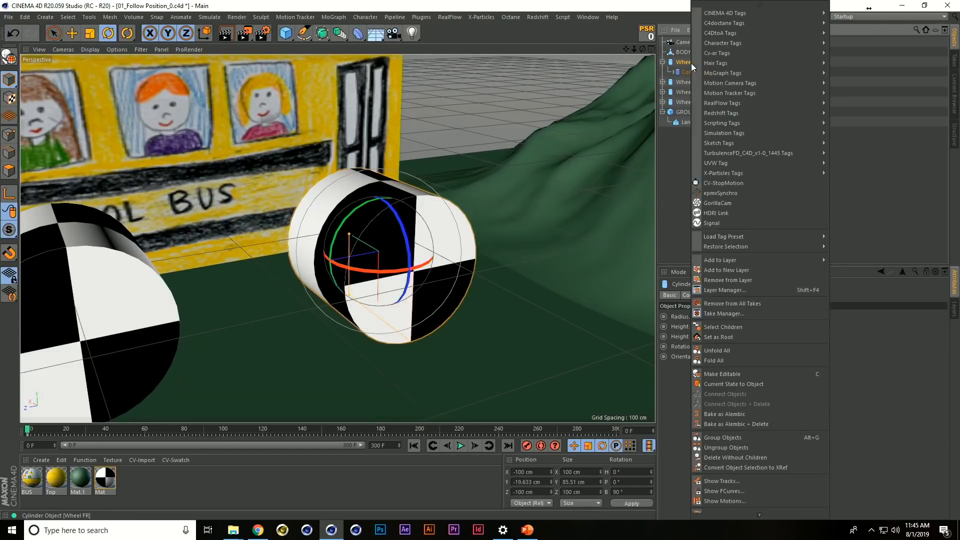
mouse_move(813, 131)
click(844, 133)
scroll(410, 167, down, 5)
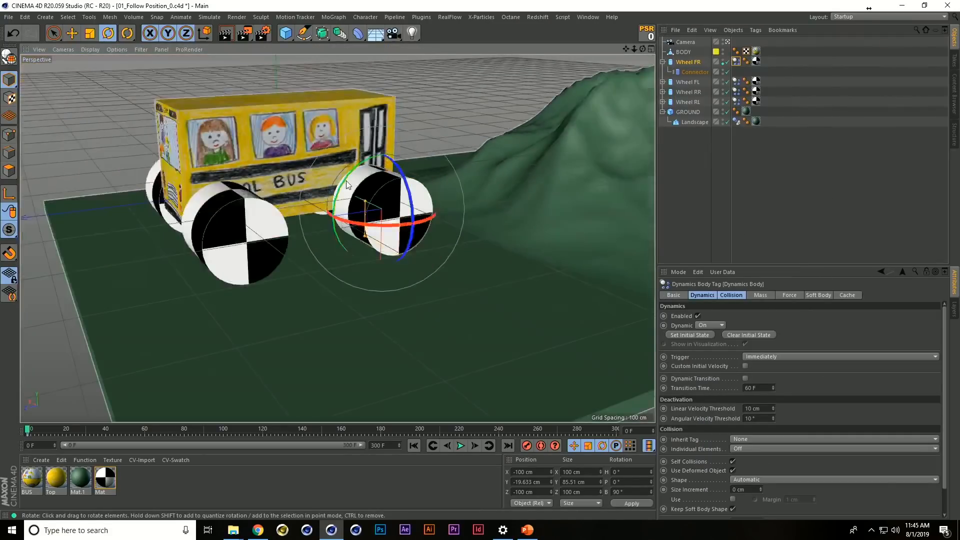
alt+middle_drag(365, 191, 377, 218)
alt+drag(376, 218, 382, 205)
key(F8)
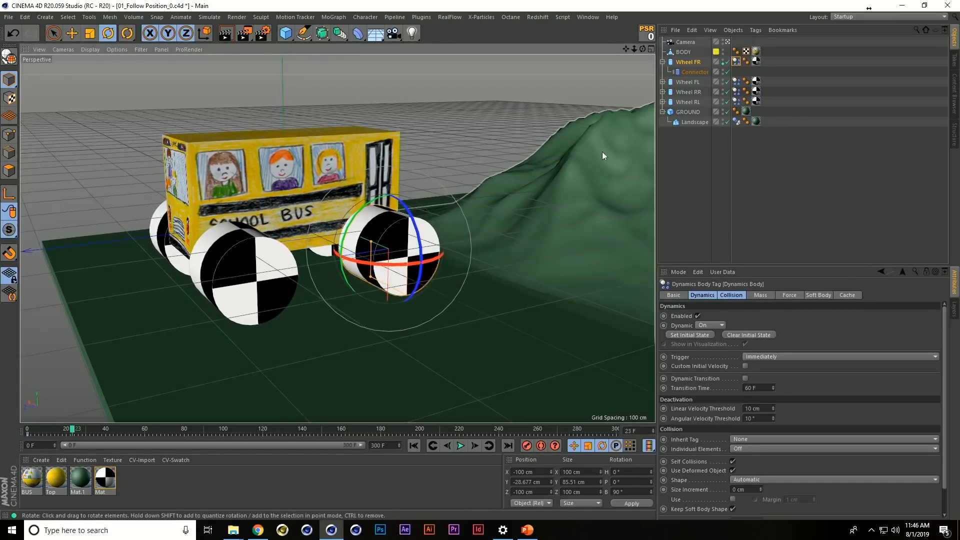
key(shift+f)
Add a Rigid Body tag to BODY, test the simulation, and return to the first frame
click(695, 52)
right_click(695, 52)
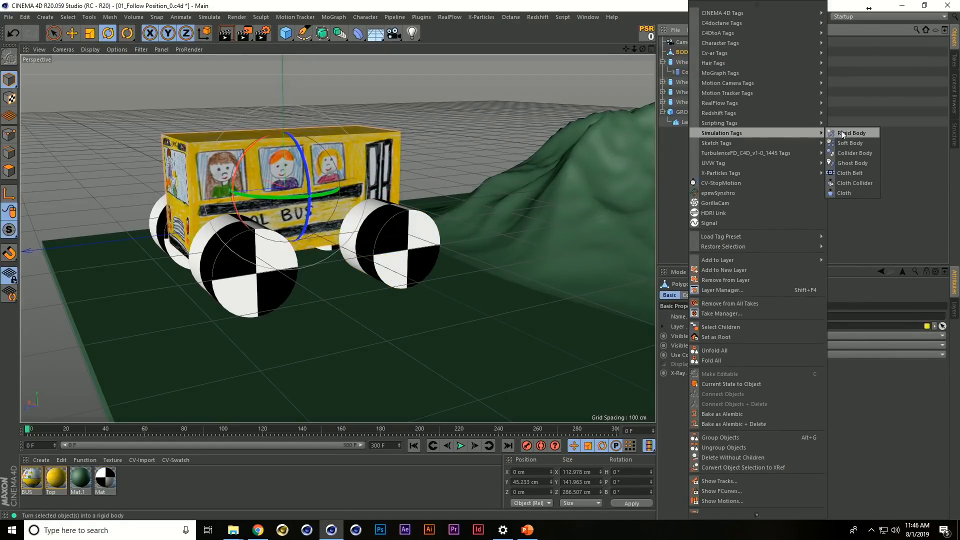
click(846, 134)
key(F8)
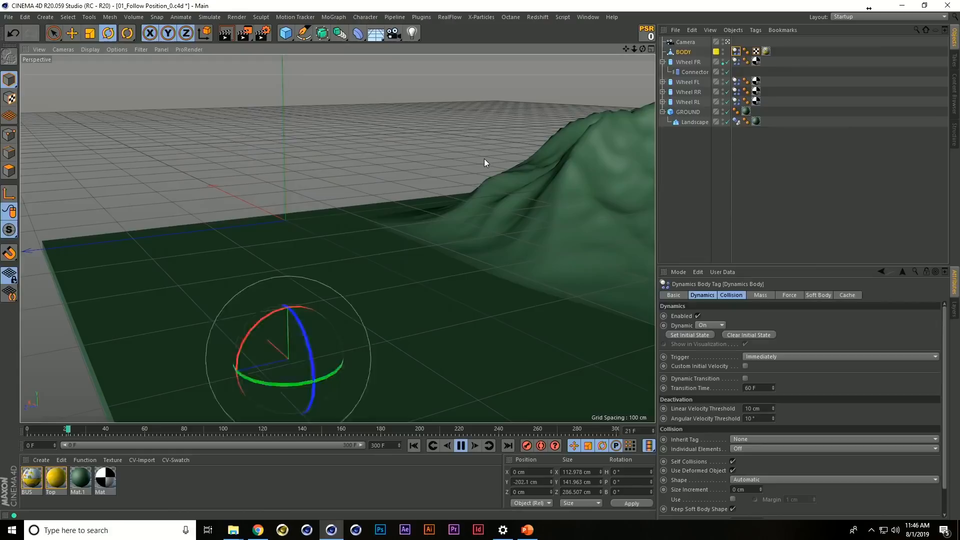
key(shift+f)
key(F8)
key(shift+f)
Add a Collider Body tag to GROUND
click(480, 310)
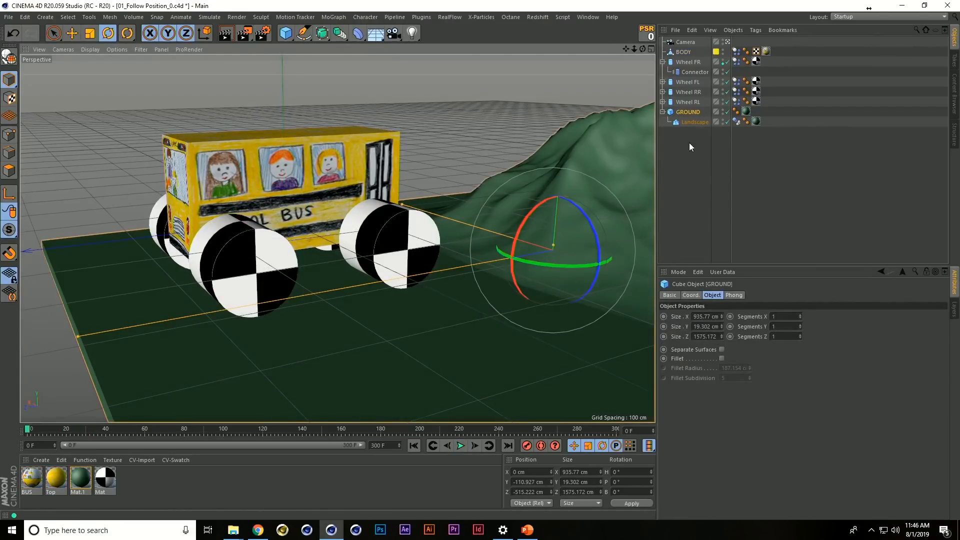
right_click(695, 112)
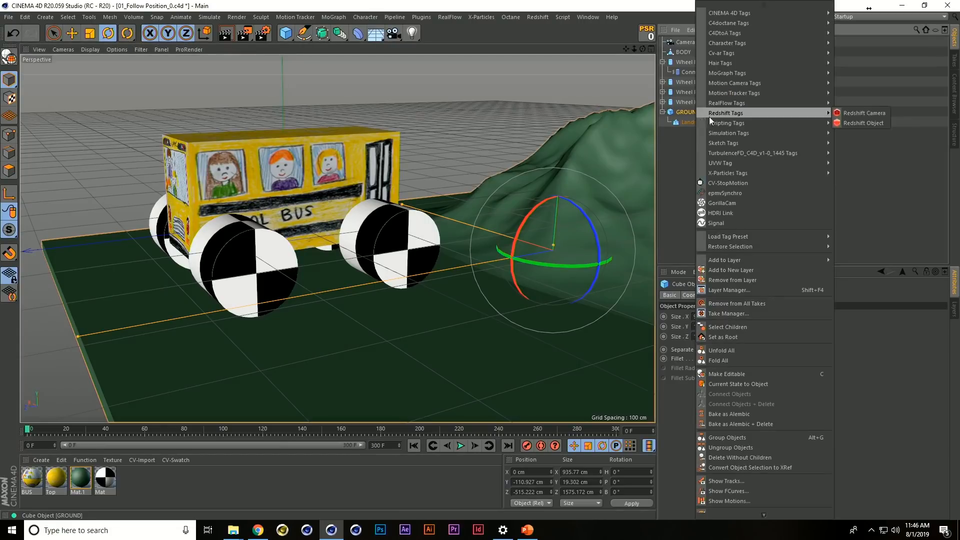
mouse_move(749, 132)
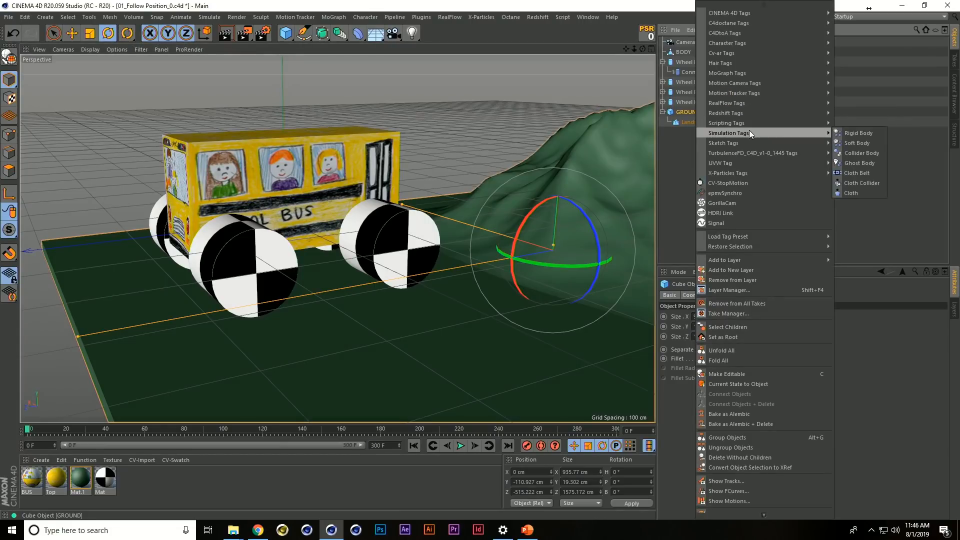
click(866, 153)
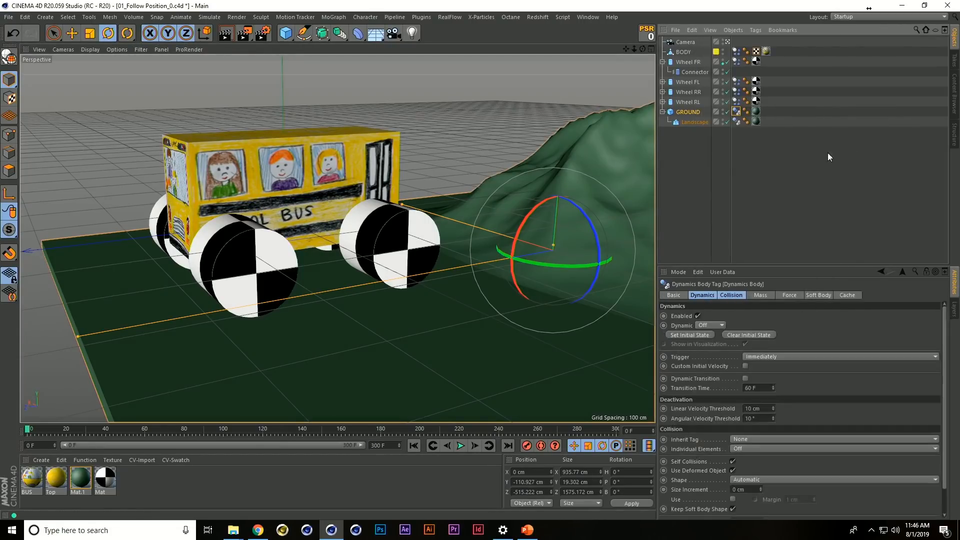
click(715, 164)
Test the rolling bus by tilting GROUND to a pitch of about -30° during playback, and undo the rotation
key(F8)
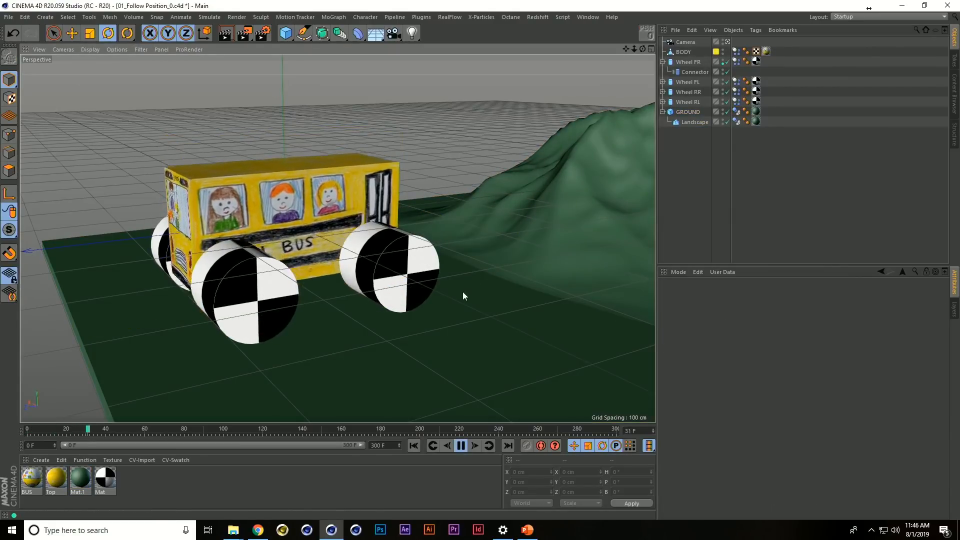
click(485, 209)
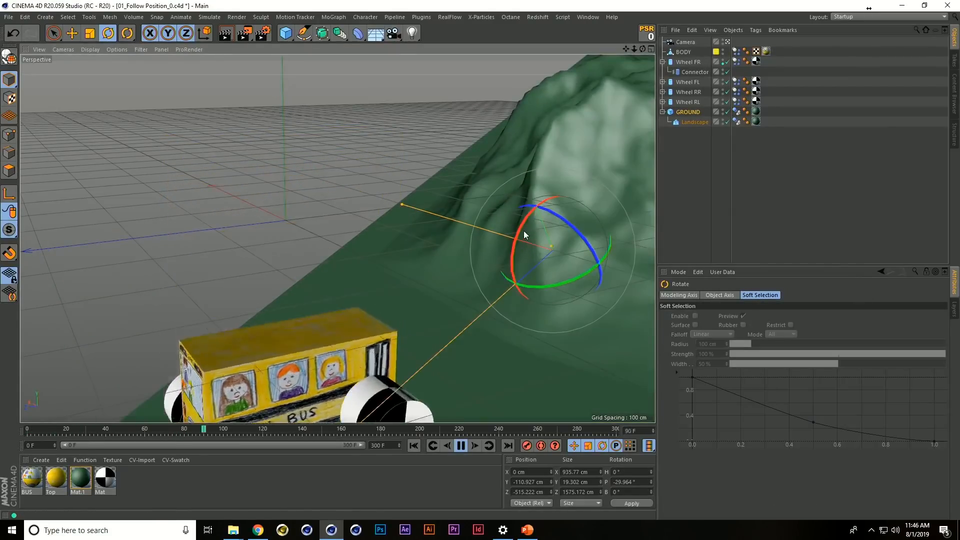
key(F8)
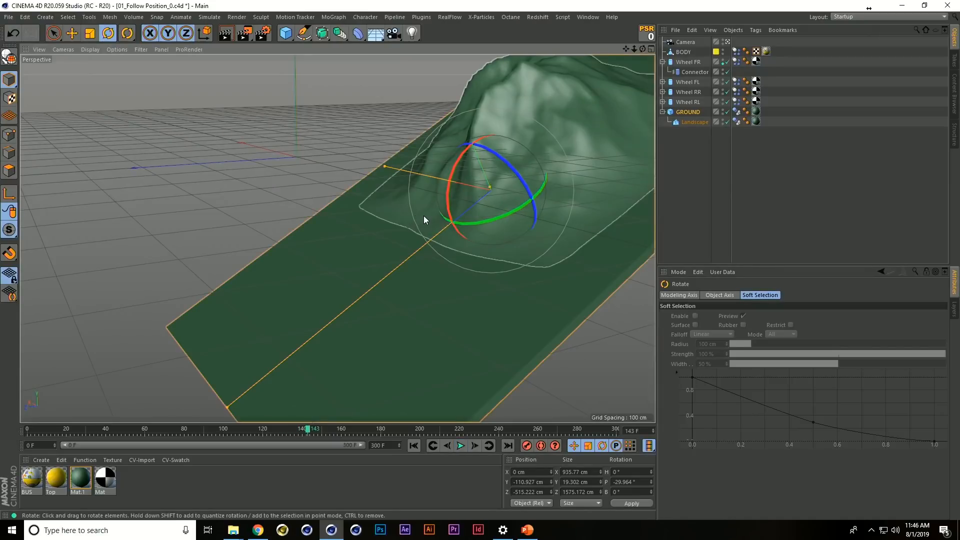
key(ctrl+z)
key(shift+f)
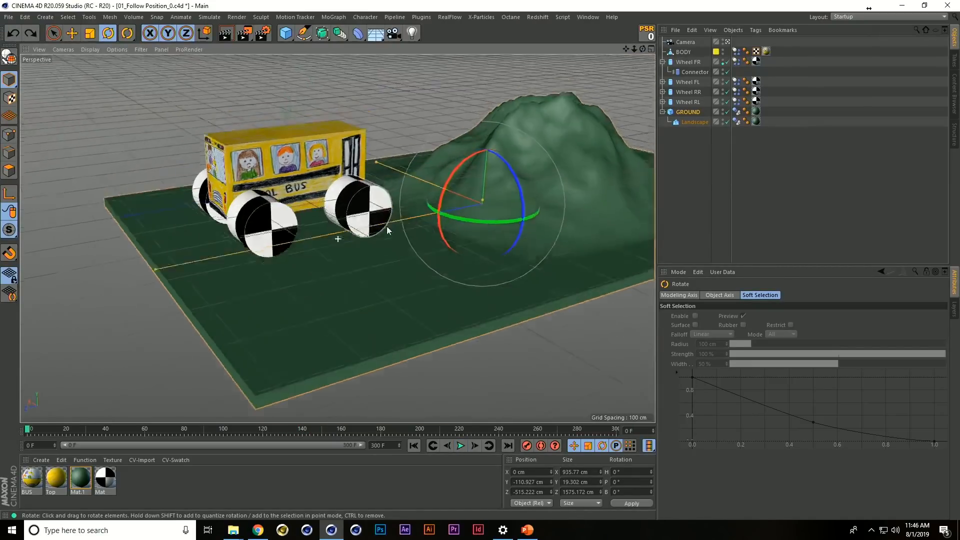
Play the simulation on the level ground and return to the first frame
key(F8)
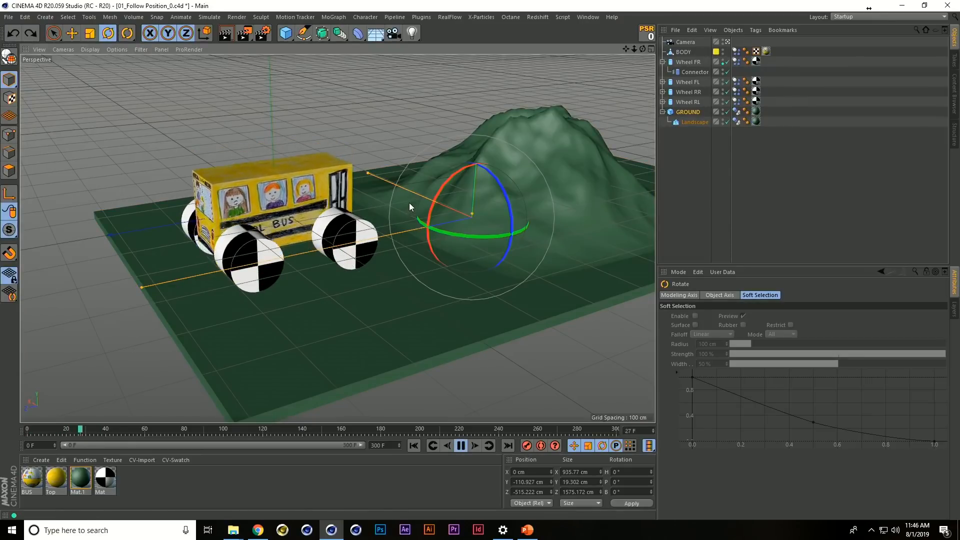
key(F8)
key(shift+f)
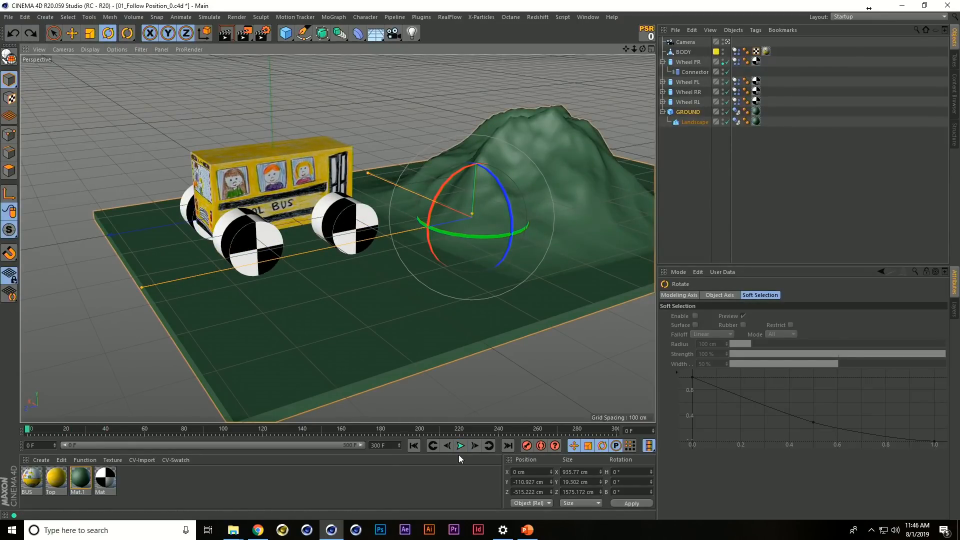
Look up the commands assigned to Shift+F and Shift+G in the Customize Commands window, and close it
click(585, 17)
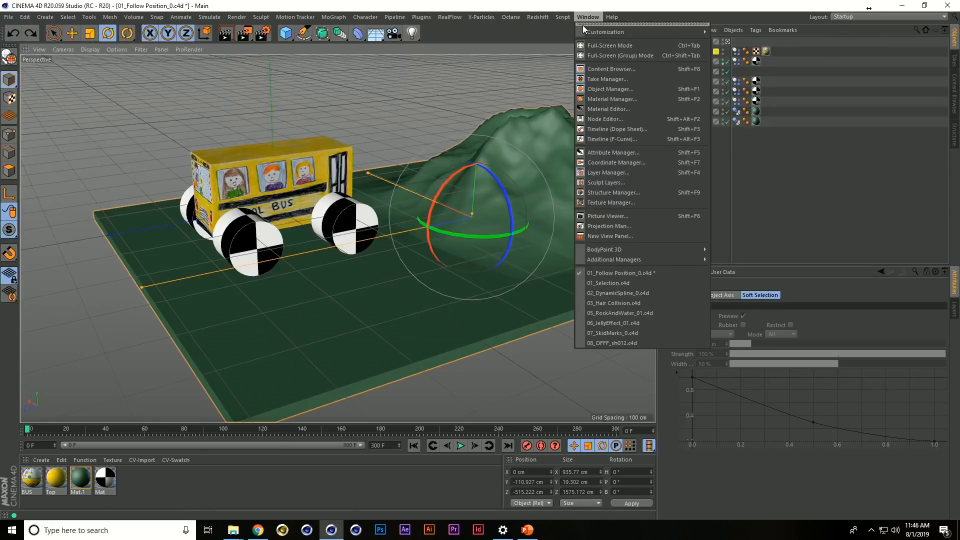
mouse_move(576, 31)
click(730, 35)
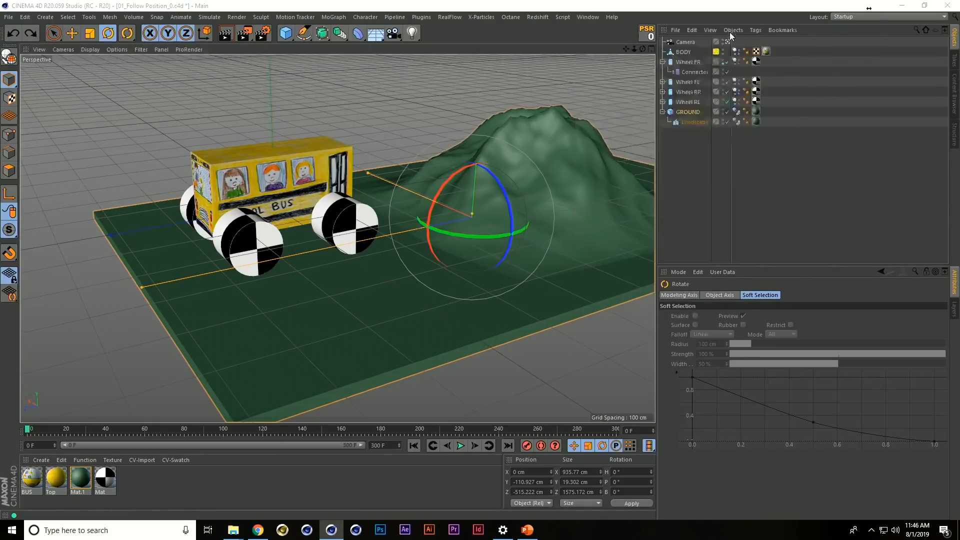
drag(807, 24, 571, 33)
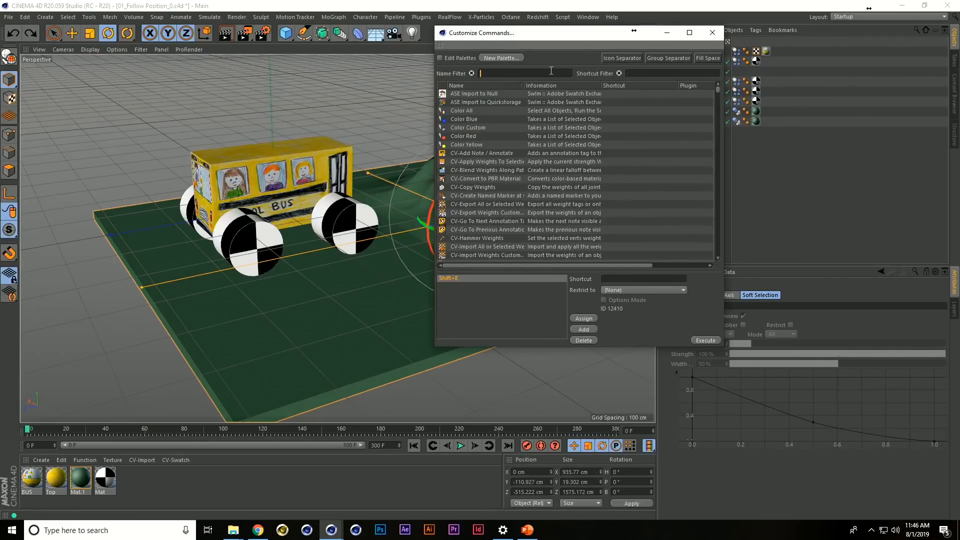
click(647, 73)
key(shift+f)
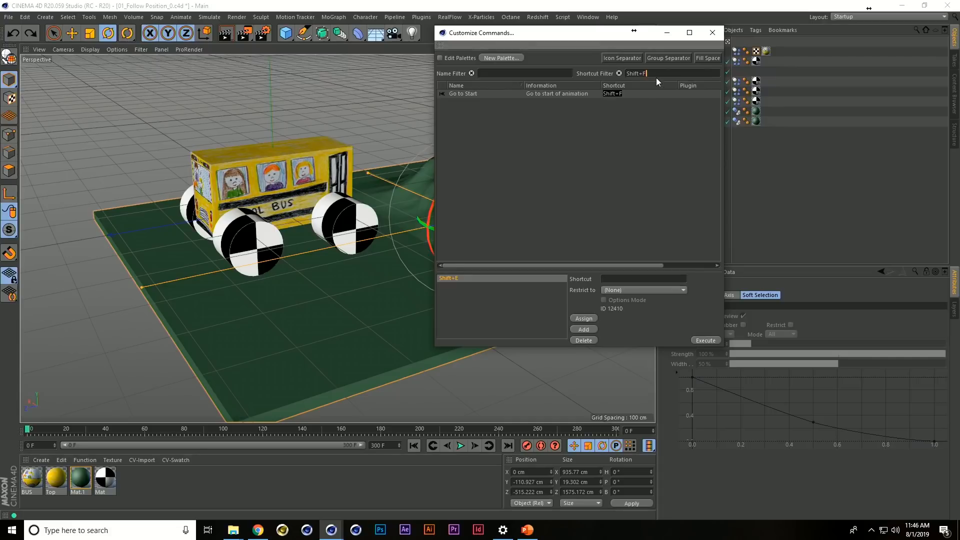
key(shift+g)
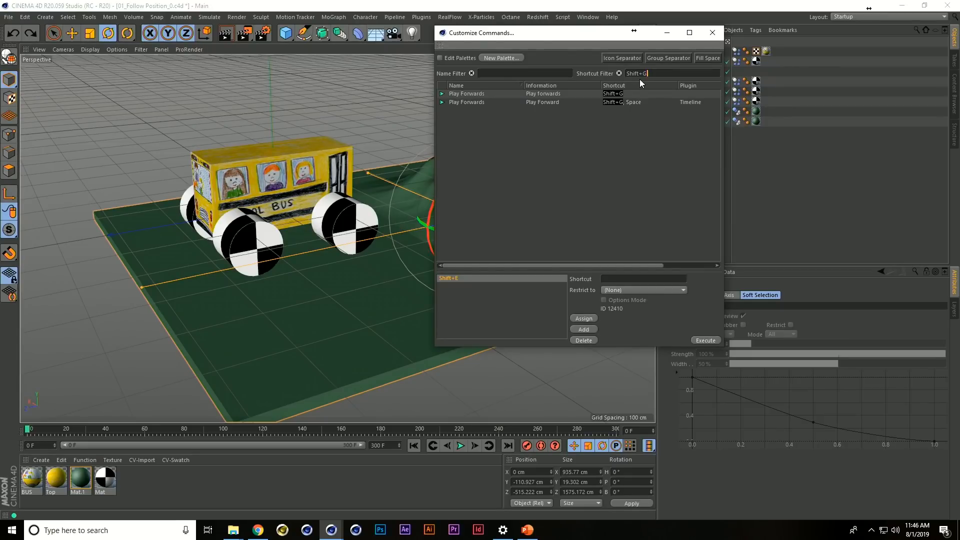
click(714, 33)
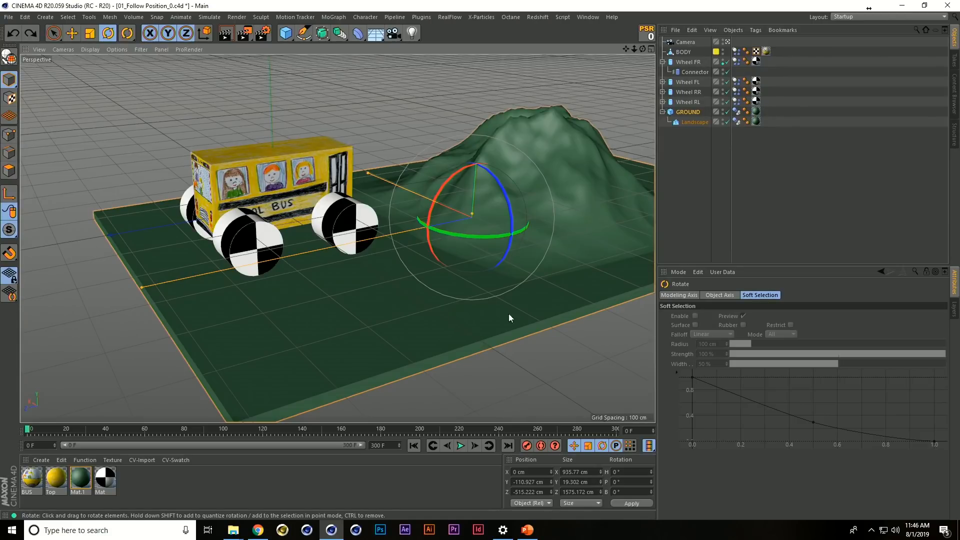
Play the simulation from a lower viewing angle and stop it at about frame 40
alt+middle_drag(458, 261, 422, 274)
alt+drag(422, 274, 422, 262)
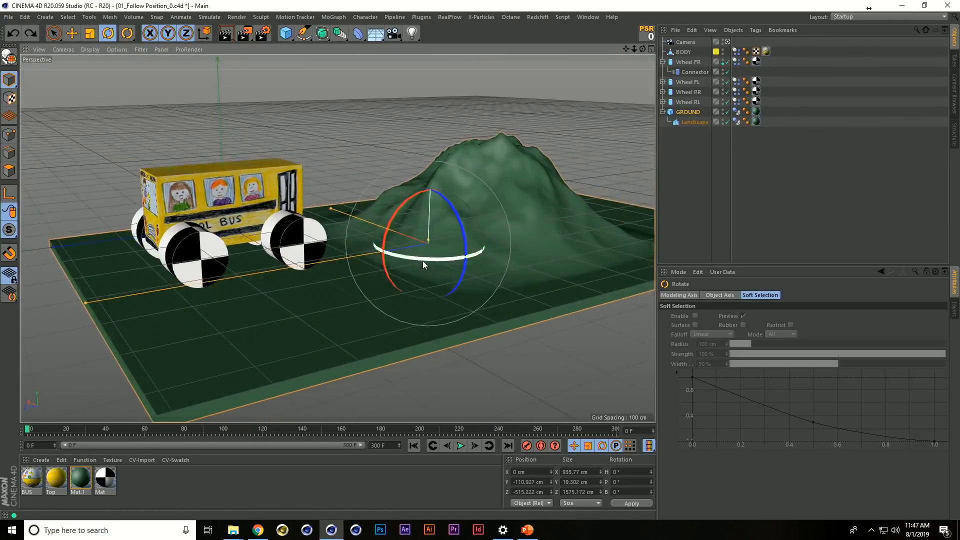
key(F8)
key(F8)
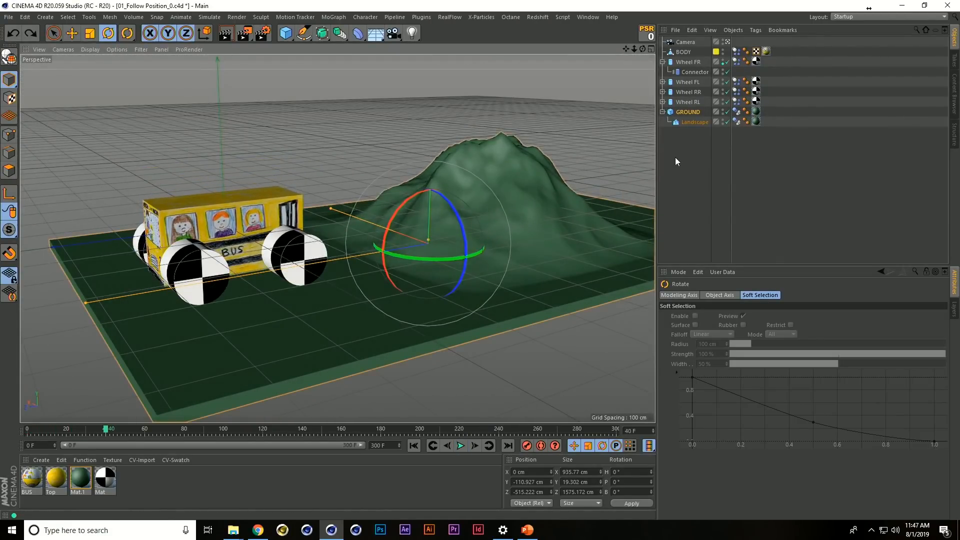
Create two dynamics Motor objects and assign BODY as Object A of both
click(676, 157)
click(264, 17)
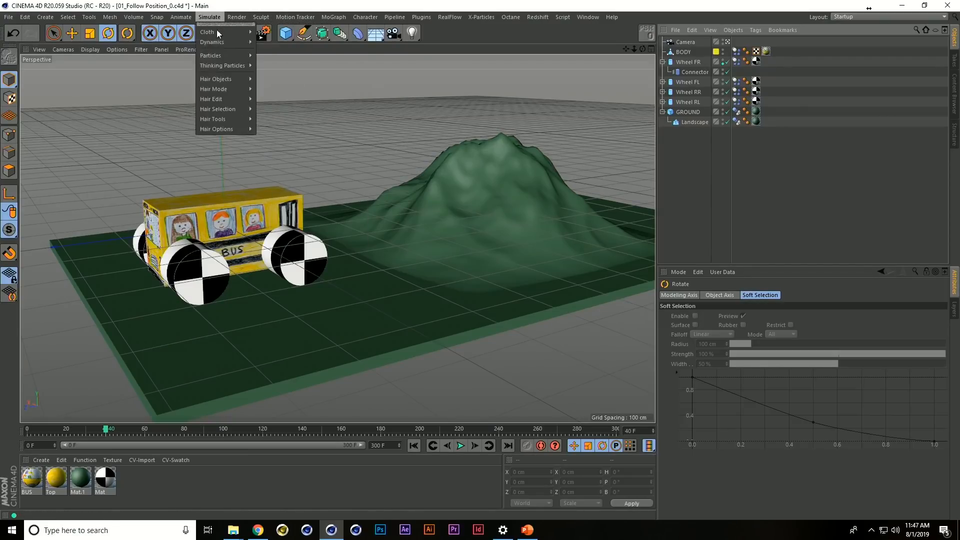
click(274, 79)
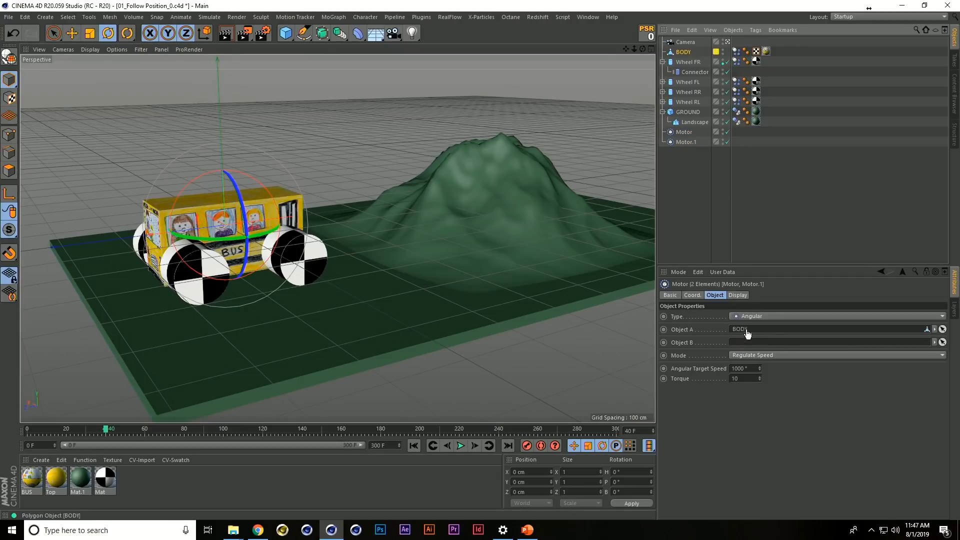
drag(748, 333, 744, 329)
Assign Wheel RR as Object B of Motor and Wheel RL as Object B of Motor.1
click(689, 132)
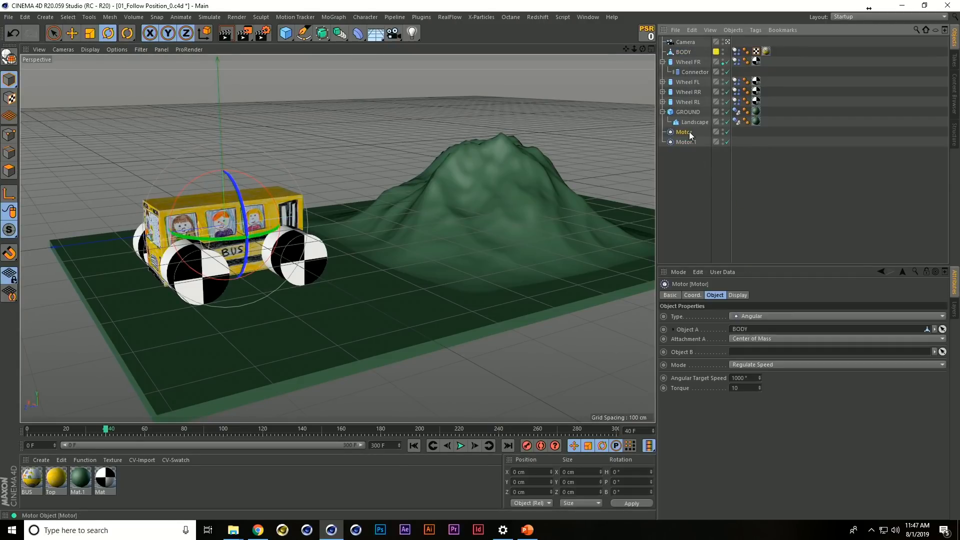
drag(693, 93, 759, 294)
drag(764, 356, 764, 353)
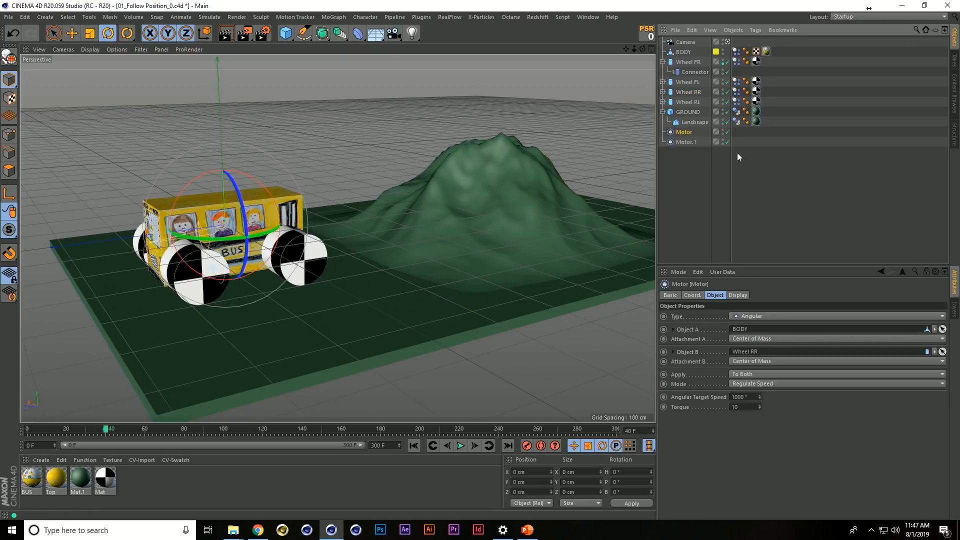
click(690, 143)
drag(759, 353, 759, 352)
scroll(323, 229, up, 10)
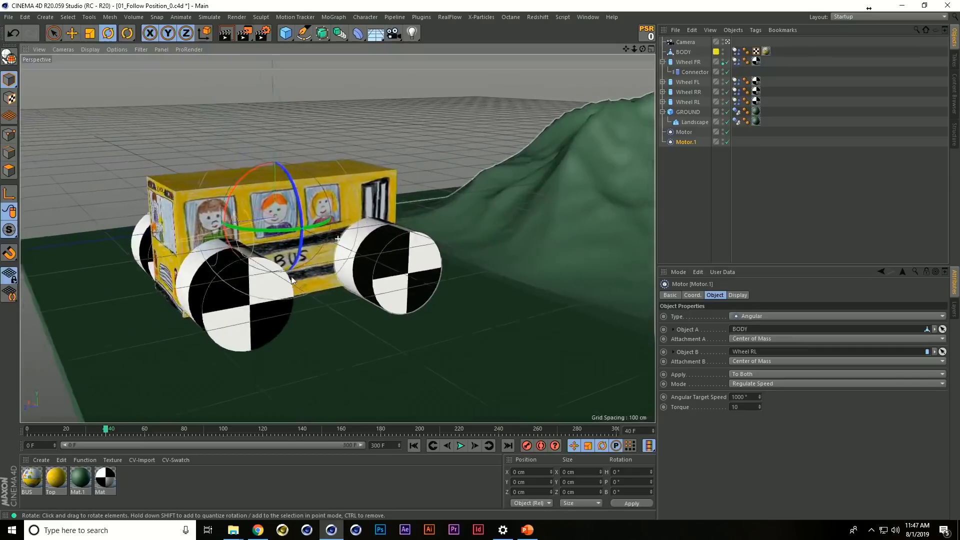
Examine Motor.1 and Motor on the rear wheels from both sides of the bus to compare their orientation
scroll(299, 266, up, 1)
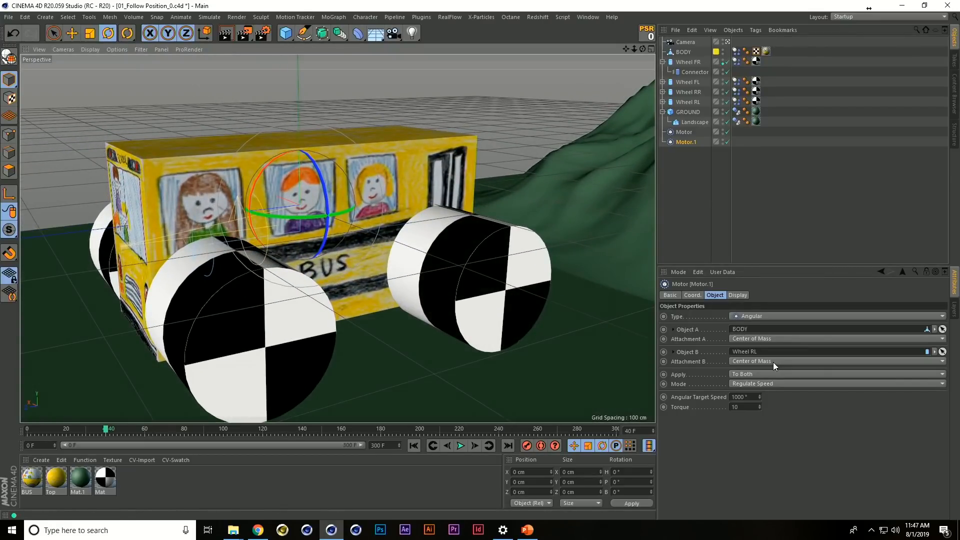
alt+drag(514, 298, 465, 275)
drag(265, 241, 174, 224)
alt+drag(356, 364, 379, 331)
alt+middle_drag(351, 354, 389, 281)
alt+drag(388, 282, 367, 335)
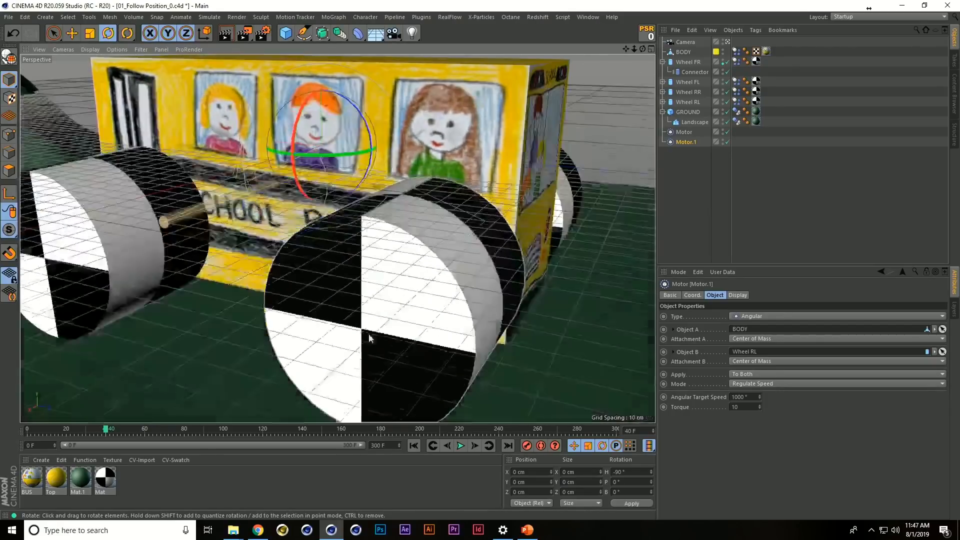
alt+right_drag(367, 334, 429, 296)
alt+drag(429, 297, 347, 240)
click(684, 133)
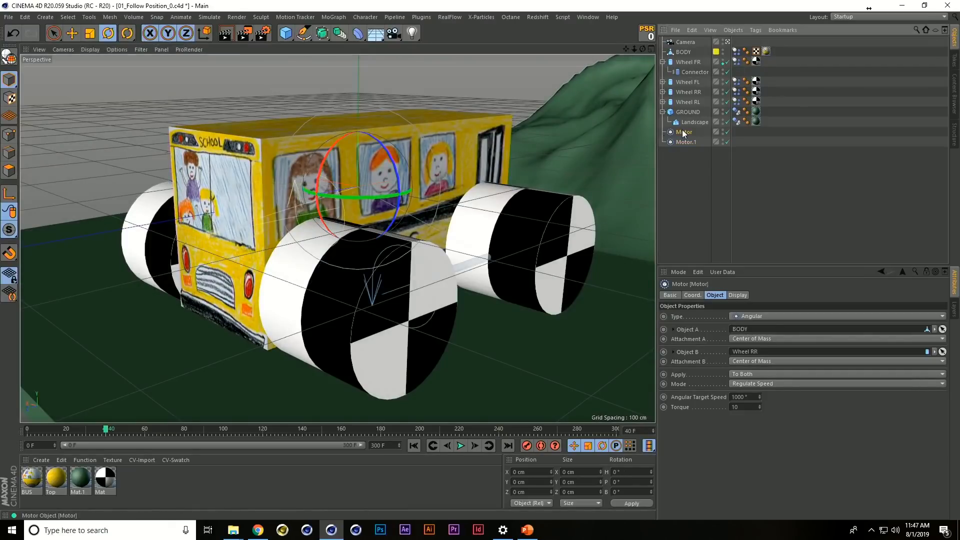
alt+drag(448, 269, 349, 164)
Play the simulation from the start in a wider view and stop it at about frame 61
scroll(418, 203, down, 5)
alt+drag(418, 203, 409, 262)
key(shift+f)
key(F8)
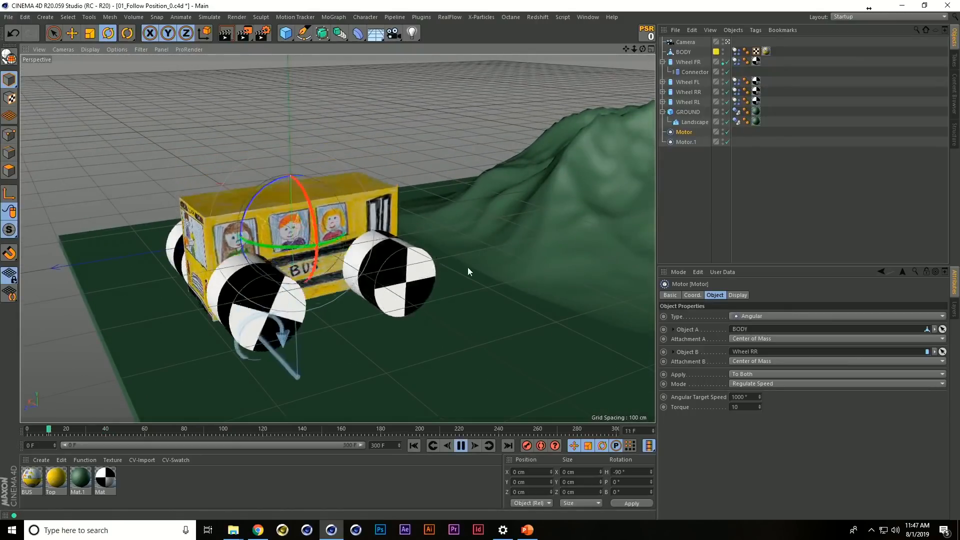
key(F8)
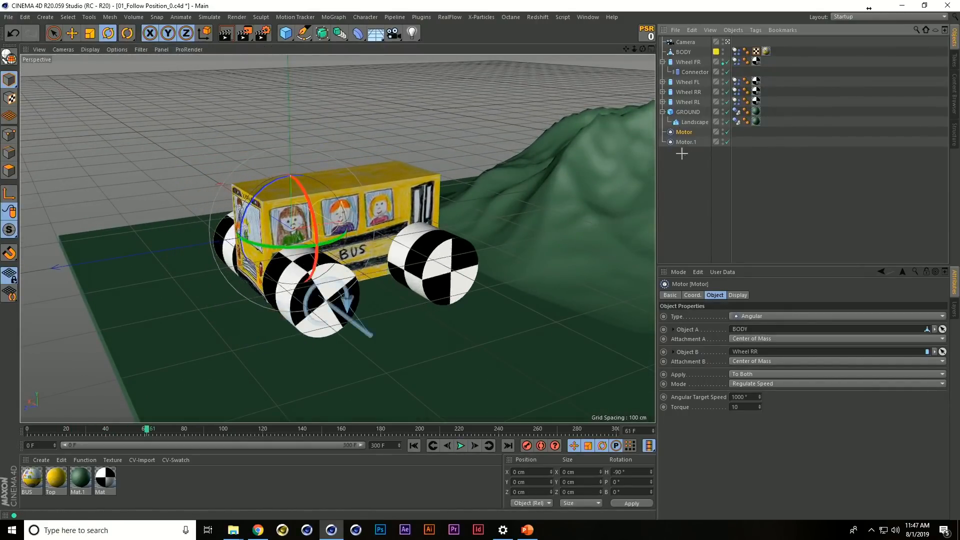
Open the Torque value of both motors for editing and replay the simulation from the start to about frame 68
click(742, 406)
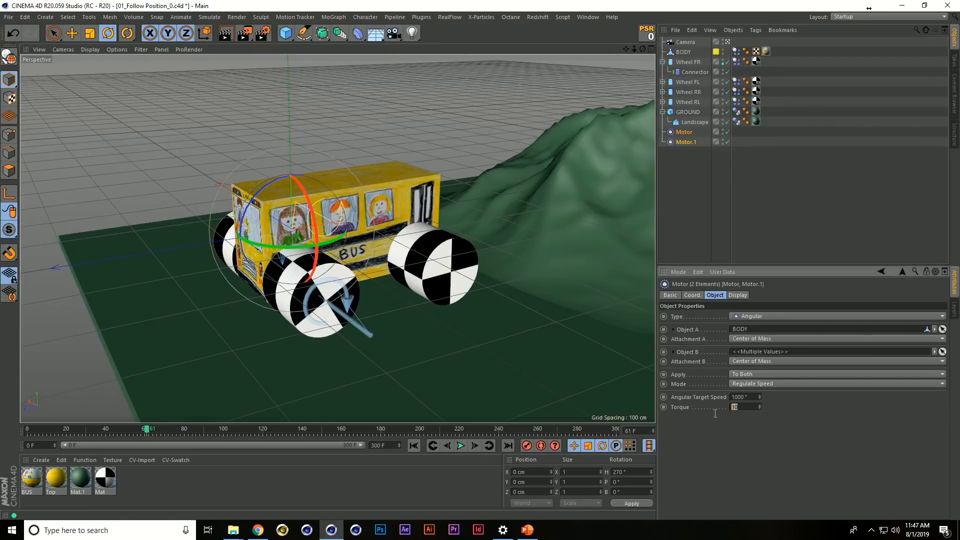
click(708, 200)
key(shift+f)
key(F8)
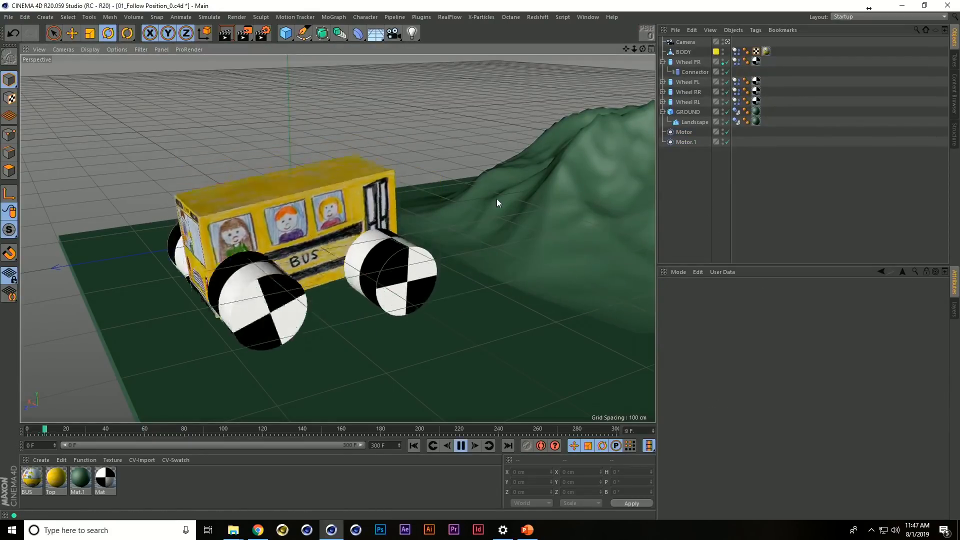
key(F8)
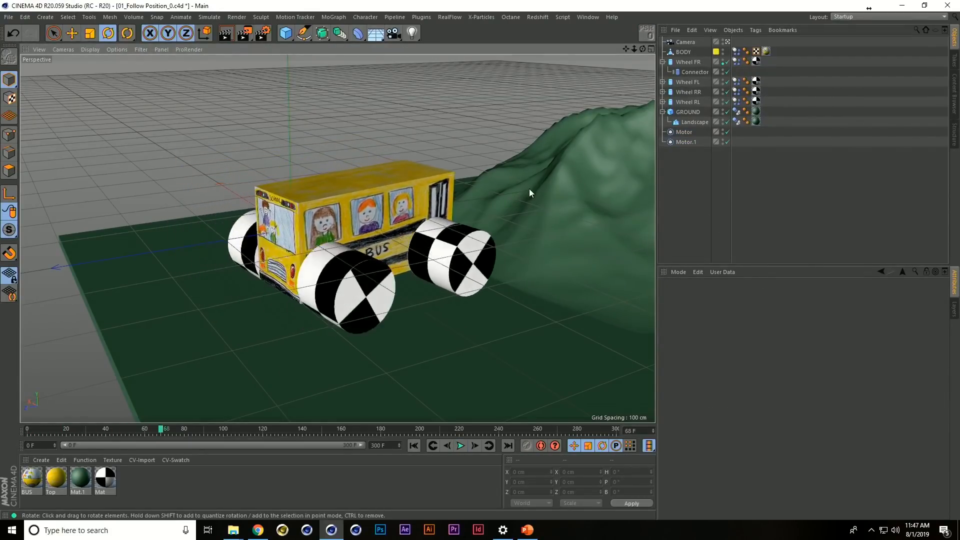
Return to the start frame and check the collision settings of GROUND's Dynamics Body tag
key(shift+f)
click(524, 320)
click(737, 112)
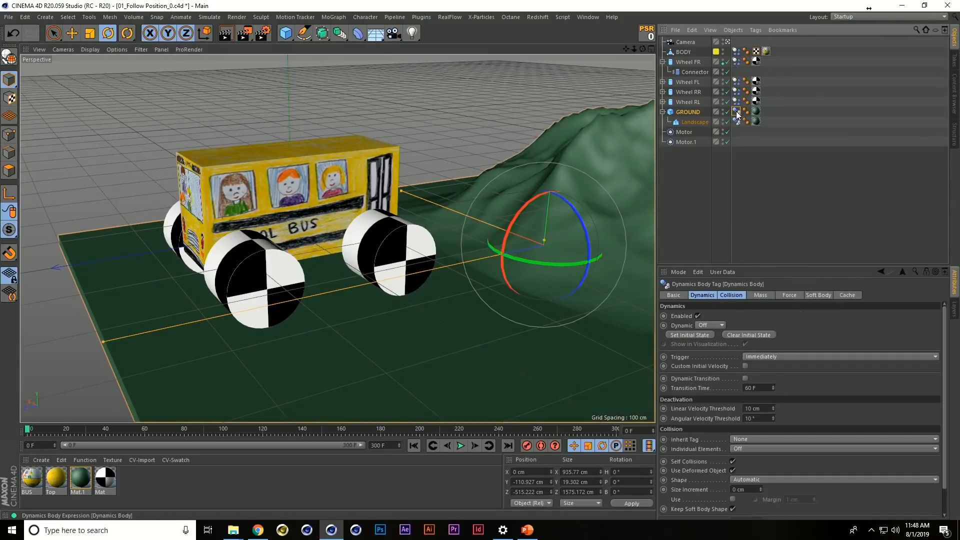
click(731, 295)
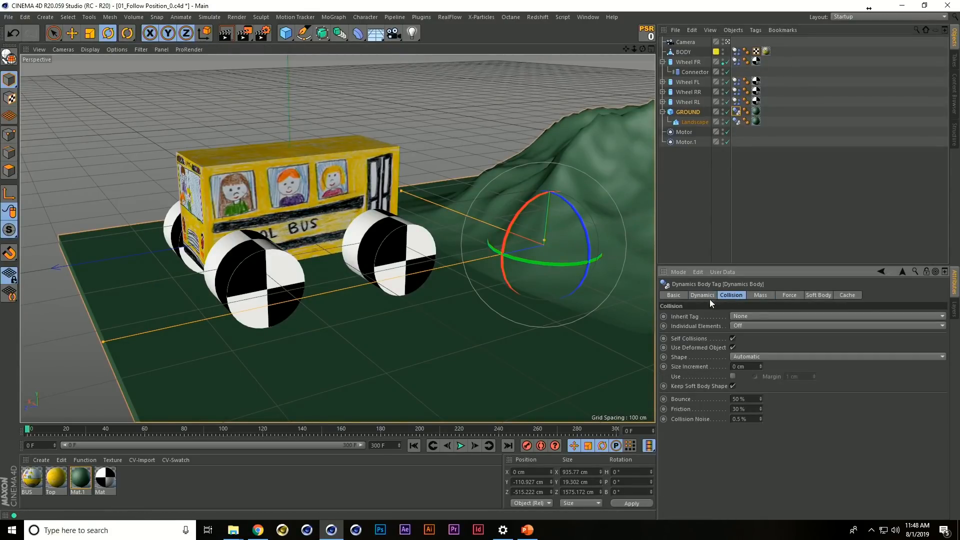
click(698, 246)
Play the simulation and watch the bus drive at the hill from several viewing angles
middle_drag(538, 257, 421, 286)
key(F8)
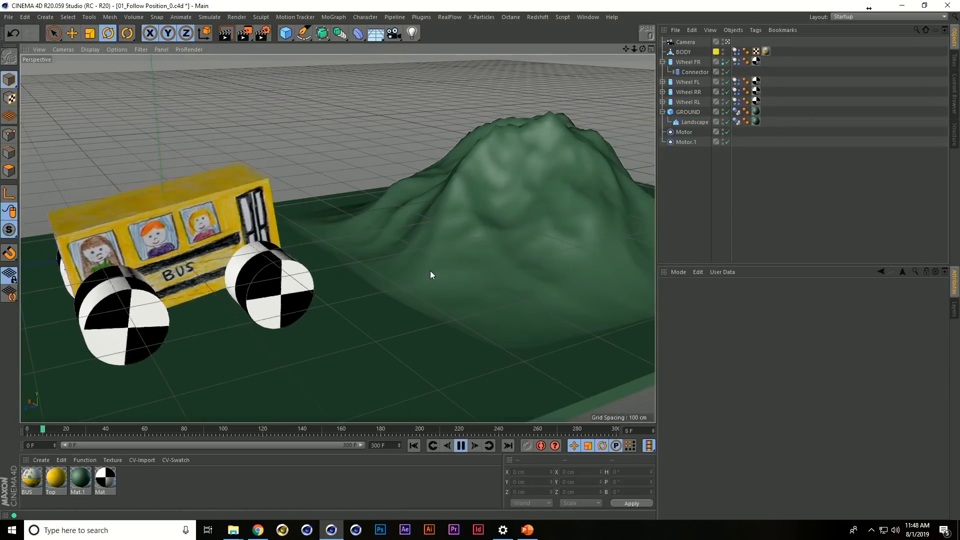
alt+middle_drag(465, 244, 454, 279)
alt+drag(453, 279, 392, 283)
alt+middle_drag(392, 283, 421, 261)
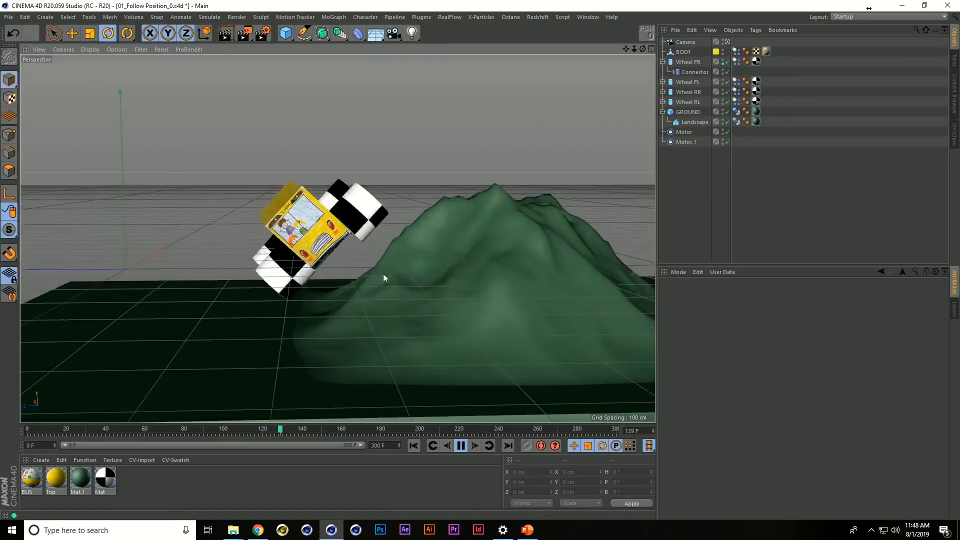
alt+drag(404, 274, 446, 274)
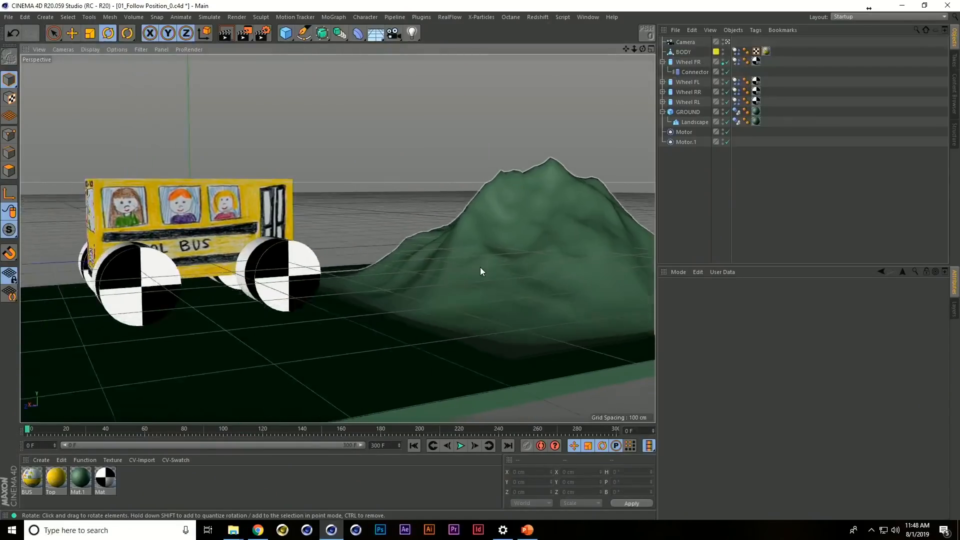
Play the simulation with BODY selected, stop it at frame 71 and examine the bus on the hilltop
click(684, 52)
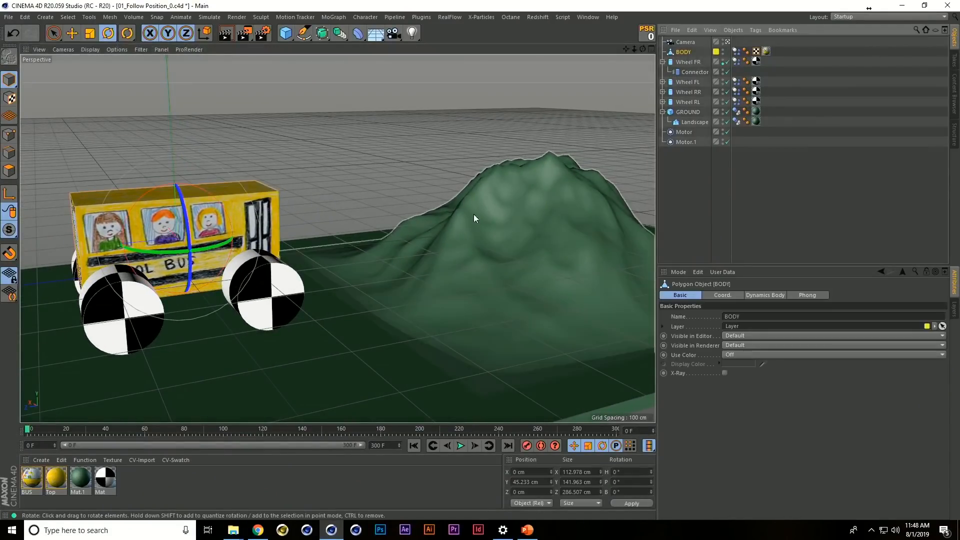
key(F8)
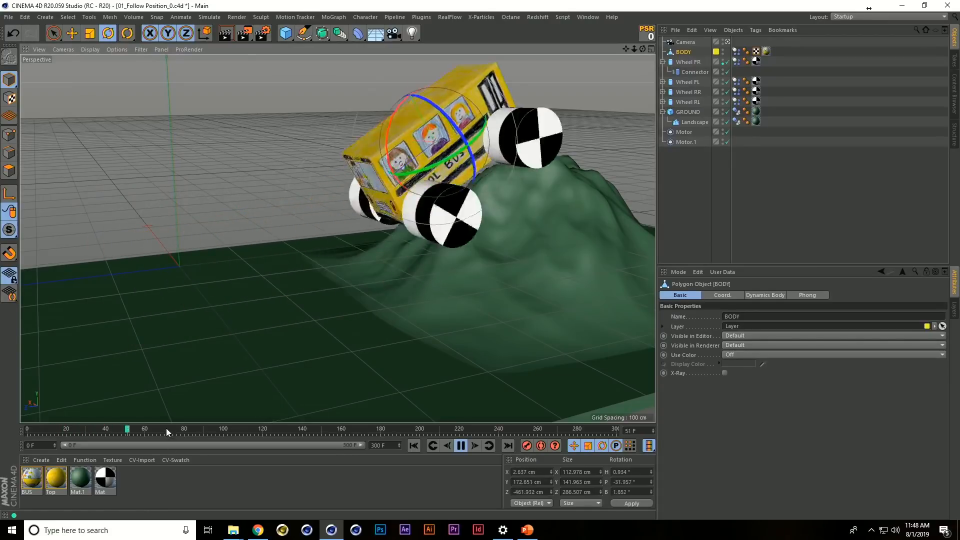
click(166, 434)
alt+middle_drag(481, 246, 362, 267)
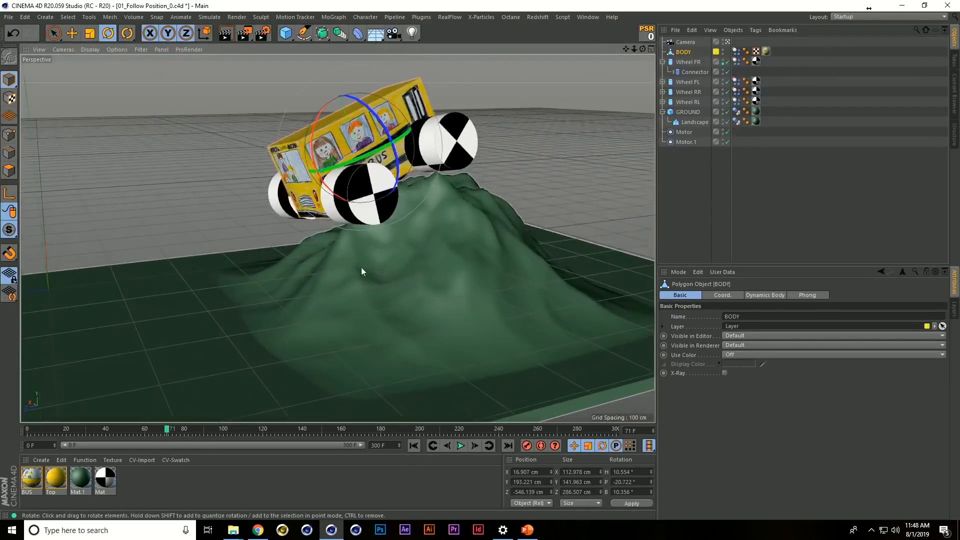
alt+drag(456, 242, 434, 217)
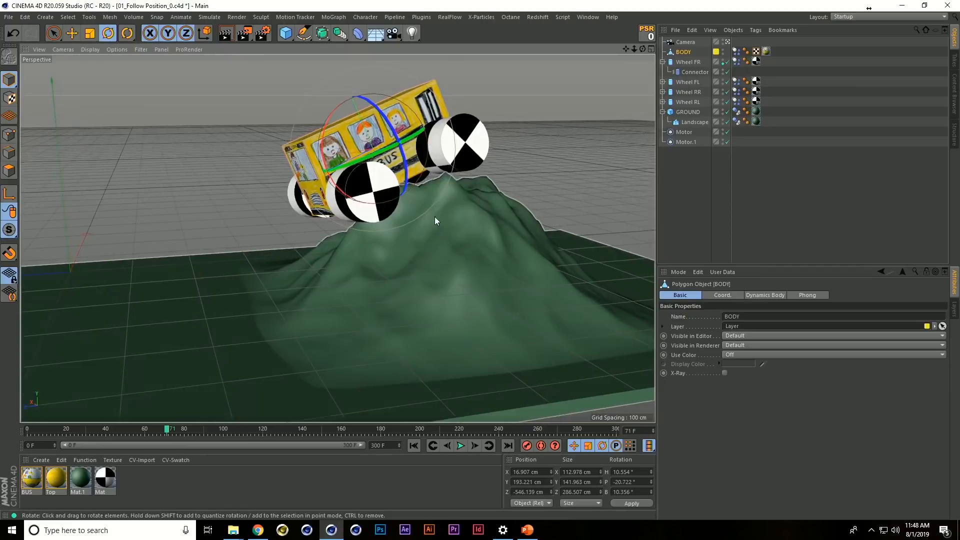
Return to the start frame and disable the Dynamics Body tag of BODY
key(e)
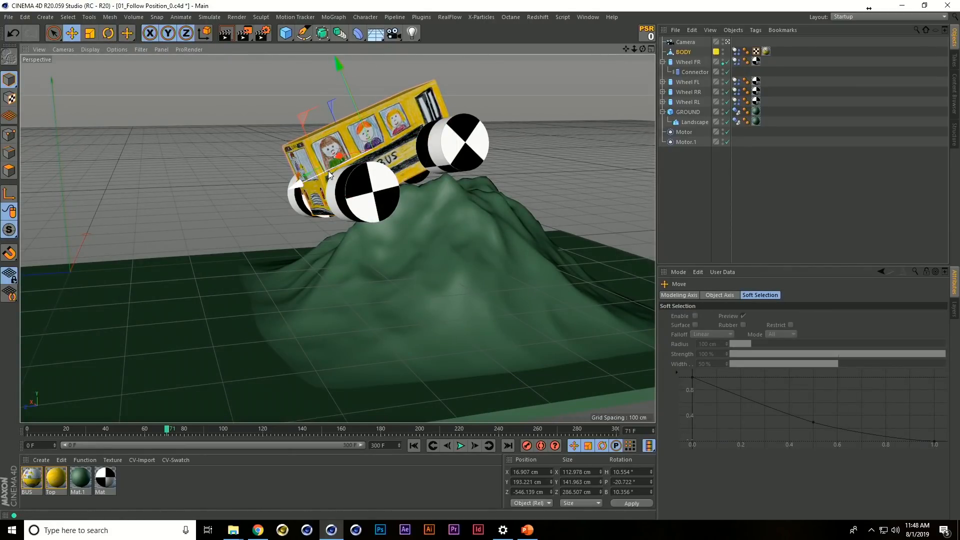
key(shift+f)
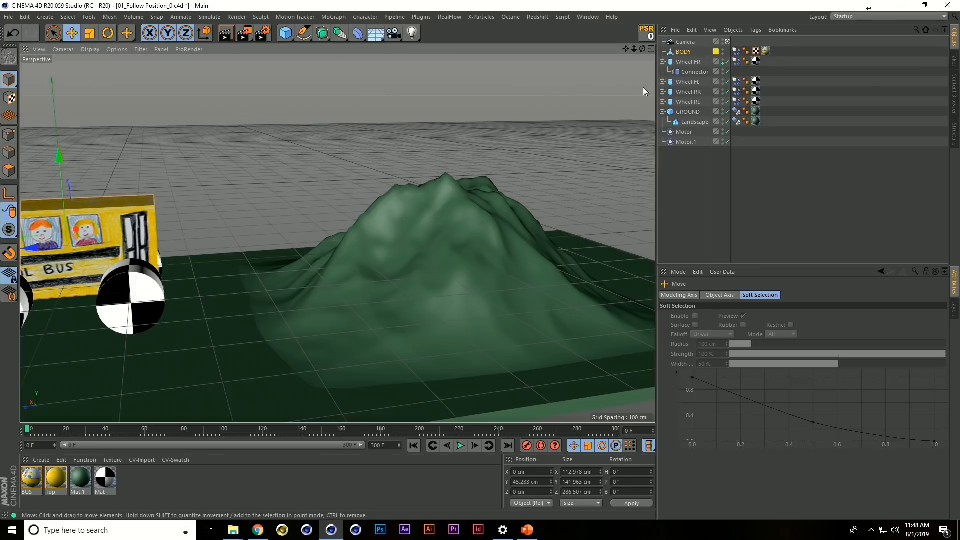
click(737, 52)
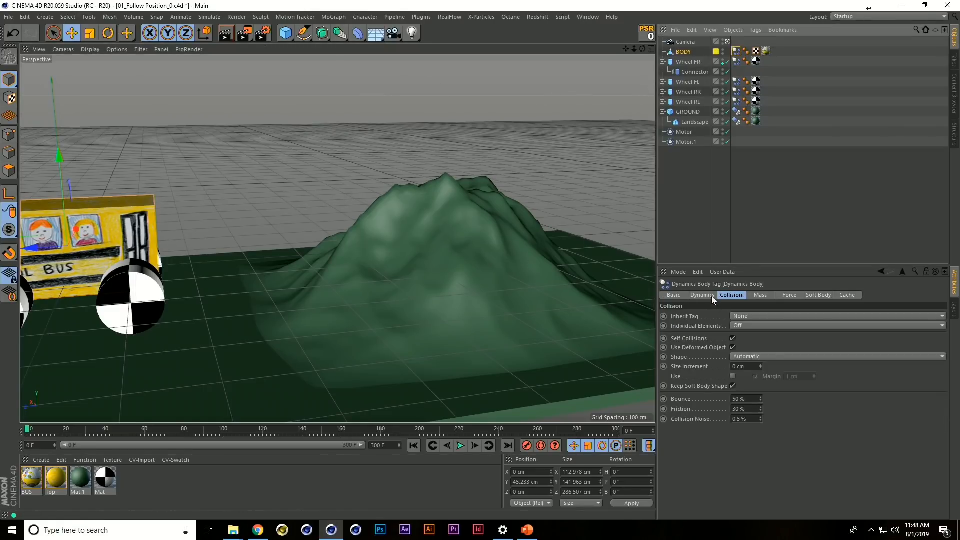
click(707, 296)
alt+middle_drag(403, 255, 434, 241)
scroll(434, 241, down, 1)
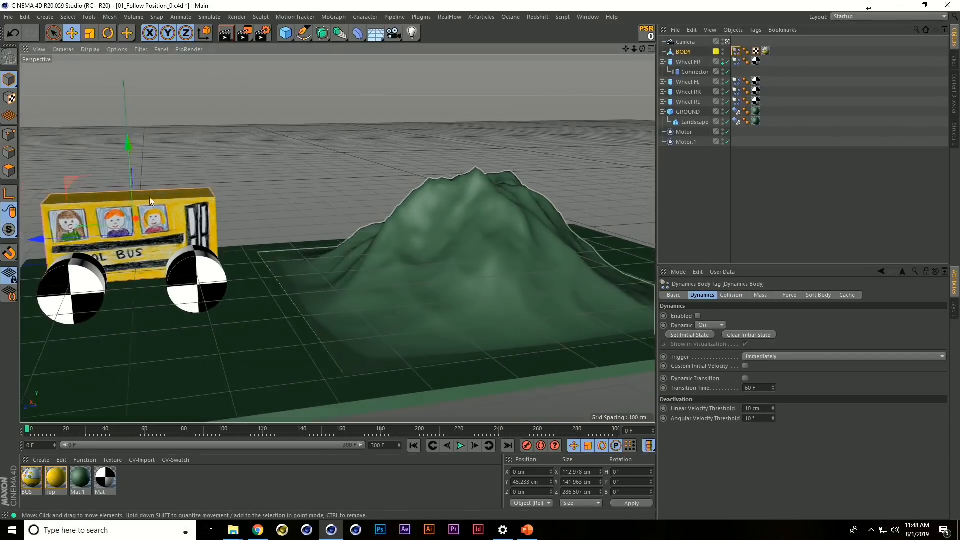
Try keyframing BODY at frame 72 above the hilltop, at about Y 266 cm and Z -834 cm with an 11.6° pitch
click(167, 432)
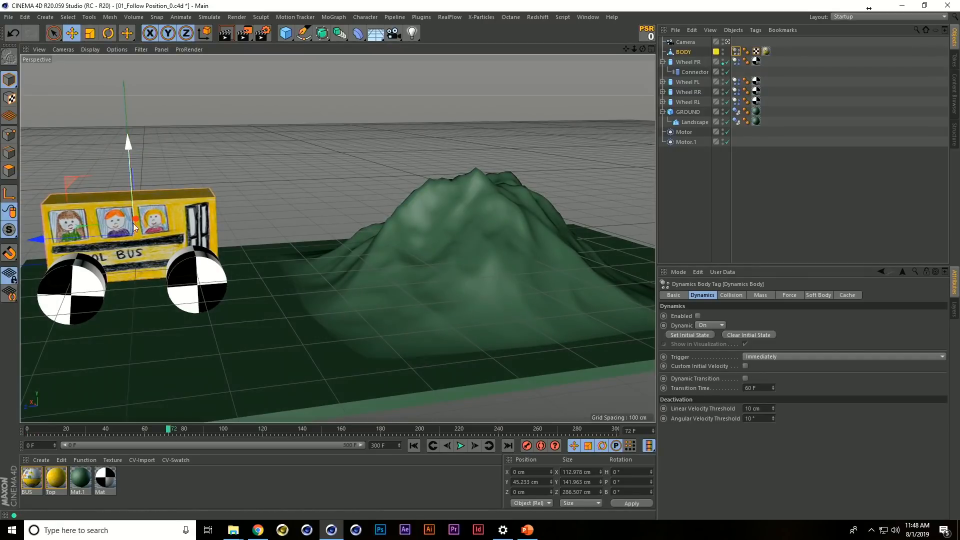
drag(66, 179, 457, 208)
key(r)
drag(483, 107, 443, 230)
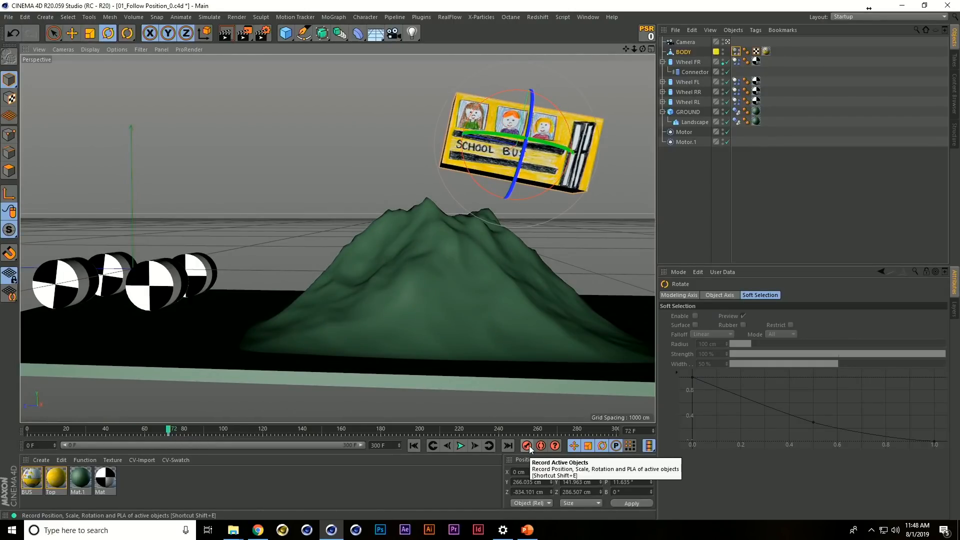
alt+drag(504, 275, 526, 285)
alt+middle_drag(526, 284, 421, 307)
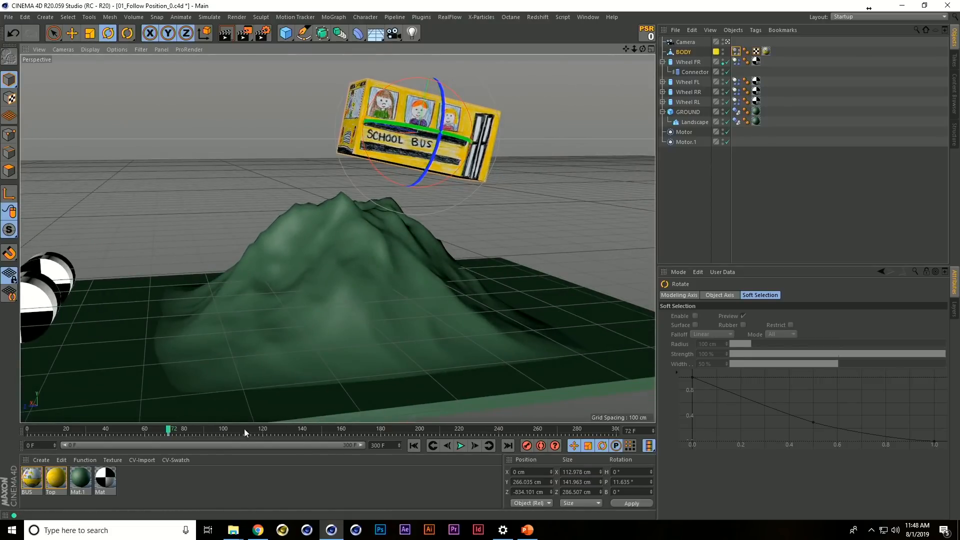
Try keyframing BODY beyond the hill at frame 144, and undo the BODY keyframes and repositioning
click(310, 429)
key(e)
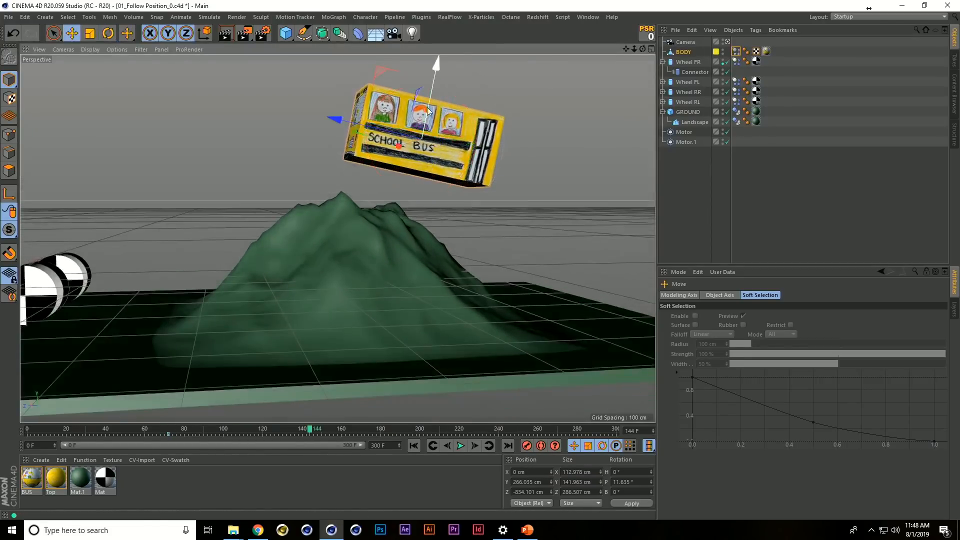
drag(385, 72, 554, 257)
key(r)
key(e)
key(shift+f)
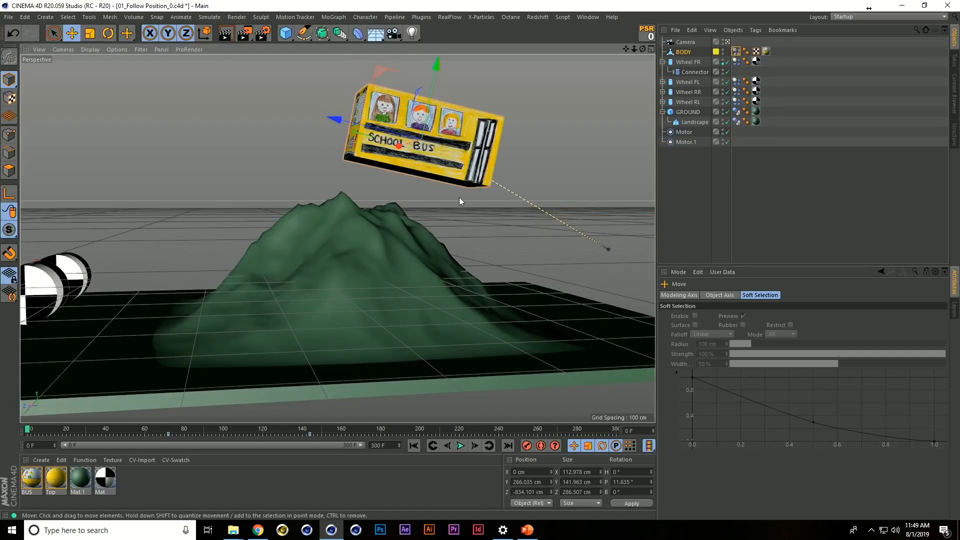
key(ctrl+z)
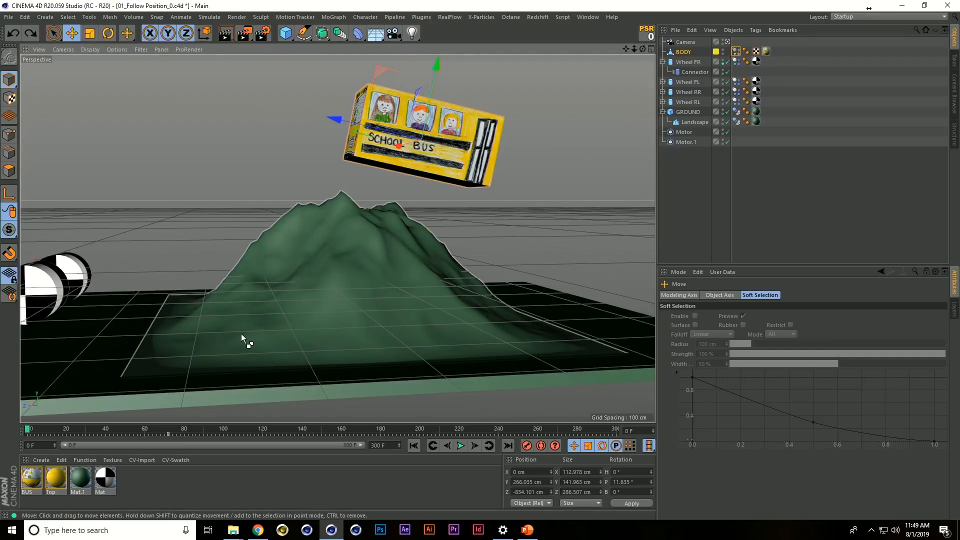
key(ctrl+z)
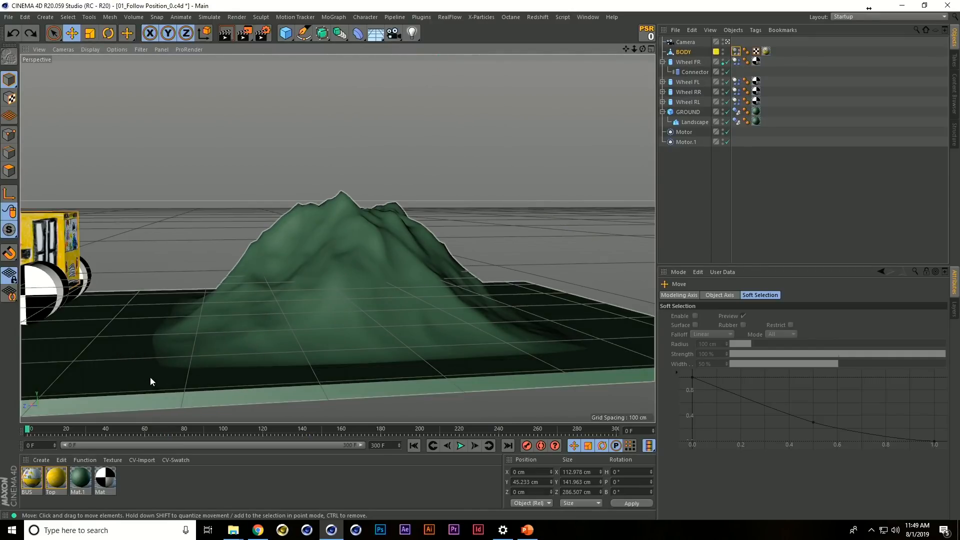
Keyframe BODY at frame 0 and above the hilltop at frame 68, at about Y 263 cm, Z -804 cm and 6.8° pitch
click(175, 432)
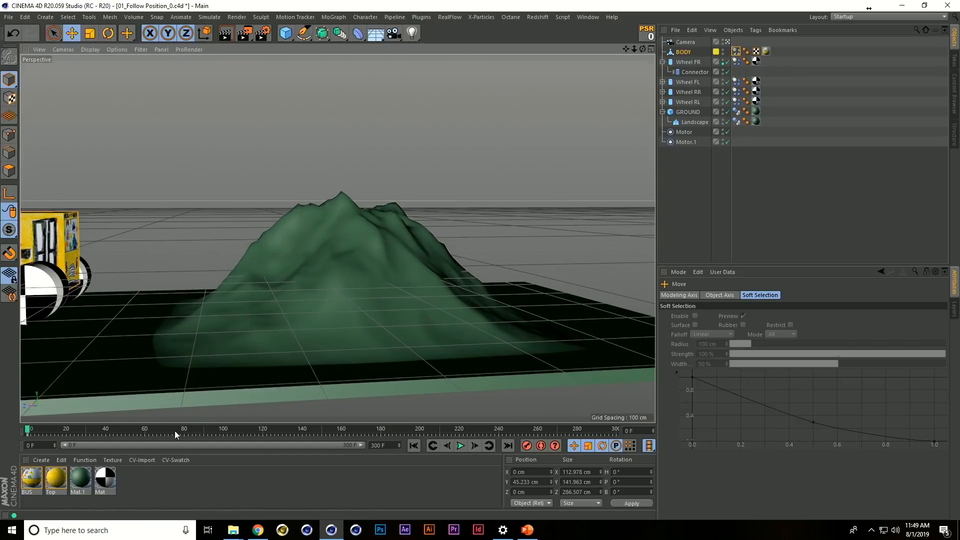
click(161, 430)
alt+middle_drag(121, 273, 234, 275)
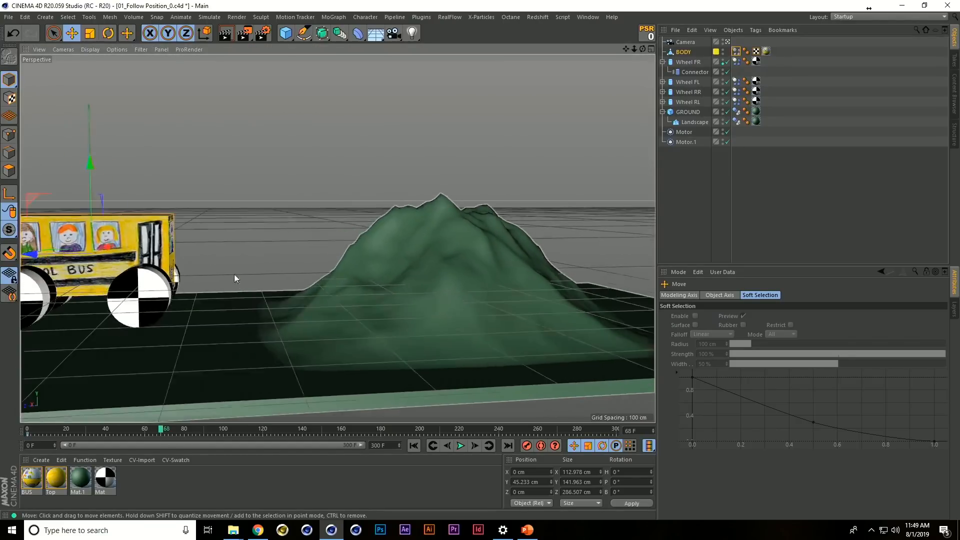
scroll(234, 275, down, 2)
drag(54, 205, 295, 429)
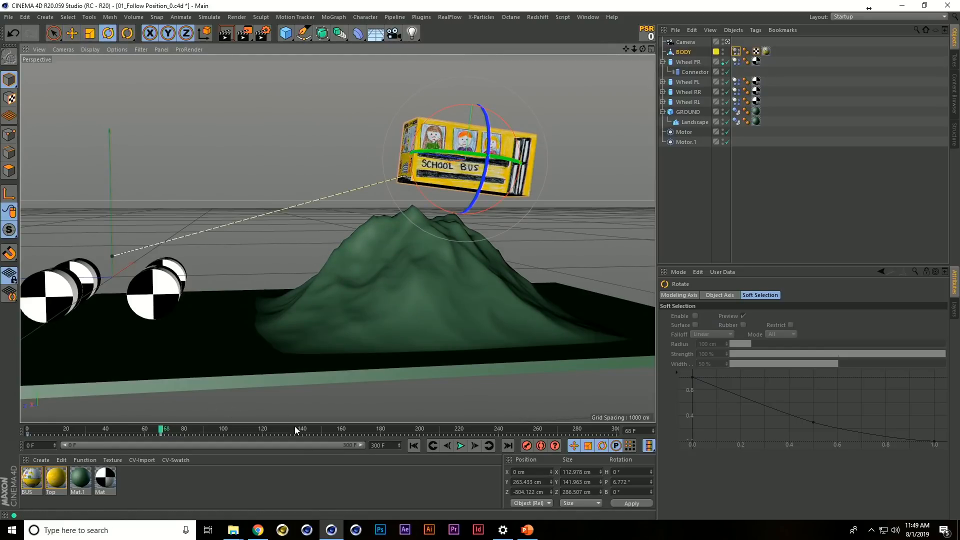
Keyframe BODY beyond the hill at frame 147, at about Y 19 cm, Z -1256 cm and -2.1° pitch, and replay from the start
click(314, 430)
key(e)
drag(439, 112, 589, 220)
key(r)
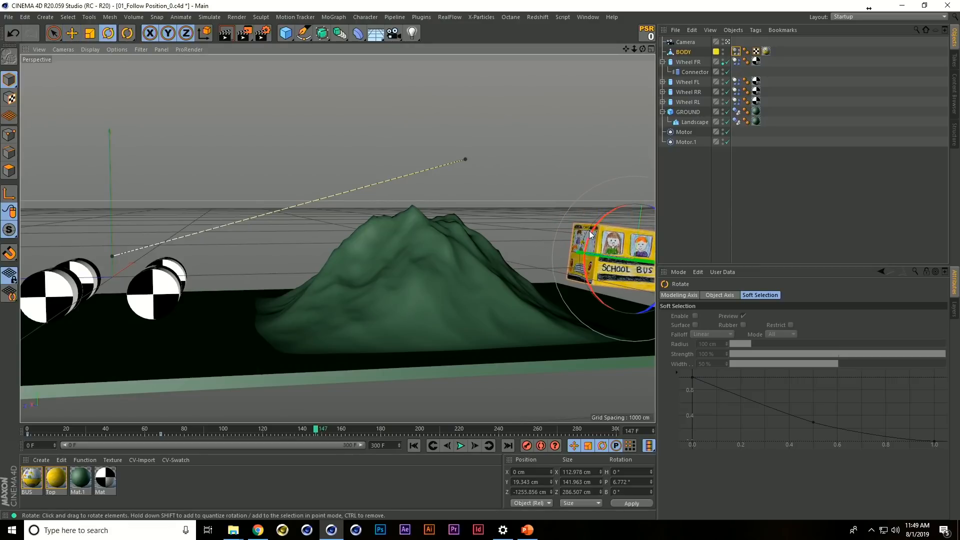
key(F9)
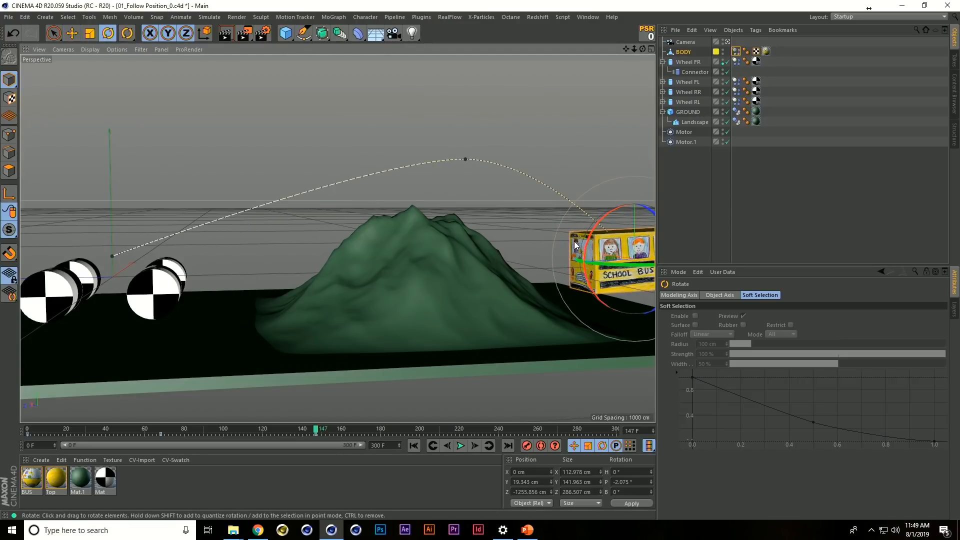
key(shift+f)
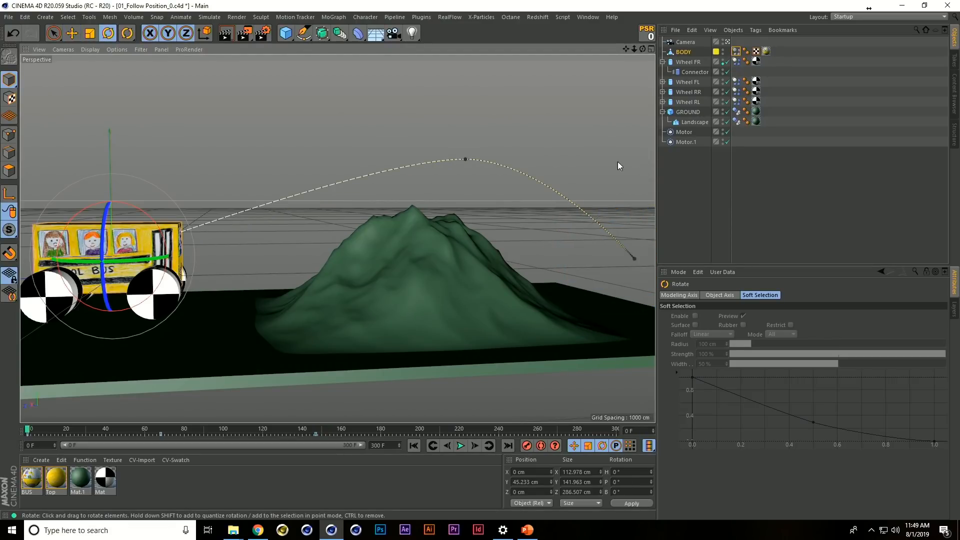
key(F8)
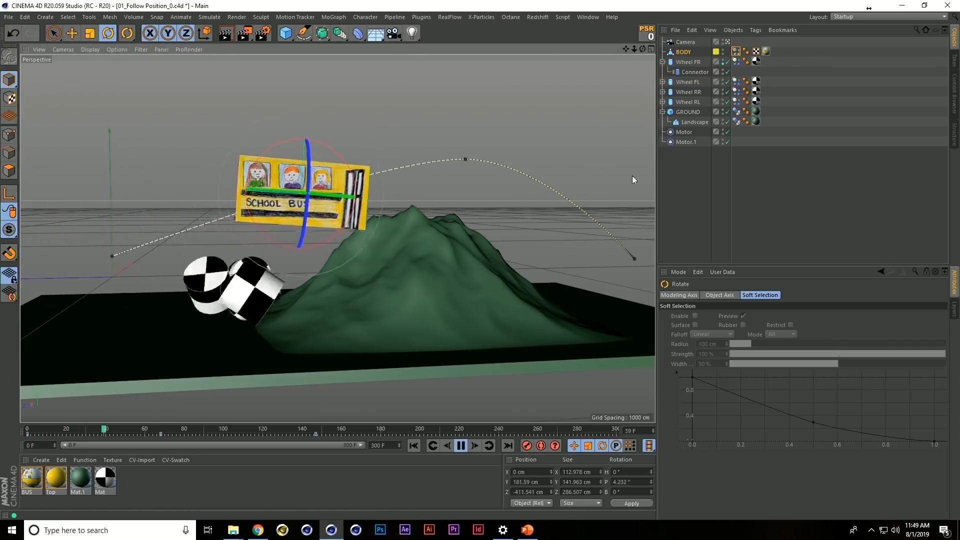
Open BODY's dynamics tag, replay the bus simulation with nothing selected in the scene, and return to frame 0
key(F8)
key(shift+f)
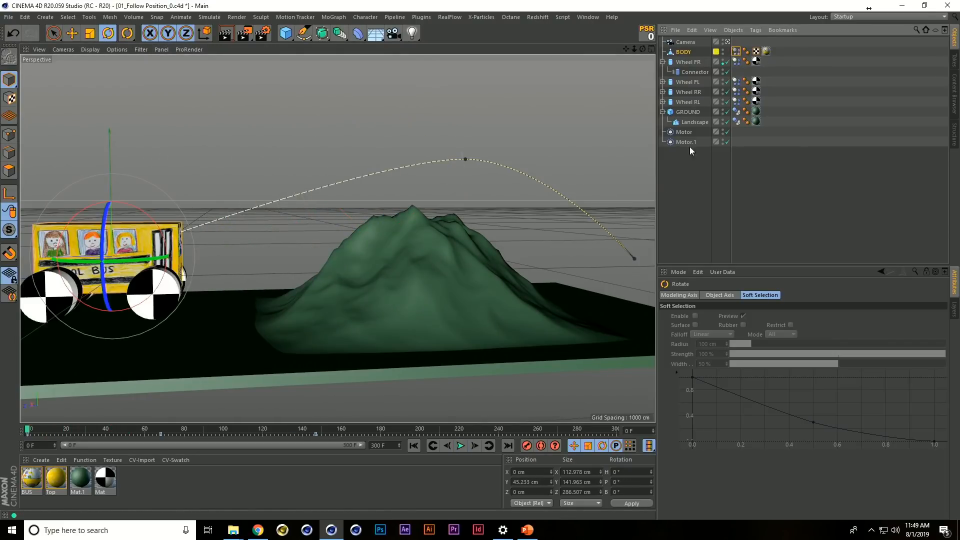
click(736, 52)
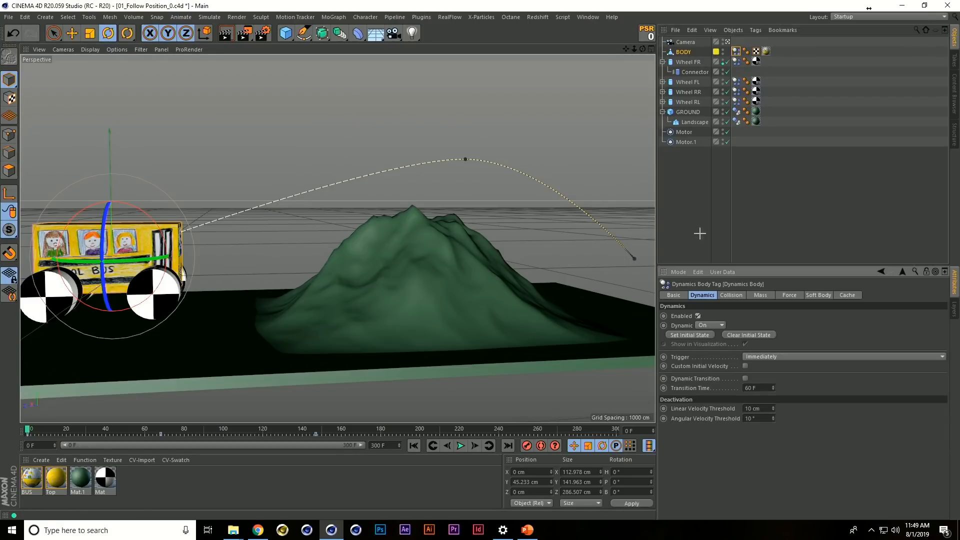
click(593, 215)
click(737, 52)
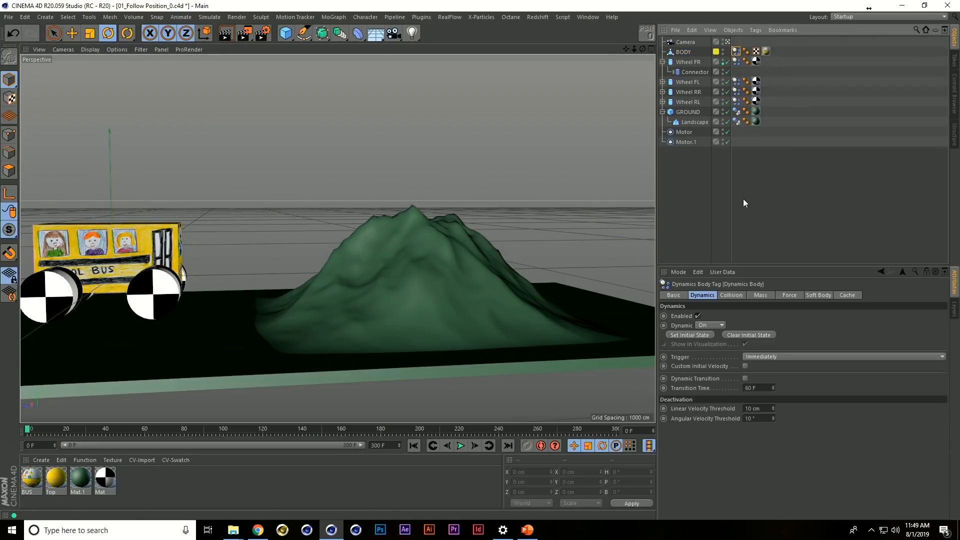
key(F8)
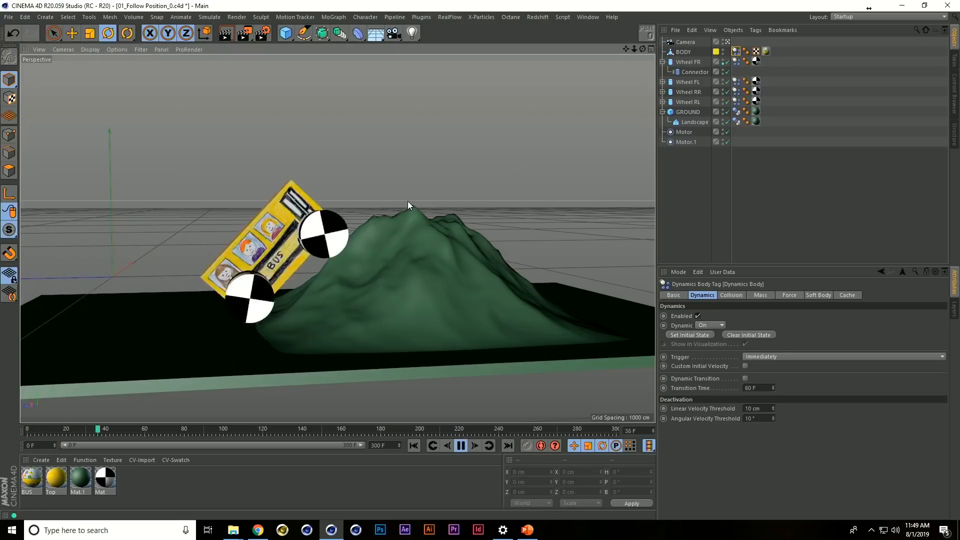
key(shift+f)
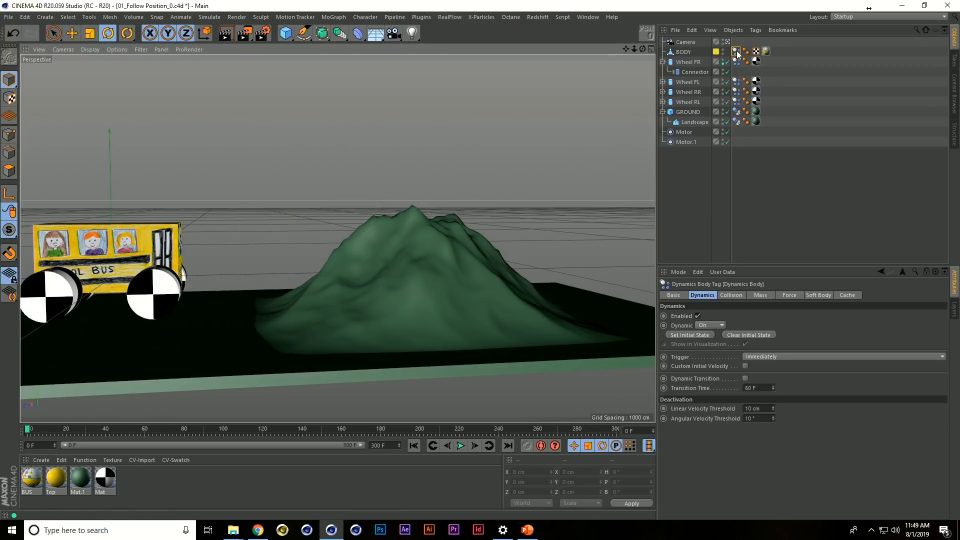
Set Follow Position to 2 in the force settings of BODY's dynamics tag and play the simulation over the hill
click(790, 295)
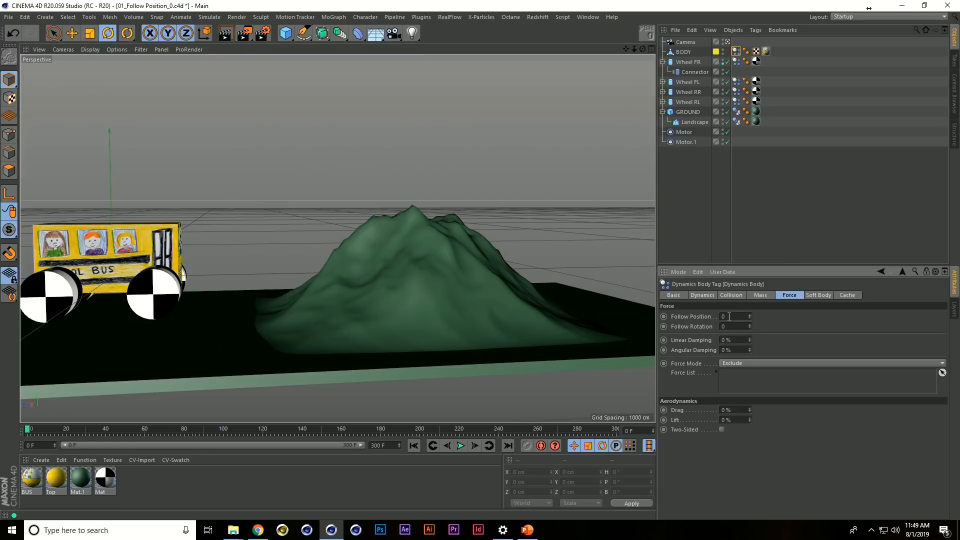
text(2)
key(Return)
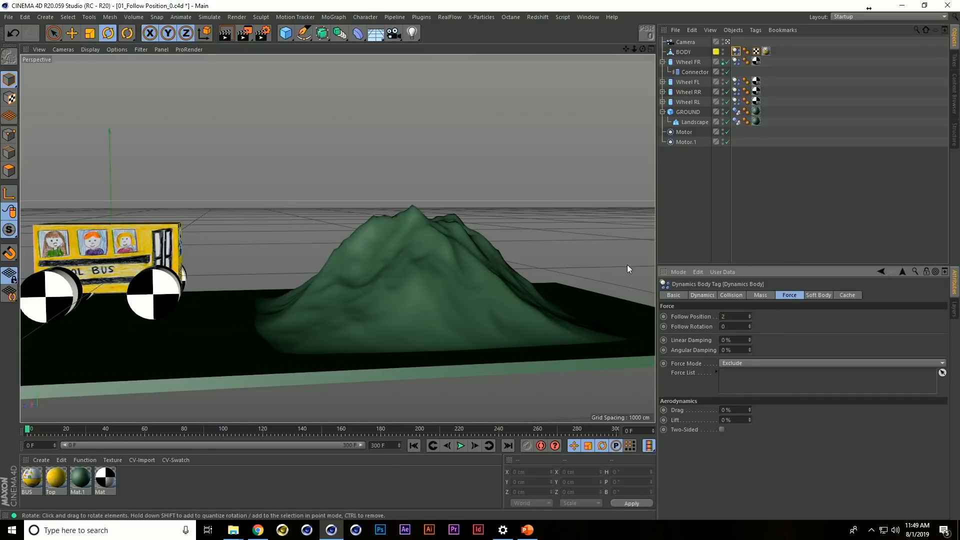
click(671, 217)
key(F8)
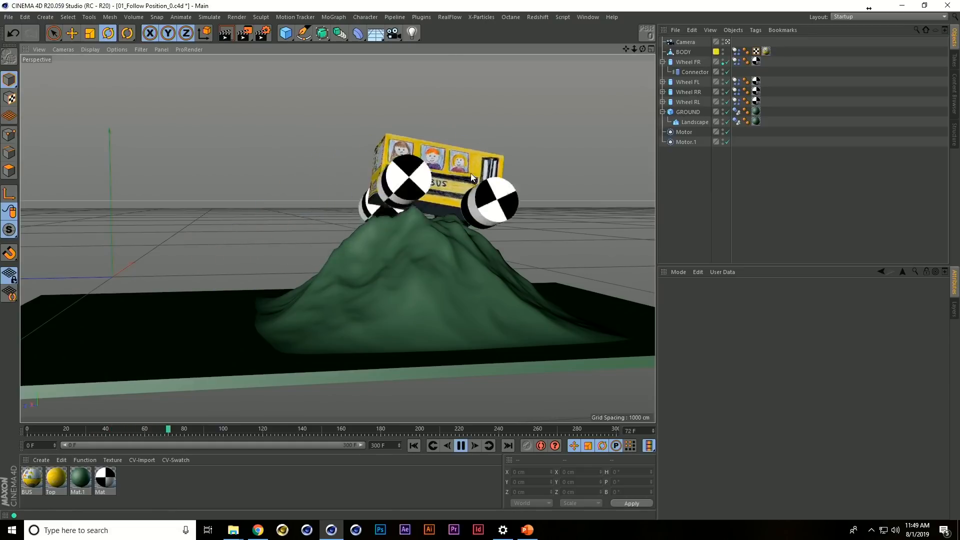
key(F8)
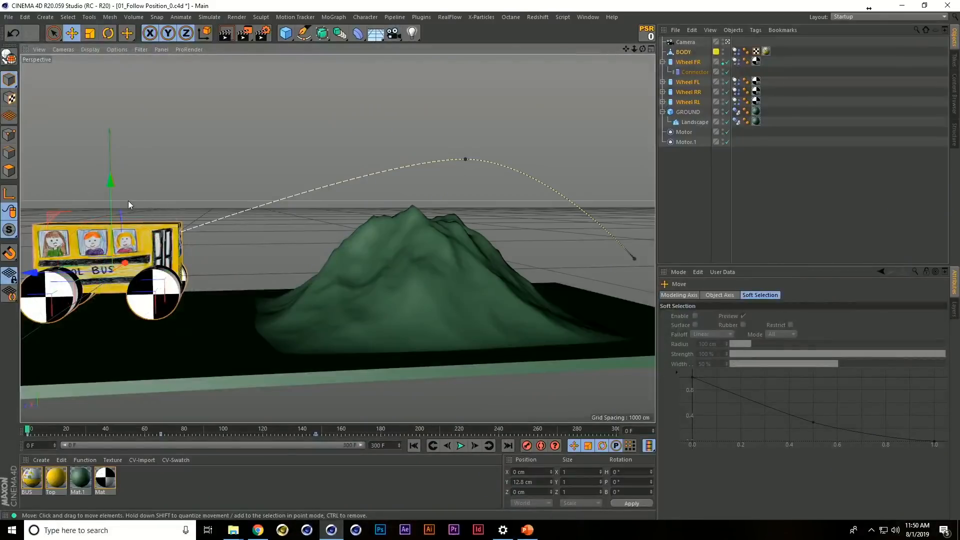
Raise BODY together with its four wheels to about Y 212 cm and record a keyframe at frame 0
drag(116, 192, 111, 103)
key(F9)
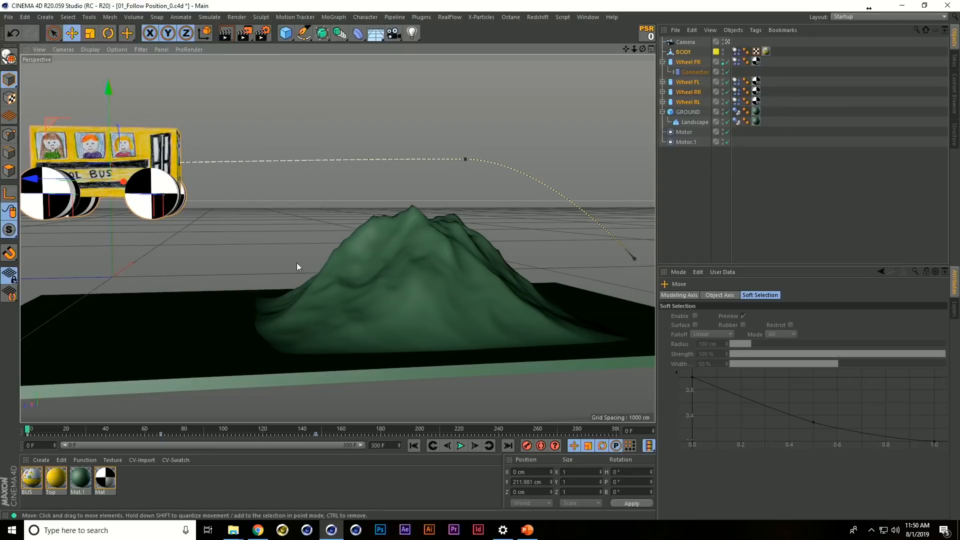
Raise BODY's frame 147 position key beyond the hill to about the height of the hilltop key, using the right view
middle_click(306, 274)
middle_click(195, 317)
mouse_move(212, 249)
alt+middle_down()
mouse_move(457, 293)
mouse_move(279, 249)
alt+middle_up()
drag(93, 284, 93, 187)
middle_click(154, 192)
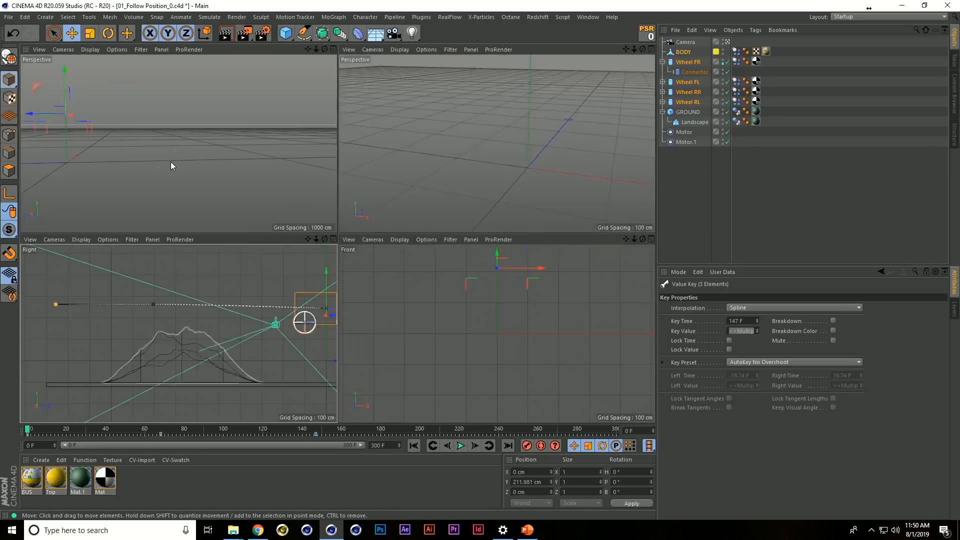
middle_click(170, 161)
alt+middle_drag(264, 245, 329, 246)
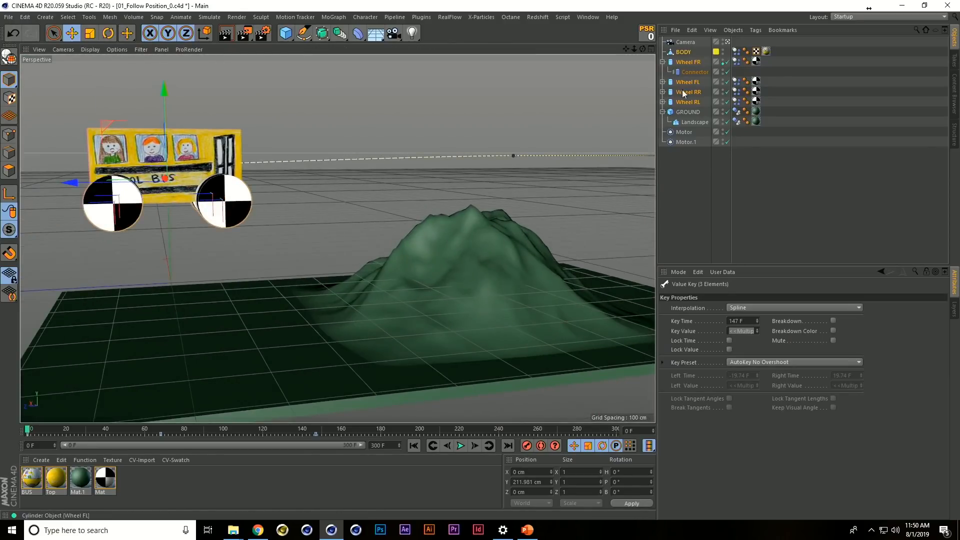
Set both Follow Position and Follow Rotation to 4 on BODY's dynamics tag and play the simulation
click(739, 55)
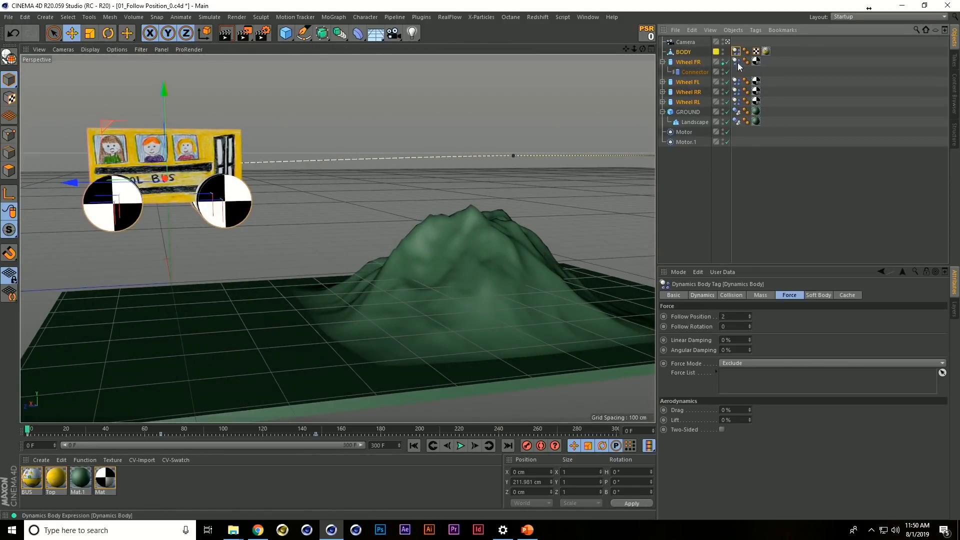
click(736, 316)
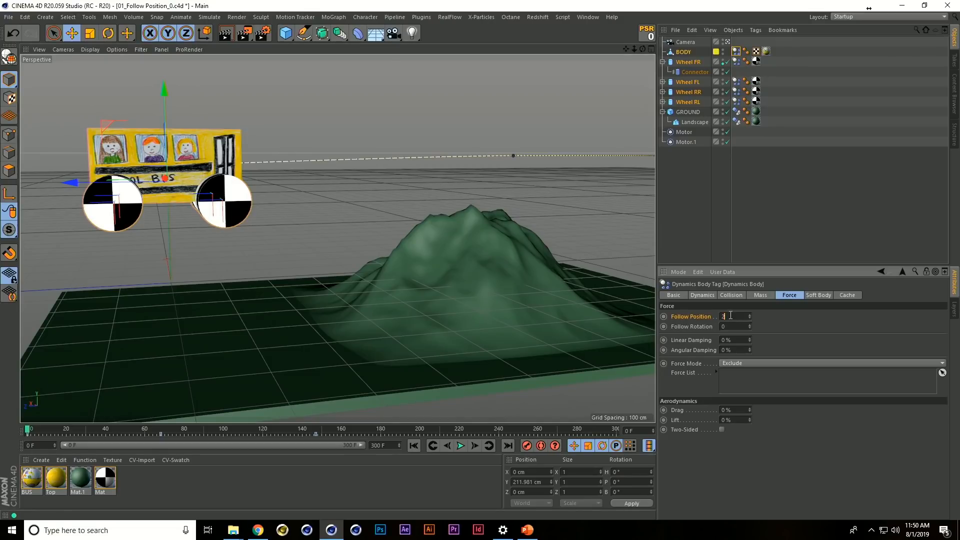
click(729, 326)
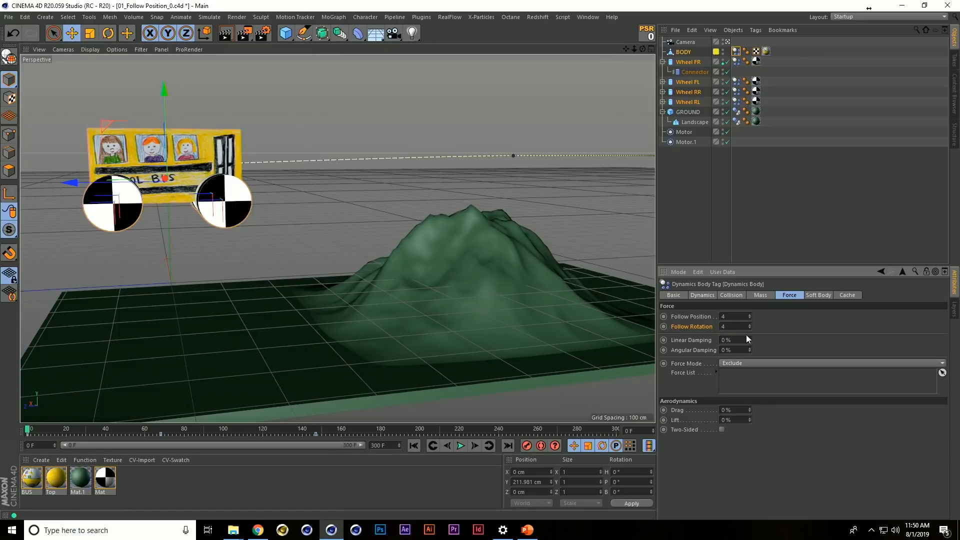
key(F8)
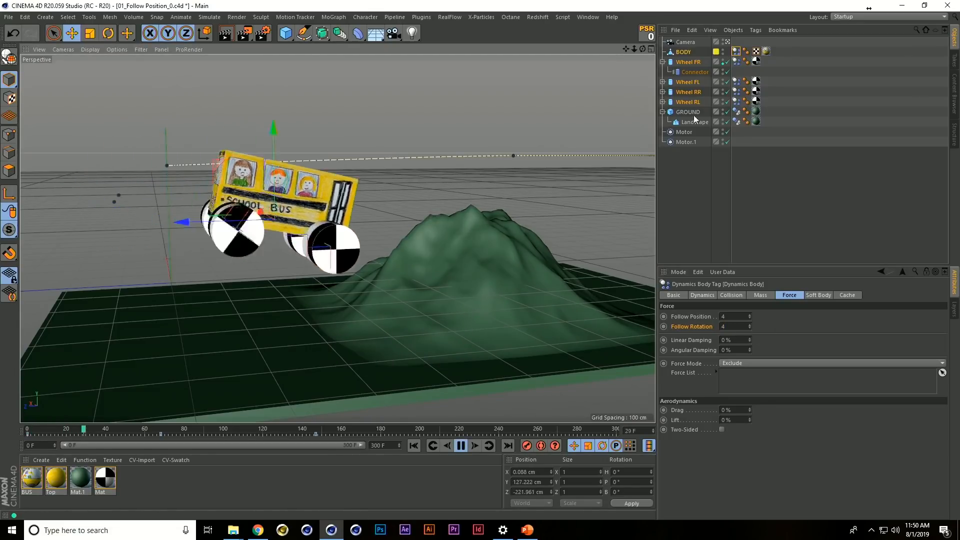
Disable Motor and Motor.1 during playback, stop the simulation beyond the hill, and switch to the PowerPoint slide show
drag(725, 133, 725, 142)
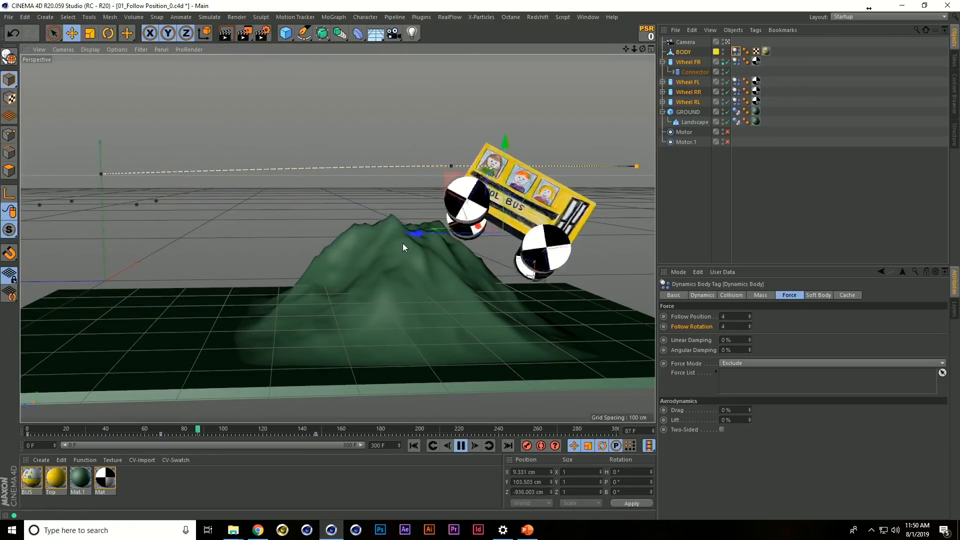
key(F8)
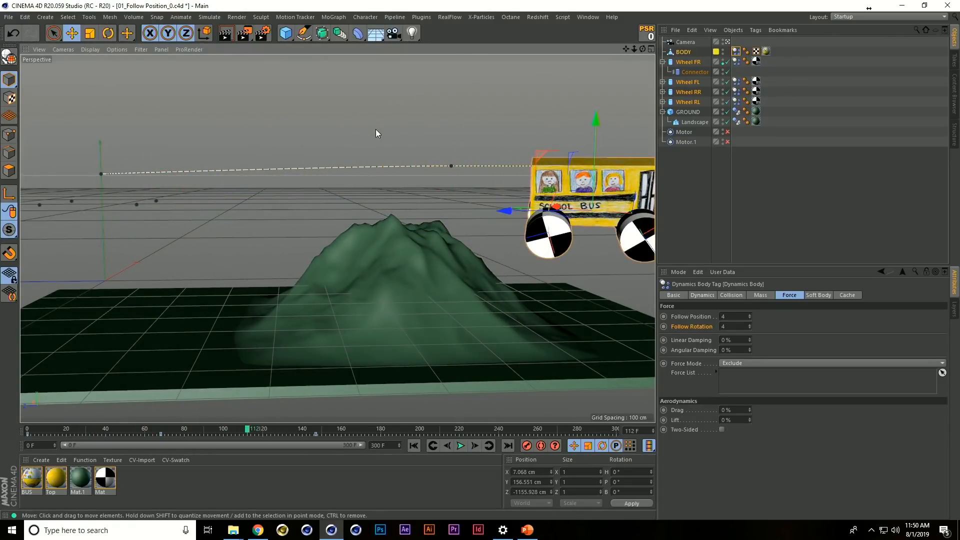
key(alt+Tab)
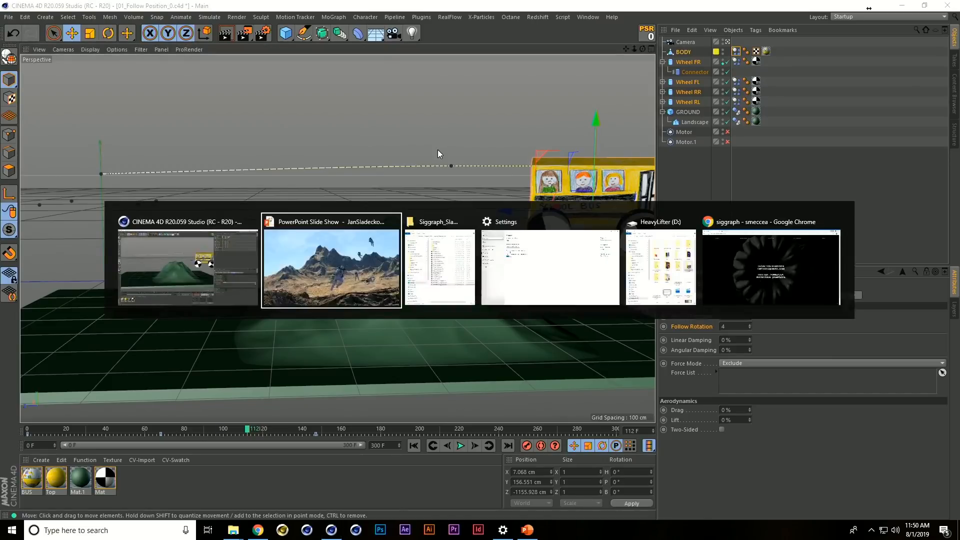
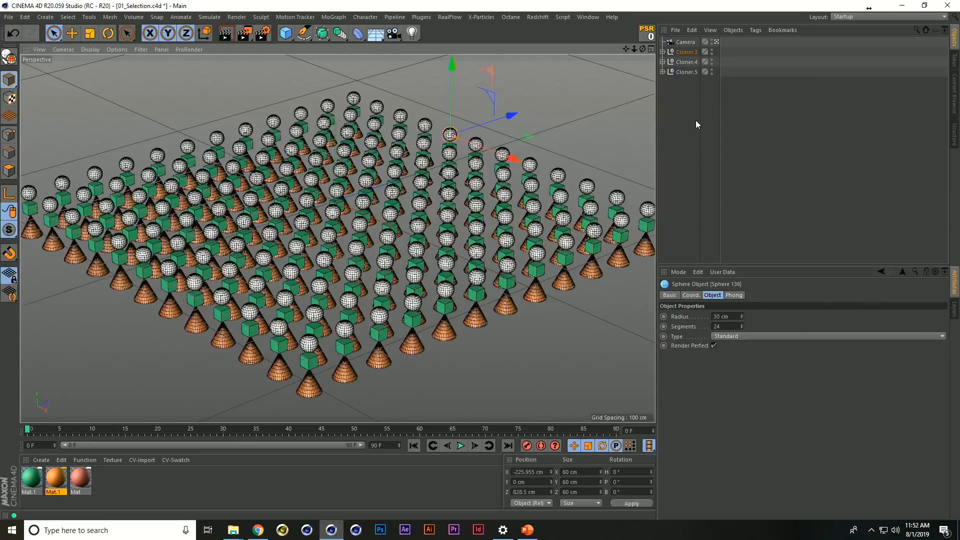
Search the Commander for "scro" to look up the Scroll to First Active command, and close it
key(shift+c)
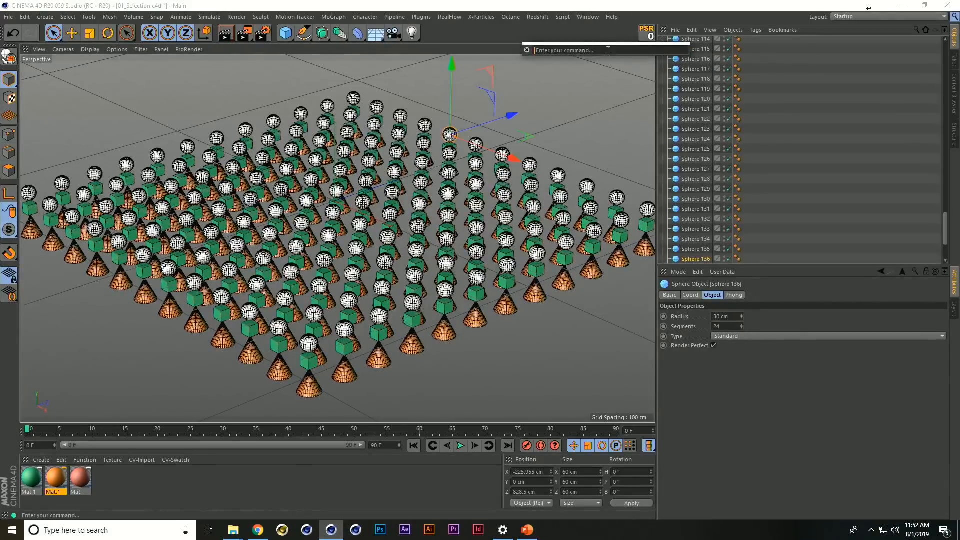
text(scro)
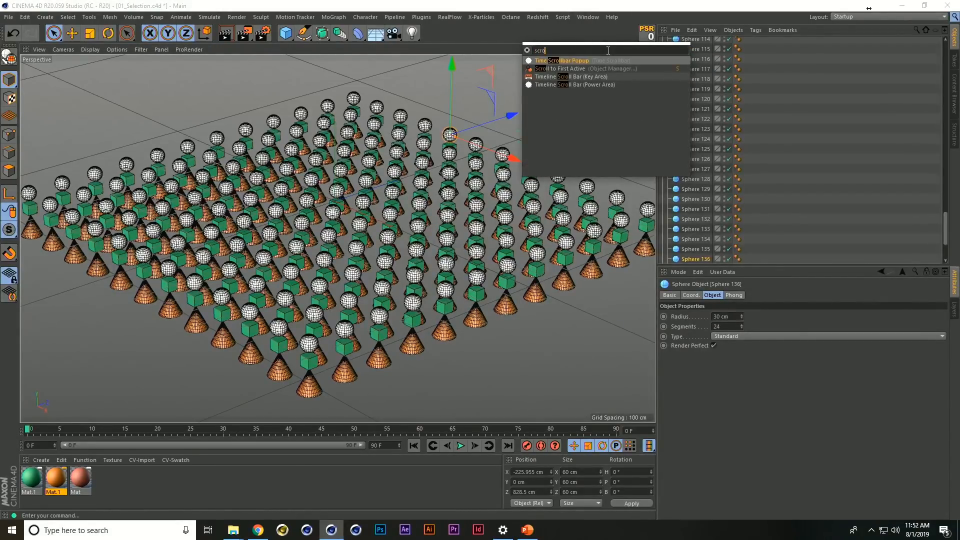
key(Escape)
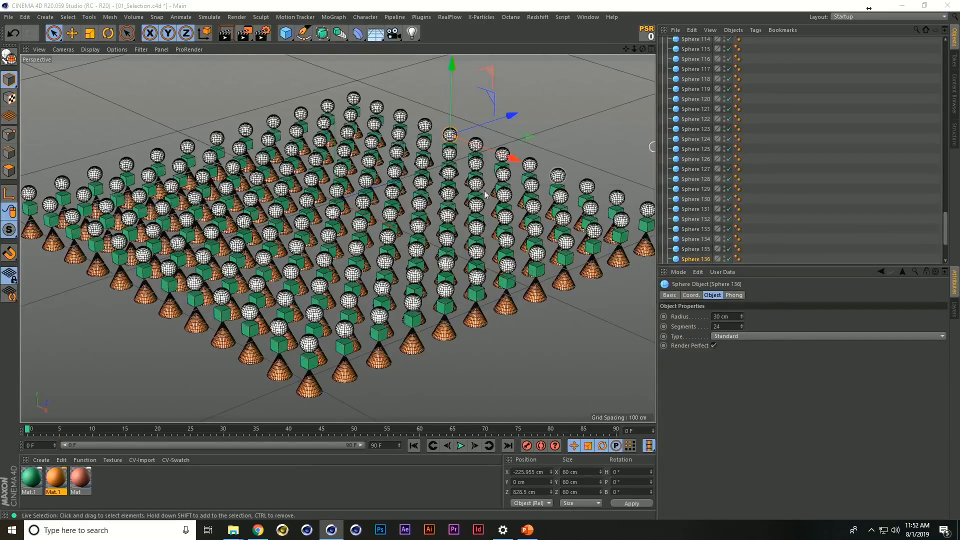
Pick individual spheres in the viewport and scroll the object list to the selected sphere
click(320, 285)
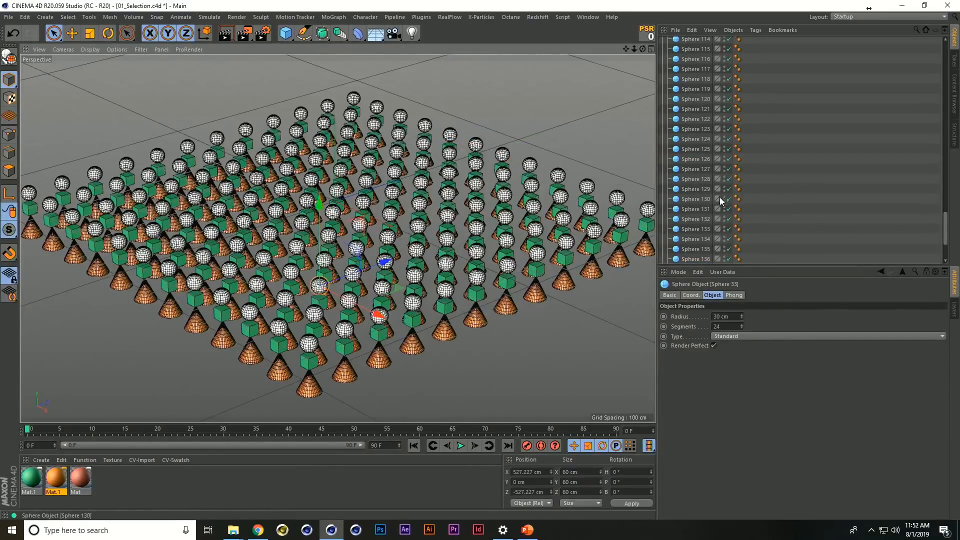
key(s)
click(195, 283)
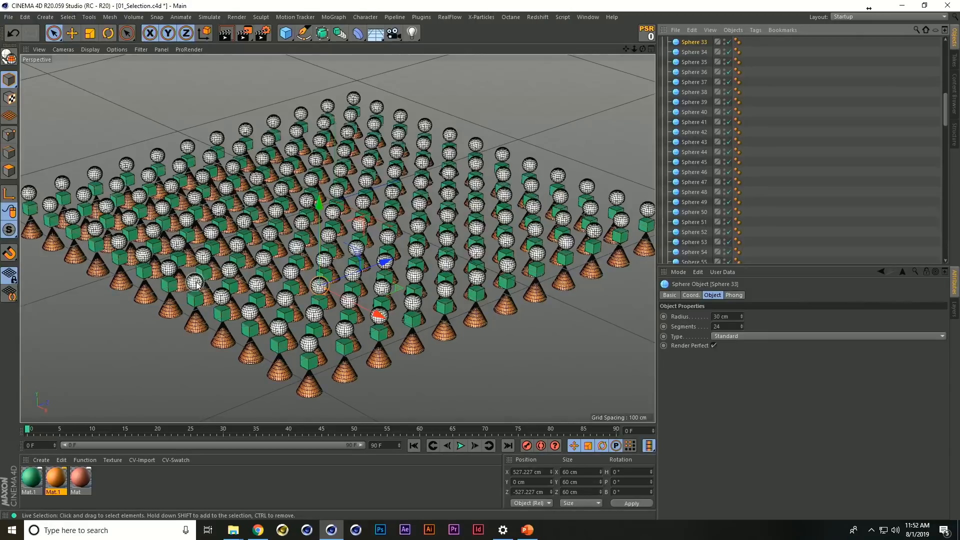
scroll(698, 185, up, 5)
scroll(788, 145, down, 15)
scroll(777, 146, up, 2)
scroll(777, 146, up, 6)
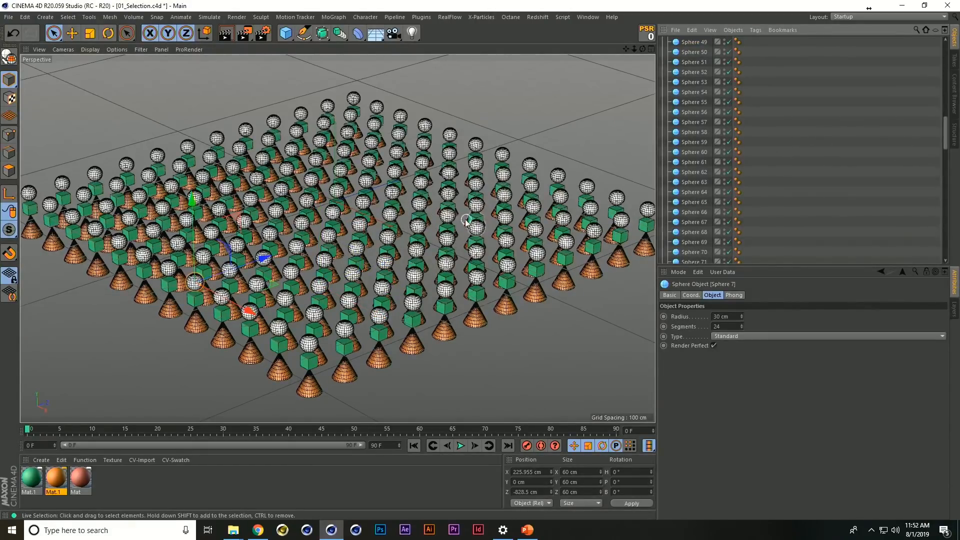
Apply the reddish material Mat to Sphere 66 near the middle of the grid
click(334, 213)
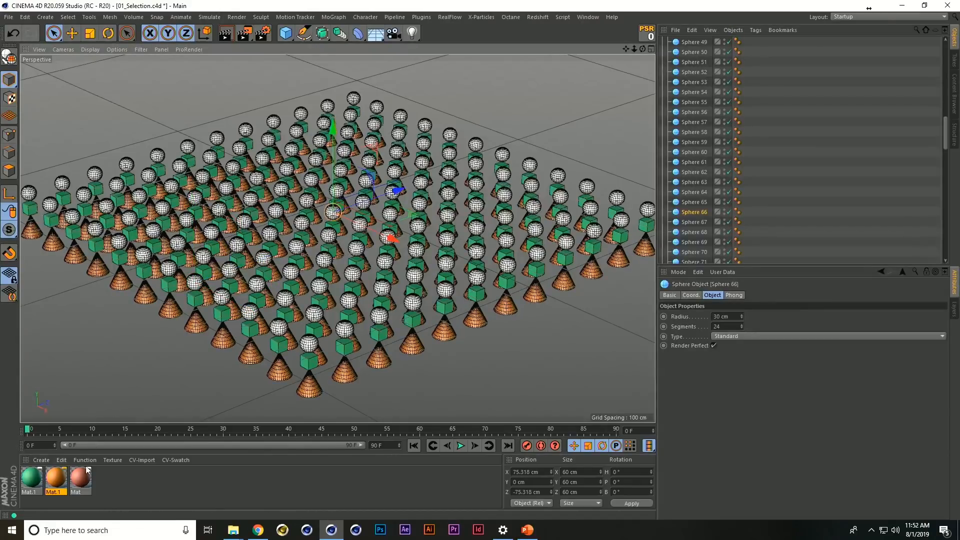
drag(88, 487, 334, 214)
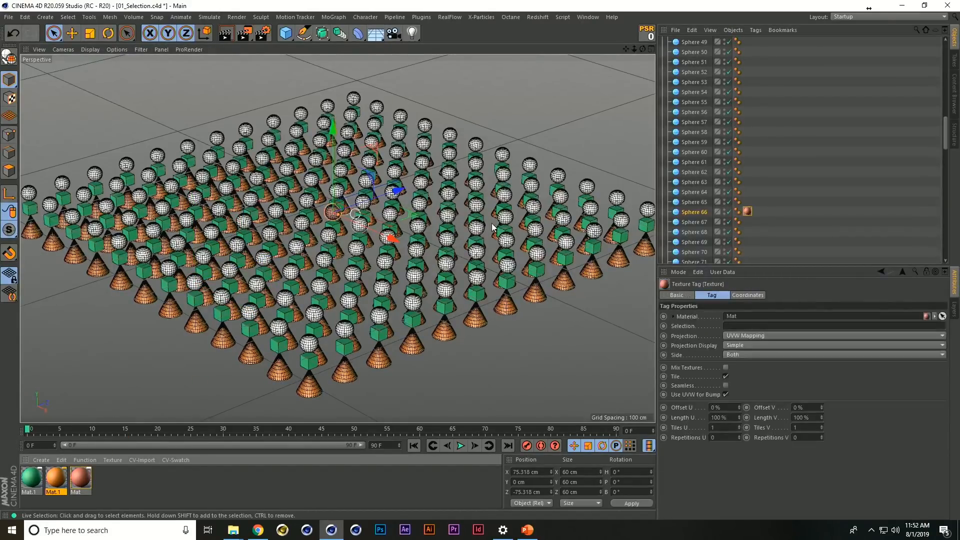
click(530, 165)
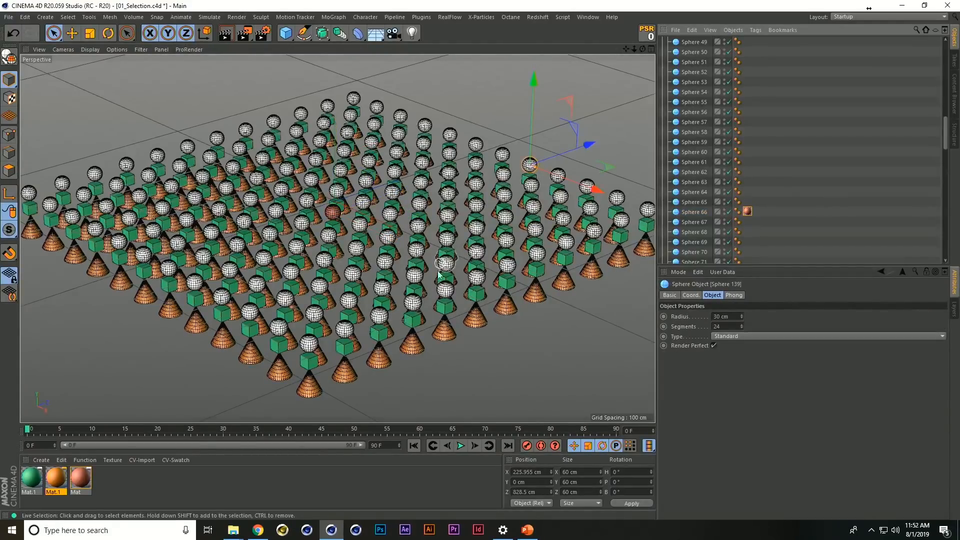
Select further spheres in the viewport and locate them in the object list with Scroll to First Active
click(314, 314)
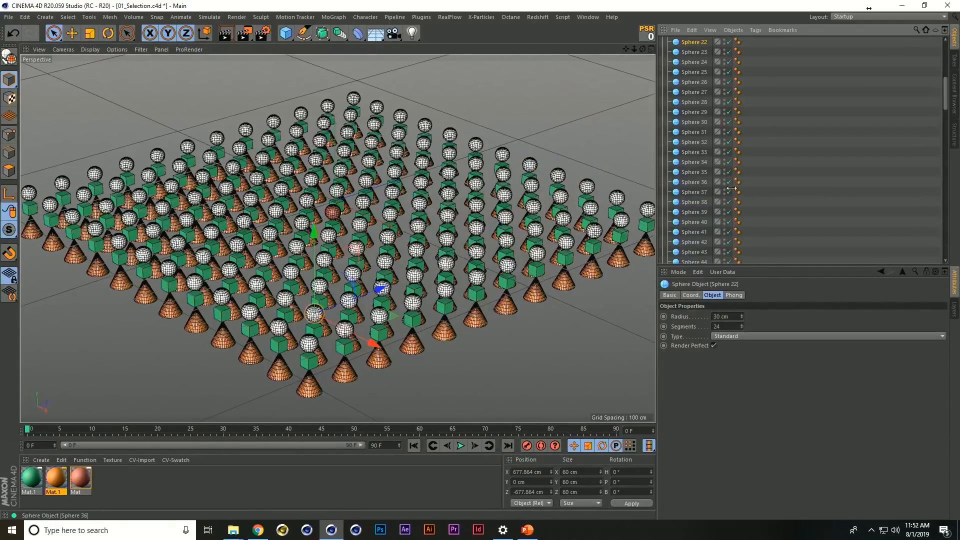
click(530, 165)
scroll(727, 158, up, 2)
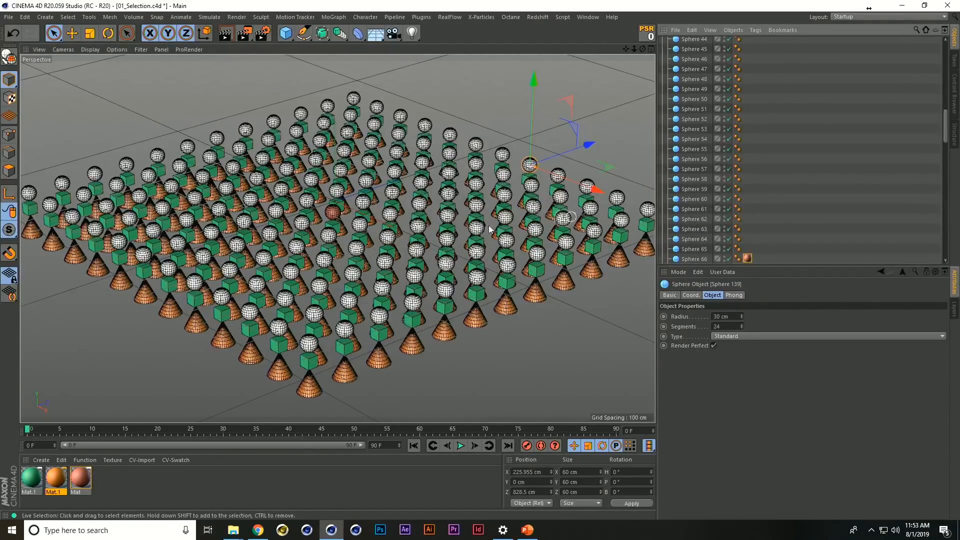
Add a Stick Texture tag to Sphere 62
click(692, 219)
right_click(692, 218)
mouse_move(783, 9)
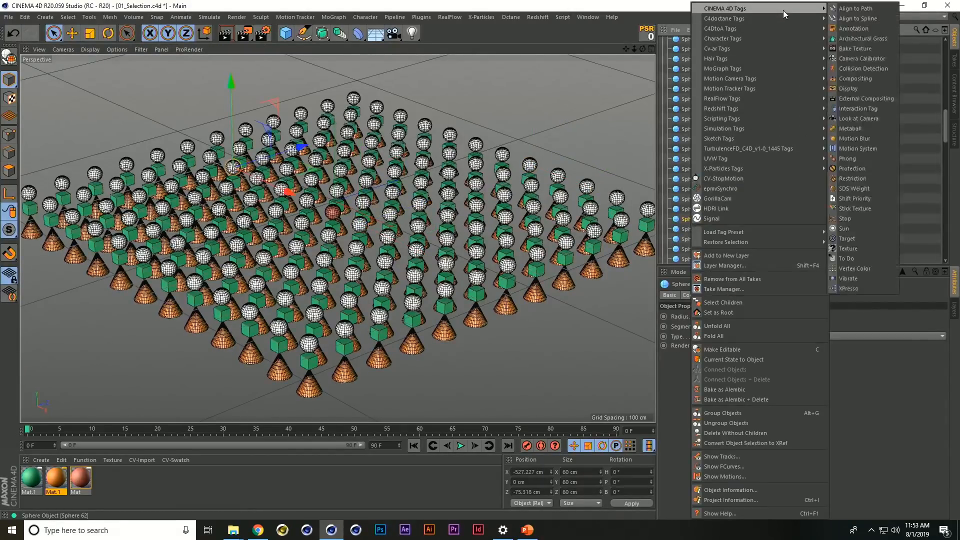
click(872, 207)
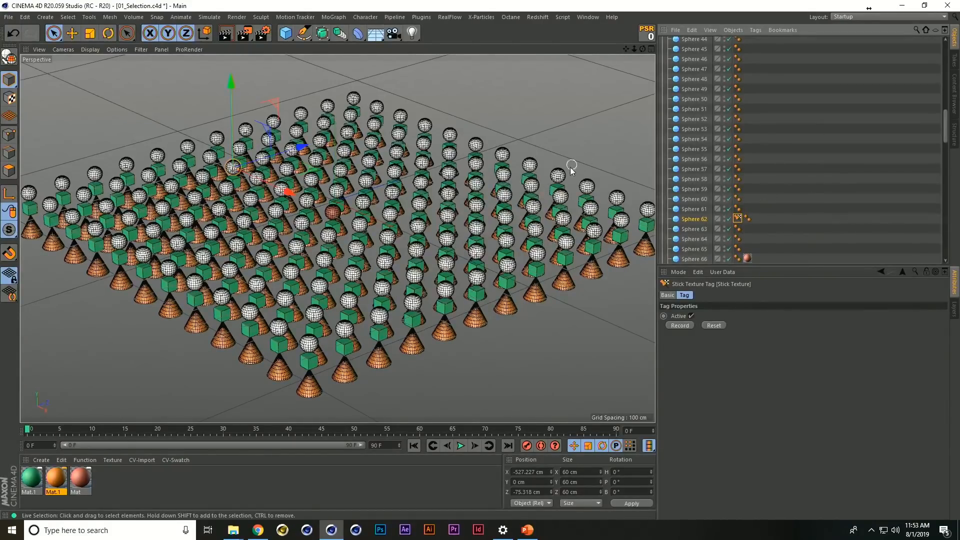
Clear the object selection and close the 01_Selection.c4d project without saving its changes
click(558, 174)
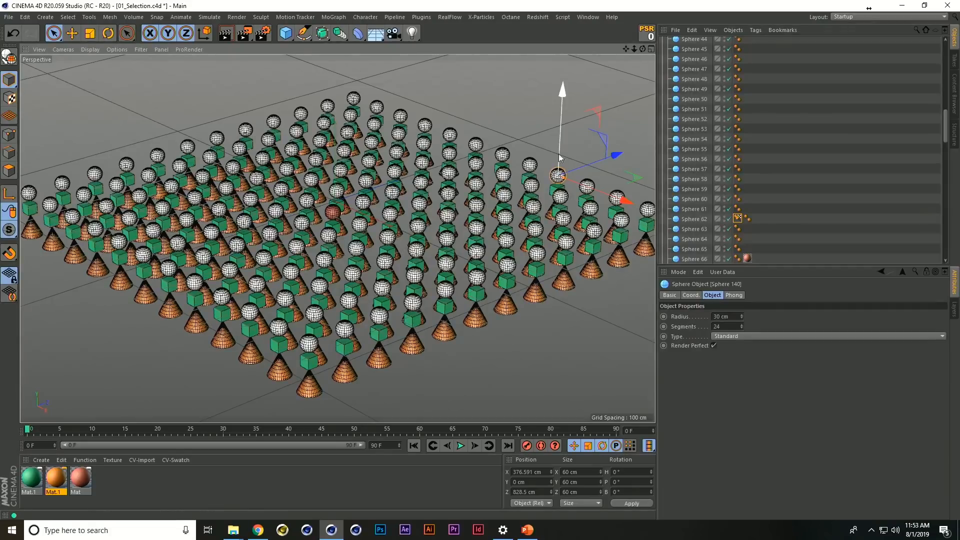
click(785, 207)
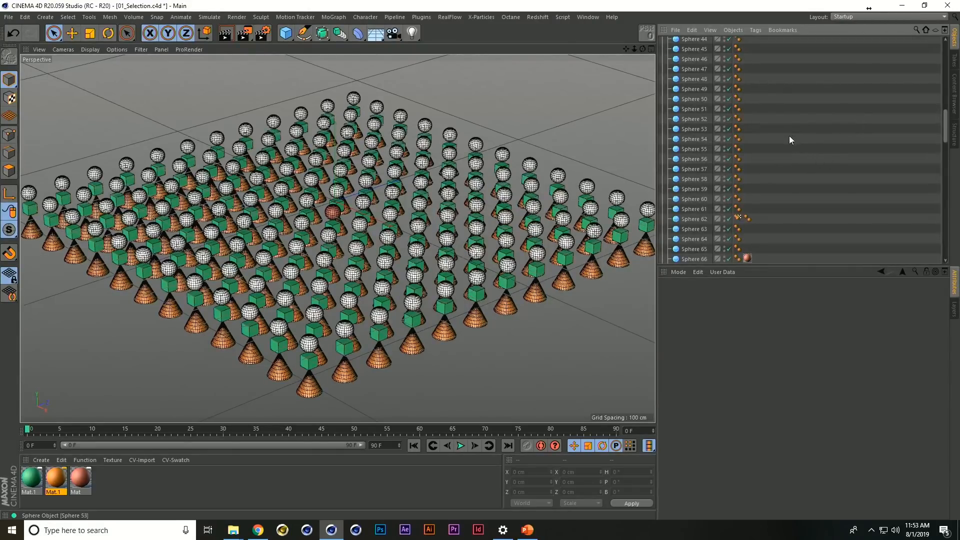
key(ctrl+F4)
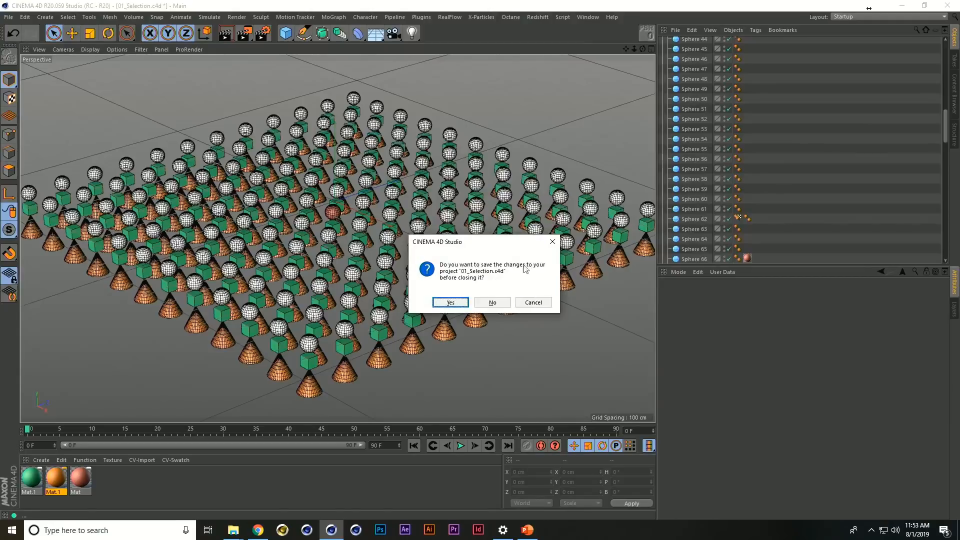
click(516, 301)
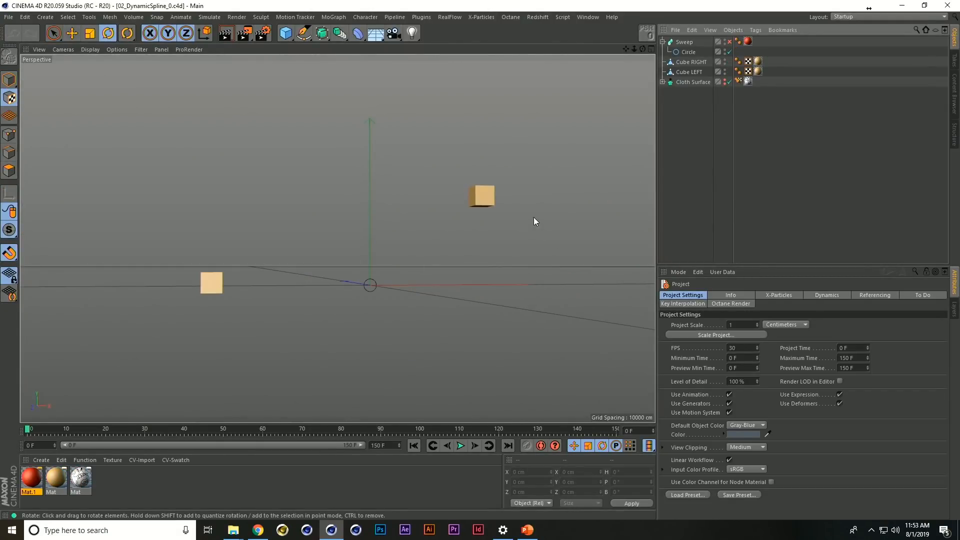
Play the animation of the two cubes in 02_DynamicSpline_0.c4d and return to frame 0
key(F8)
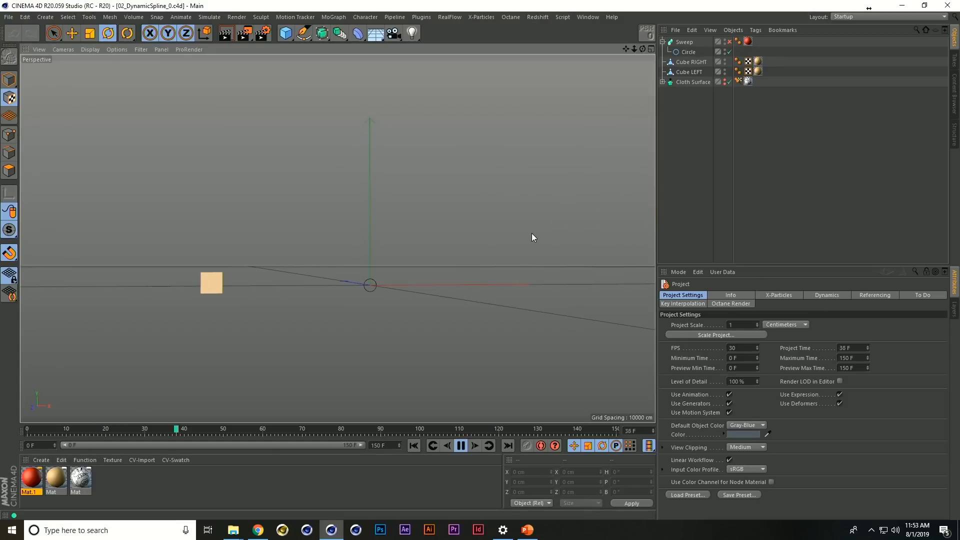
key(F8)
key(shift+f)
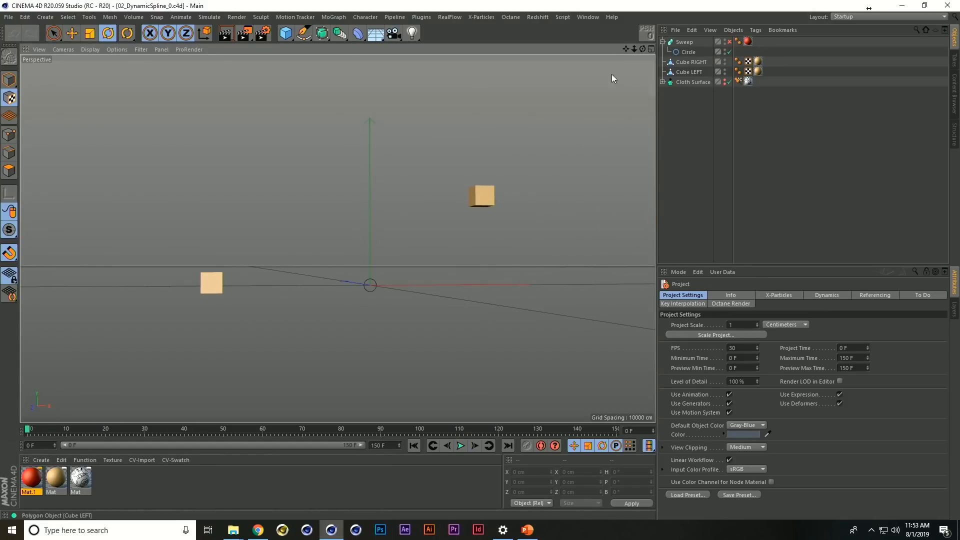
Draw a straight Bezier spline with the Pen, snapped from the lower corner of Cube LEFT to the lower corner of Cube RIGHT
click(309, 36)
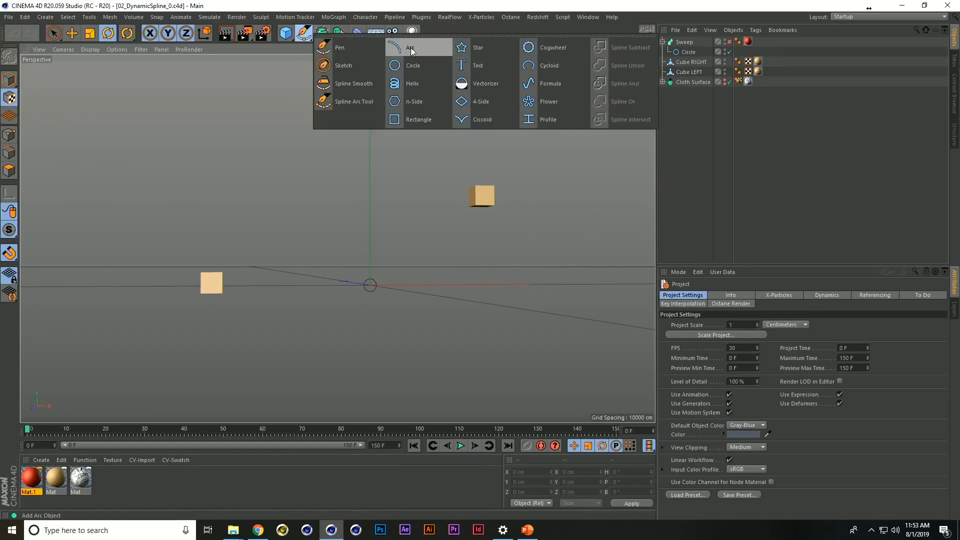
click(344, 46)
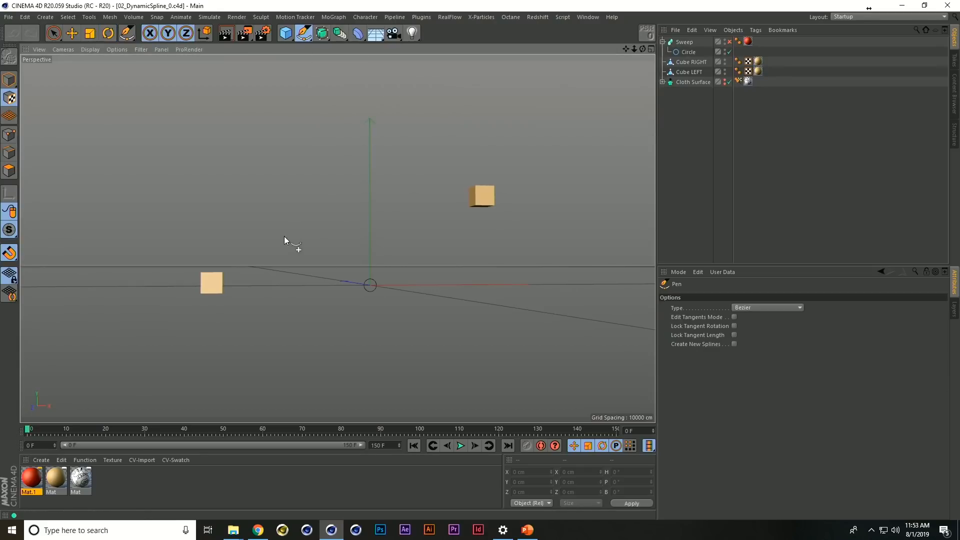
click(9, 255)
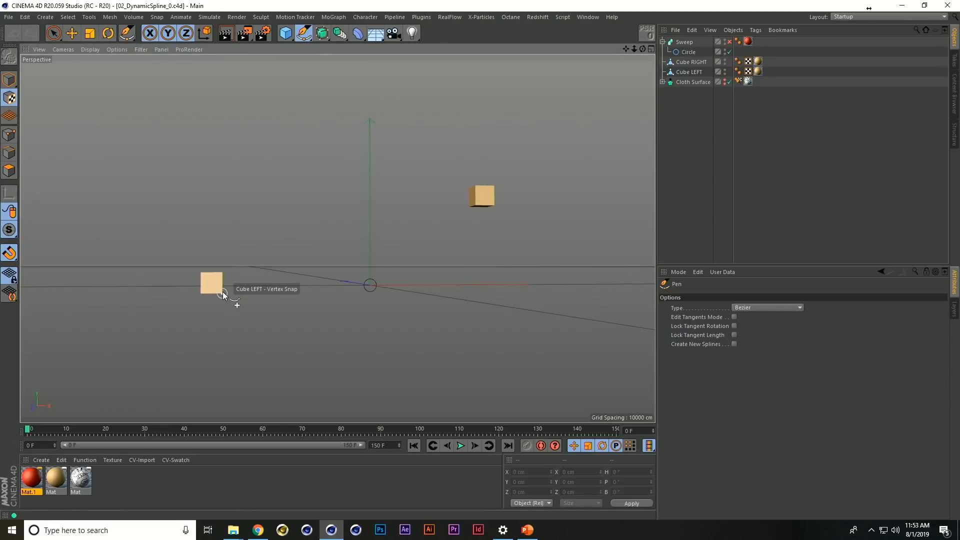
click(221, 293)
click(479, 201)
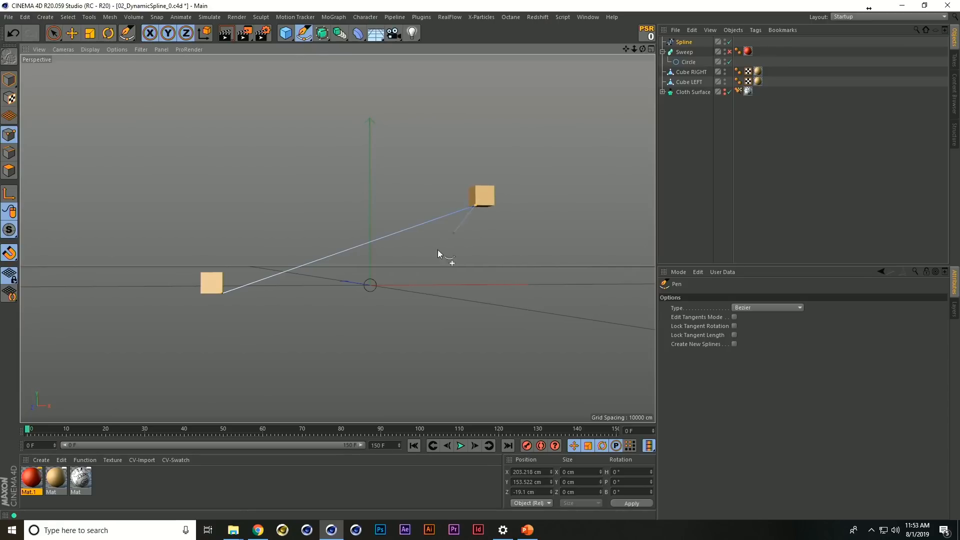
Select both points of the new spline and subdivide it four times
click(684, 42)
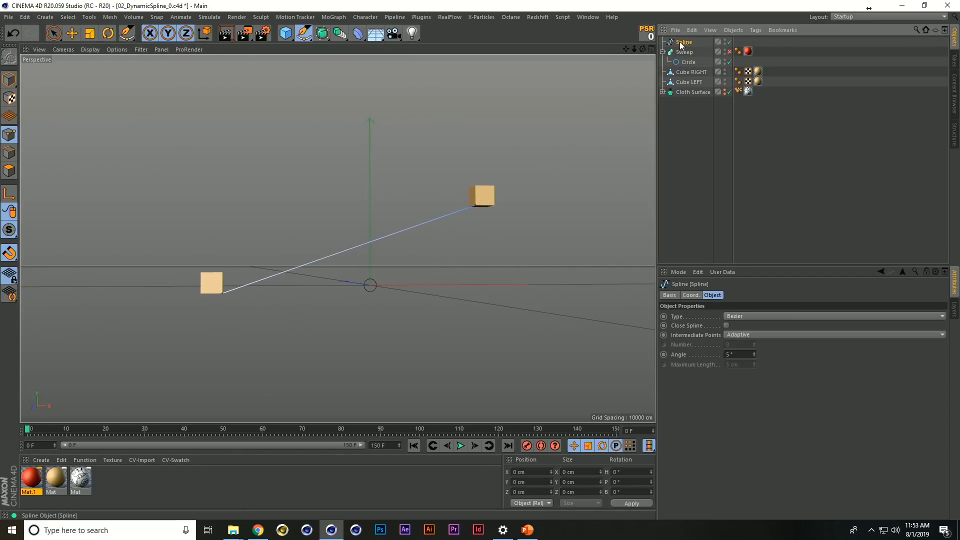
key(0)
drag(160, 101, 543, 376)
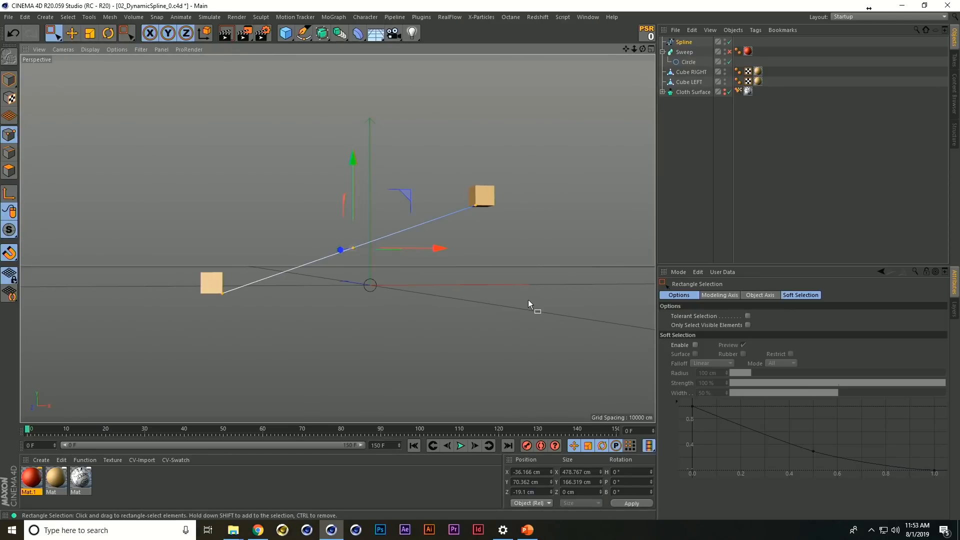
key(u)
key(s)
key(u)
key(s)
key(u)
key(s)
key(u)
key(s)
Select only the spline's end point at Cube LEFT
alt+drag(445, 169, 297, 248)
alt+right_drag(298, 248, 315, 262)
drag(168, 301, 197, 344)
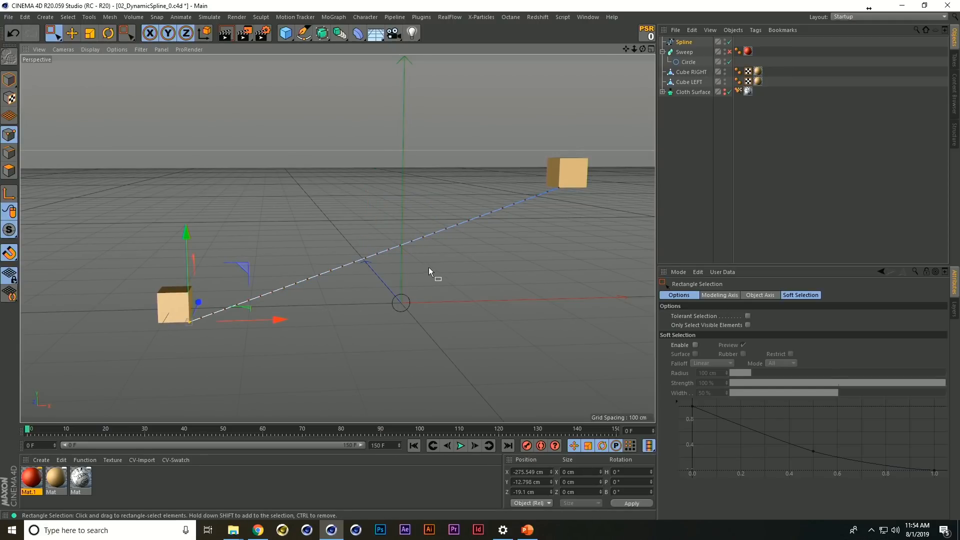
Add a Spline Dynamics tag to the spline, play the simulation, and return to frame 0
right_click(662, 58)
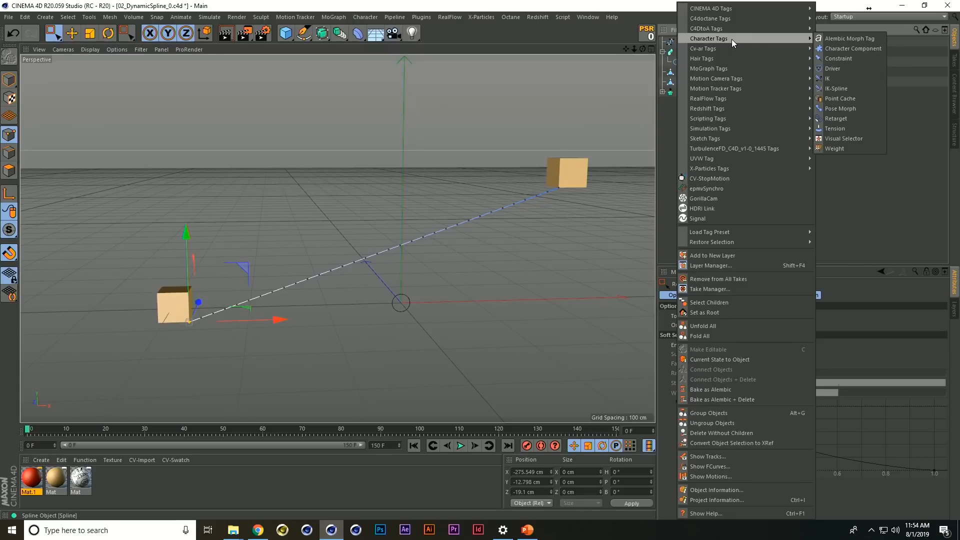
mouse_move(732, 49)
click(830, 119)
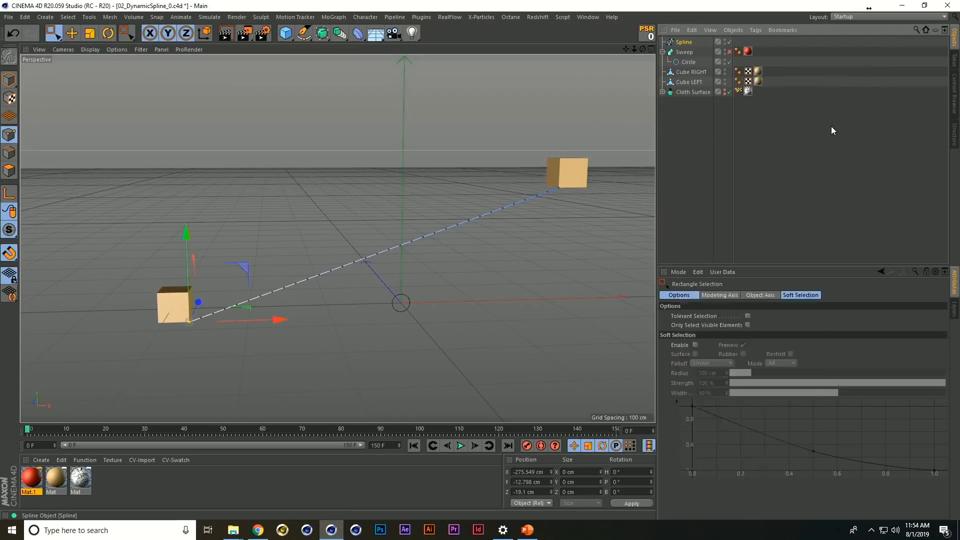
key(F8)
key(shift+f)
key(F8)
key(shift+f)
Add a hair Constraint tag to the spline and assign Cube LEFT as its object
right_click(695, 53)
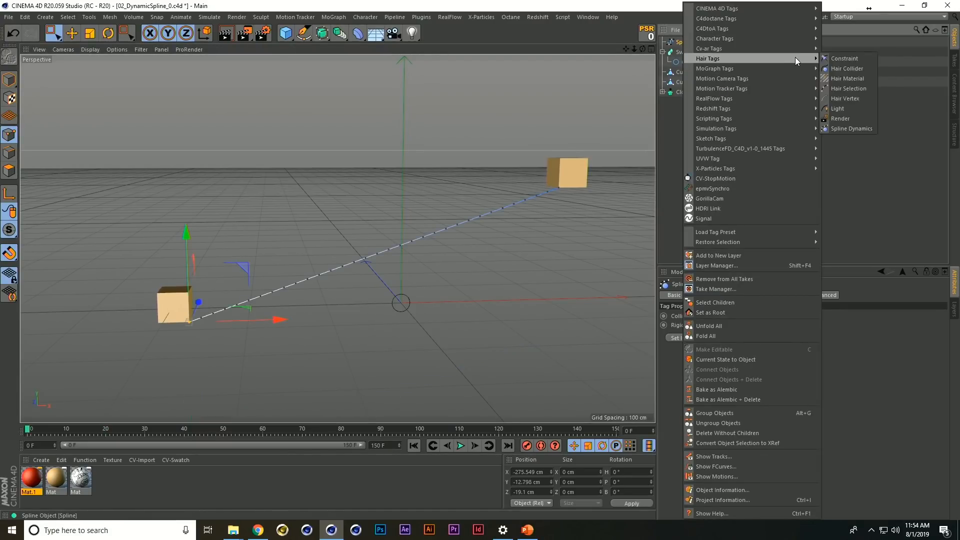
click(834, 59)
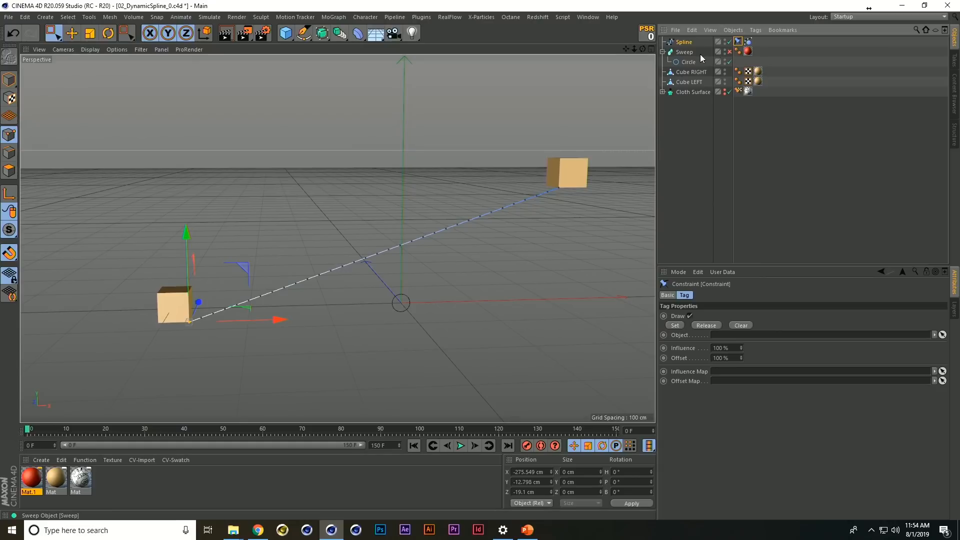
drag(695, 87, 705, 241)
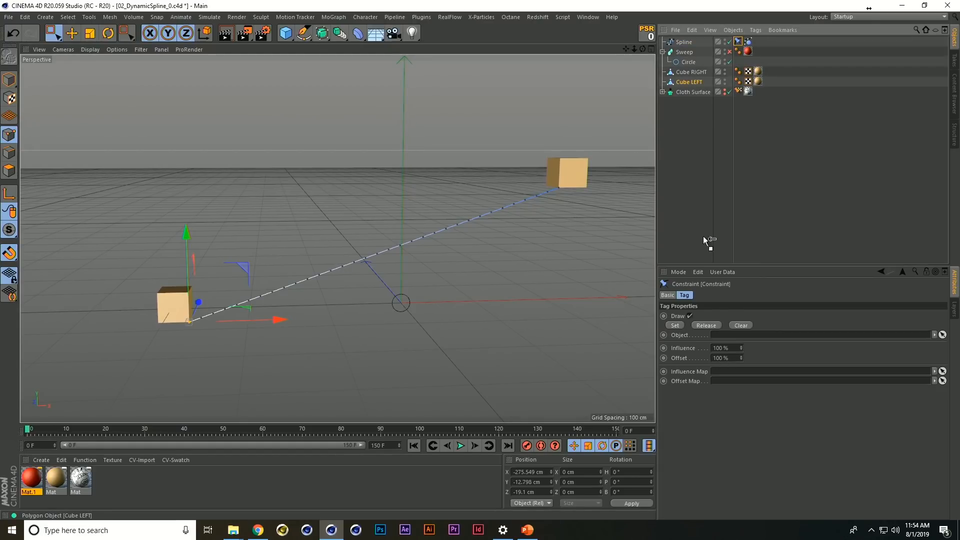
drag(734, 356, 736, 337)
Duplicate the spline's Constraint tag and constrain the spline's end point at Cube RIGHT to that cube
click(739, 43)
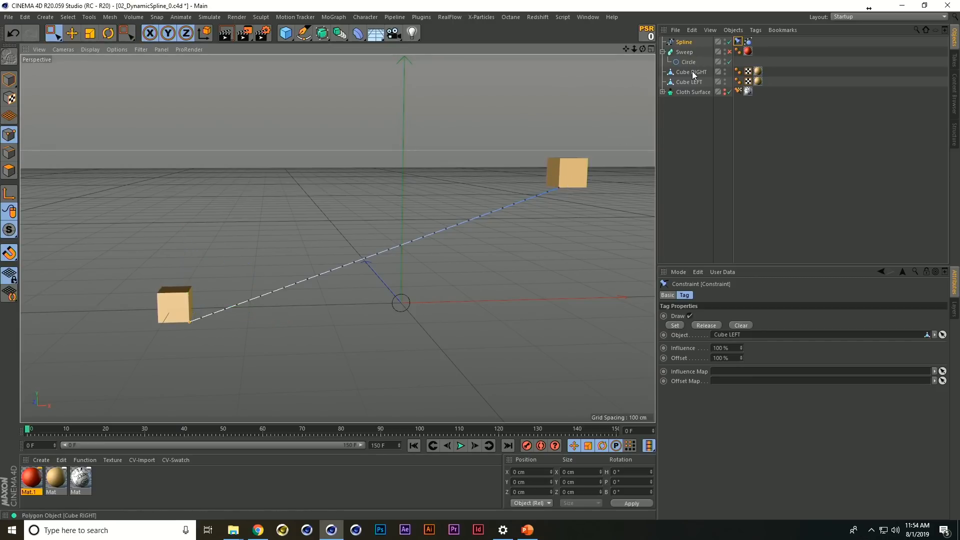
ctrl+drag(757, 46, 756, 43)
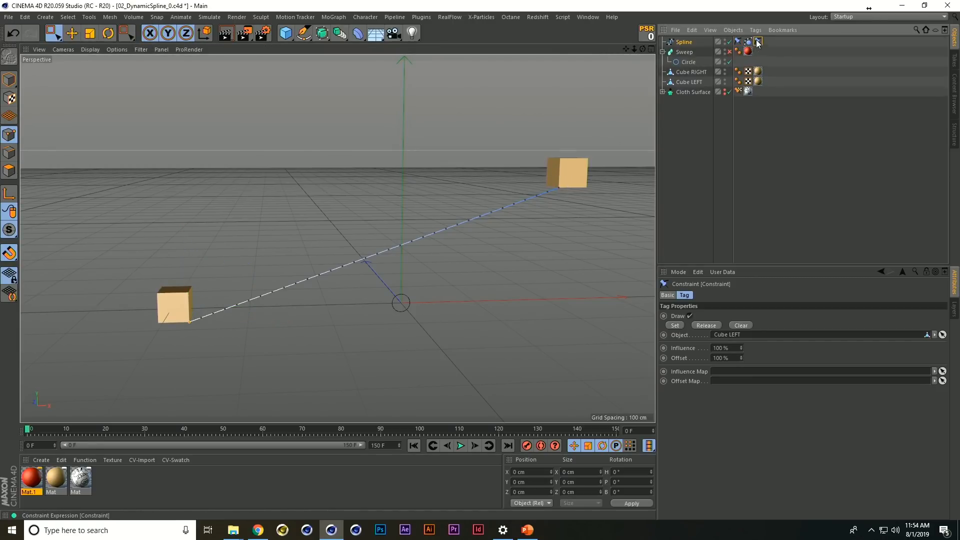
drag(692, 74, 738, 334)
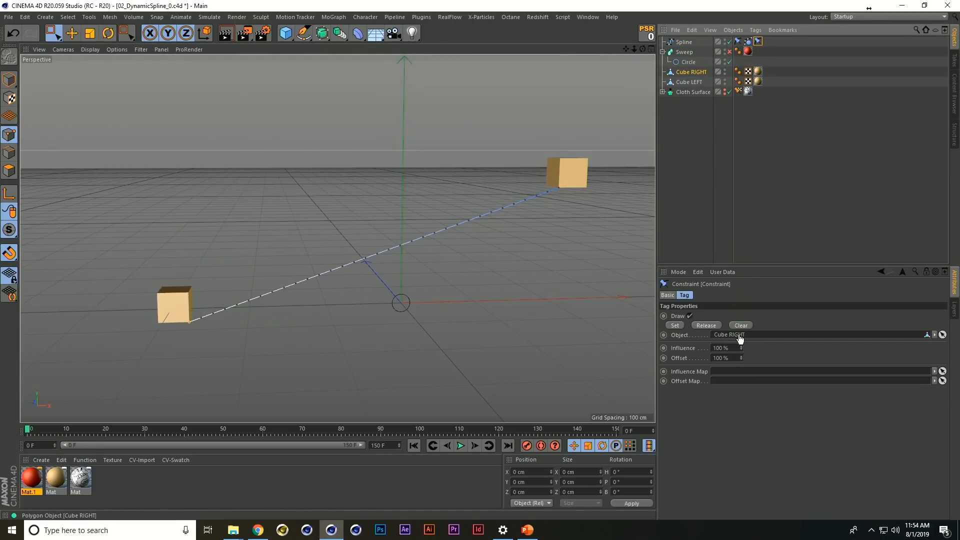
drag(559, 178, 568, 208)
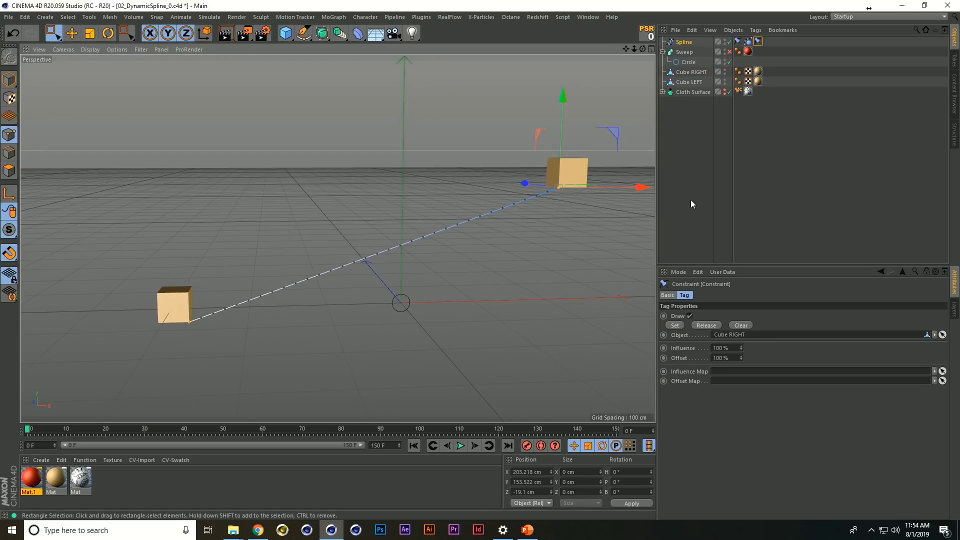
Play the simulation to check the spline hanging between both moving cubes, and stop at frame 55
key(F8)
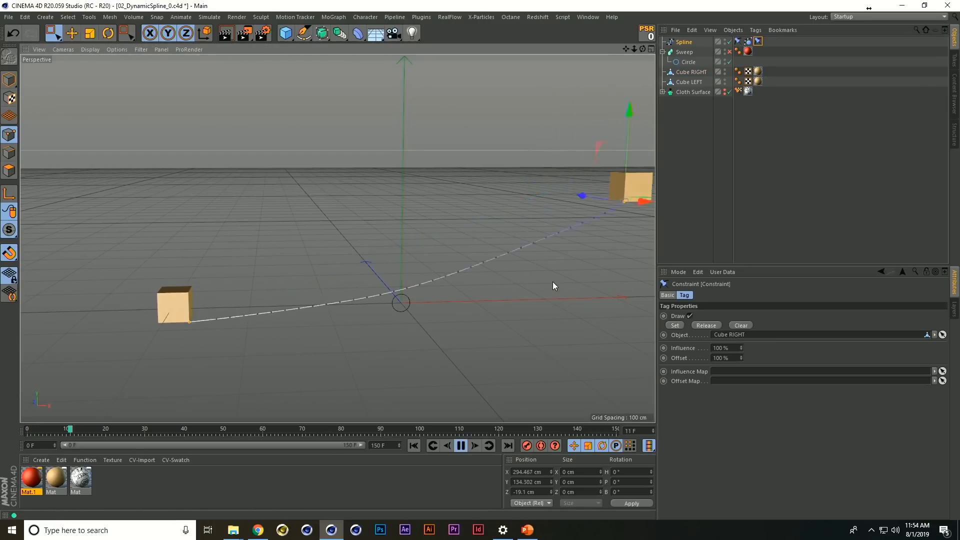
alt+drag(551, 293, 501, 296)
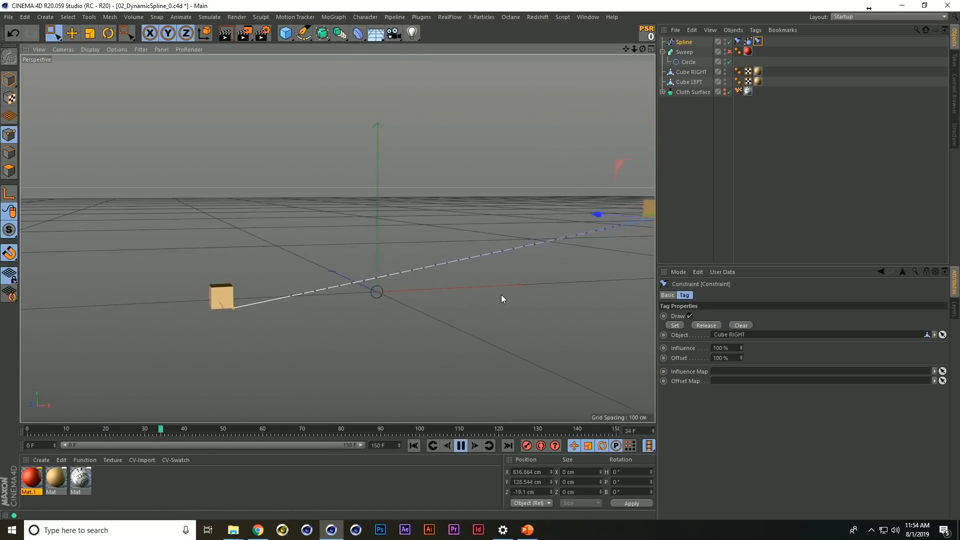
key(F8)
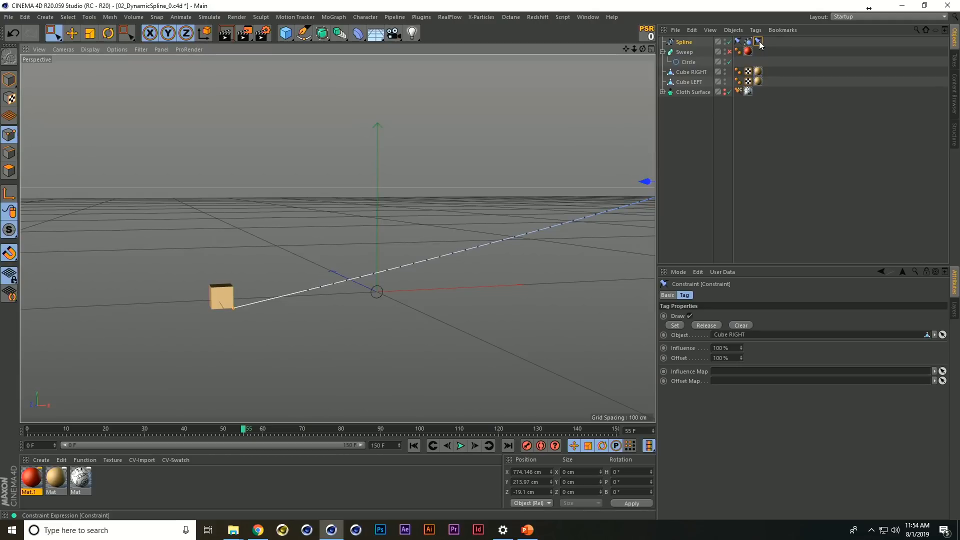
scroll(552, 283, down, 2)
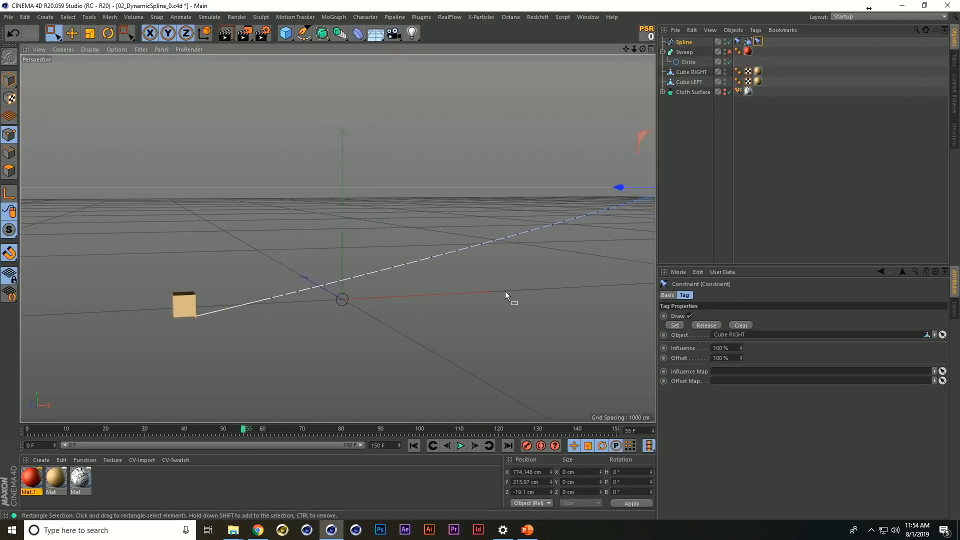
scroll(506, 292, down, 2)
alt+middle_drag(506, 292, 444, 280)
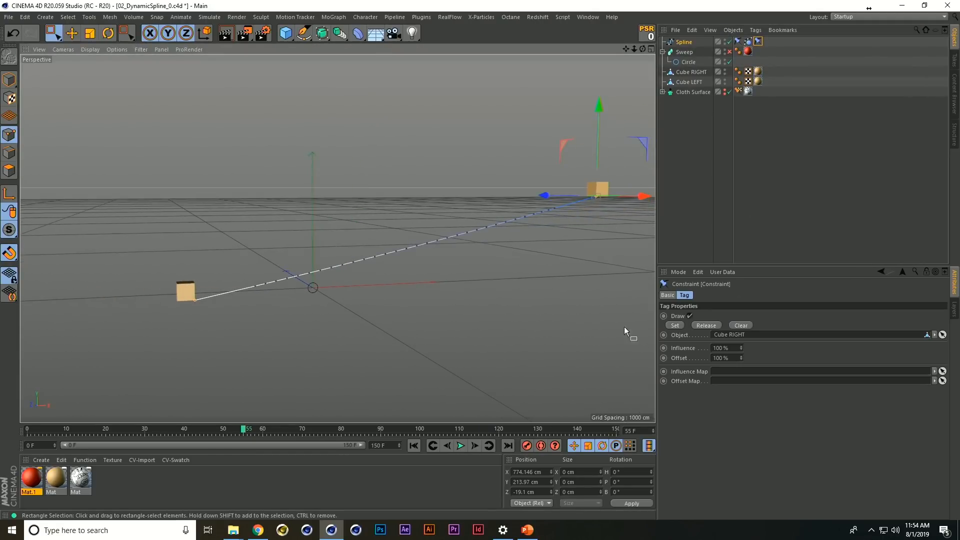
Keyframe the Cube RIGHT constraint's Influence at 100% on frame 55 and at 0% on frame 56
click(664, 348)
drag(730, 349, 695, 351)
text(0)
key(Return)
click(684, 238)
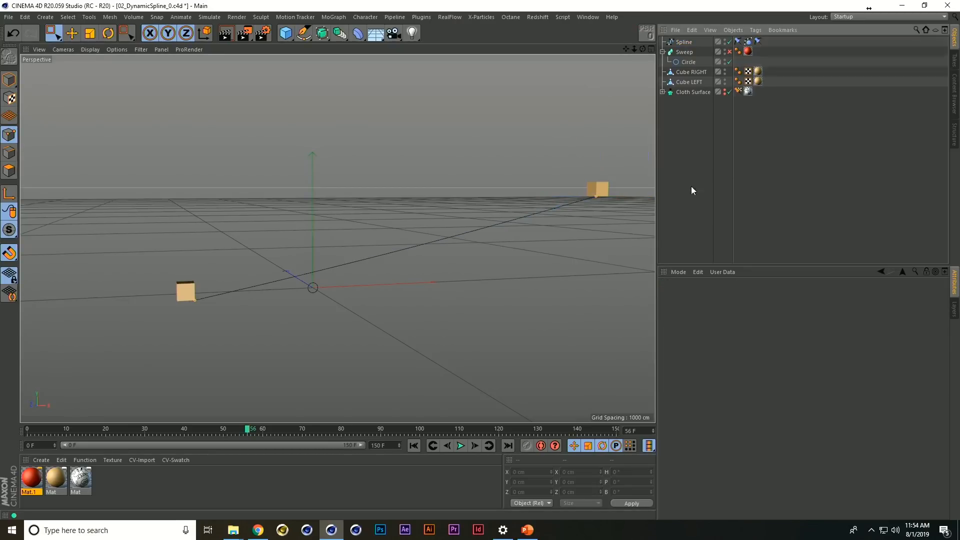
Play the simulation from the start to check the spline's release from Cube RIGHT, and return to frame 0
key(shift+f)
key(F8)
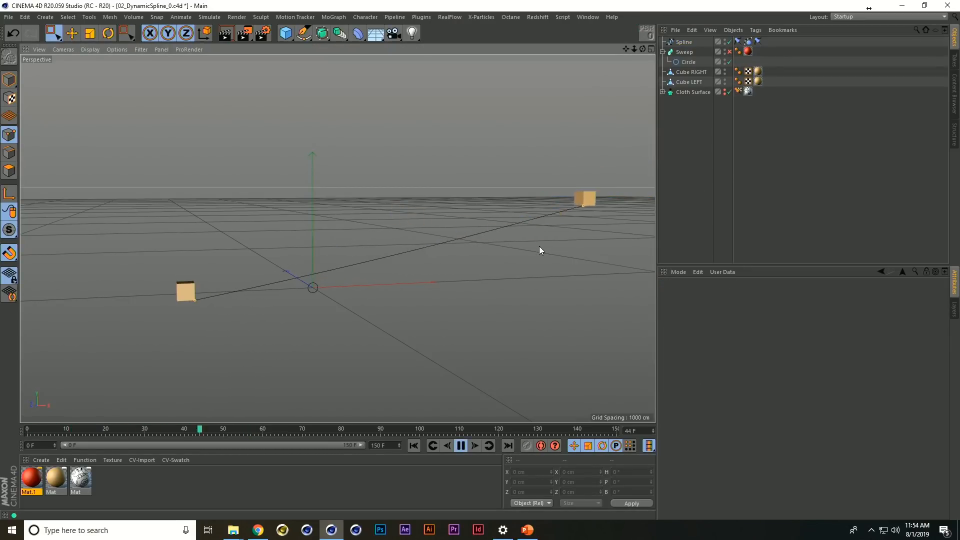
key(F8)
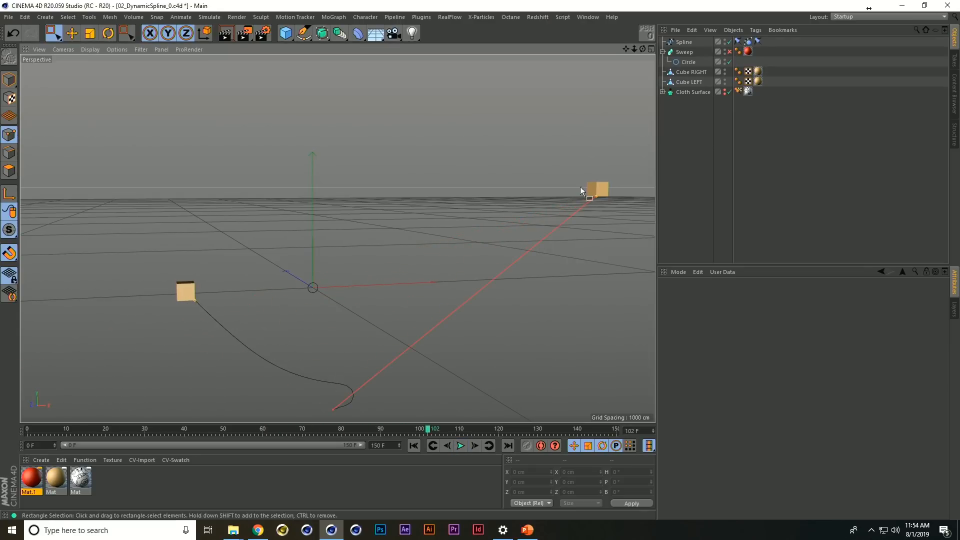
click(730, 52)
key(shift+g)
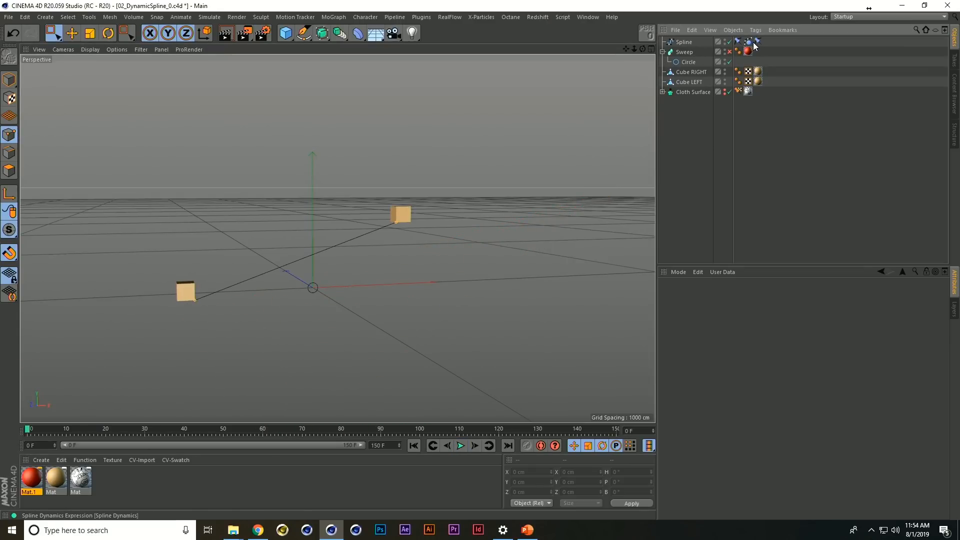
Review the Spline Dynamics tag's properties, place the Spline below Circle inside the Sweep object, and enable the Sweep
click(751, 43)
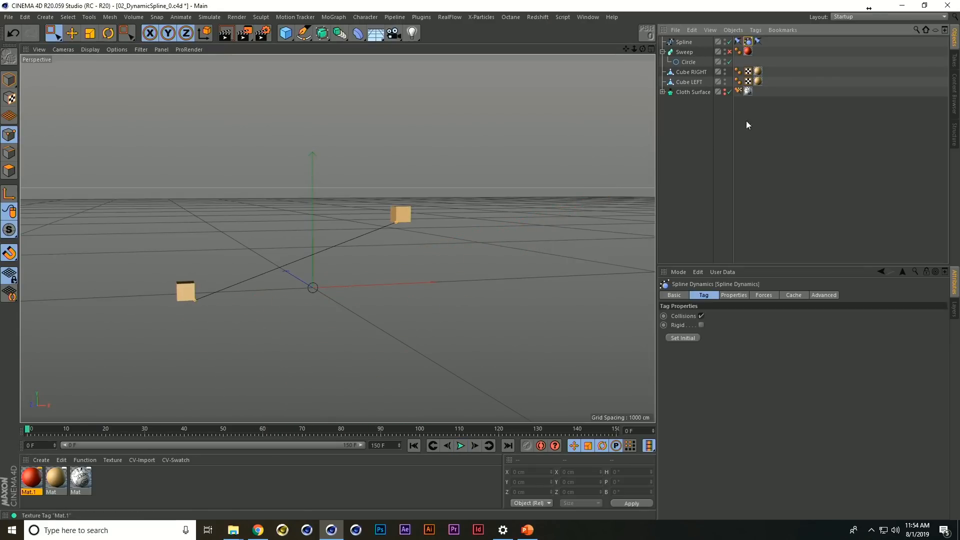
click(738, 294)
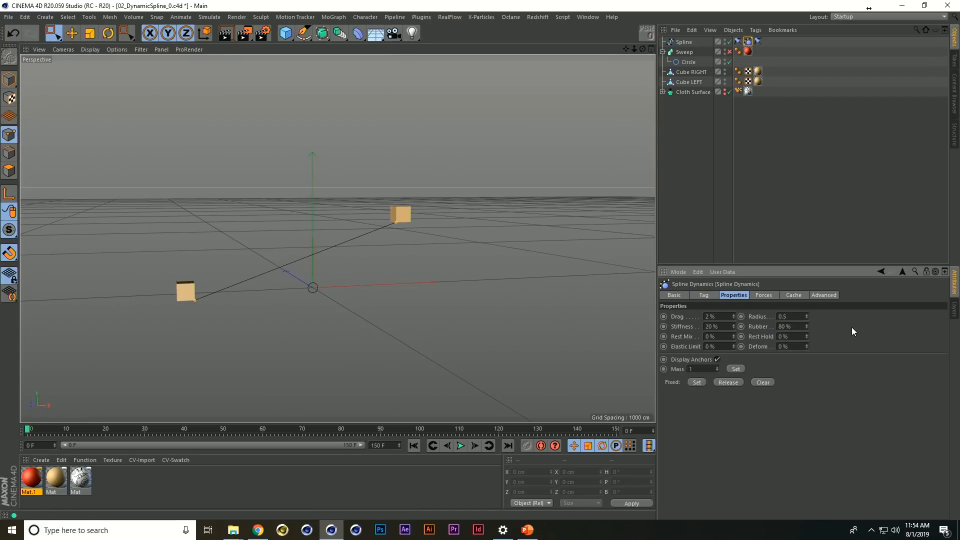
drag(685, 46, 689, 64)
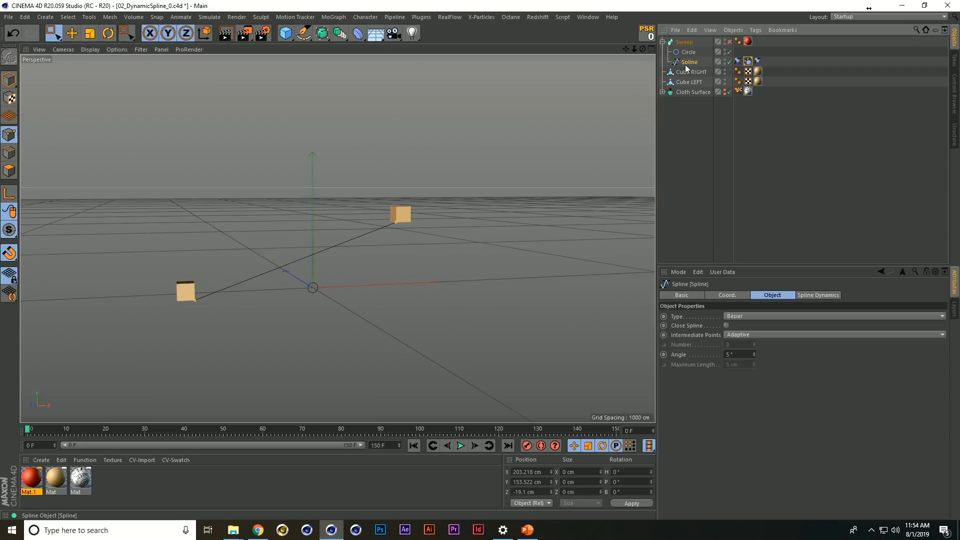
Play the swept spline's simulation from frame 0 twice, and switch to the astronaut animation footage
key(F8)
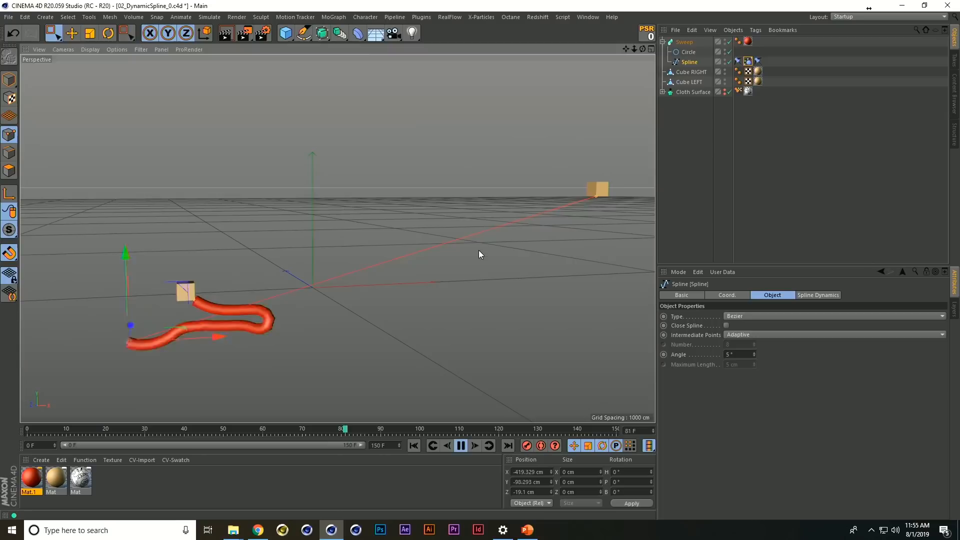
key(F8)
alt+middle_drag(409, 259, 461, 252)
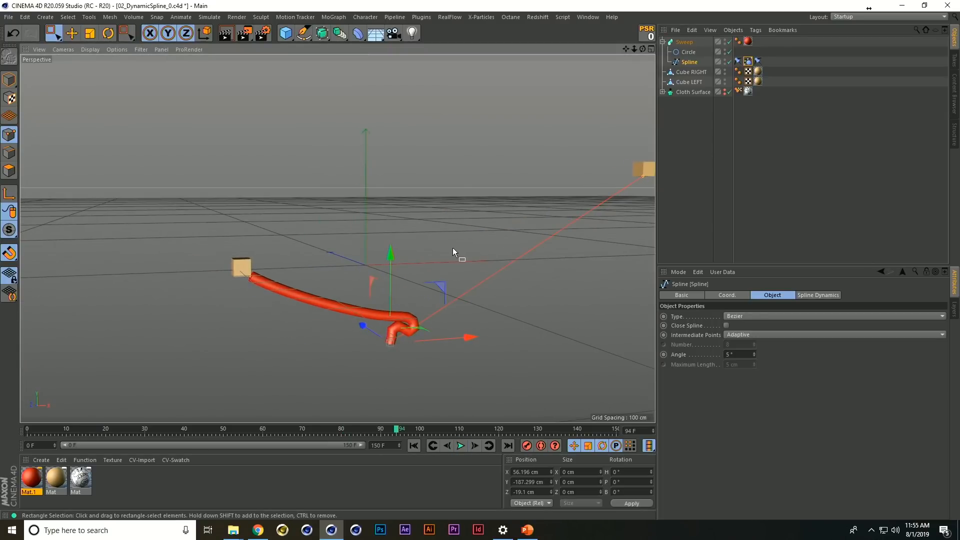
key(shift+f)
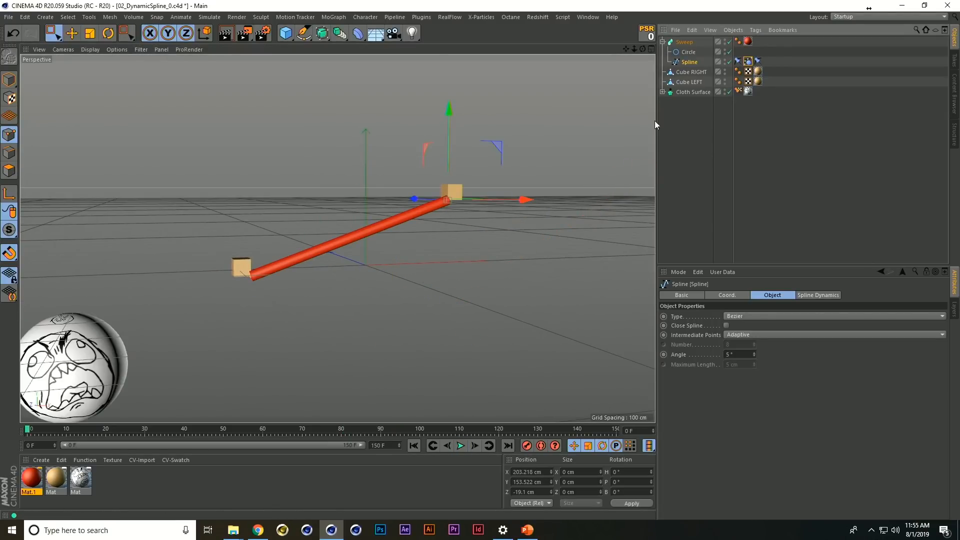
alt+middle_drag(291, 265, 356, 247)
key(F8)
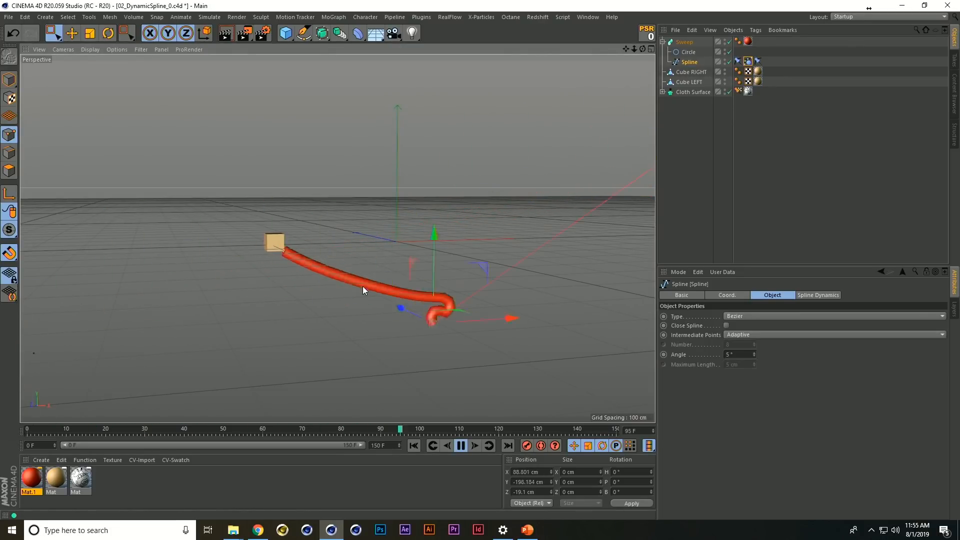
key(F8)
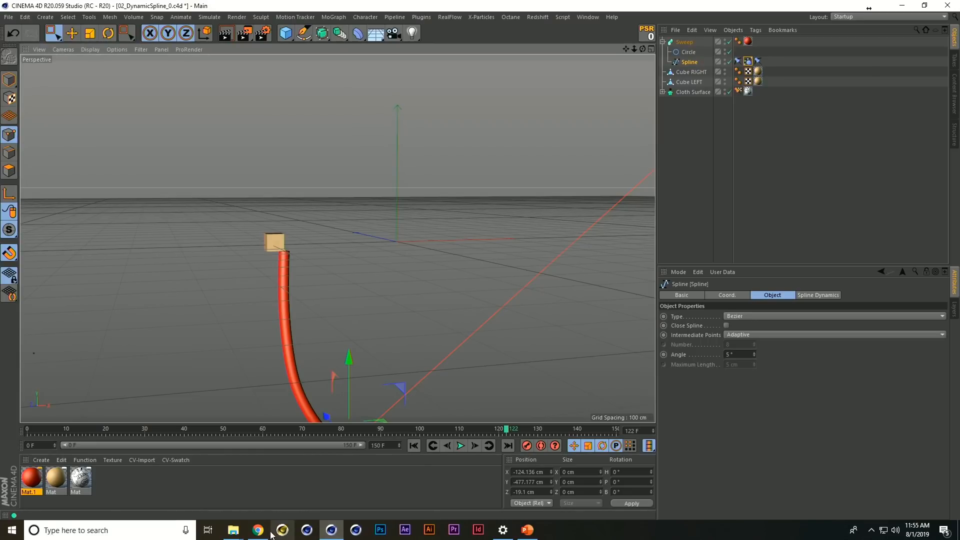
key(alt+Tab)
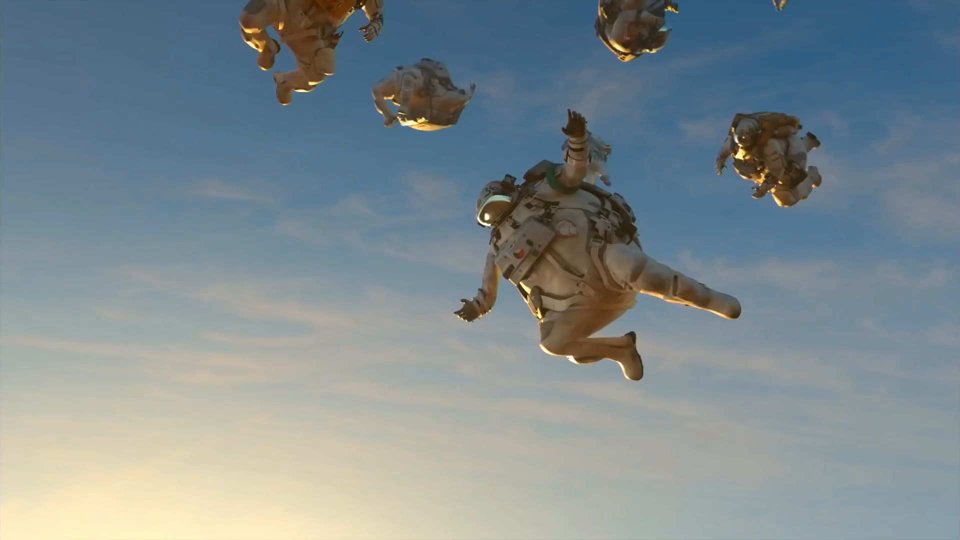
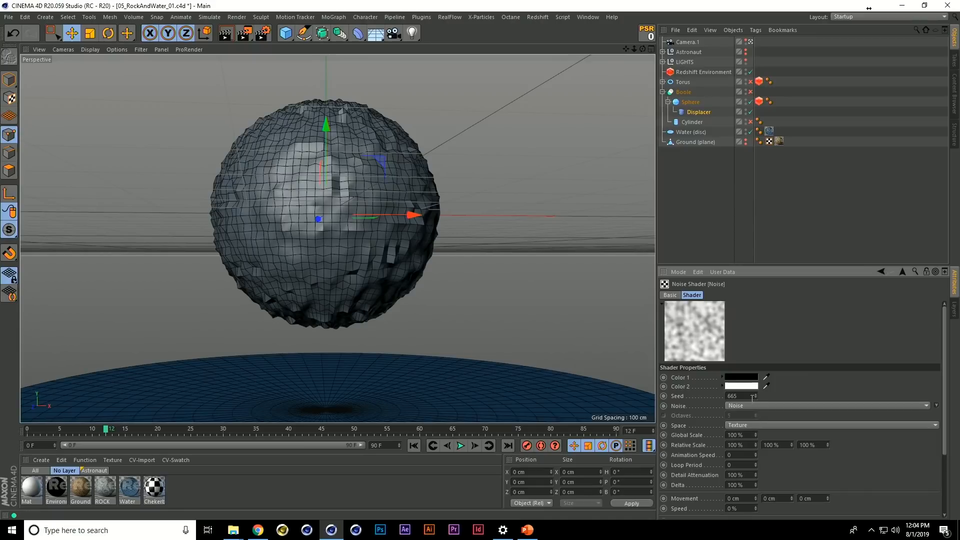
Set the Sphere Displacer's Height to 16 cm and its noise shader's Global Scale to 298 %
drag(754, 431, 750, 339)
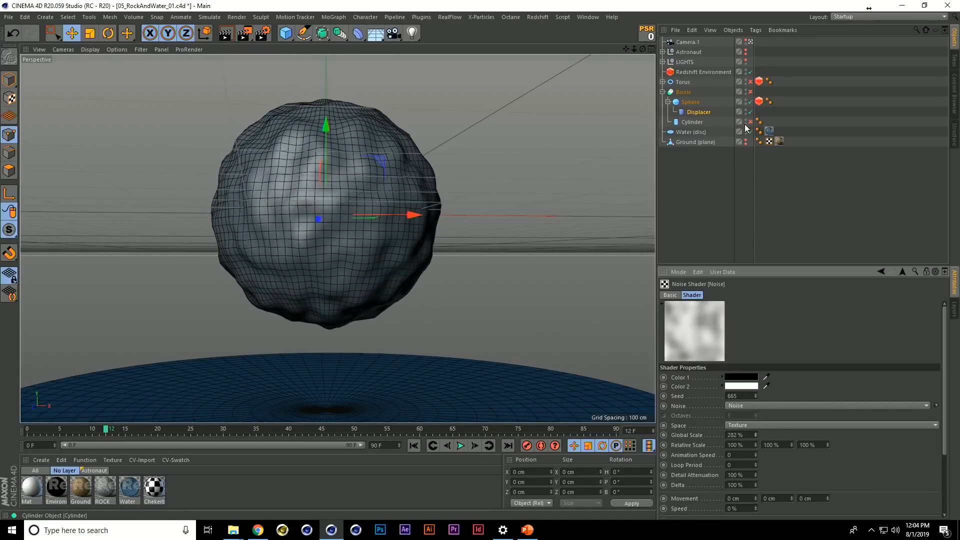
click(700, 111)
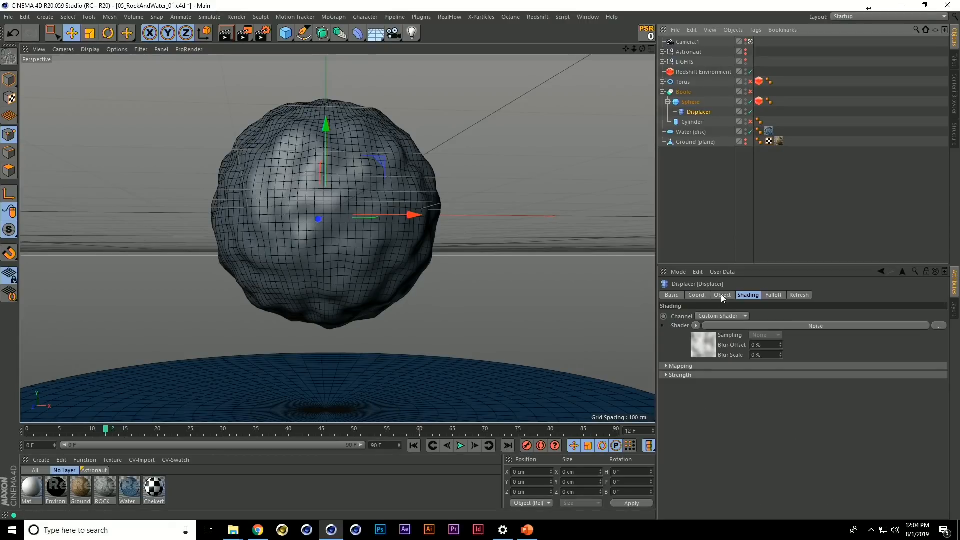
click(721, 295)
drag(728, 339, 731, 335)
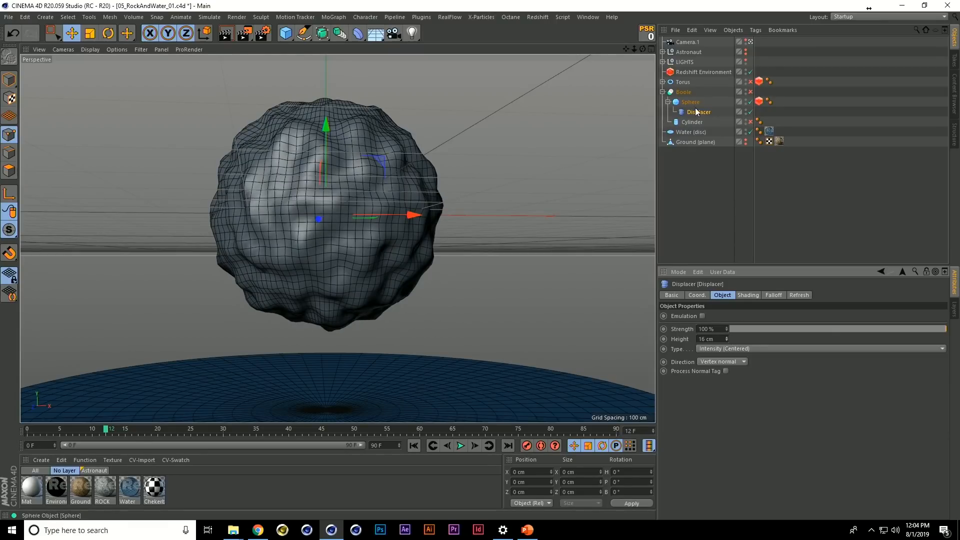
click(746, 295)
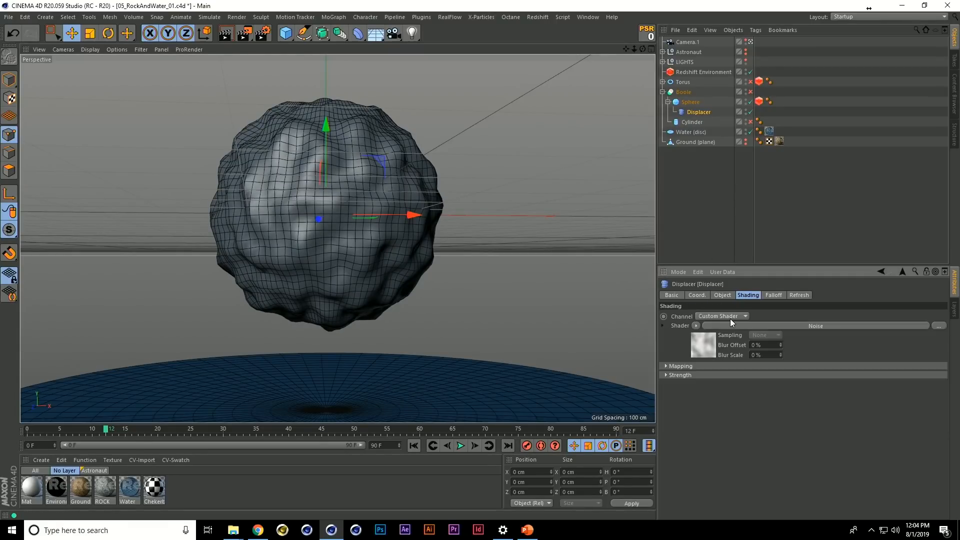
click(702, 348)
drag(757, 437, 758, 426)
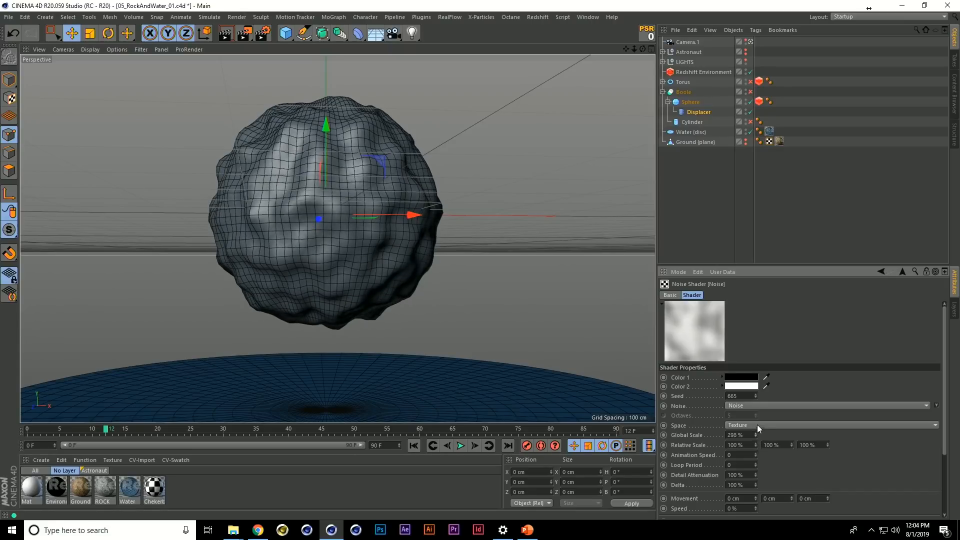
Animate the noise with Animation Speed 1, a 1 cm Y Movement and Speed 0.5 %, and play it from the start
key(F8)
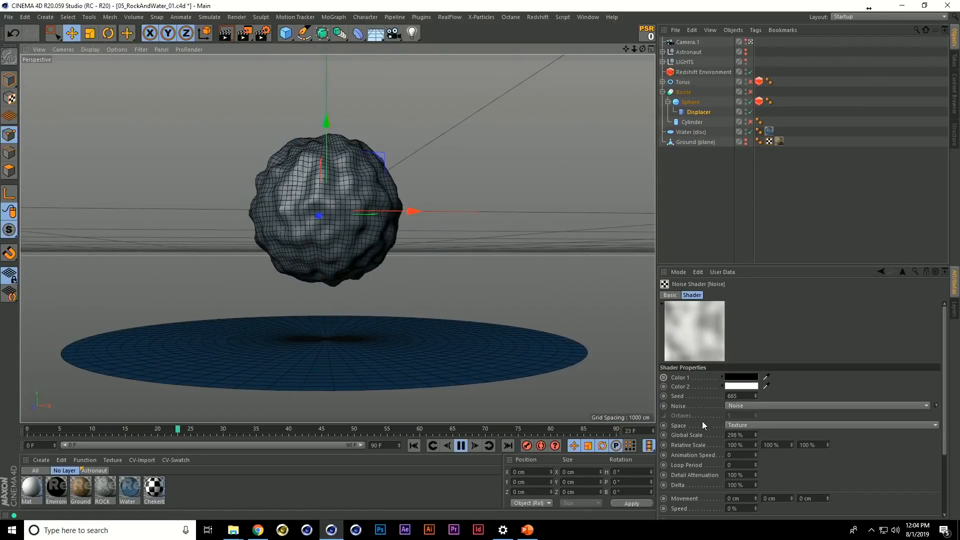
key(F8)
click(756, 453)
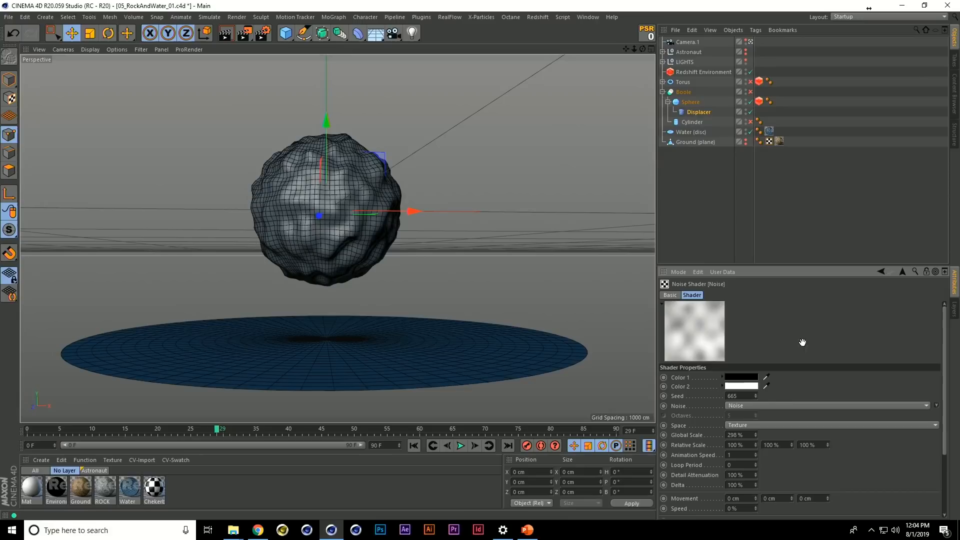
key(F8)
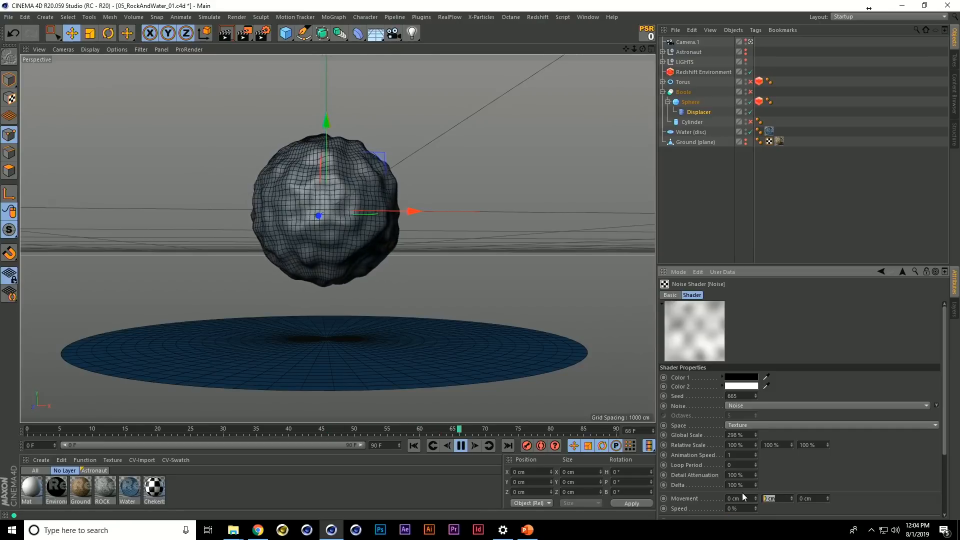
text(0.5)
key(Return)
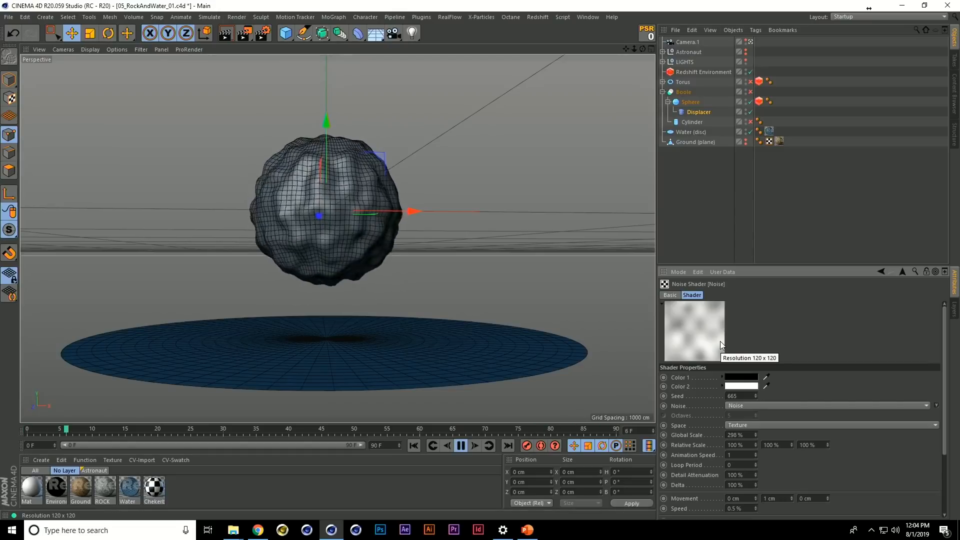
key(shift+f)
key(F8)
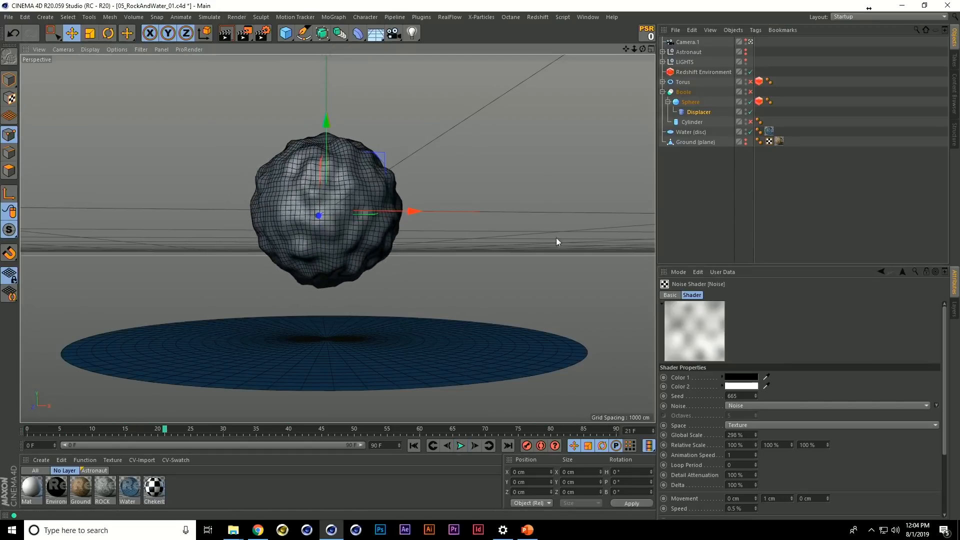
Enable the Torus and its child Displacer, and play the animation to check the deformation
click(692, 83)
click(748, 82)
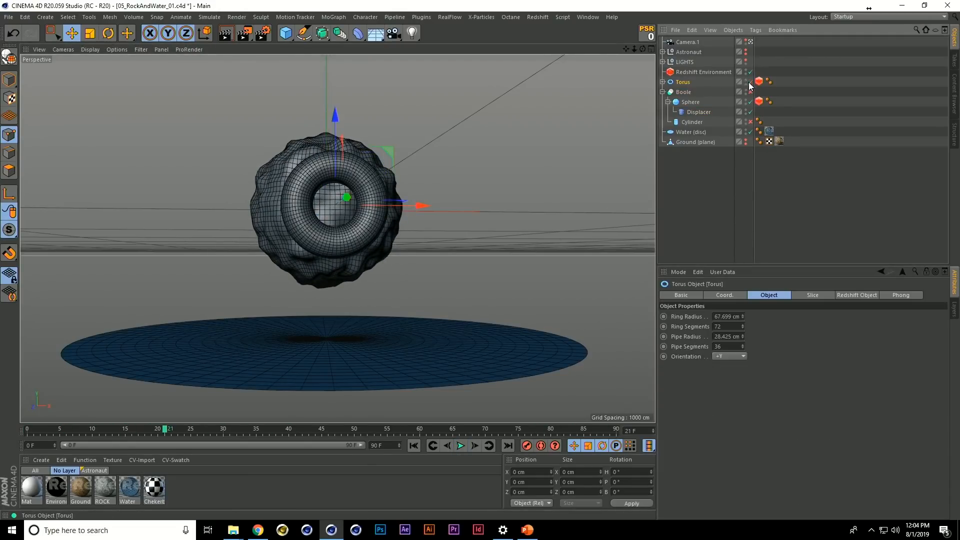
click(663, 81)
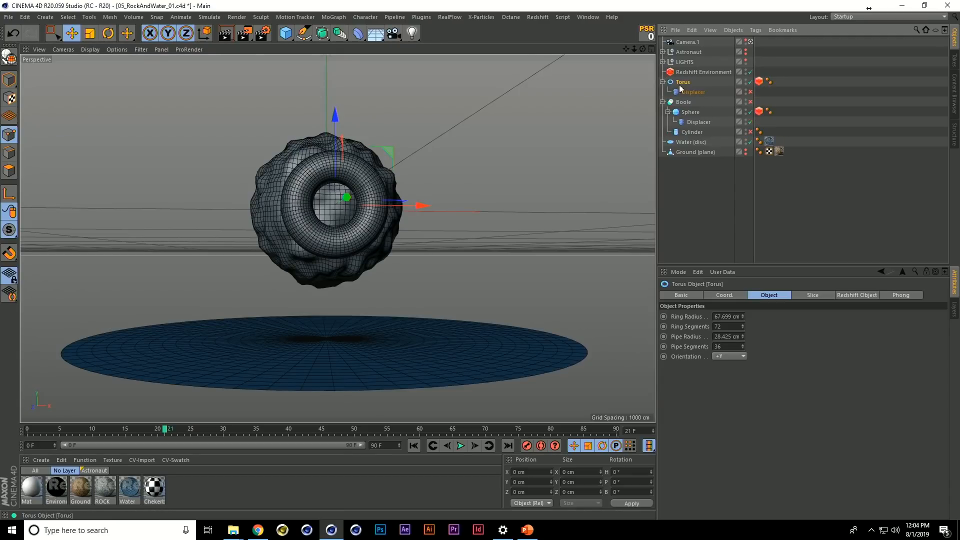
click(750, 92)
key(F8)
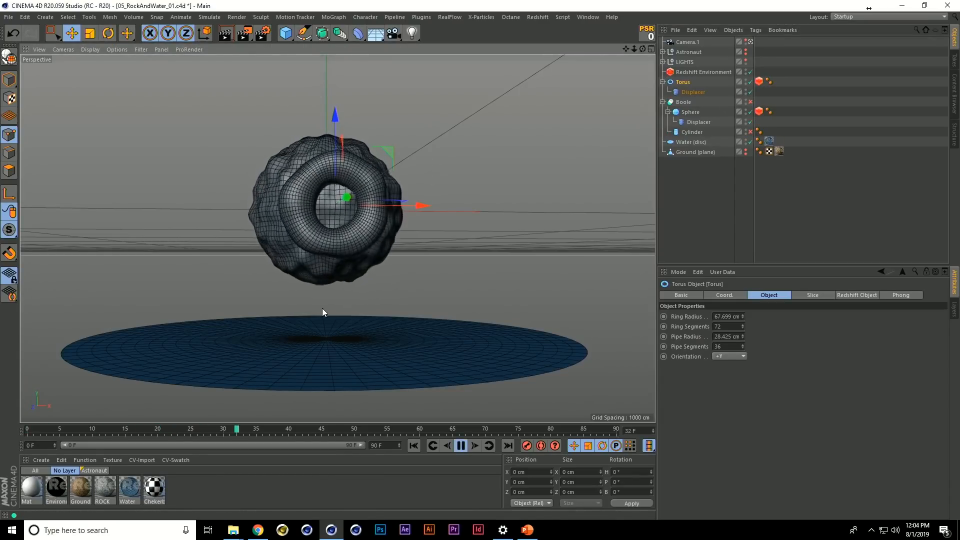
key(F8)
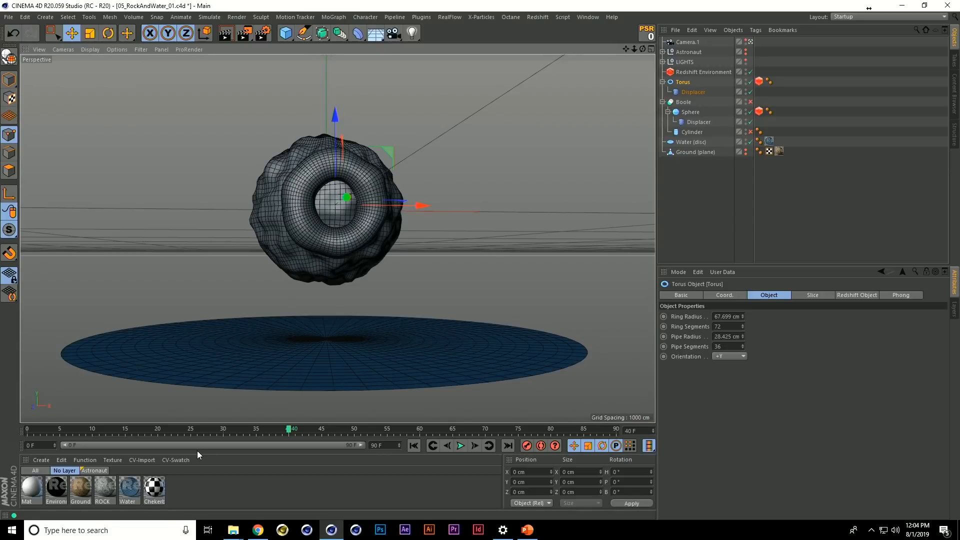
Apply the Chekerboard material to the Torus
drag(162, 494, 555, 248)
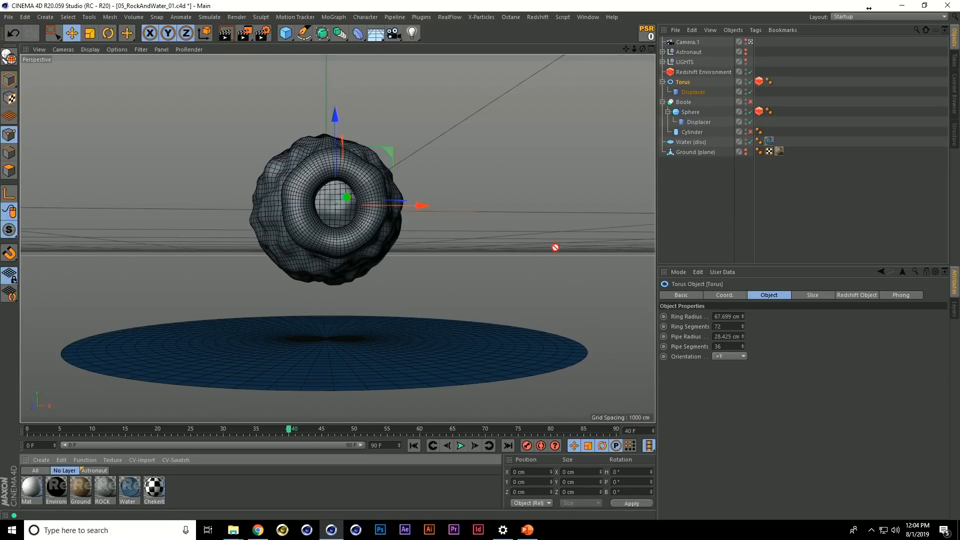
drag(688, 83, 687, 81)
click(687, 81)
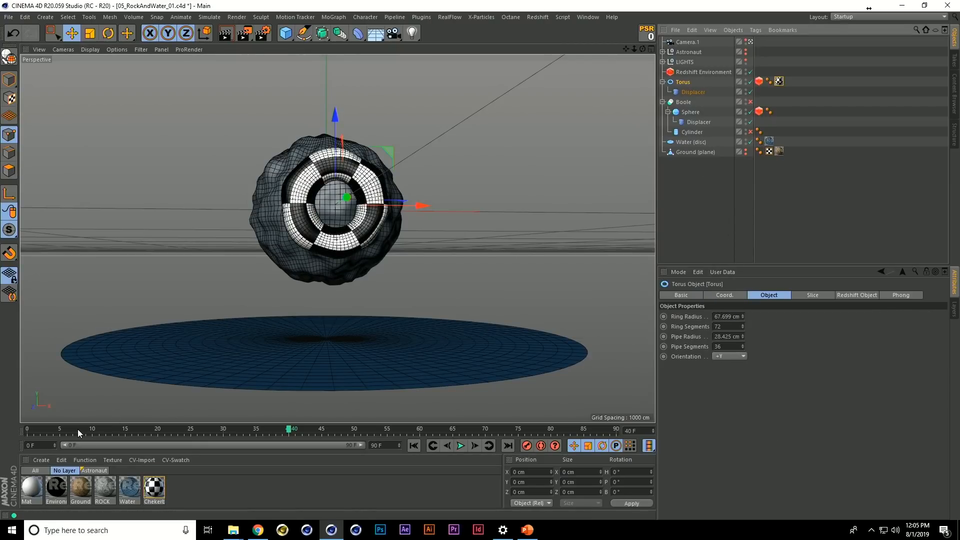
Keyframe the Torus texture tag's Offset V at 0 % on frame 1 and -82 % on frame 57, and play the animation
drag(78, 430, 33, 430)
click(779, 81)
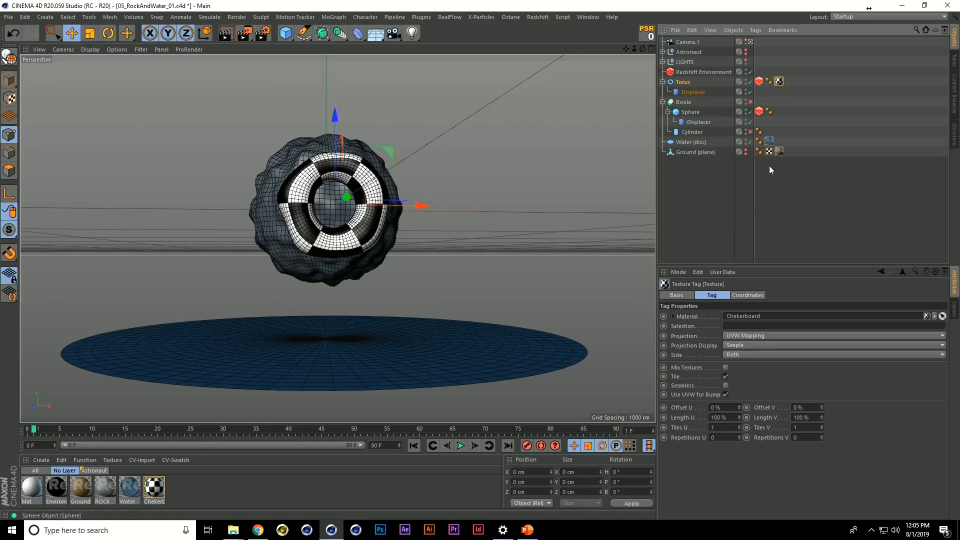
drag(822, 410, 829, 425)
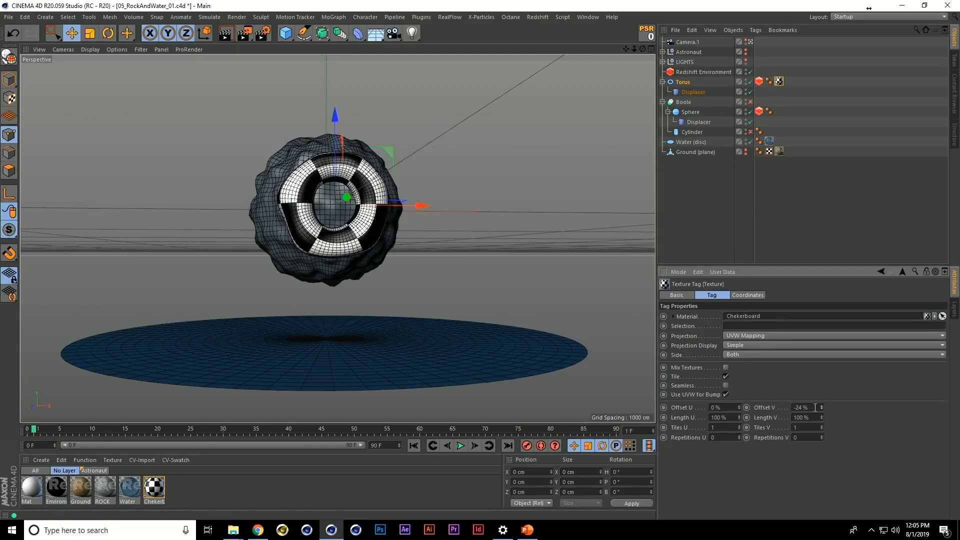
key(Return)
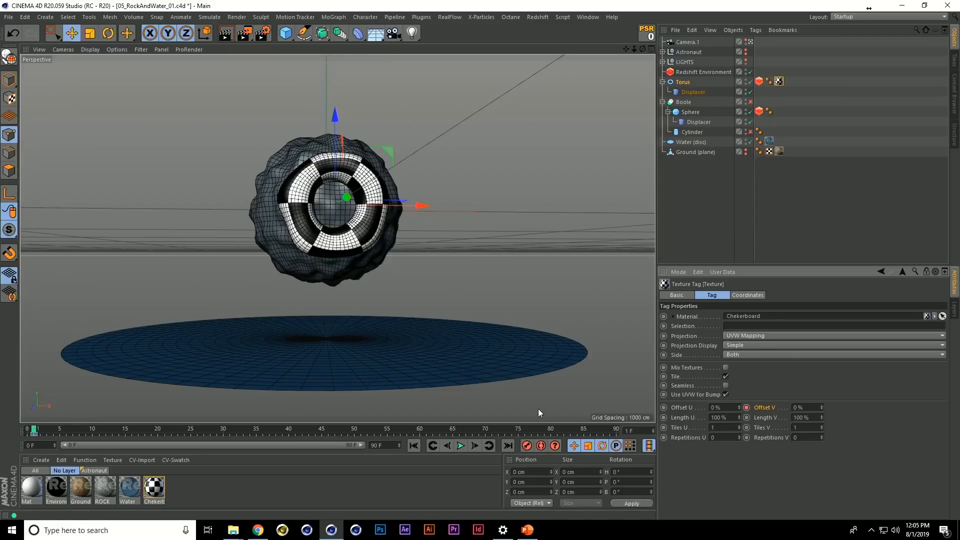
click(401, 429)
drag(822, 408, 789, 439)
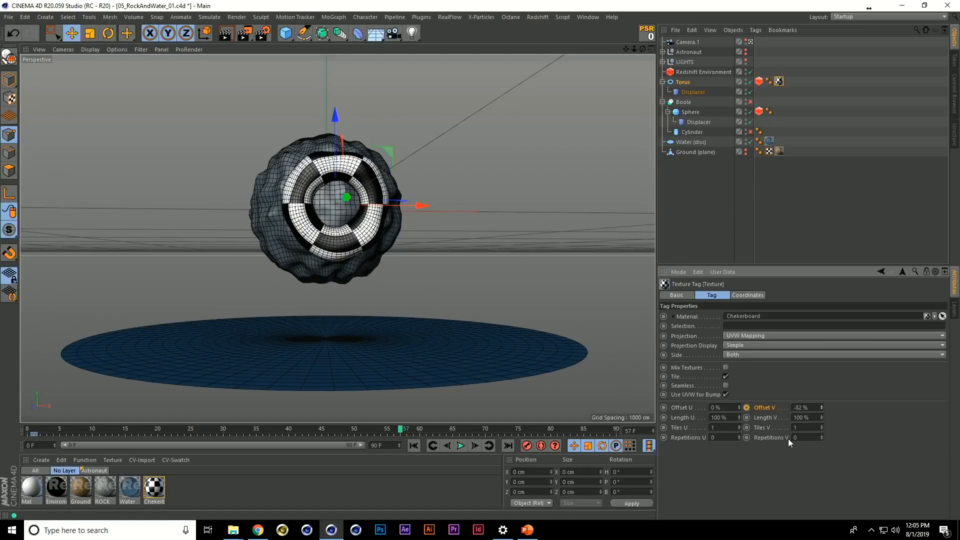
key(F8)
click(698, 229)
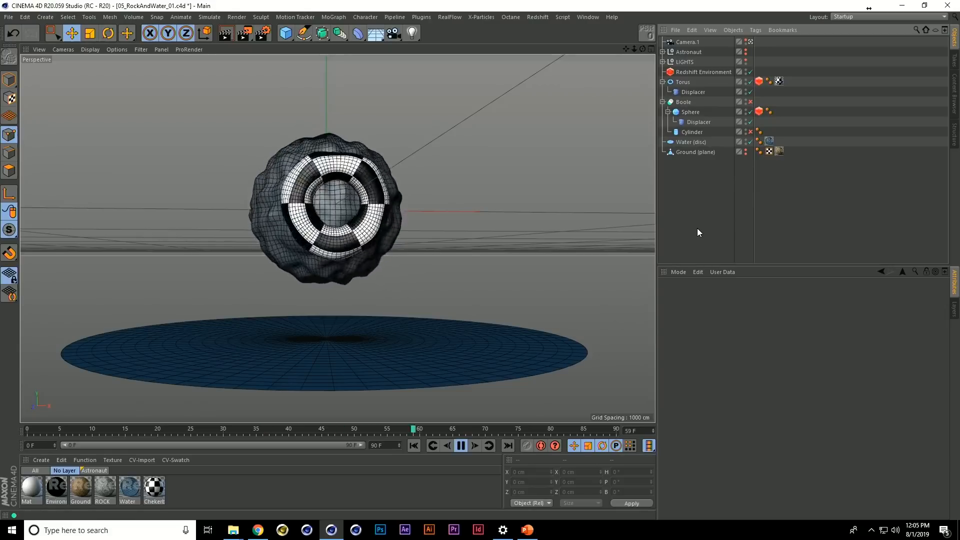
key(F8)
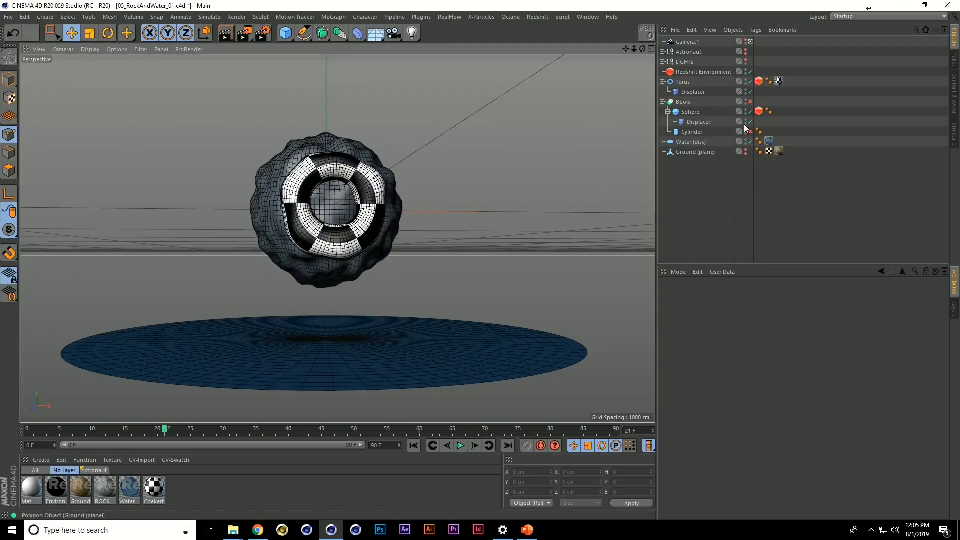
Add a Formula deformer as a child of the Water disc and scale it down to about 209 cm wide and deep
click(712, 142)
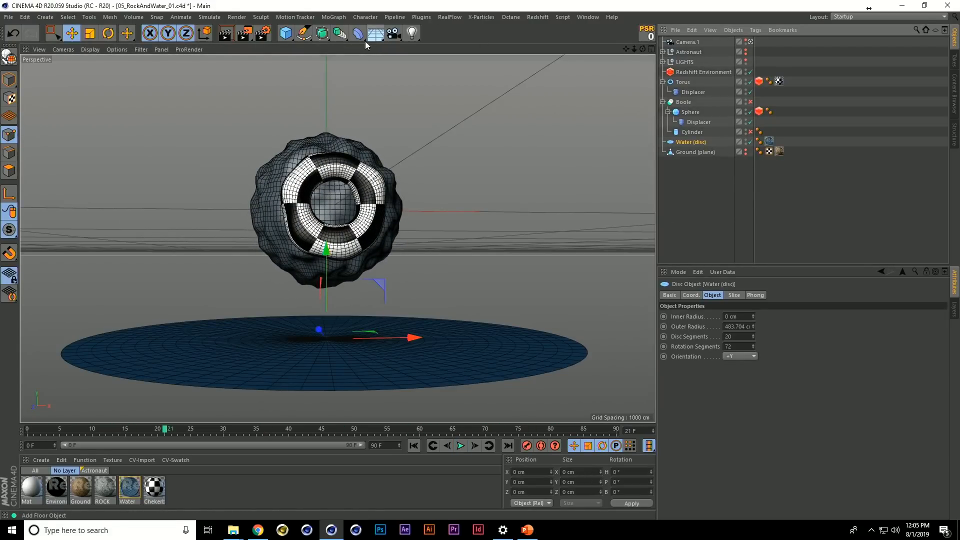
click(362, 40)
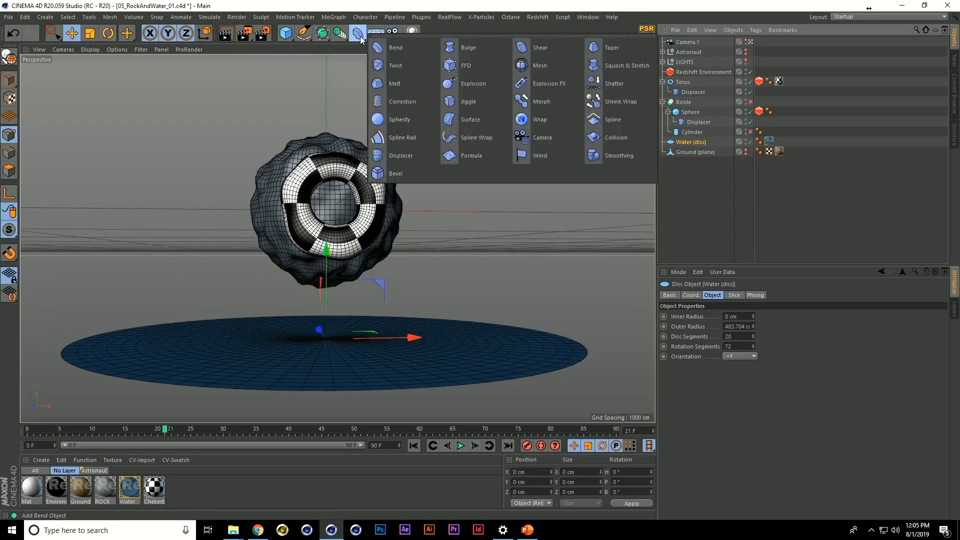
shift+click(469, 150)
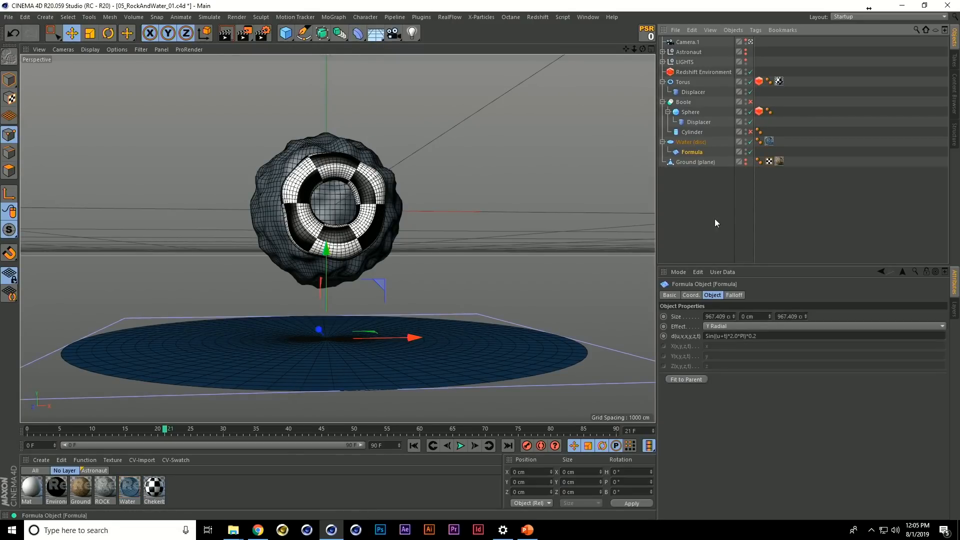
key(t)
drag(551, 248, 226, 319)
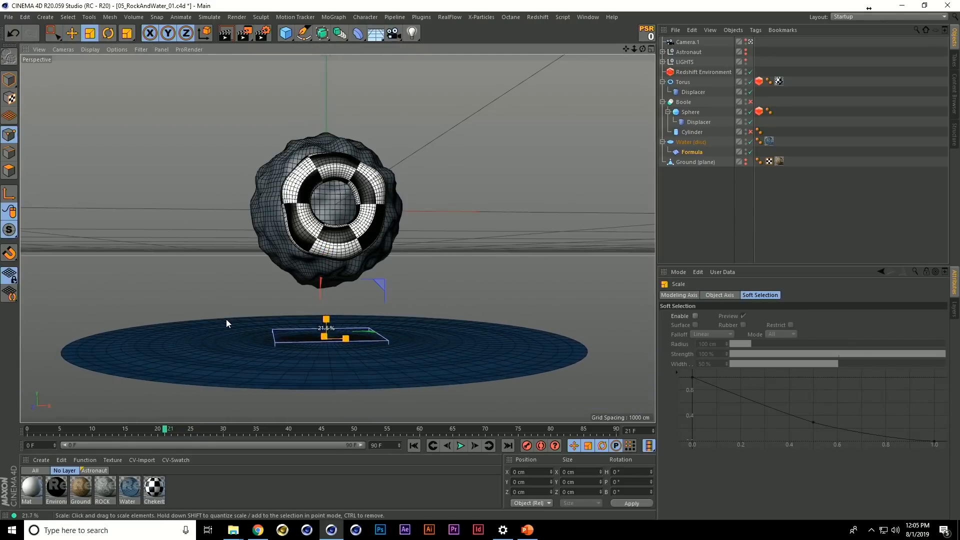
Set the Formula deformer's Y size to 36.28 cm and its formula to Sin((u-t)*2.0*PI)*0.2, playing the animation to check the ripples
click(710, 151)
drag(773, 316, 772, 304)
key(F8)
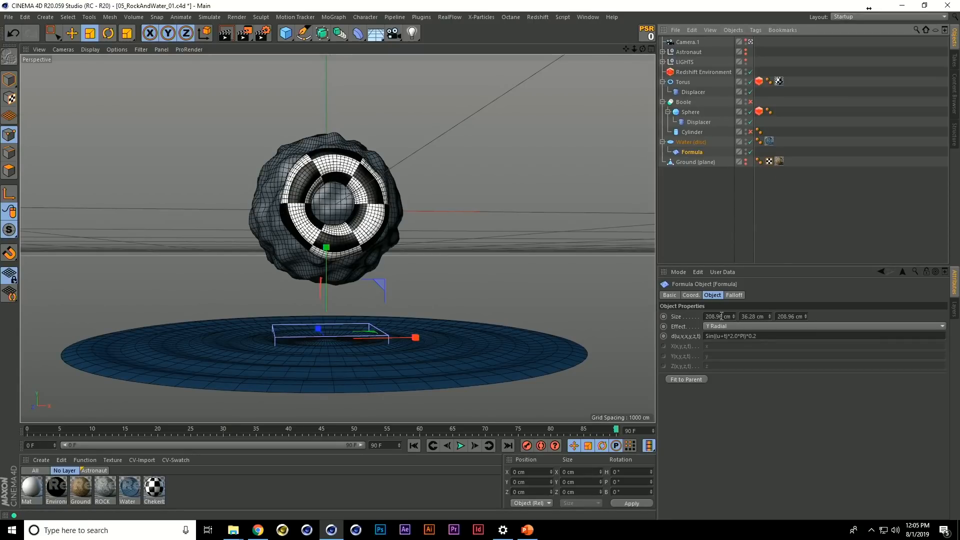
double_click(723, 337)
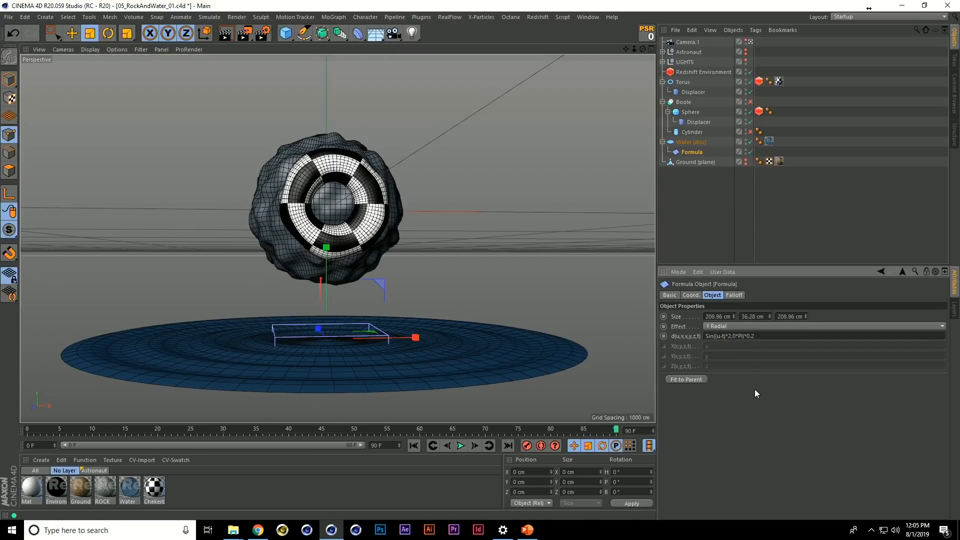
key(F8)
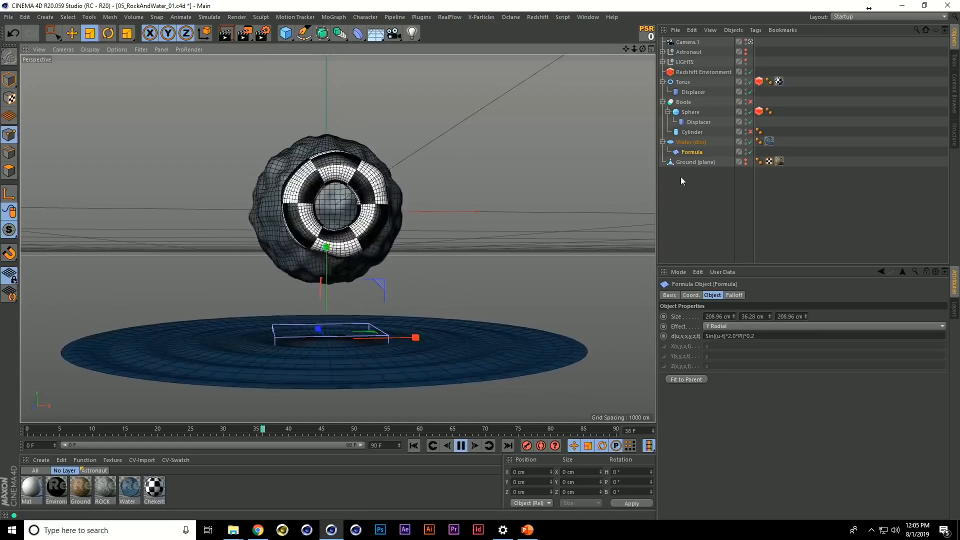
key(F8)
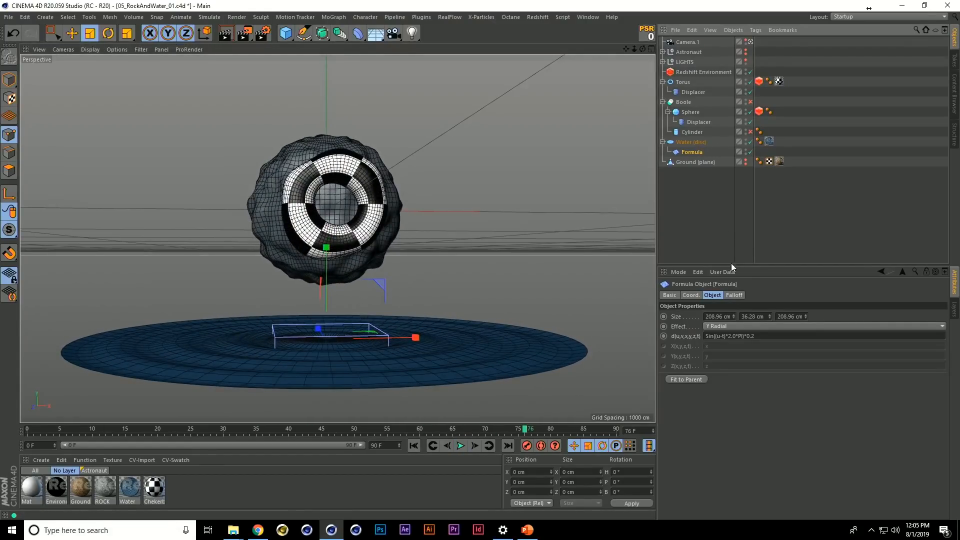
Add a Spherical Field to the Formula's falloff, enlarge it over most of the water disc with Y locked, and play the animation
click(735, 295)
click(694, 389)
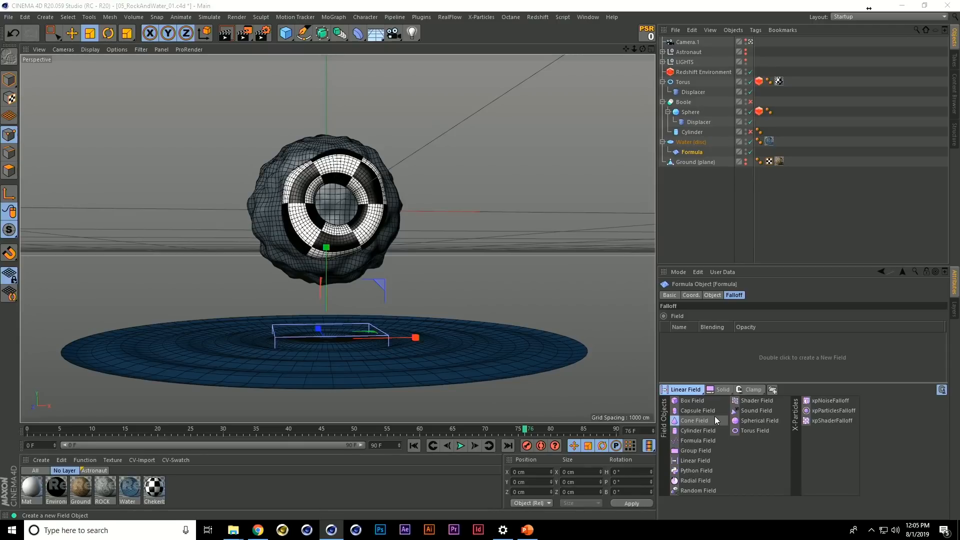
click(739, 422)
key(t)
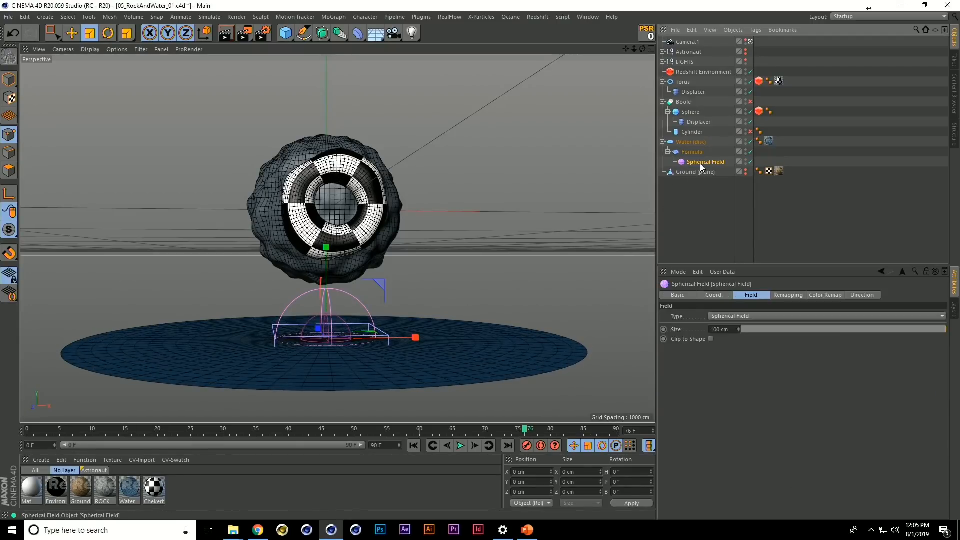
key(y)
drag(403, 284, 851, 285)
key(F8)
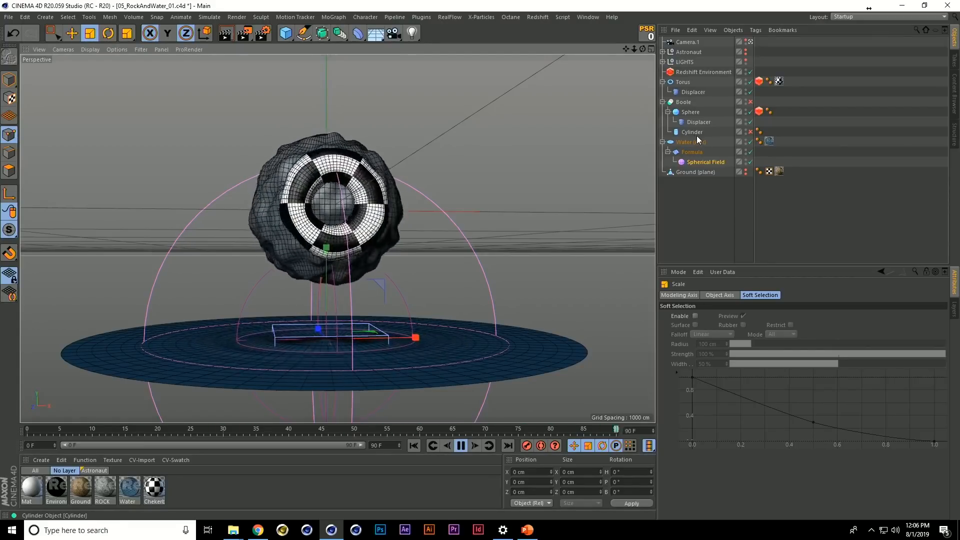
Select the Torus and then the Sphere under the Boole, and stop the animation playback
click(684, 82)
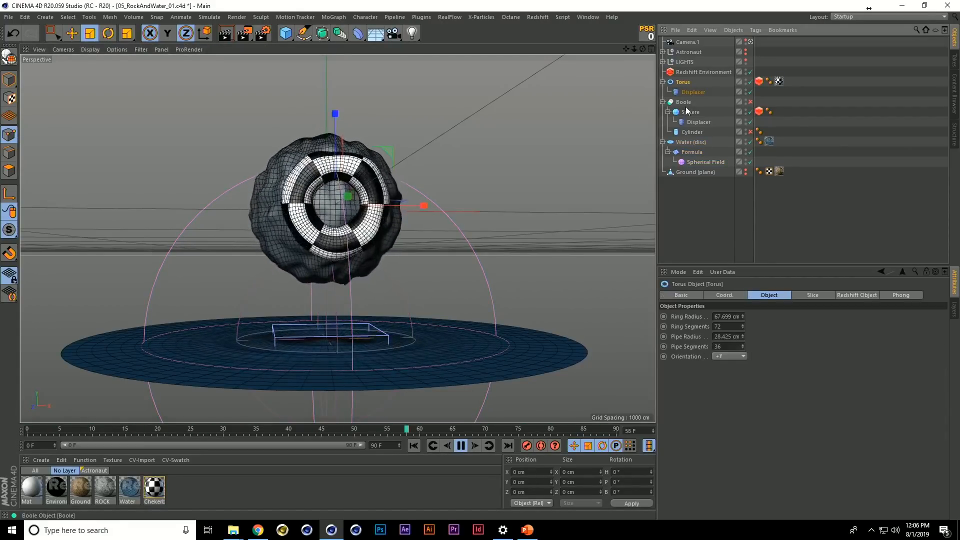
click(688, 114)
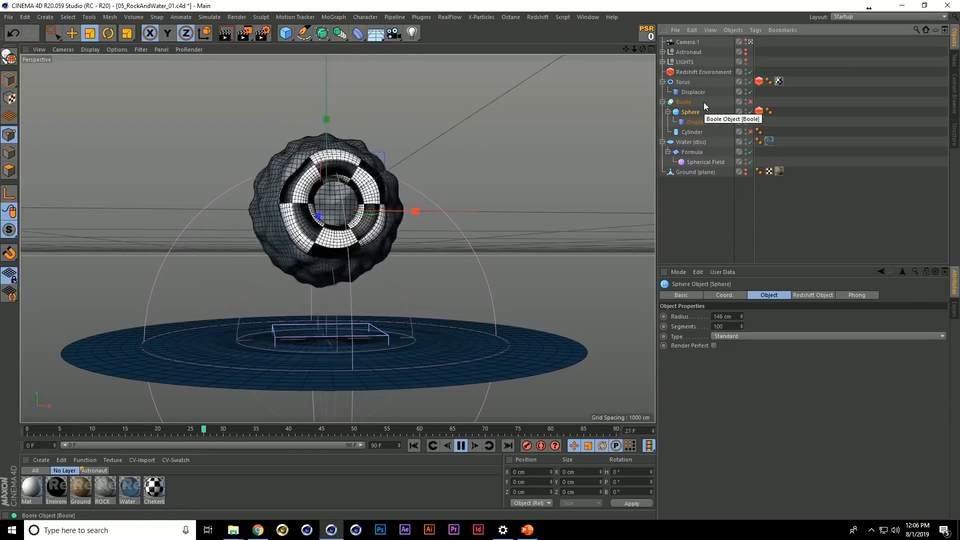
key(F8)
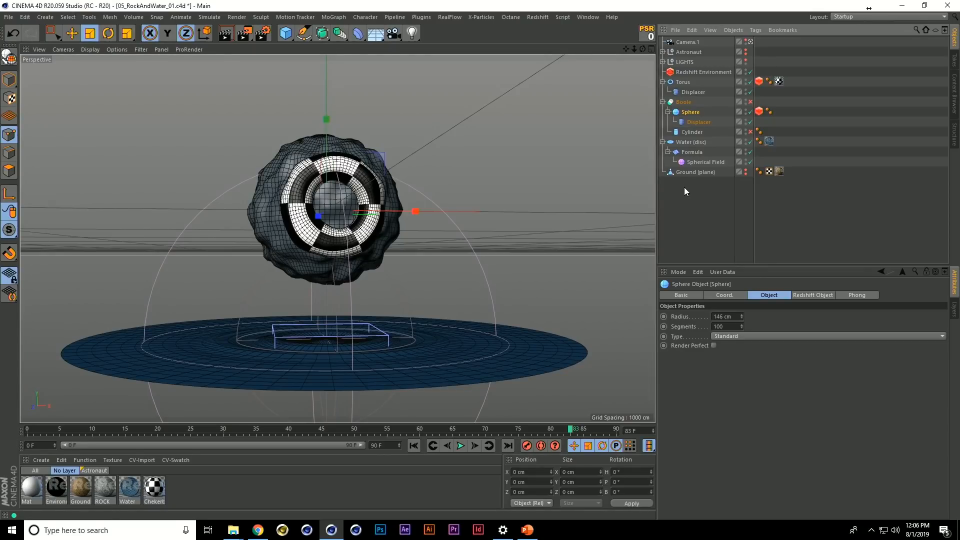
Show Ground (plane) in the viewport and raise it in Model mode to a Y position of about -226 cm
click(746, 171)
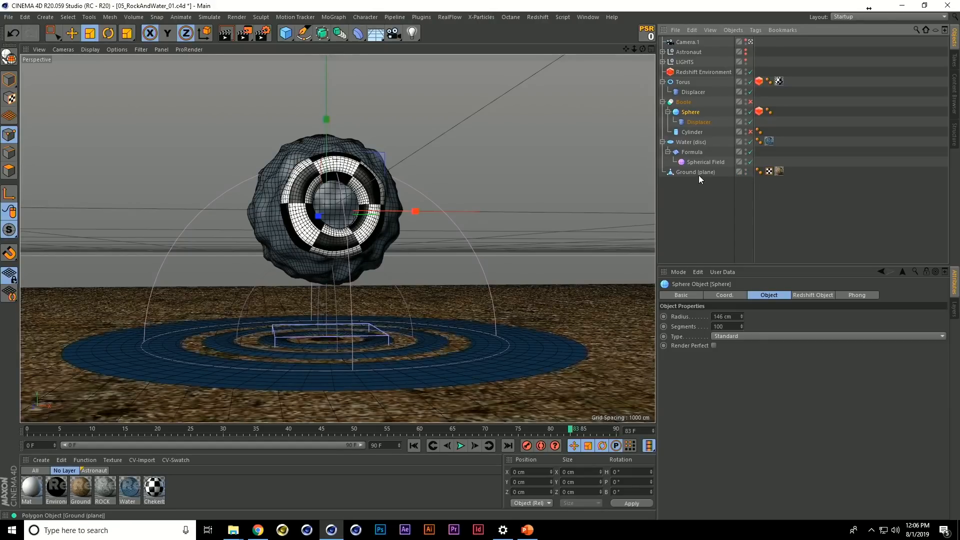
click(699, 171)
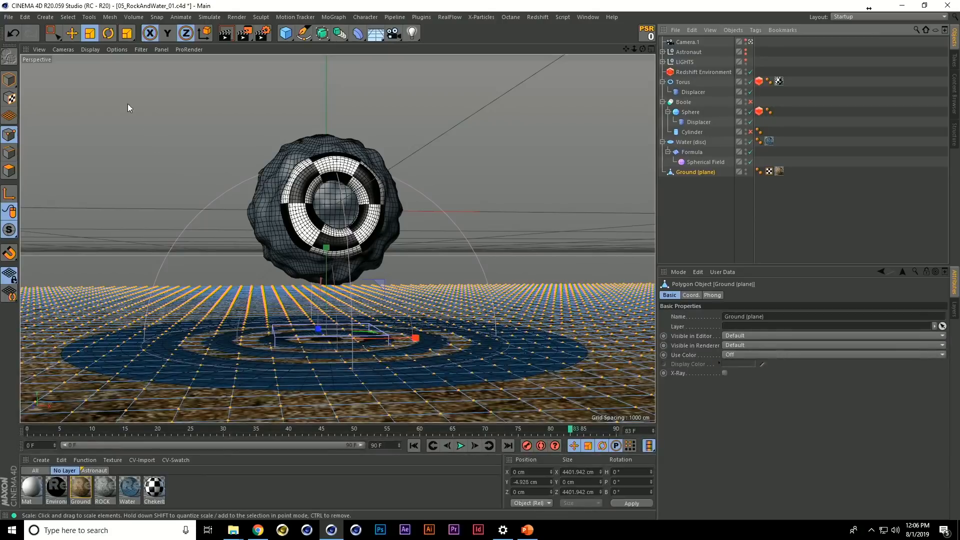
click(9, 79)
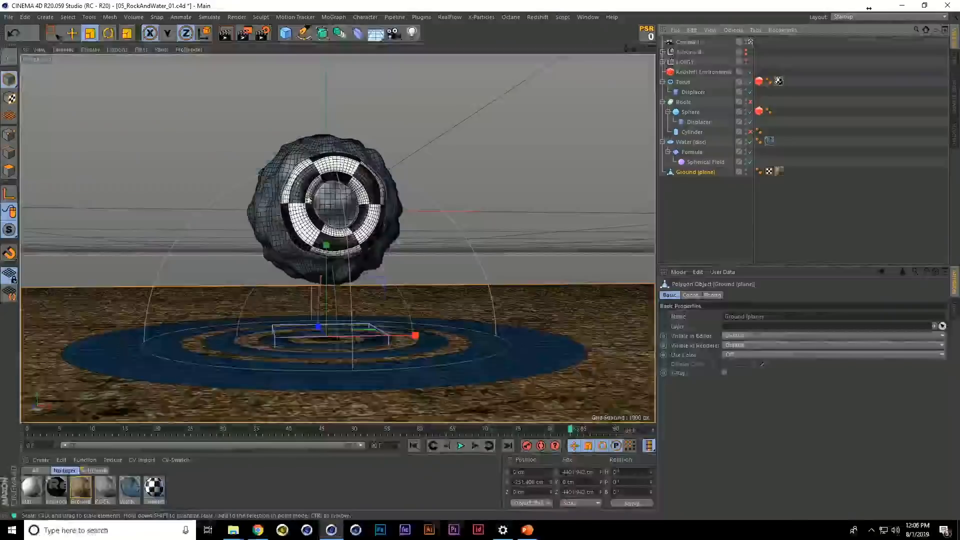
key(e)
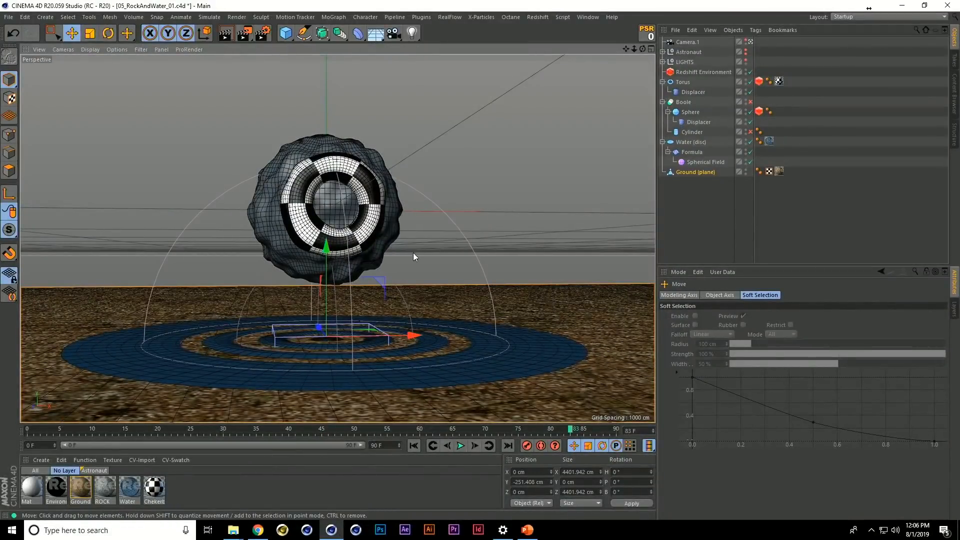
drag(326, 267, 326, 242)
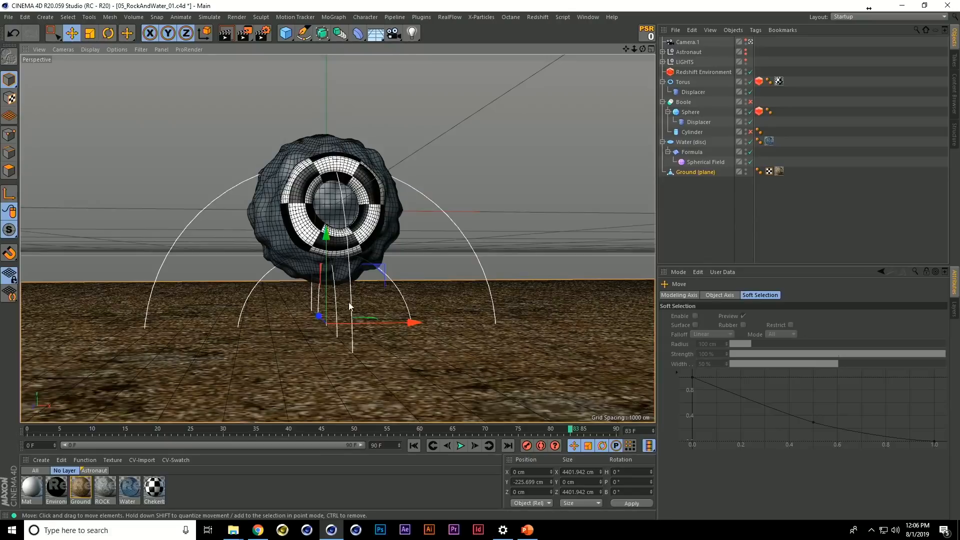
Activate the Grab sculpting brush for Ground (plane)
alt+drag(352, 306, 343, 330)
alt+middle_drag(343, 330, 367, 281)
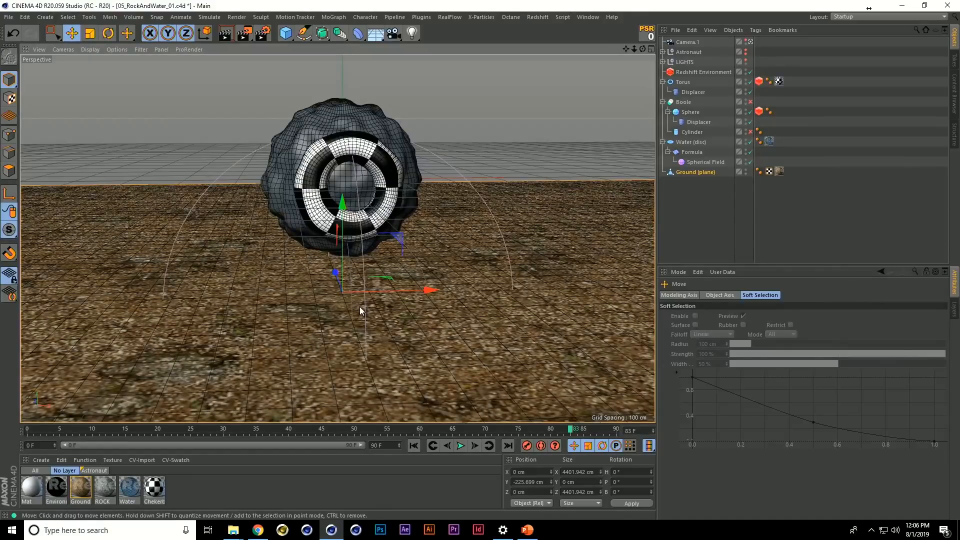
key(shift+c)
text(grab)
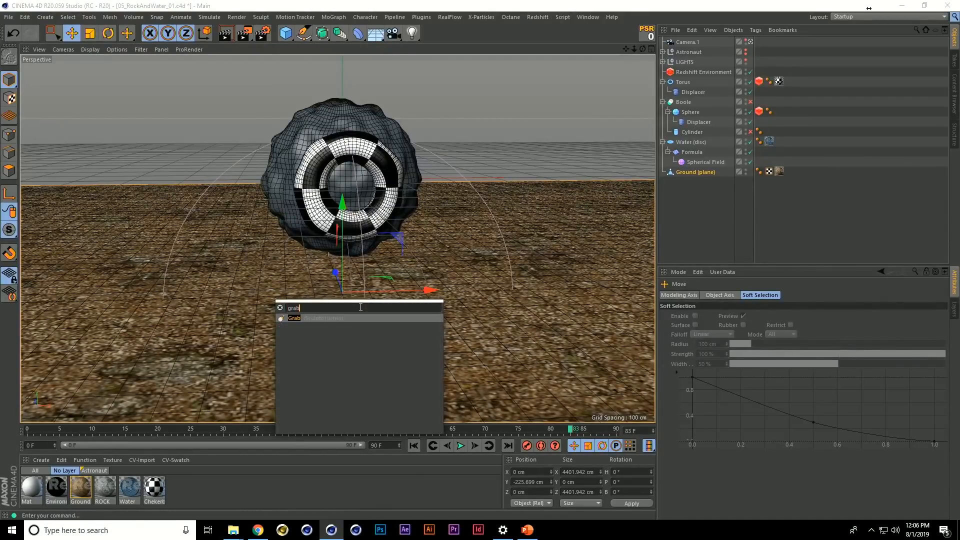
click(294, 318)
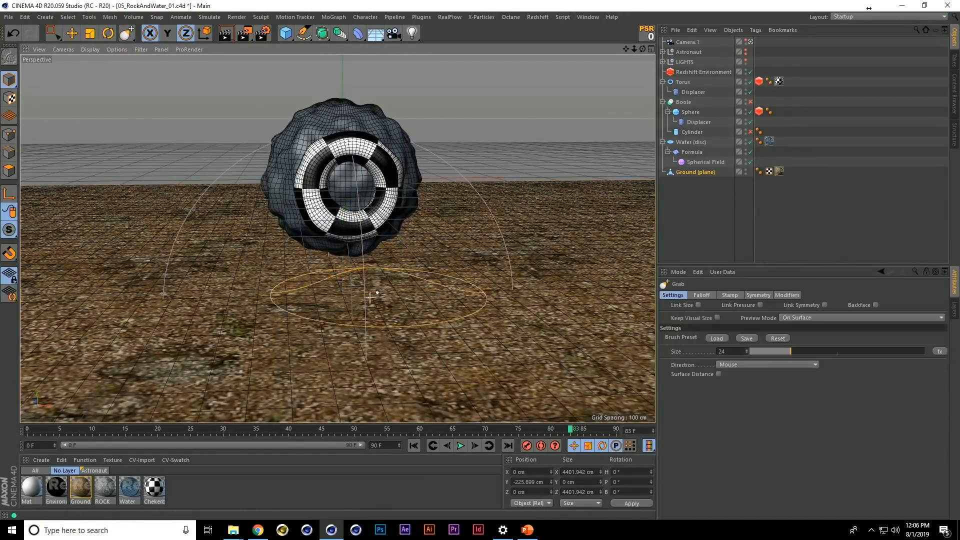
Try pulling up a hill from the ground plane with the Grab brush at size 35.42, and undo the strokes
middle_drag(340, 302, 375, 298)
mouse_move(493, 315)
mouse_down()
mouse_move(510, 179)
mouse_move(338, 239)
mouse_move(336, 253)
mouse_move(314, 248)
mouse_move(430, 280)
mouse_up()
mouse_move(485, 293)
mouse_down()
mouse_move(553, 189)
mouse_move(496, 273)
mouse_move(519, 98)
mouse_up()
mouse_move(506, 240)
alt+mouse_down()
mouse_move(245, 243)
mouse_move(318, 264)
alt+mouse_up()
key(ctrl+z)
key(ctrl+z)
key(ctrl+z)
key(ctrl+z)
key(ctrl+z)
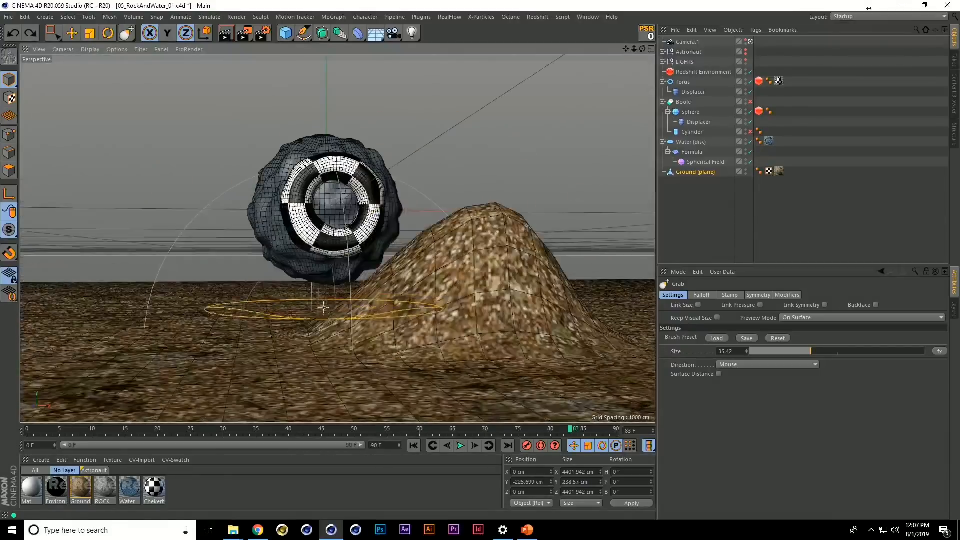
drag(508, 220, 500, 331)
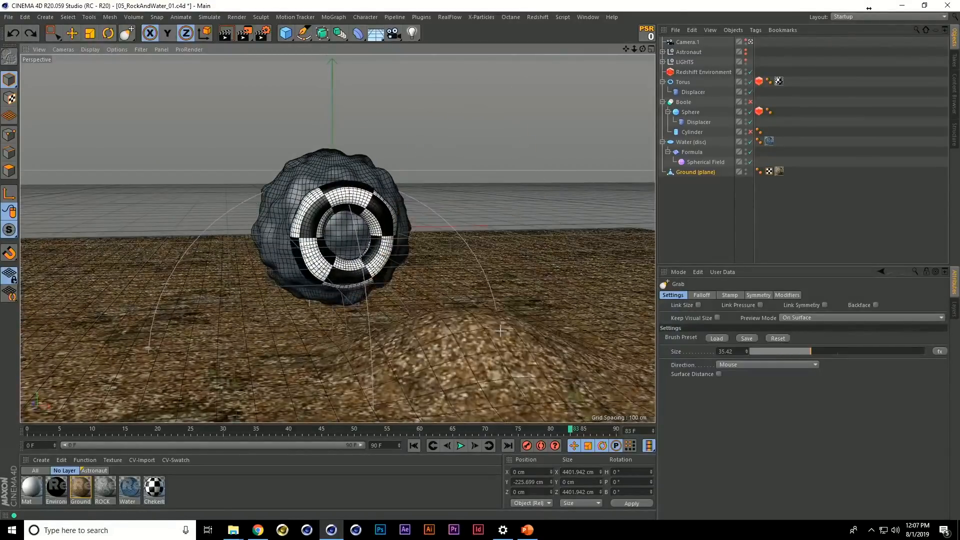
mouse_move(494, 257)
mouse_down()
mouse_move(450, 60)
mouse_move(460, 415)
mouse_move(450, 61)
mouse_move(434, 421)
mouse_up()
key(ctrl+z)
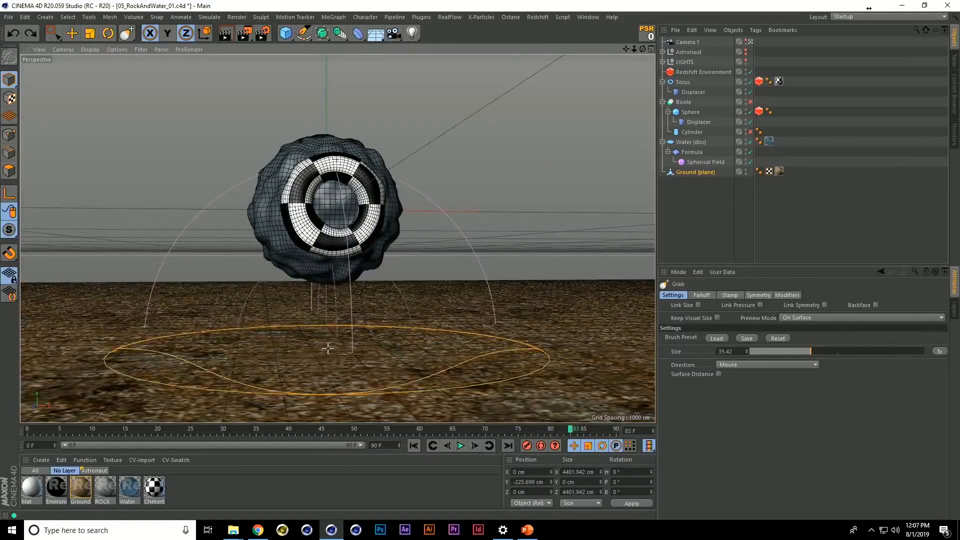
Push a hollow into the ground beneath the sphere with the Grab brush at size 51.801, exposing the water disc
drag(327, 372, 327, 405)
key(ctrl+z)
alt+drag(350, 348, 344, 417)
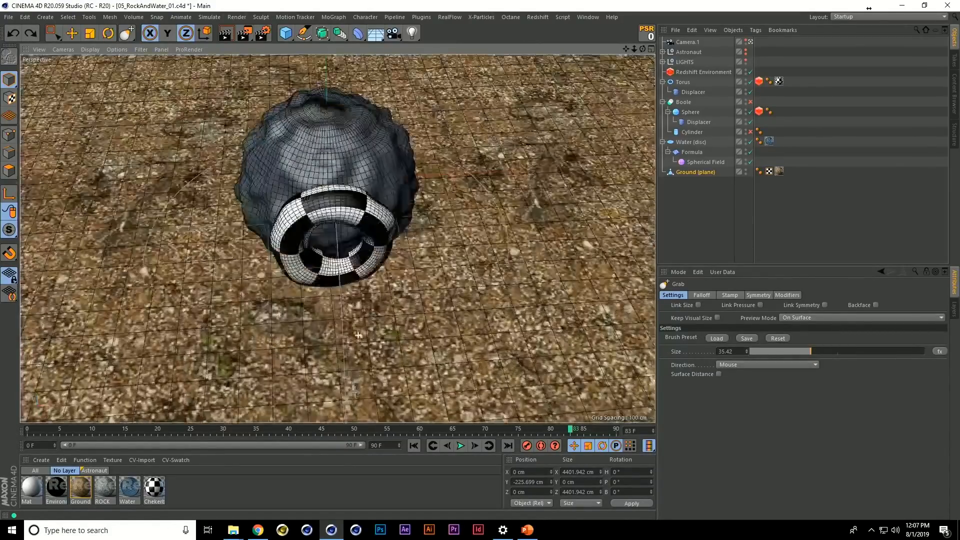
mouse_move(339, 298)
mouse_down()
mouse_move(324, 356)
mouse_move(343, 317)
mouse_move(332, 296)
mouse_move(334, 329)
mouse_move(334, 315)
mouse_up()
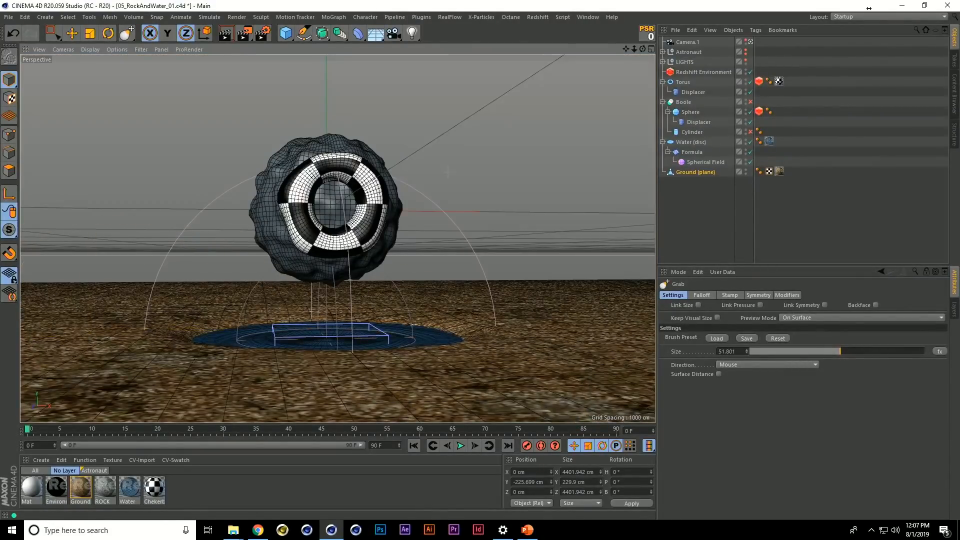
Open the Redshift IPR window and dock the Attributes manager beside the Objects manager
key(shift+c)
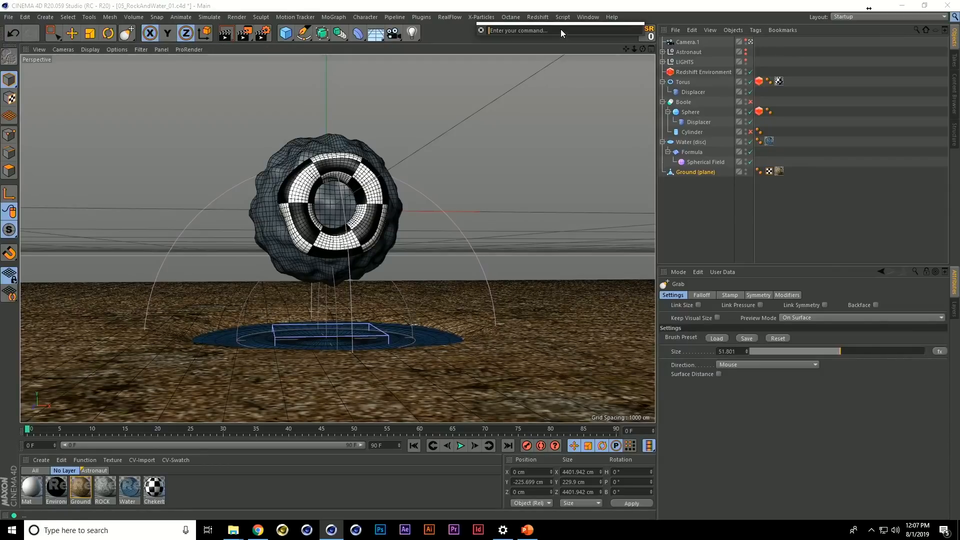
text(red)
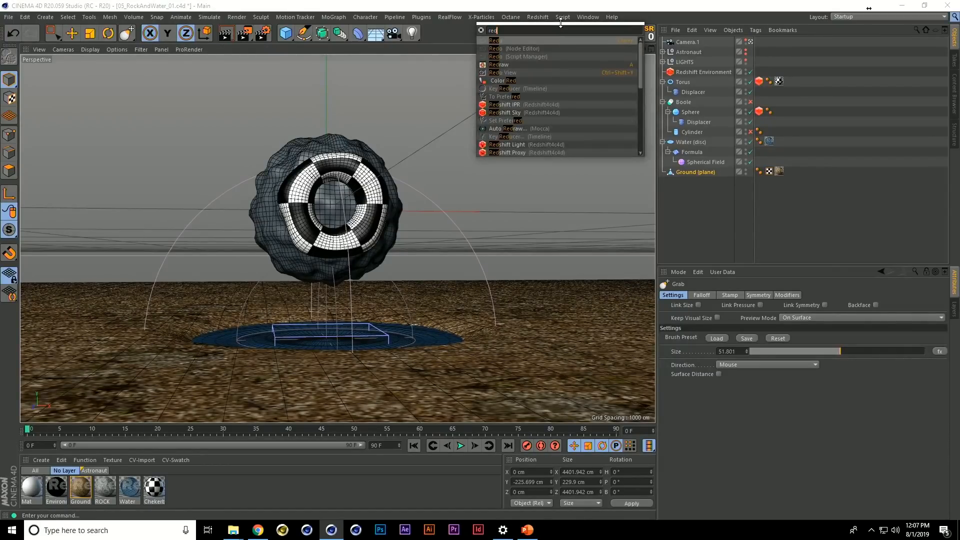
click(512, 104)
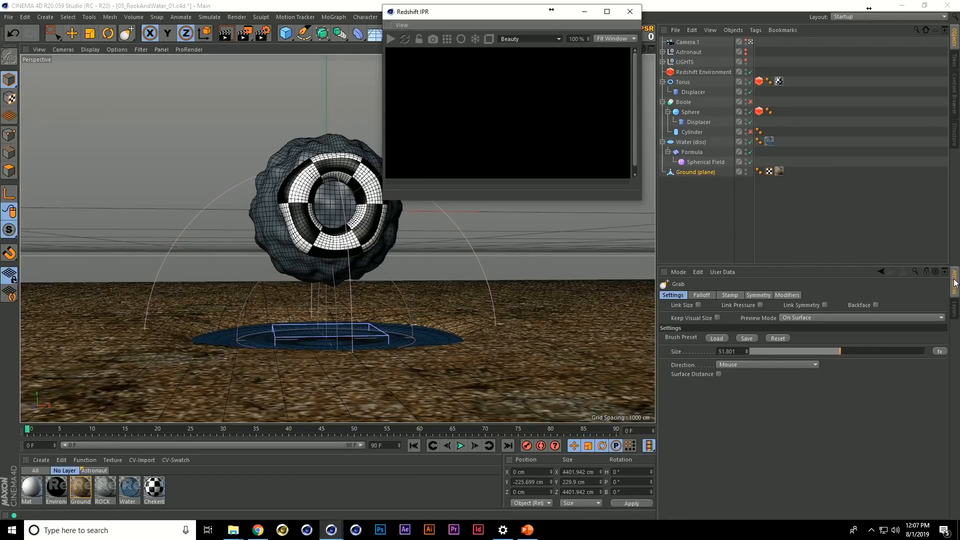
drag(663, 272, 952, 127)
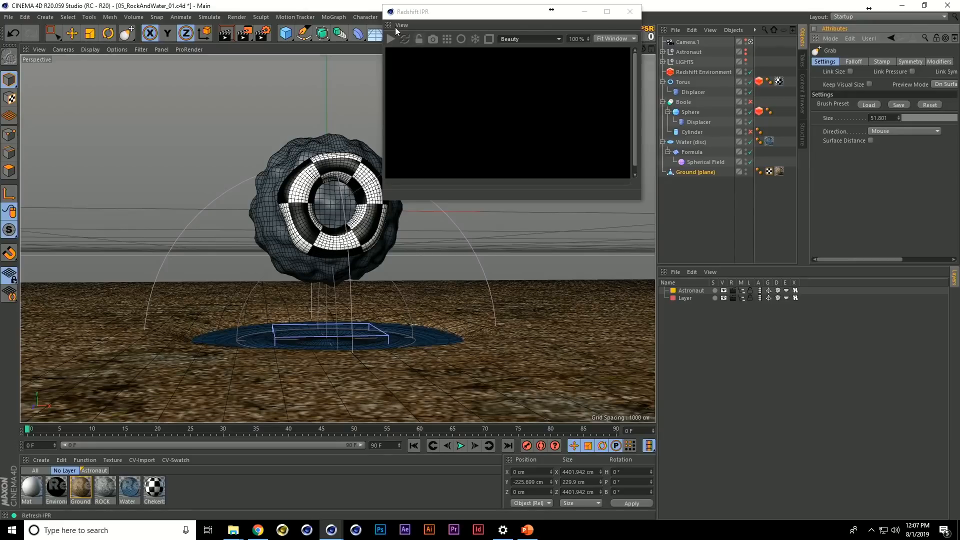
Dock the Redshift IPR together with the Layers manager and bring the IPR to the front
click(500, 115)
drag(500, 111, 664, 274)
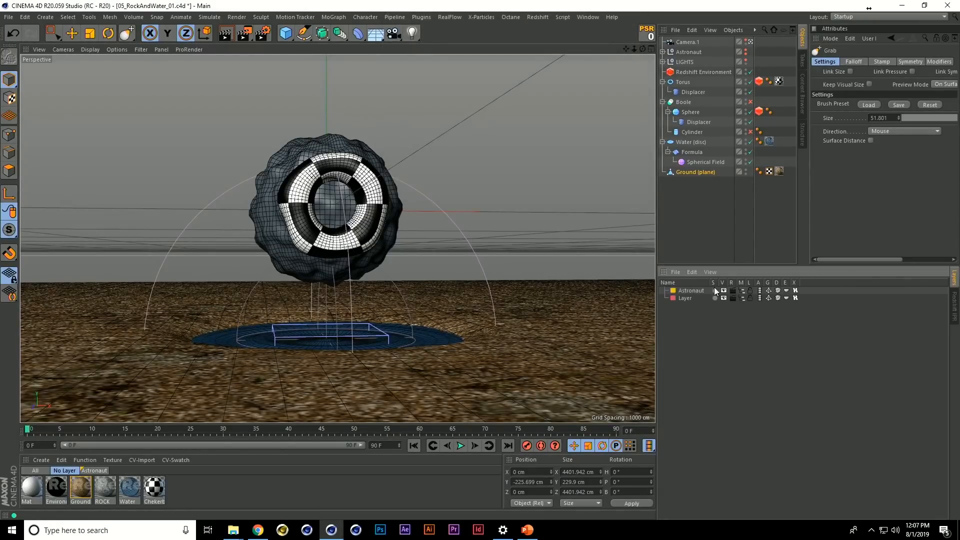
click(954, 306)
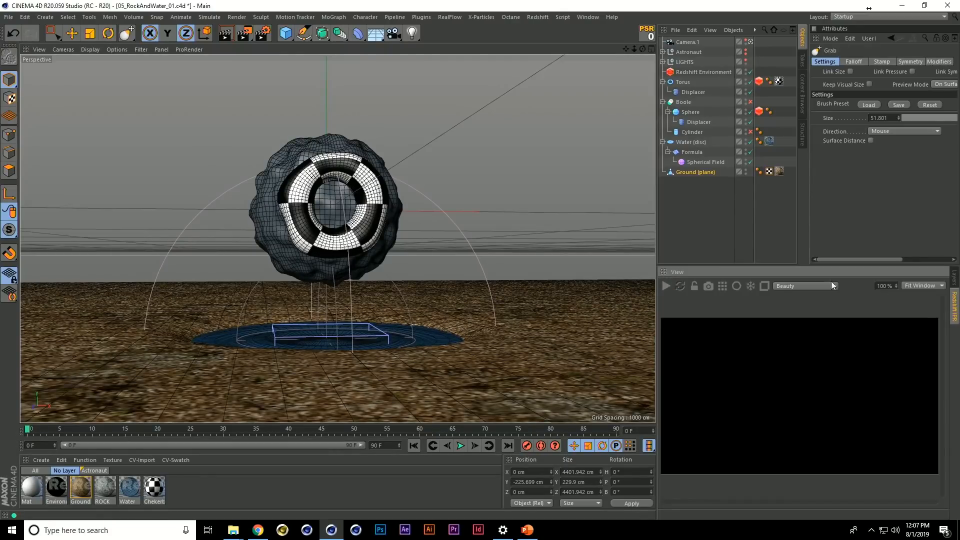
Widen the area holding the managers and the IPR by narrowing the viewport, and start the Redshift IPR render
drag(657, 213, 490, 215)
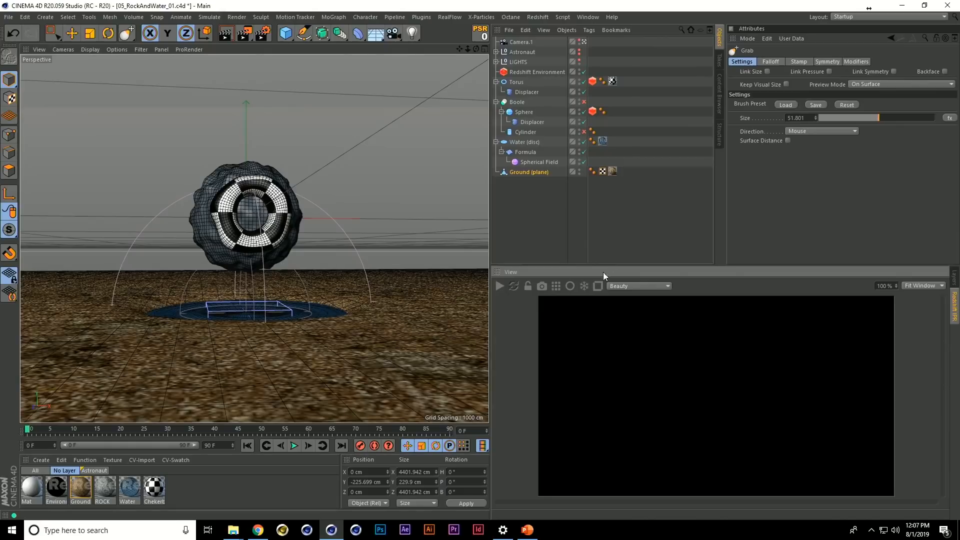
drag(491, 279, 483, 279)
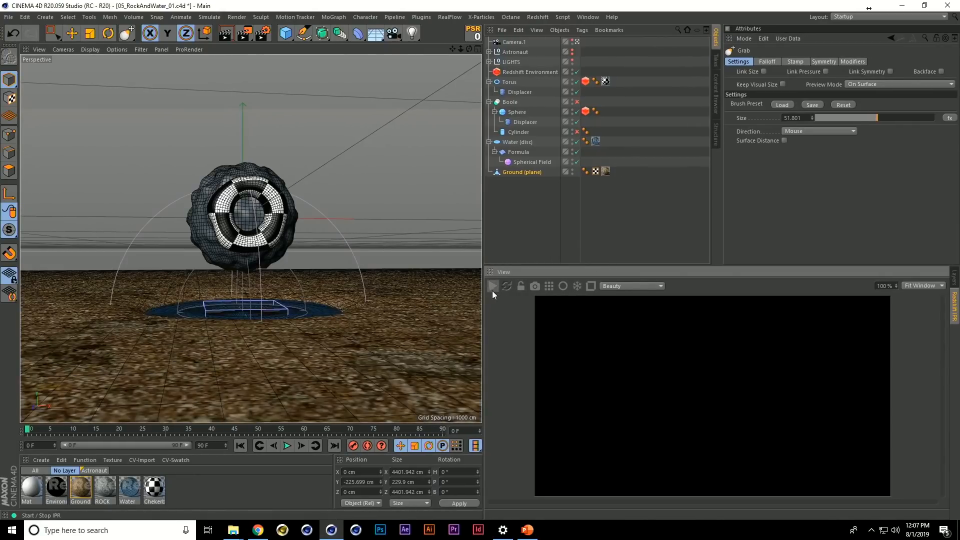
click(493, 288)
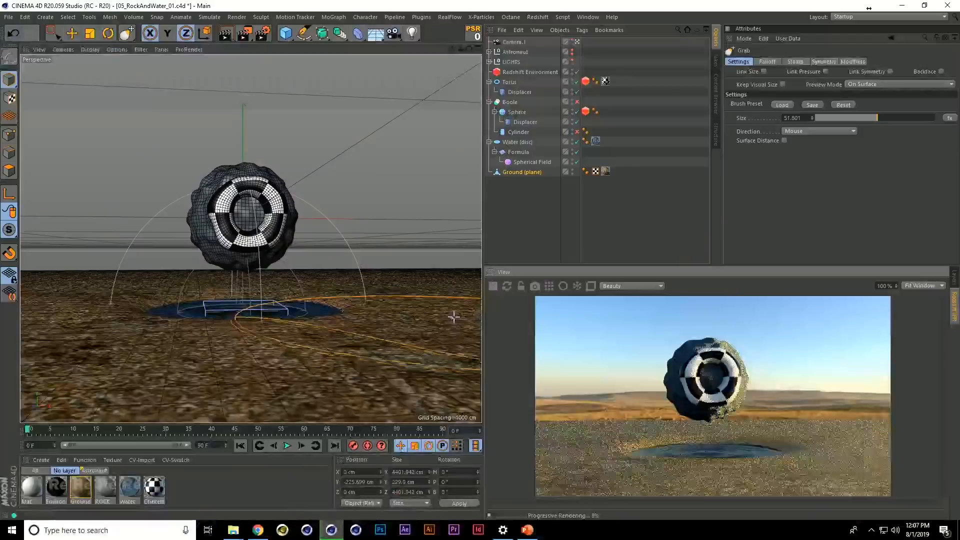
Inspect the Environment material's shader graph, checking the Output node and the RS Environment node's texture path, and close the graph
double_click(59, 489)
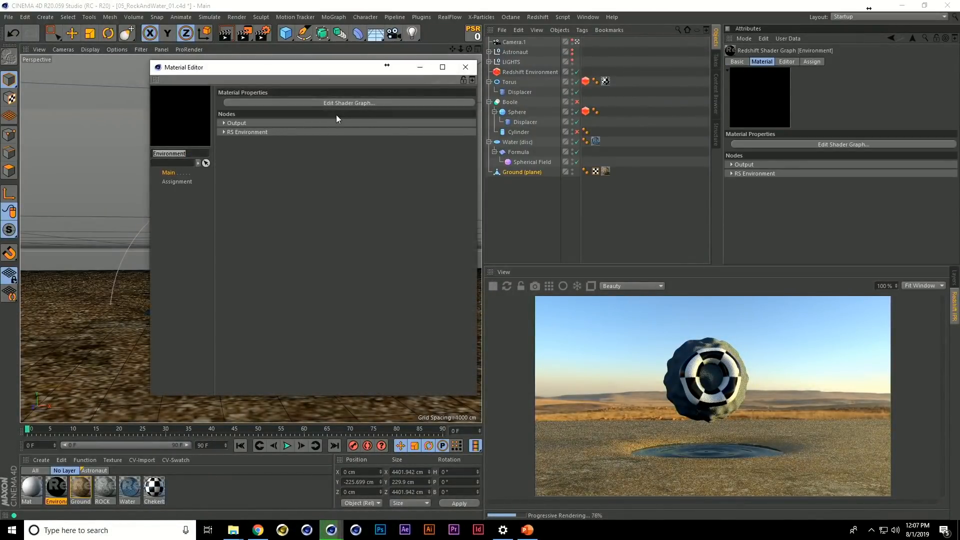
click(325, 105)
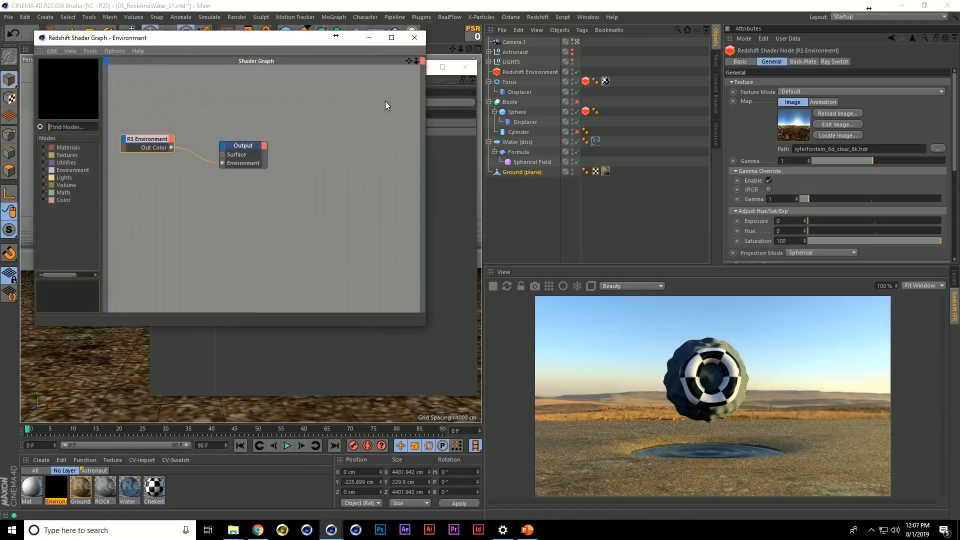
click(146, 144)
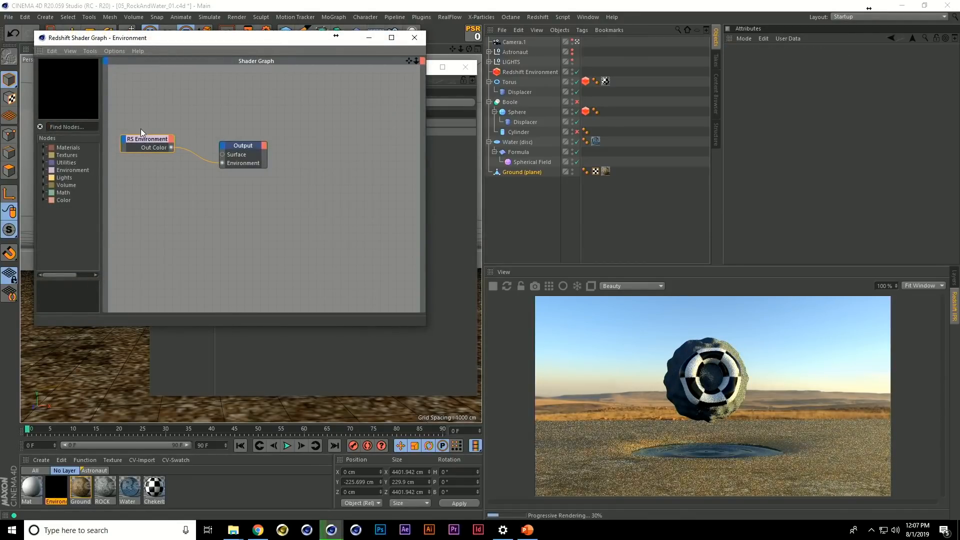
click(237, 145)
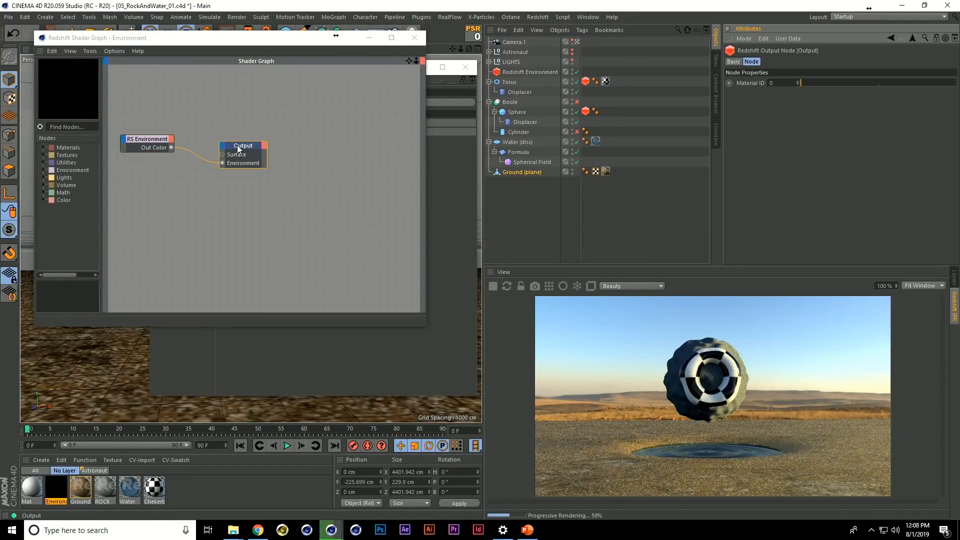
click(157, 141)
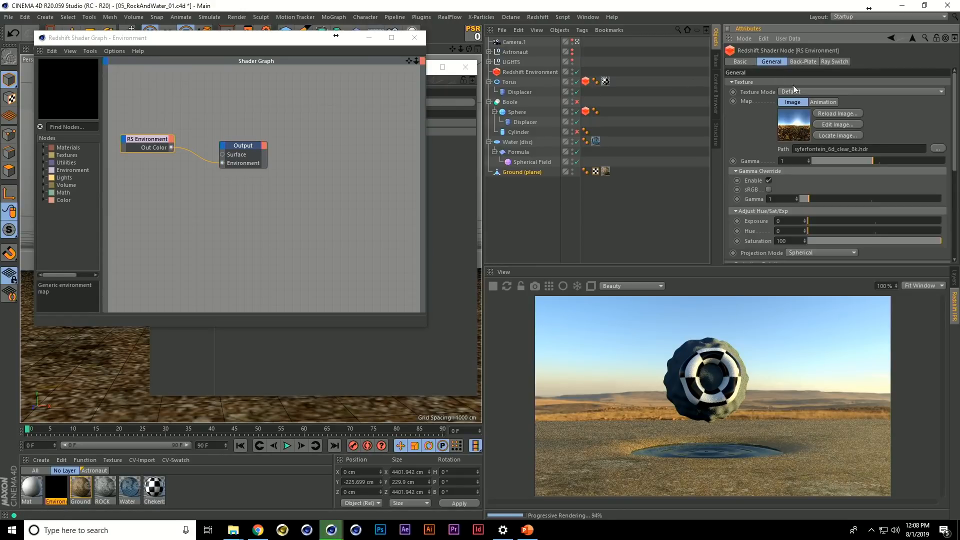
double_click(830, 149)
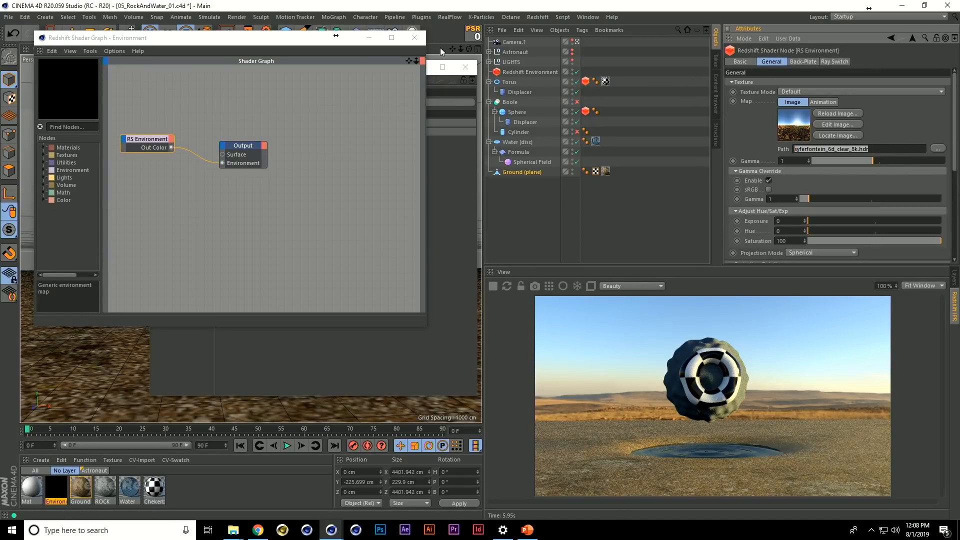
click(414, 37)
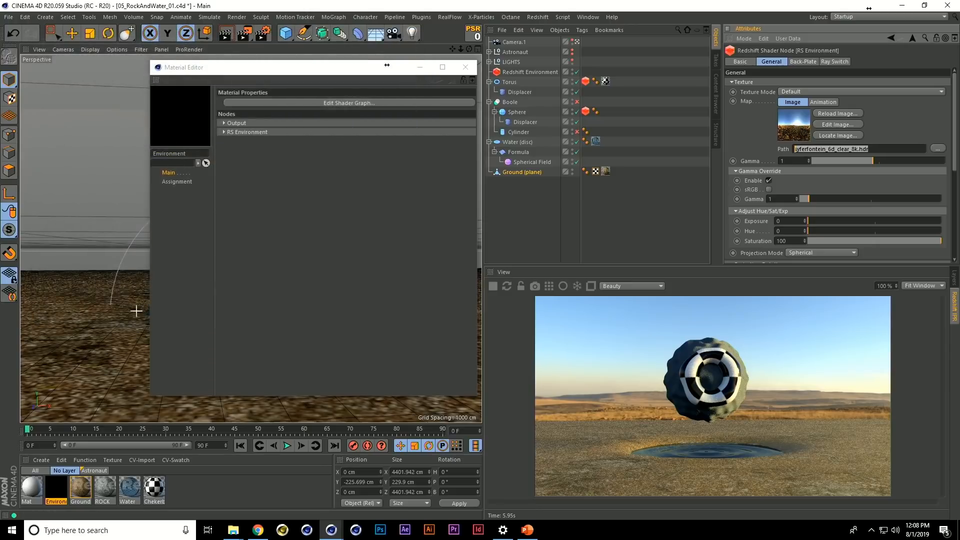
click(42, 460)
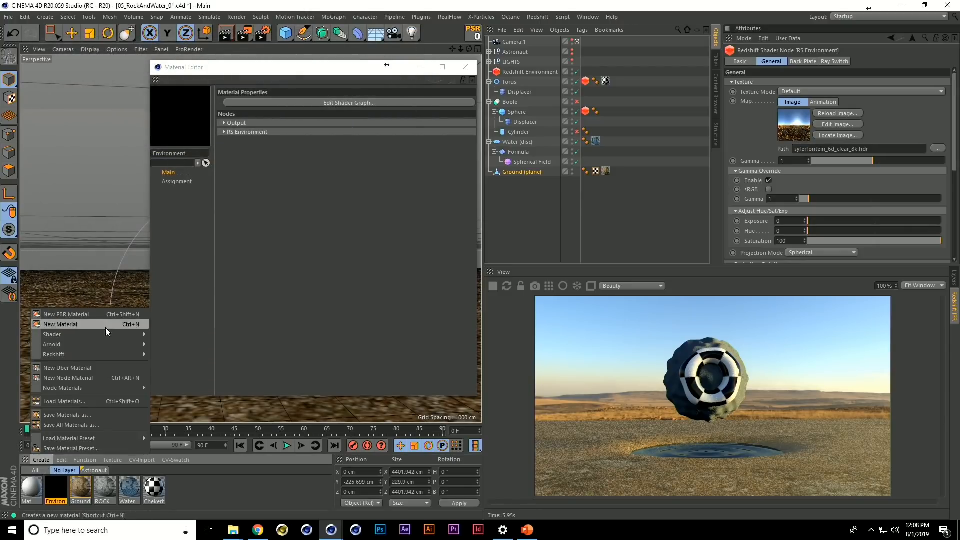
mouse_move(98, 353)
mouse_move(179, 366)
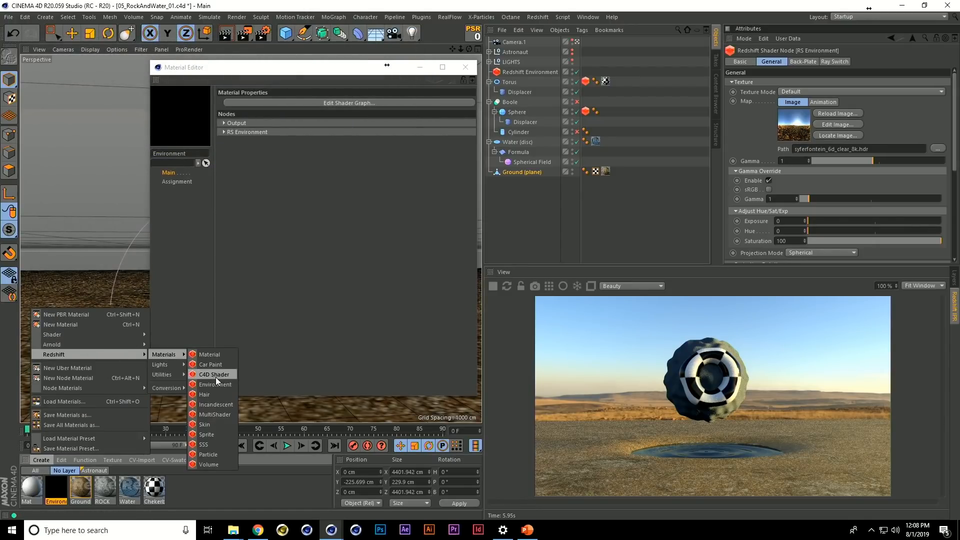
click(279, 58)
Check the Environment Material assigned in the Redshift render settings' Environment section and close the render settings
click(263, 33)
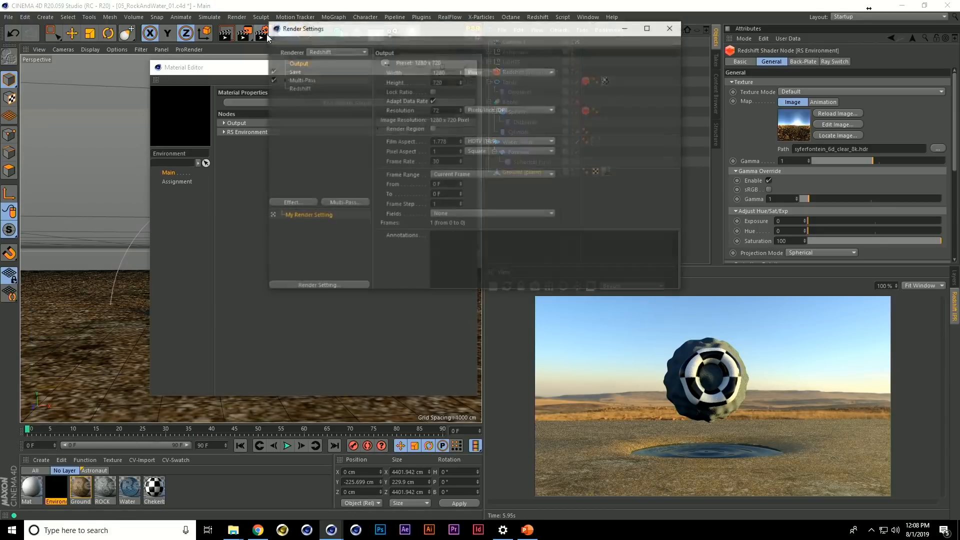
click(300, 88)
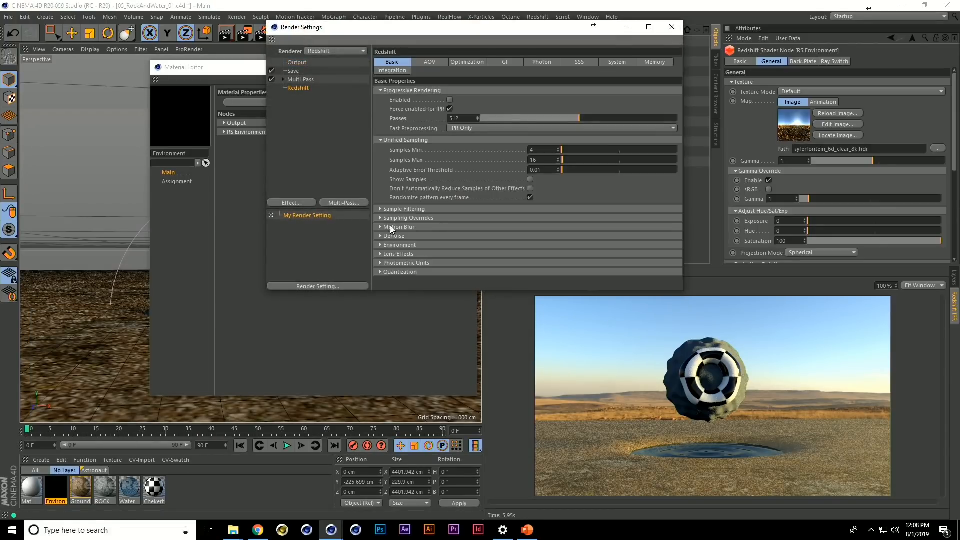
click(394, 246)
drag(63, 492, 488, 258)
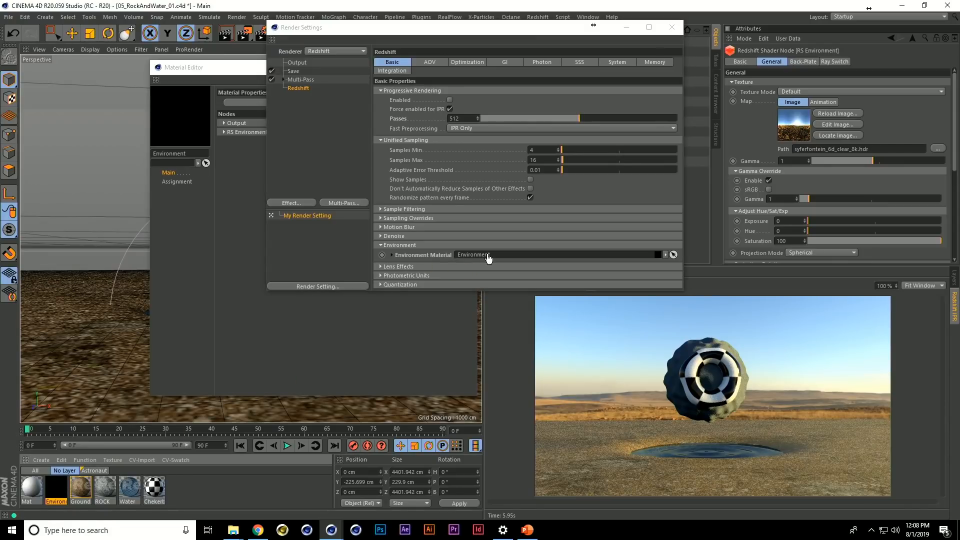
click(673, 28)
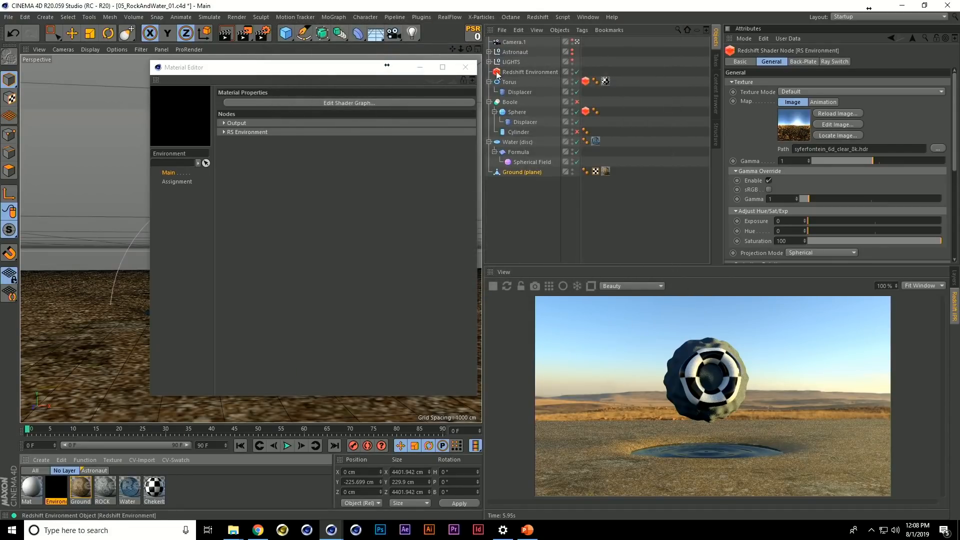
Close the Material Editor and enlarge the Redshift IPR by shrinking the managers above it and the viewport beside it
click(466, 68)
click(466, 68)
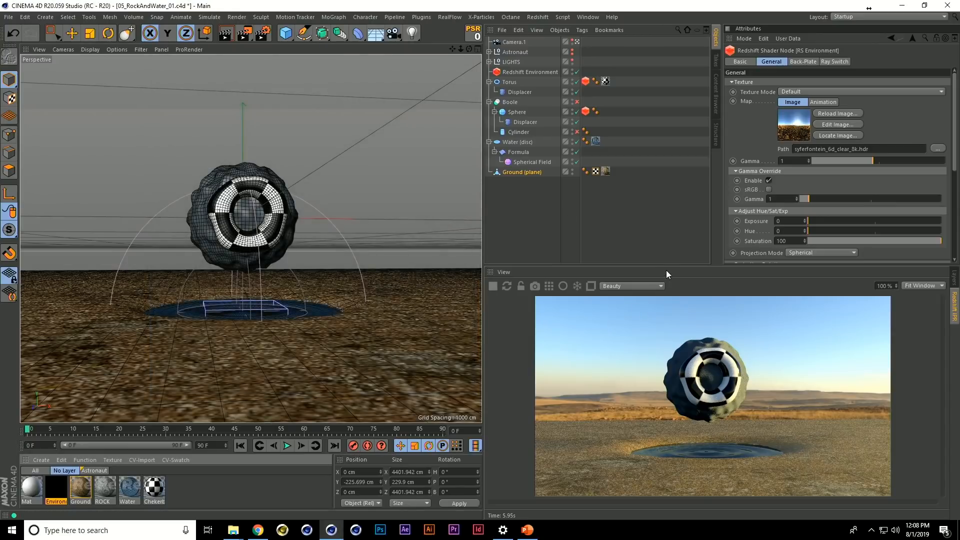
mouse_move(669, 265)
mouse_down()
mouse_move(671, 213)
mouse_move(669, 253)
mouse_up()
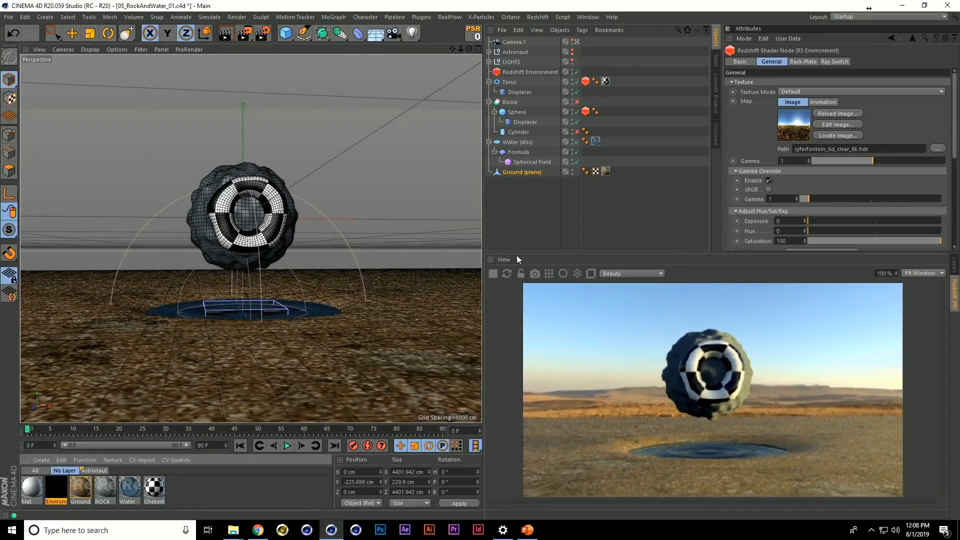
drag(484, 224, 445, 246)
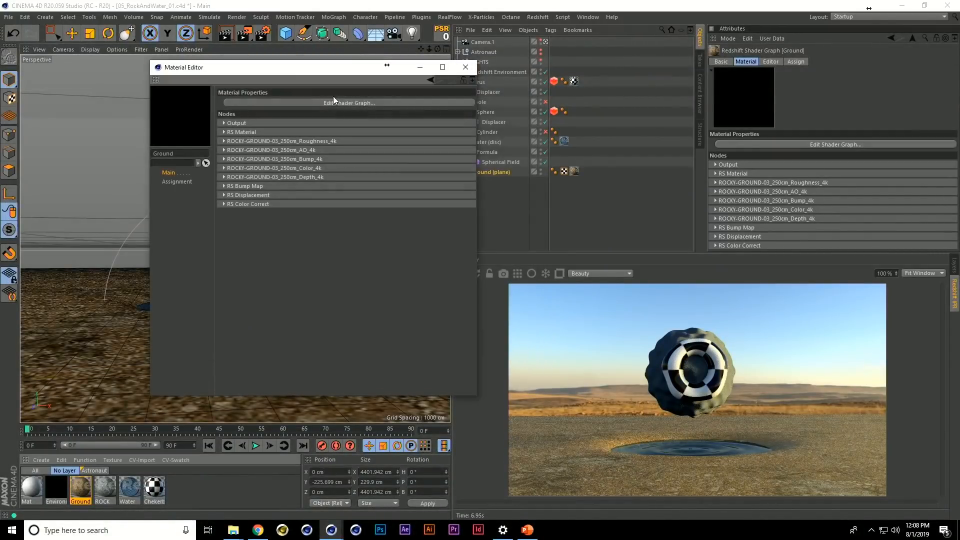
Open the Ground material's shader graph and arrange the view so its texture and RS Material nodes can be seen
click(335, 99)
scroll(296, 208, down, 4)
scroll(285, 201, up, 1)
middle_drag(281, 203, 277, 222)
scroll(261, 212, down, 2)
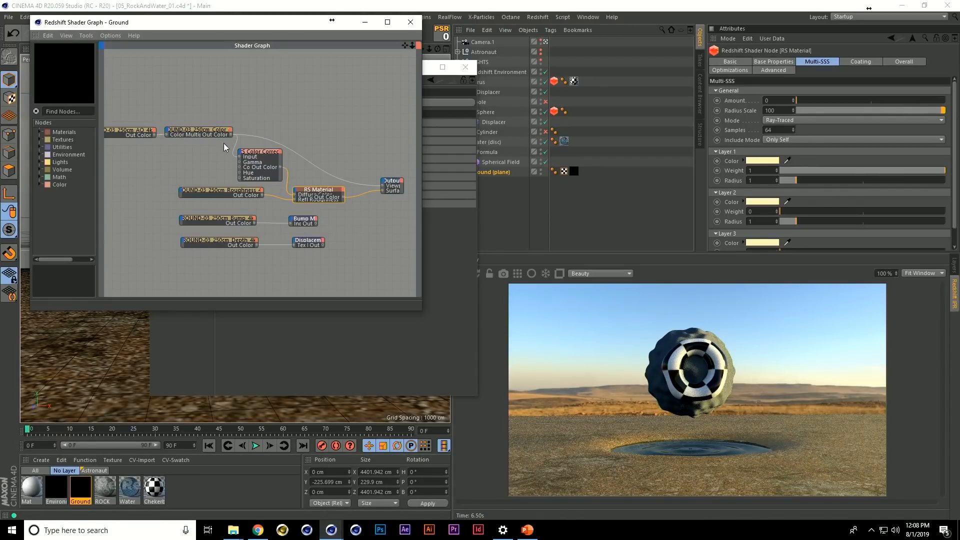
Examine the Ground material's Color, Roughness, Bump and Depth texture nodes by selecting them individually and as a group
drag(203, 112, 225, 276)
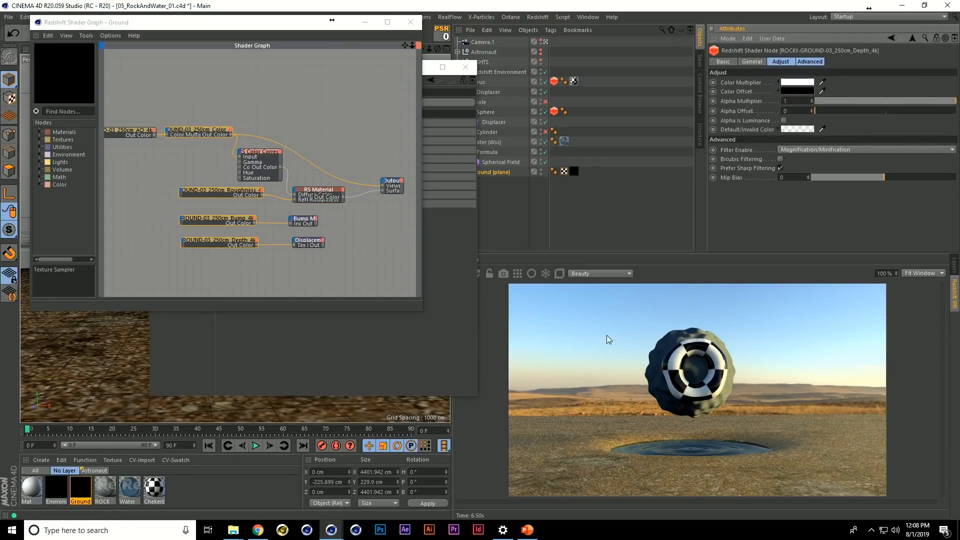
click(212, 131)
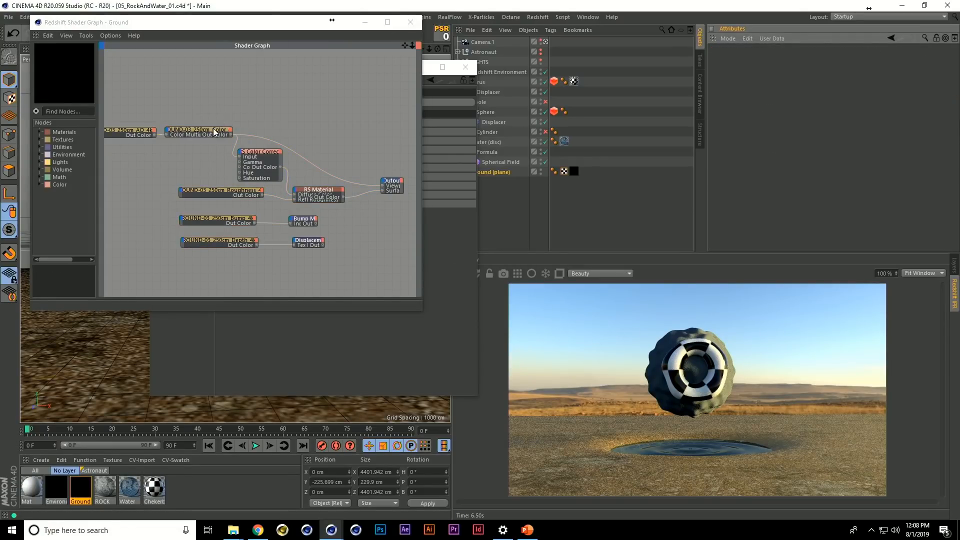
click(210, 190)
click(208, 222)
click(212, 236)
drag(200, 112, 223, 283)
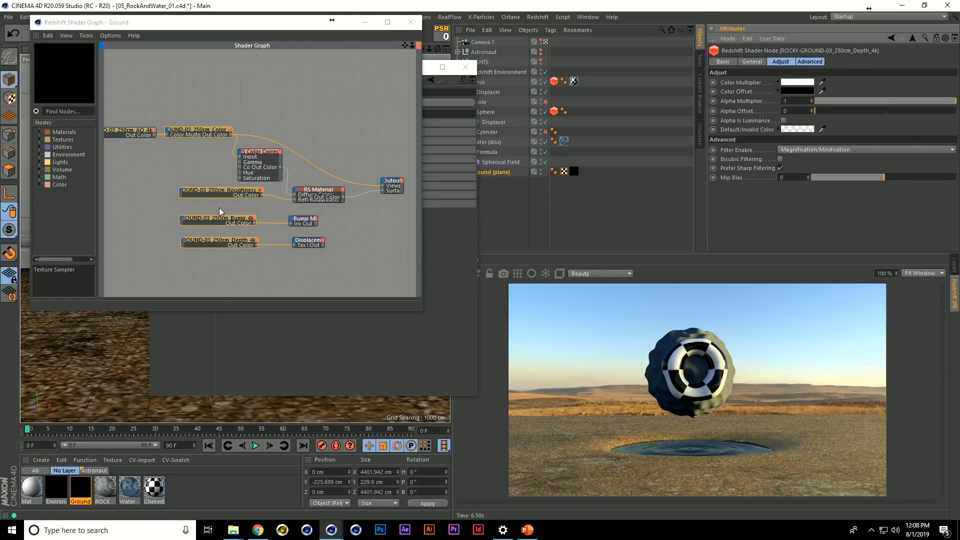
Move the RS Material node upward in the graph and inspect the Color texture, RS Color Correct and Roughness texture nodes
click(208, 132)
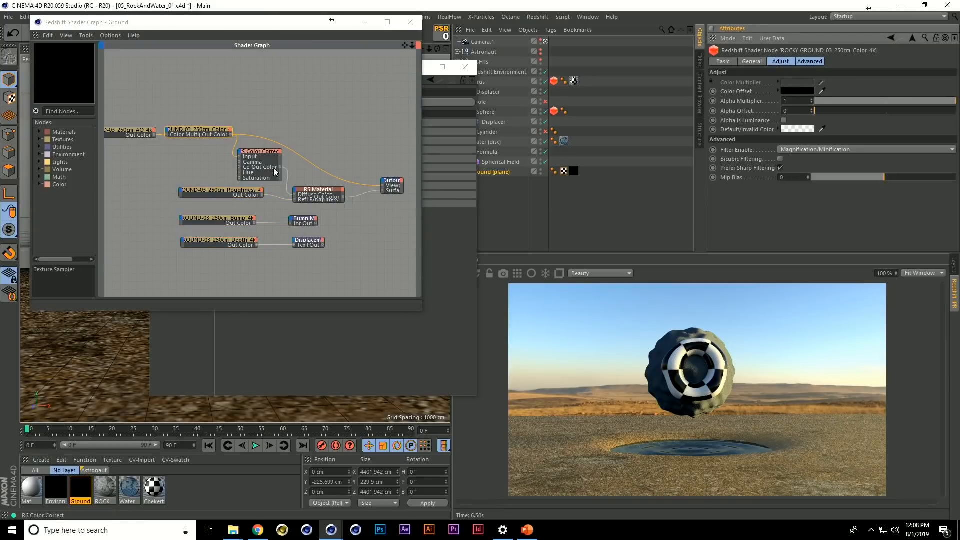
click(323, 203)
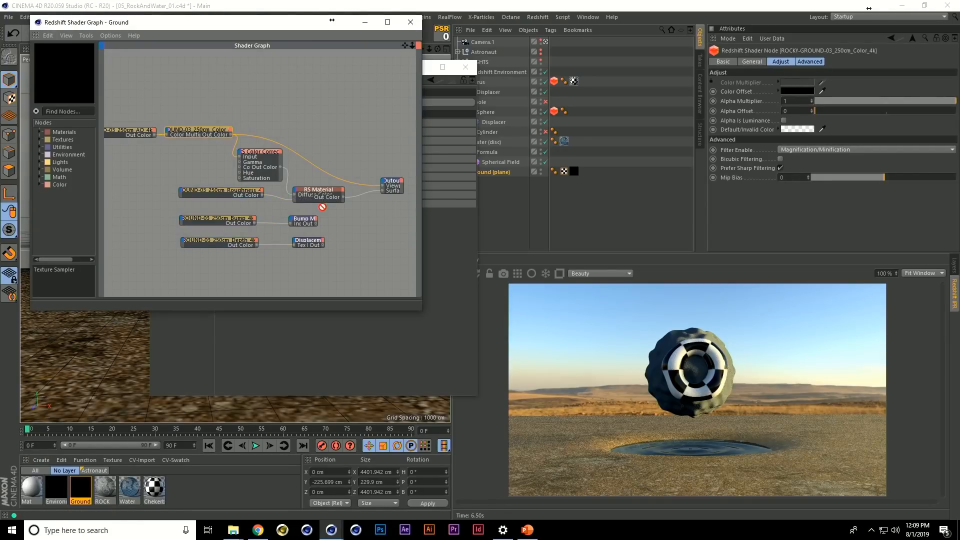
drag(324, 203, 336, 175)
click(266, 149)
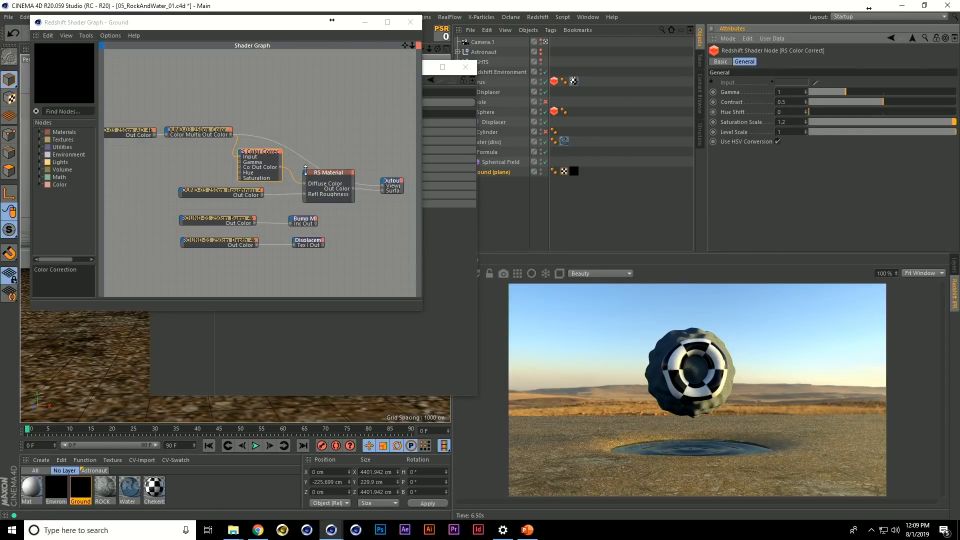
click(244, 191)
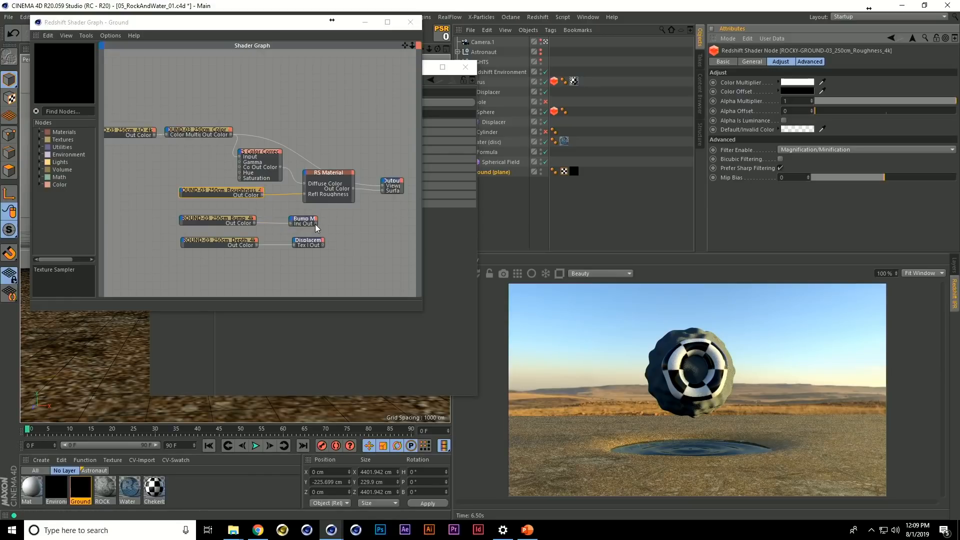
Connect the Bump Map node to the RS Material's Bump Input and the RS Displacement node to the Output's Displacement input
drag(315, 223, 321, 220)
drag(305, 173, 306, 172)
mouse_move(400, 249)
click(469, 277)
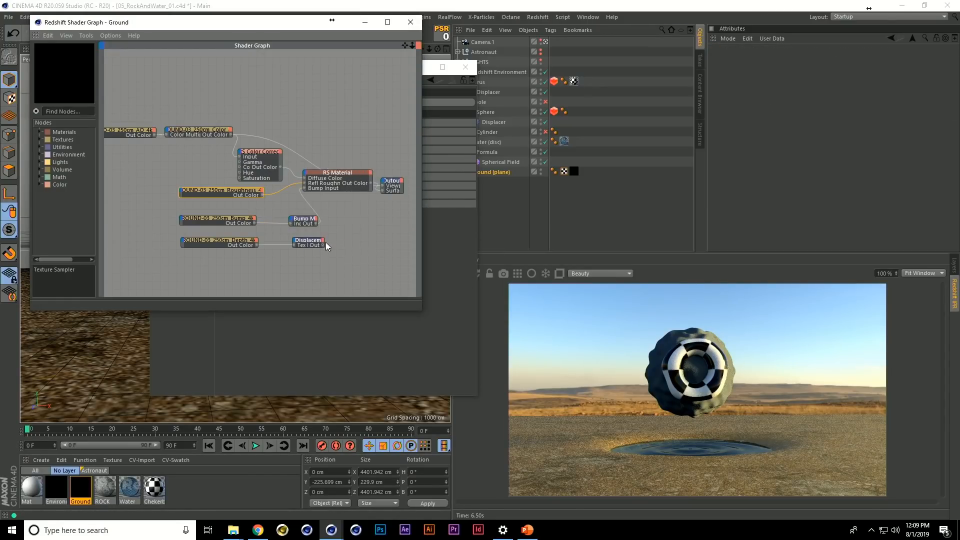
drag(340, 238, 384, 181)
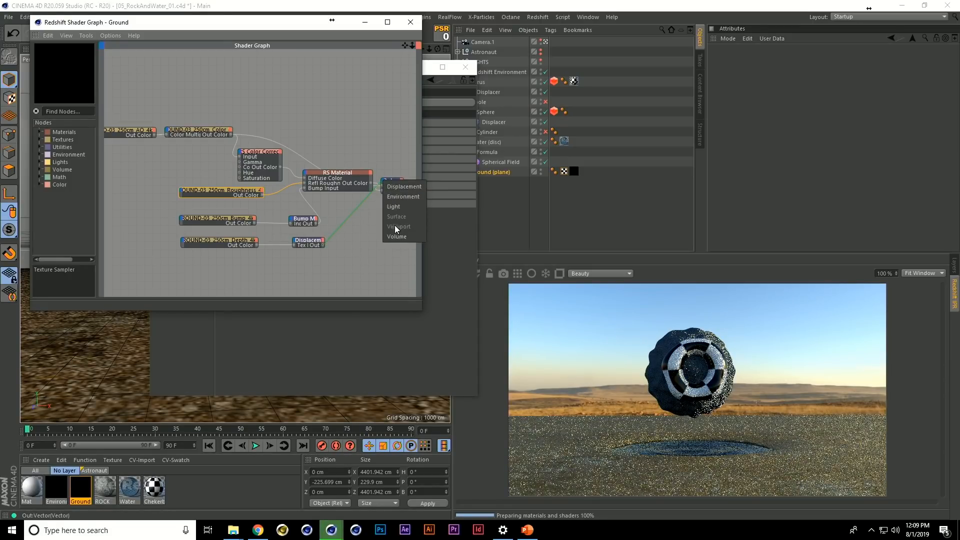
click(405, 187)
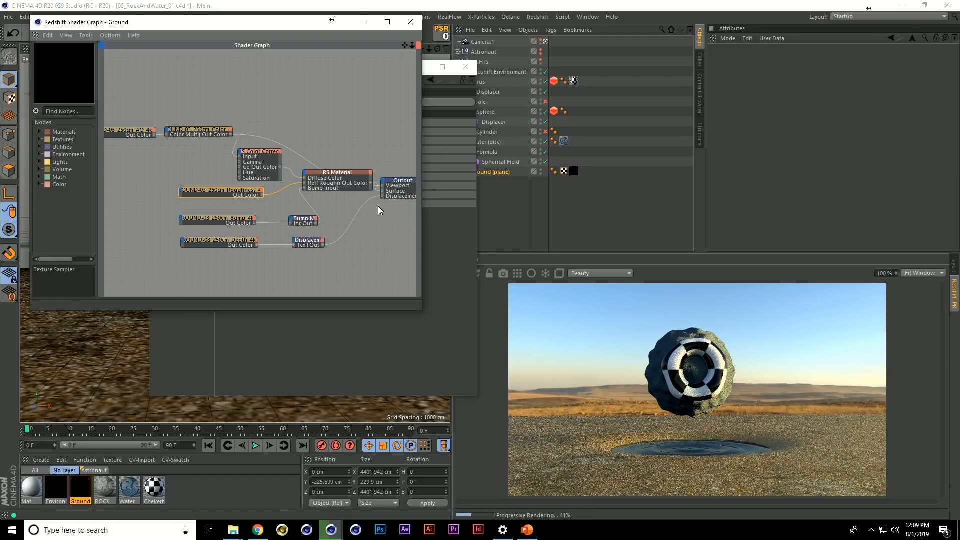
Review the RS Displacement node's Map Encoding and Space Type options and the Depth texture node, and close the graph and Material Editor
click(316, 241)
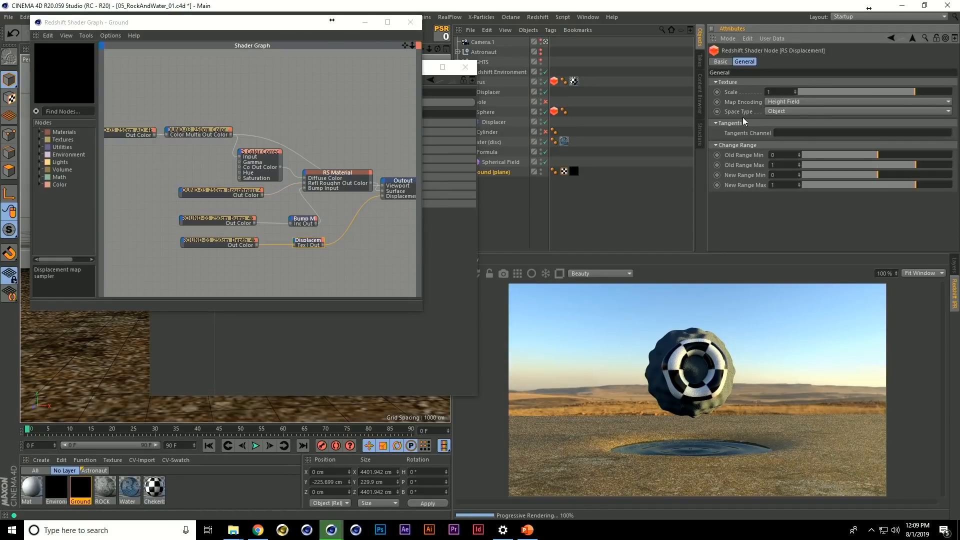
click(779, 102)
click(775, 123)
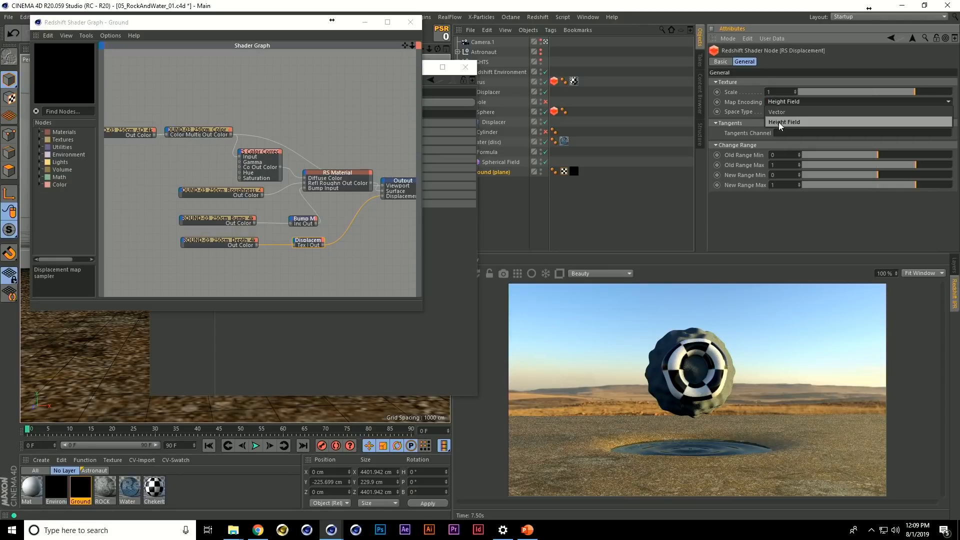
click(779, 112)
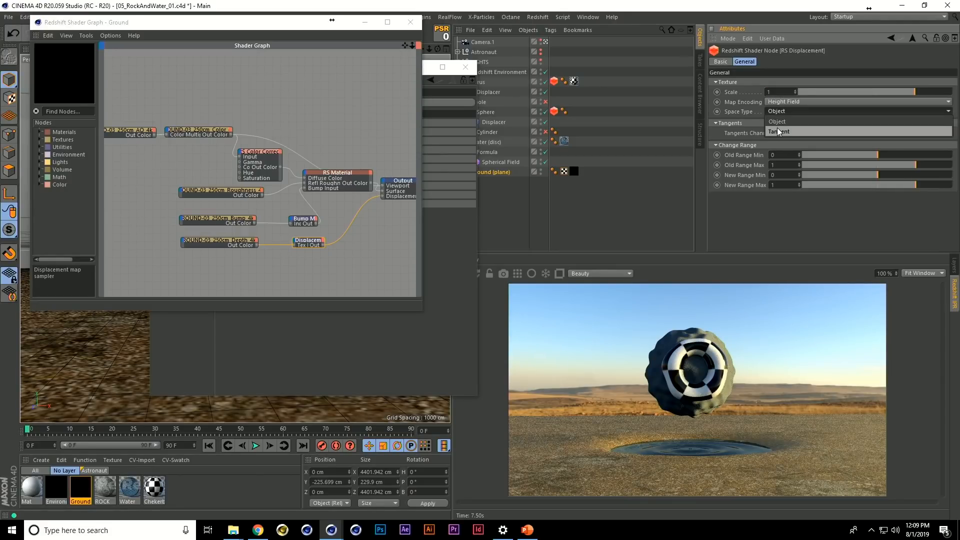
click(775, 131)
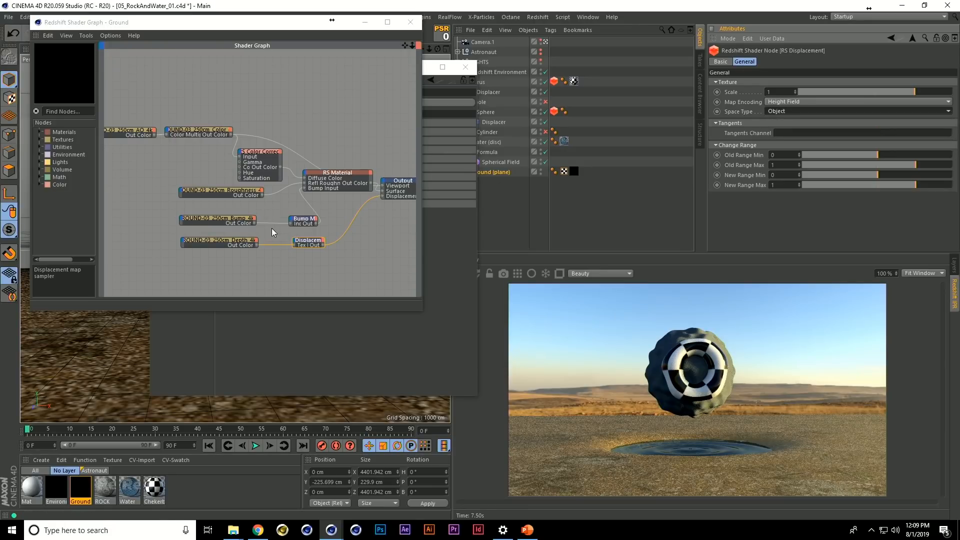
click(238, 243)
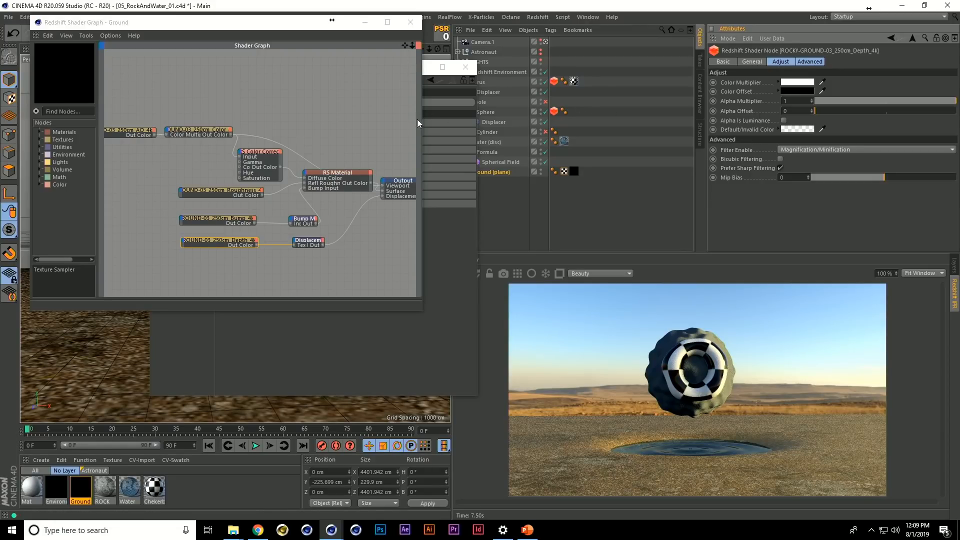
click(314, 242)
click(410, 22)
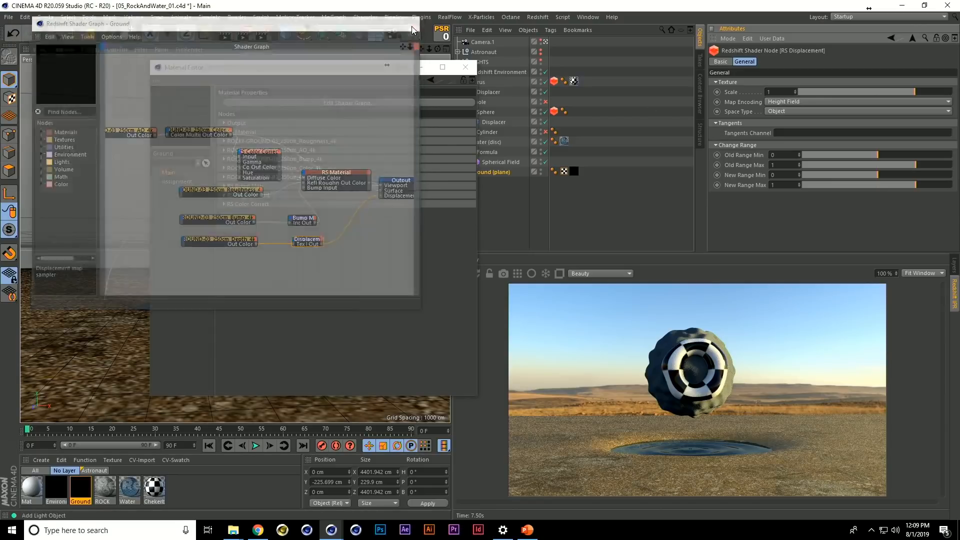
click(465, 67)
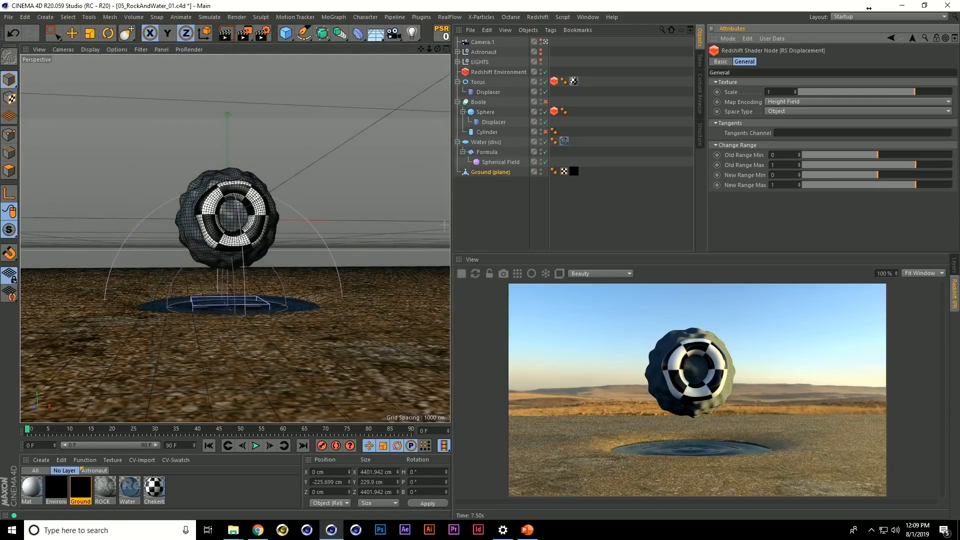
Add a Redshift Object tag to the Ground (plane) object
click(502, 172)
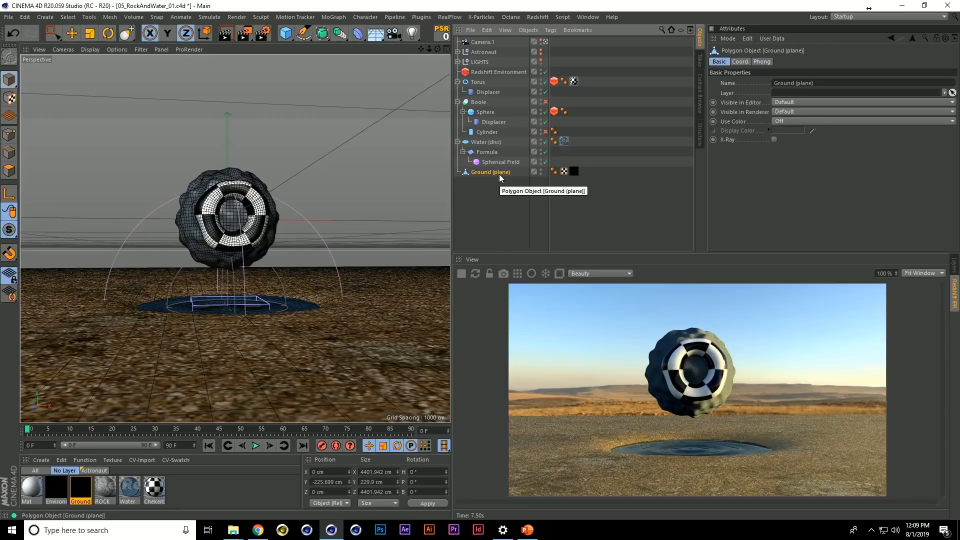
right_click(500, 176)
mouse_move(554, 133)
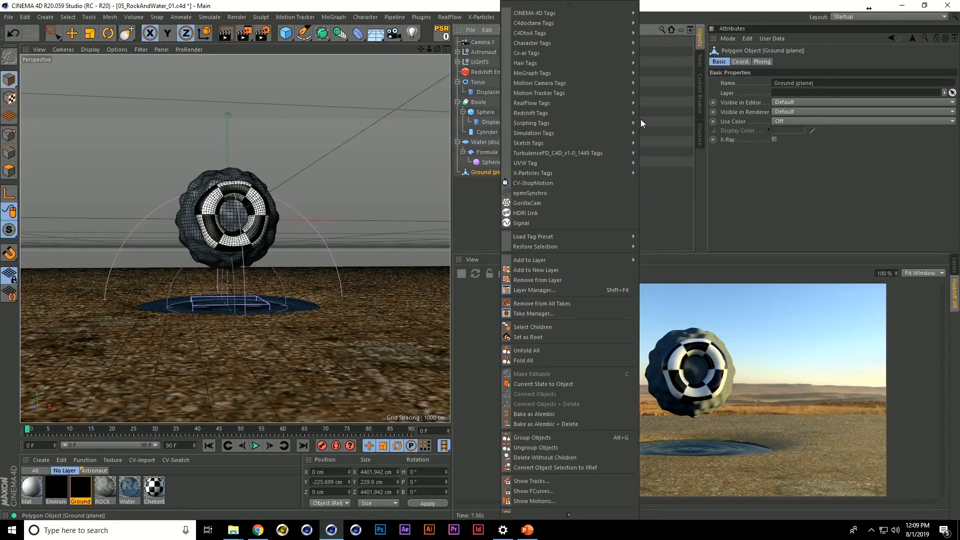
click(656, 119)
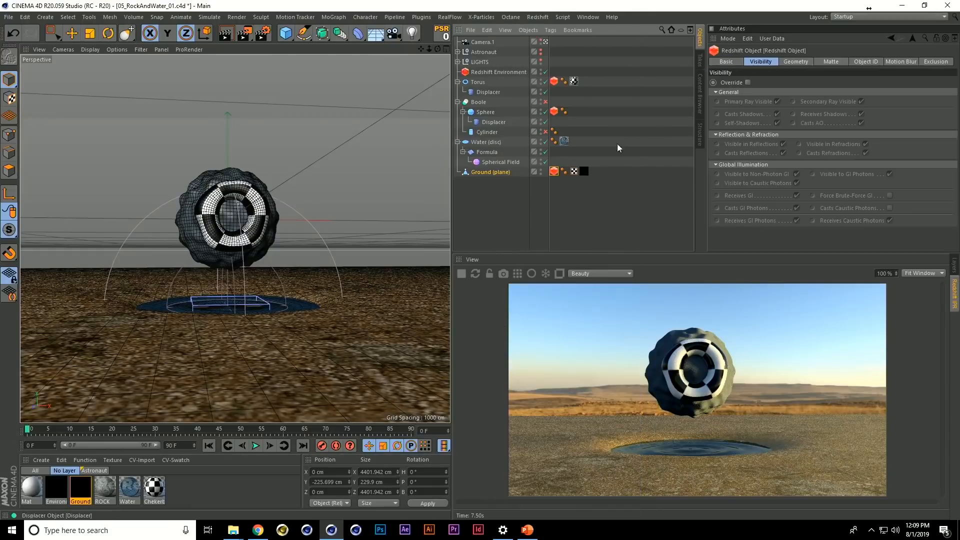
Turn on the geometry override and enable tessellation in the ground's Redshift Object tag
click(795, 61)
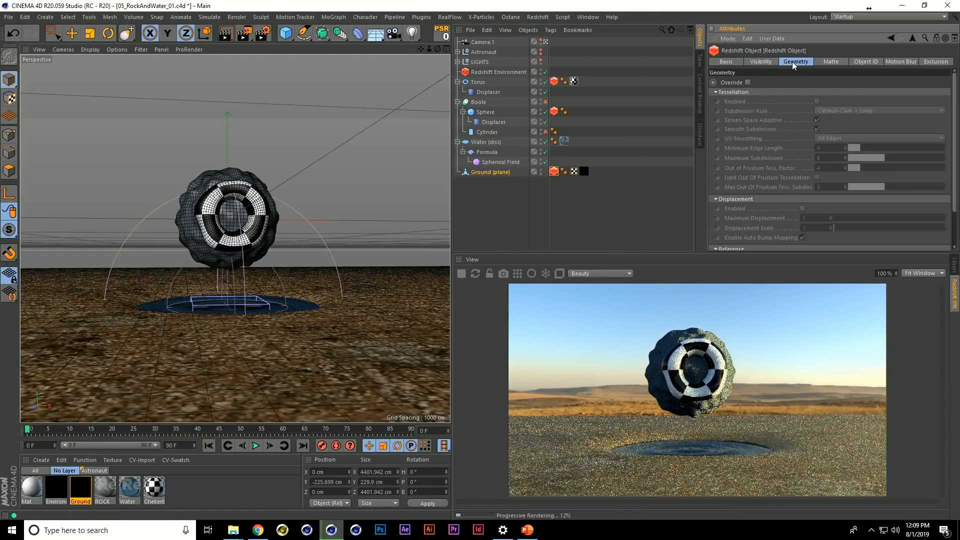
click(749, 83)
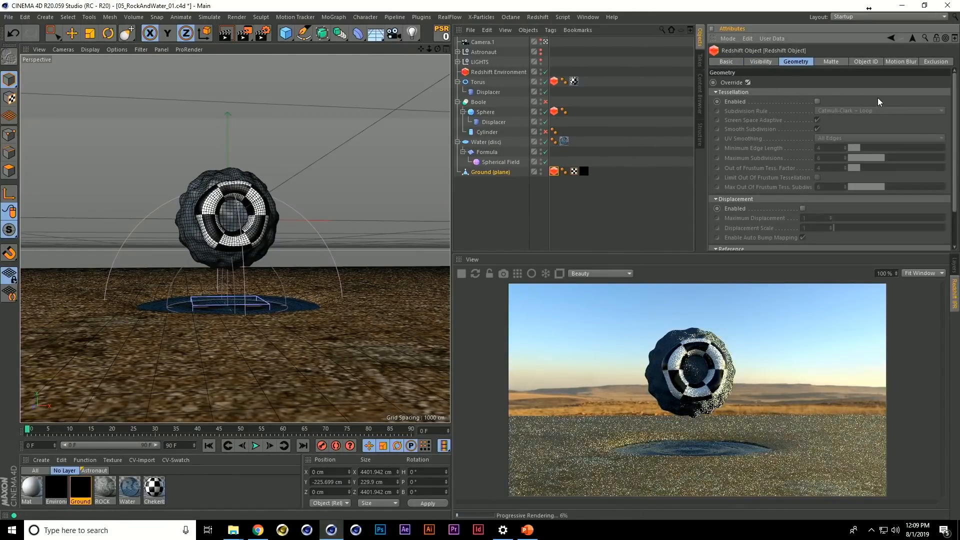
click(818, 102)
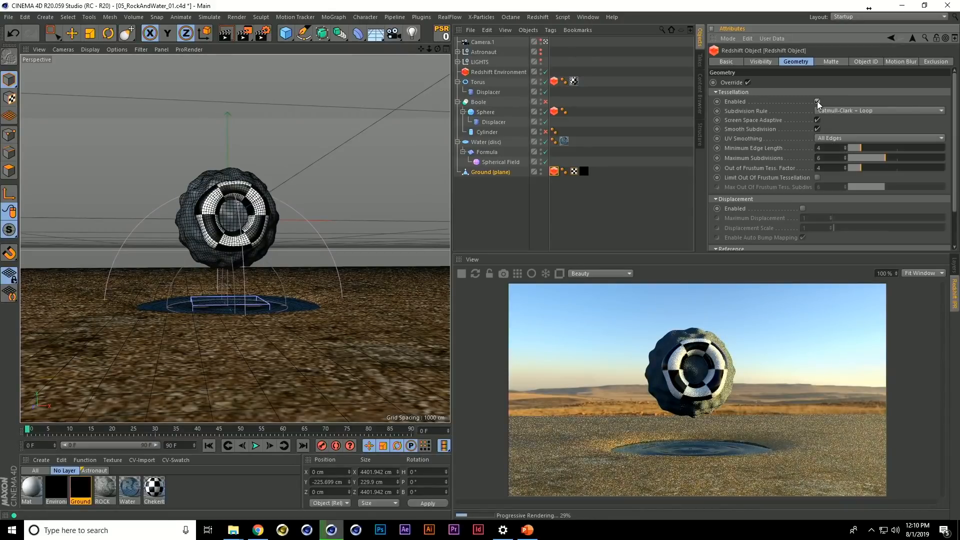
double_click(833, 158)
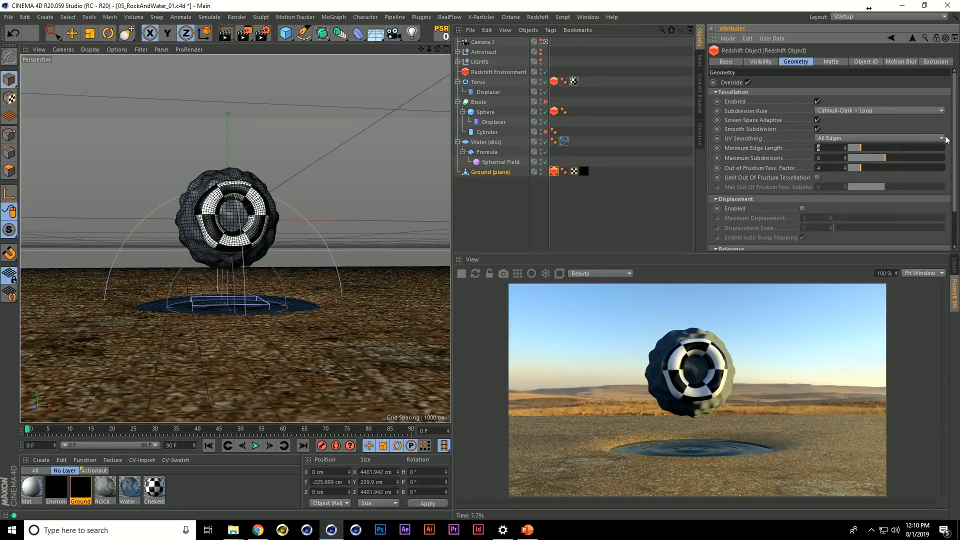
Enable displacement in the ground's Redshift Object tag with Maximum Displacement 70 and Displacement Scale 100
drag(955, 133, 957, 170)
click(804, 166)
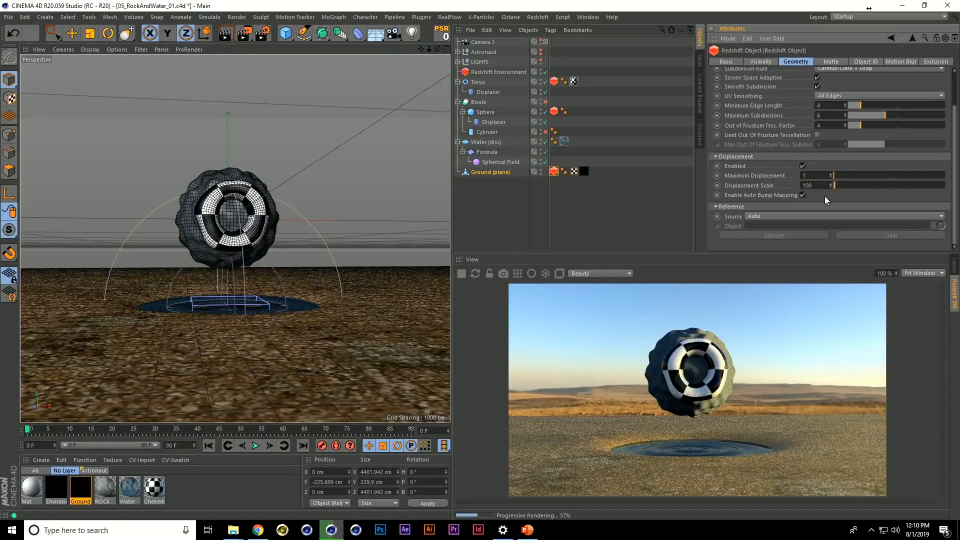
key(Return)
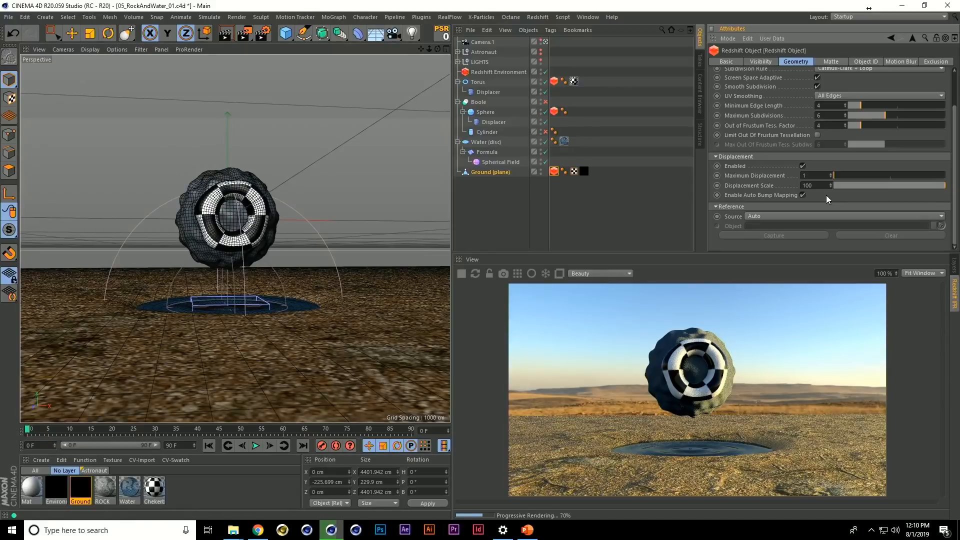
text(70)
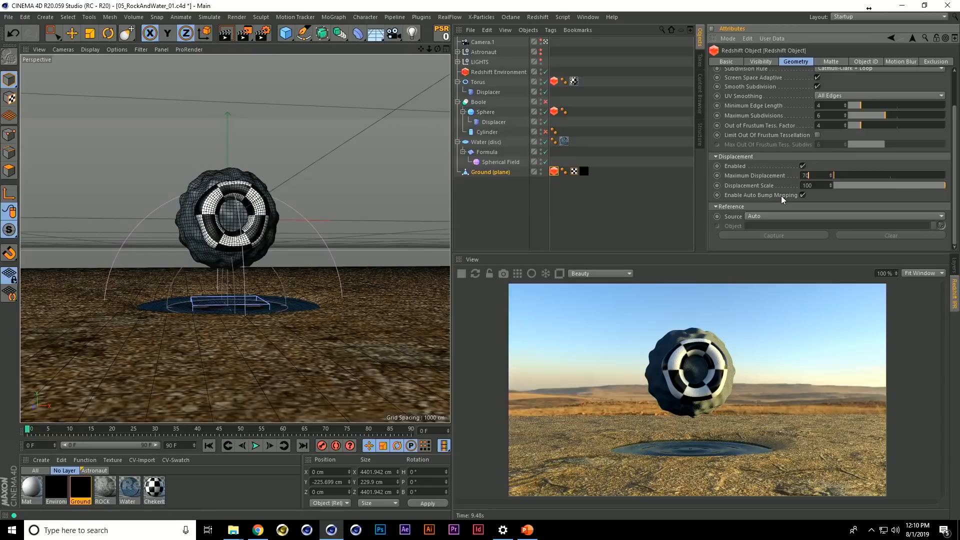
key(Return)
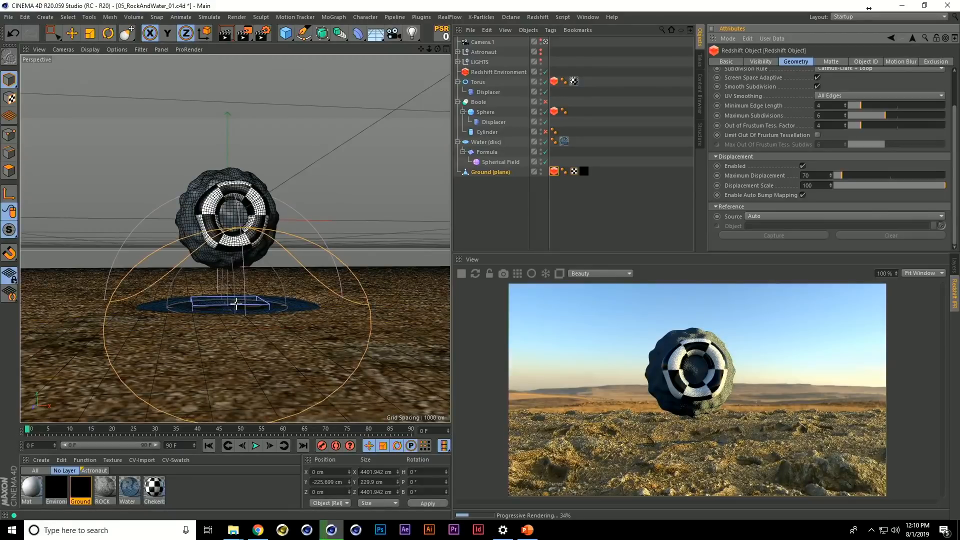
Sculpt the ground mesh downward beneath the water disc to form a basin that exposes the pool
middle_drag(238, 312, 260, 316)
alt+drag(253, 305, 250, 338)
mouse_move(228, 345)
mouse_down()
mouse_move(234, 390)
mouse_move(253, 368)
mouse_move(310, 343)
mouse_move(183, 341)
mouse_move(182, 354)
mouse_move(255, 327)
mouse_up()
key(ctrl+shift+z)
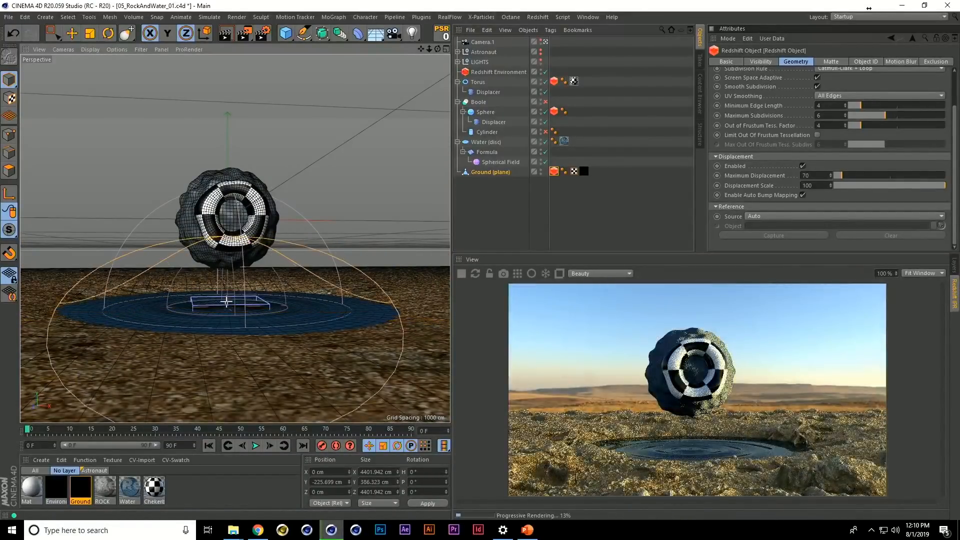
Reduce the brush size and pull up a hill in the ground on each side behind the pool
middle_drag(340, 281, 324, 282)
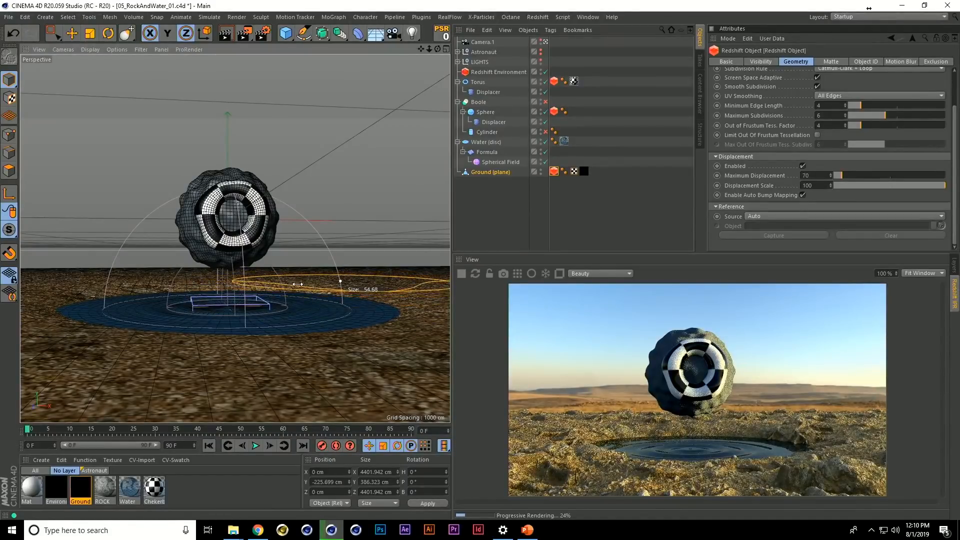
drag(343, 279, 349, 248)
mouse_move(47, 280)
mouse_down()
mouse_move(86, 275)
mouse_move(126, 245)
mouse_up()
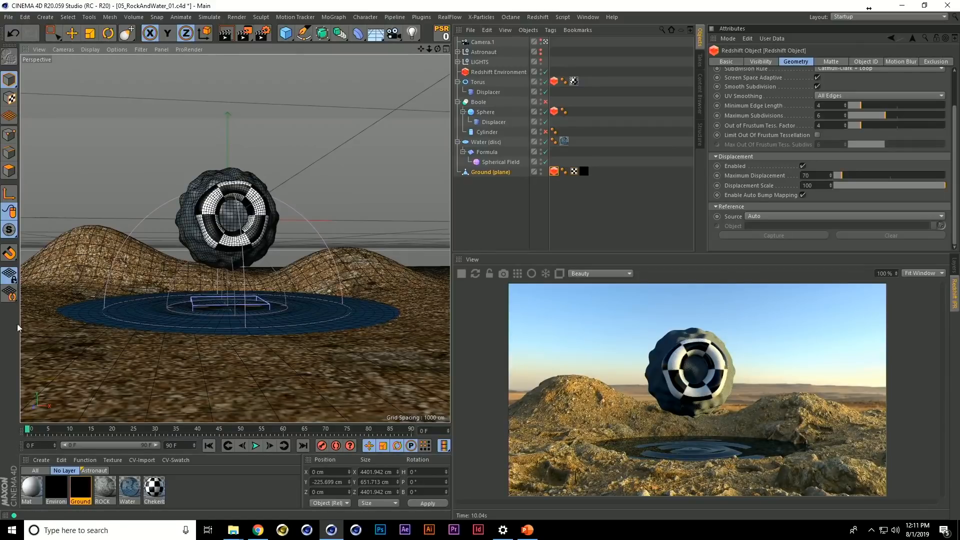
Apply the ROCK material to the Torus and the Boole
drag(235, 349, 472, 86)
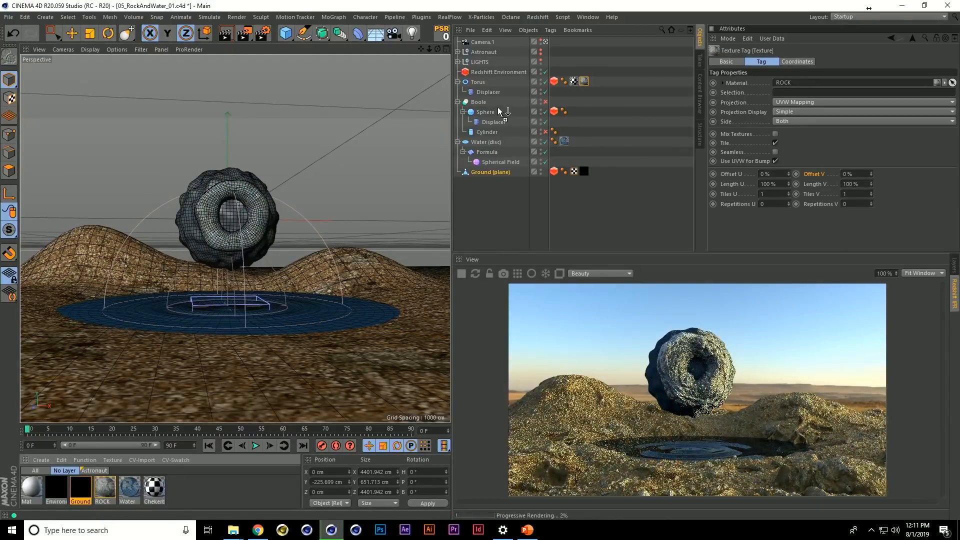
drag(488, 101, 489, 101)
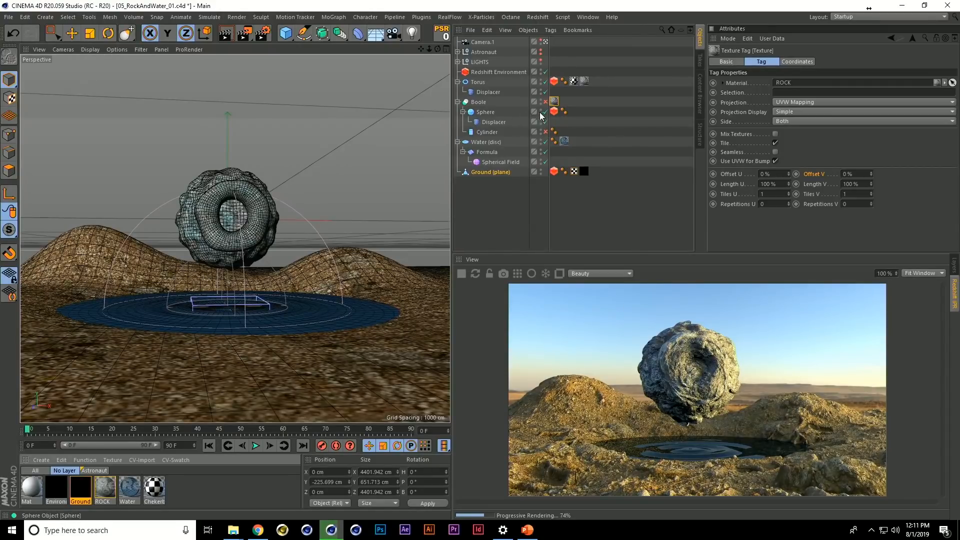
Enable the Cylinder and the Boole to cut a hole through the rock, and unhide the Astronaut
click(517, 131)
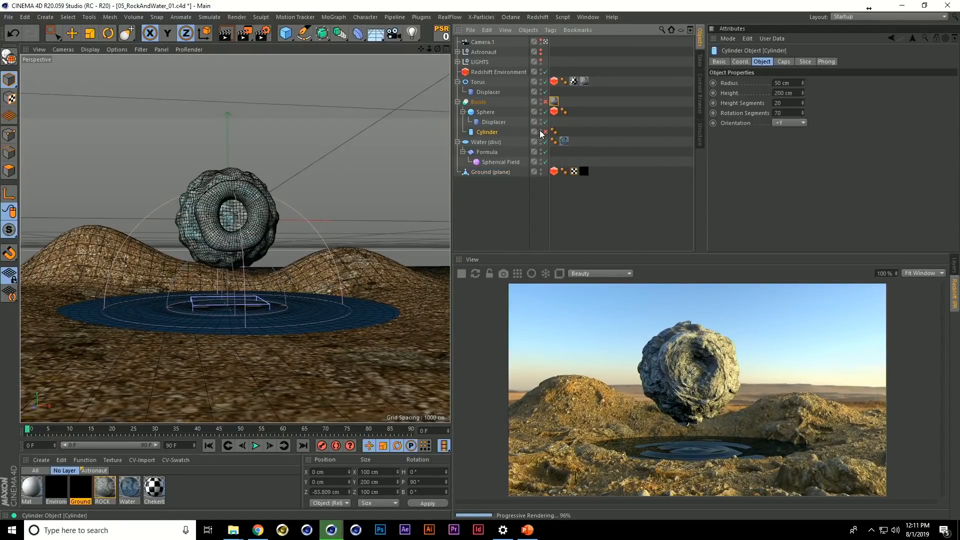
click(546, 132)
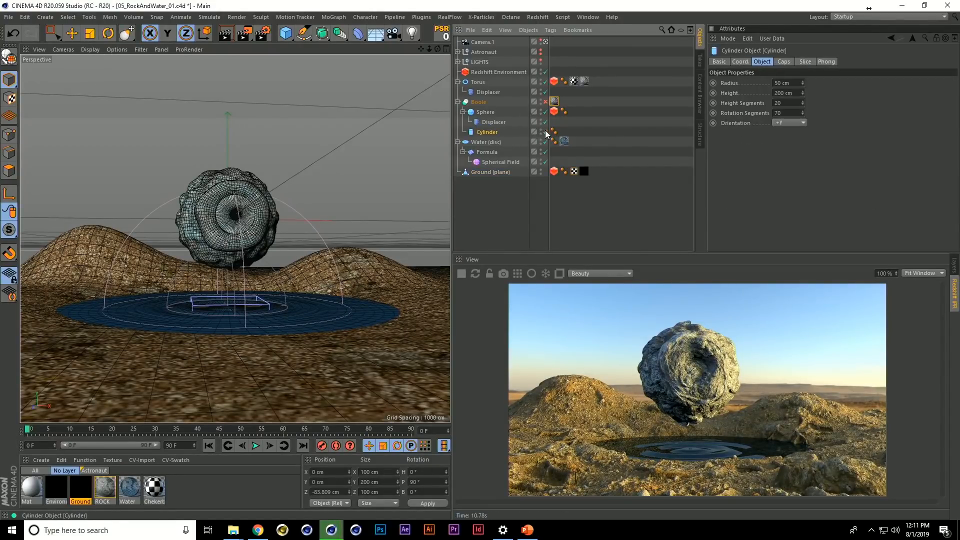
click(546, 102)
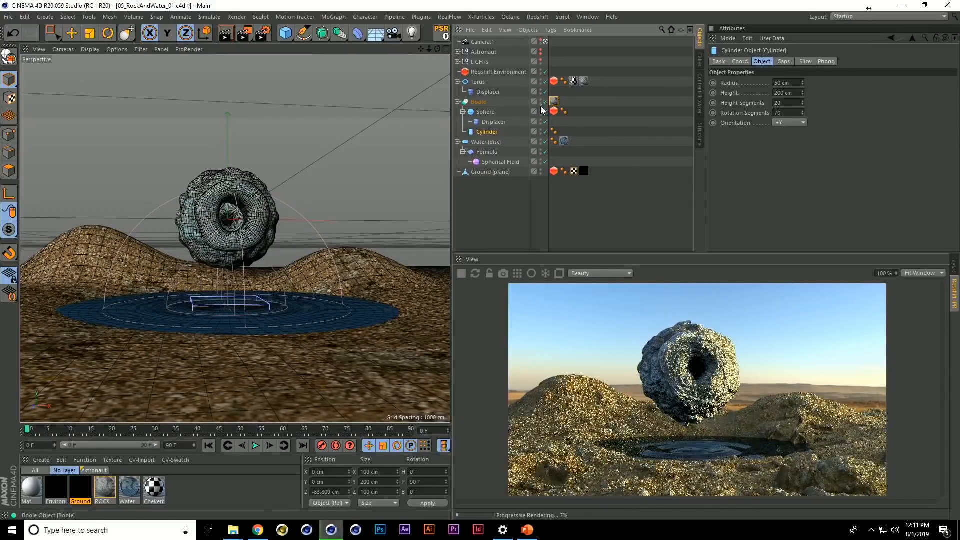
click(540, 51)
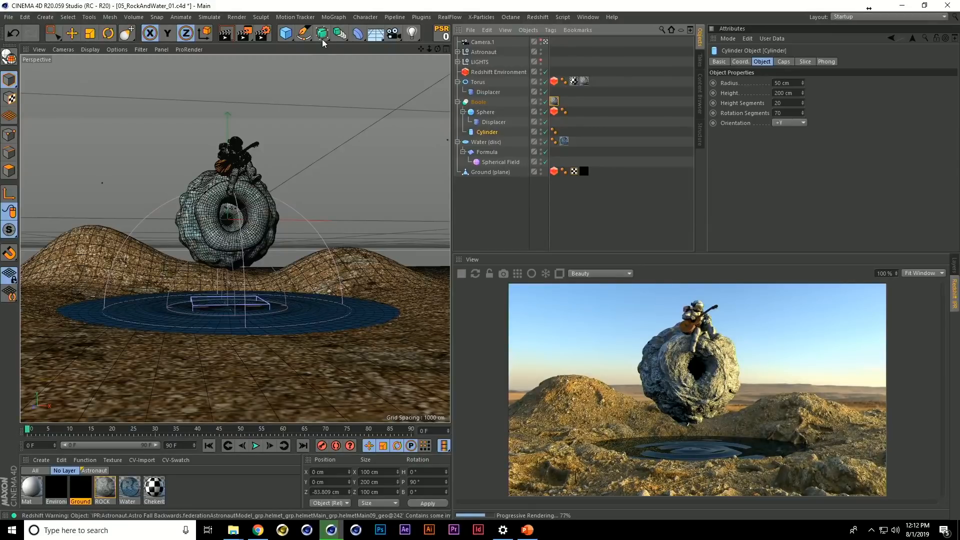
Clear the Environment Material in the Redshift render settings and close the settings
click(262, 38)
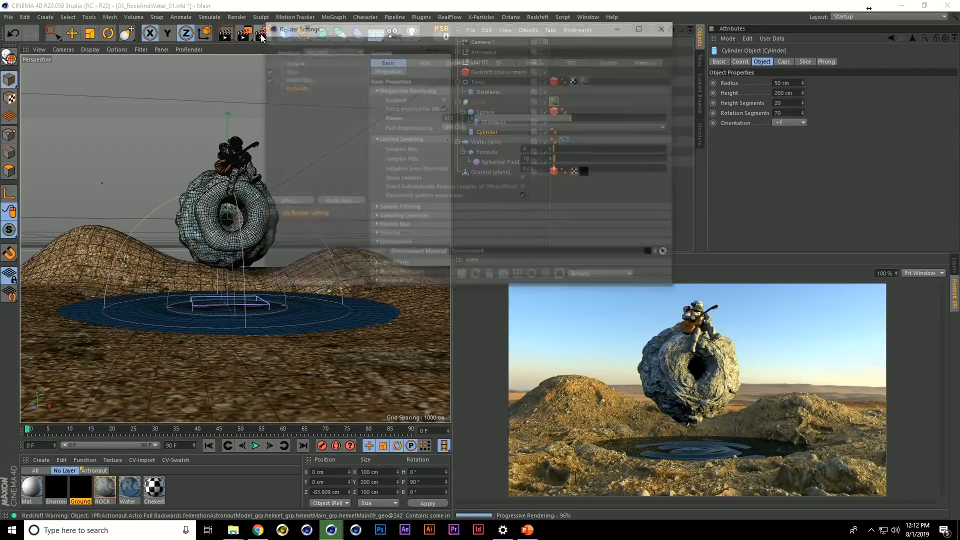
click(659, 254)
click(664, 263)
click(667, 26)
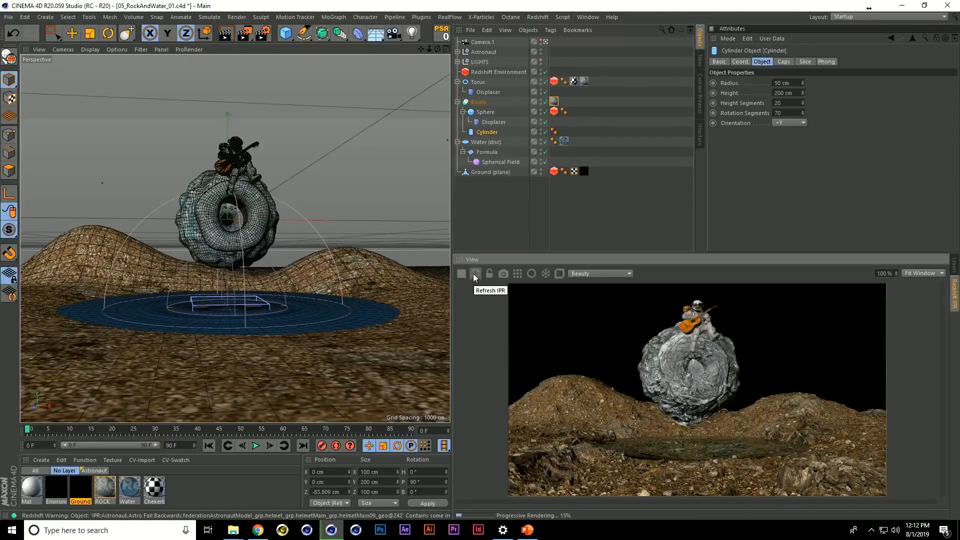
Enable and select the Area Light in the LIGHTS group, and lock the Redshift render view to its current camera
click(457, 62)
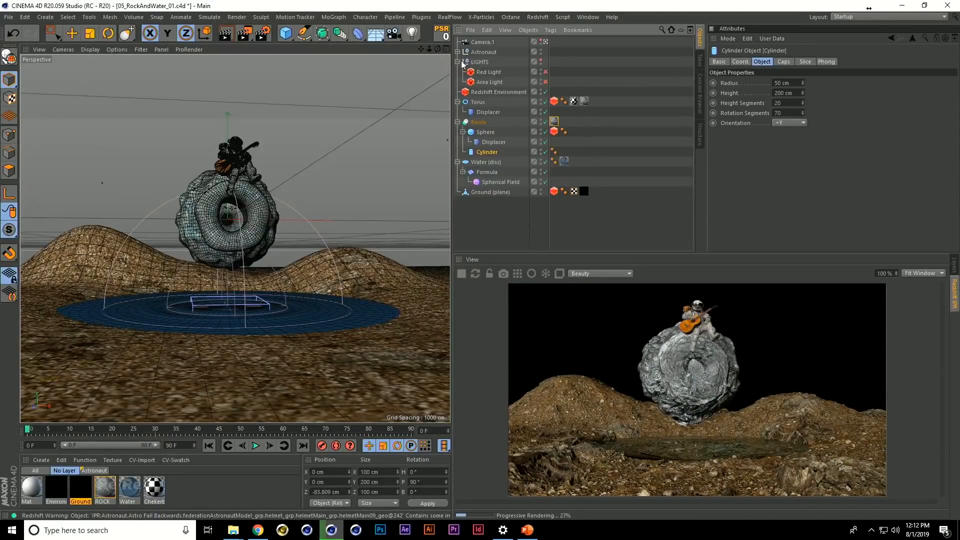
click(545, 82)
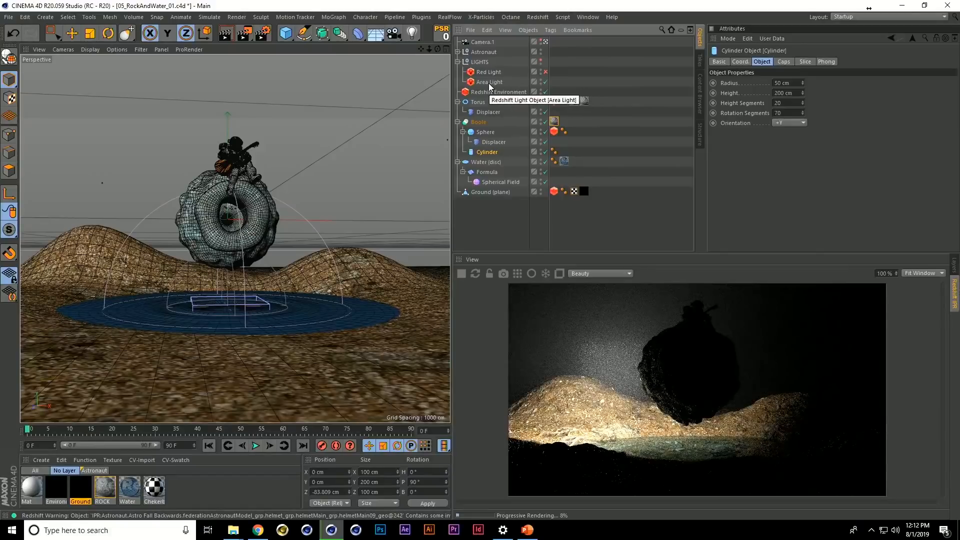
click(493, 82)
click(491, 274)
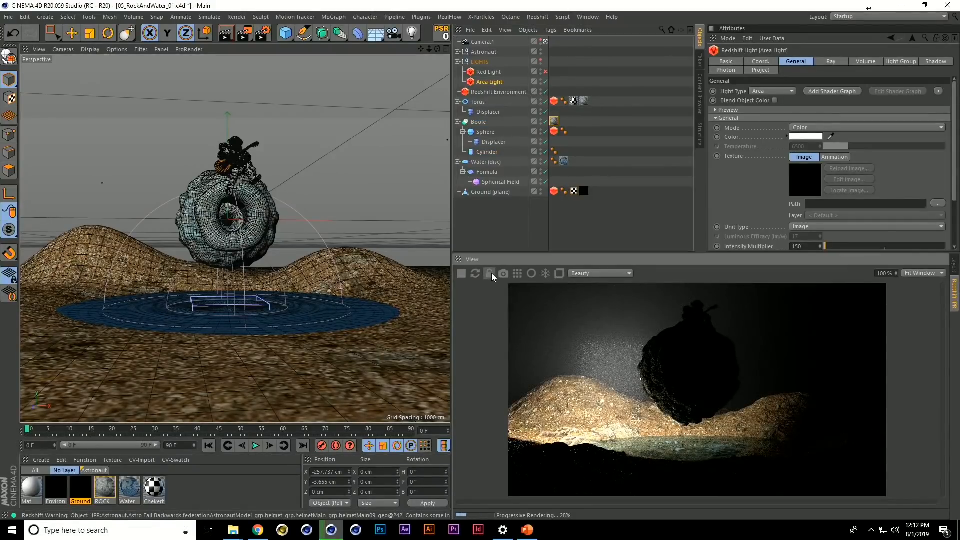
Look through the Area Light as a camera and aim it at the rock from about X 1433, Y -1, Z -471 cm
scroll(334, 190, up, 5)
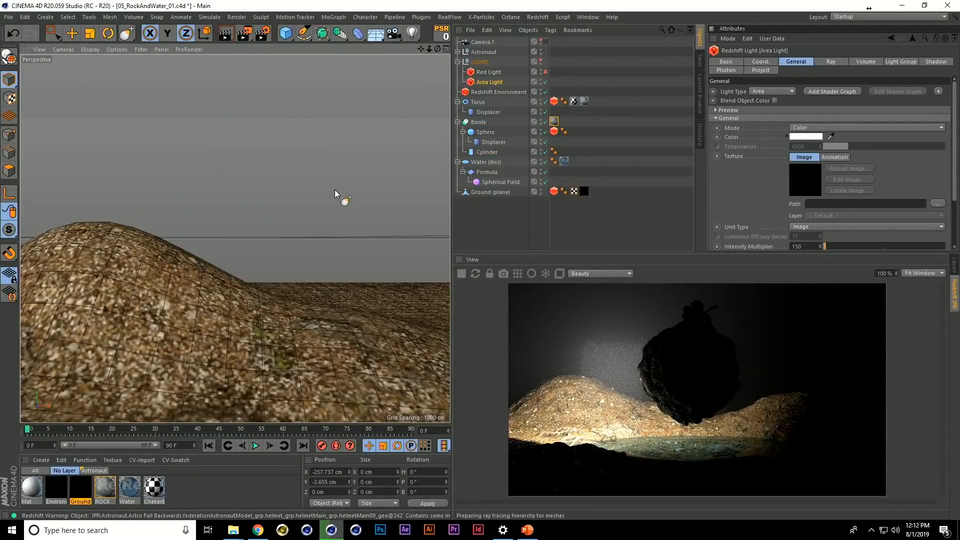
click(66, 50)
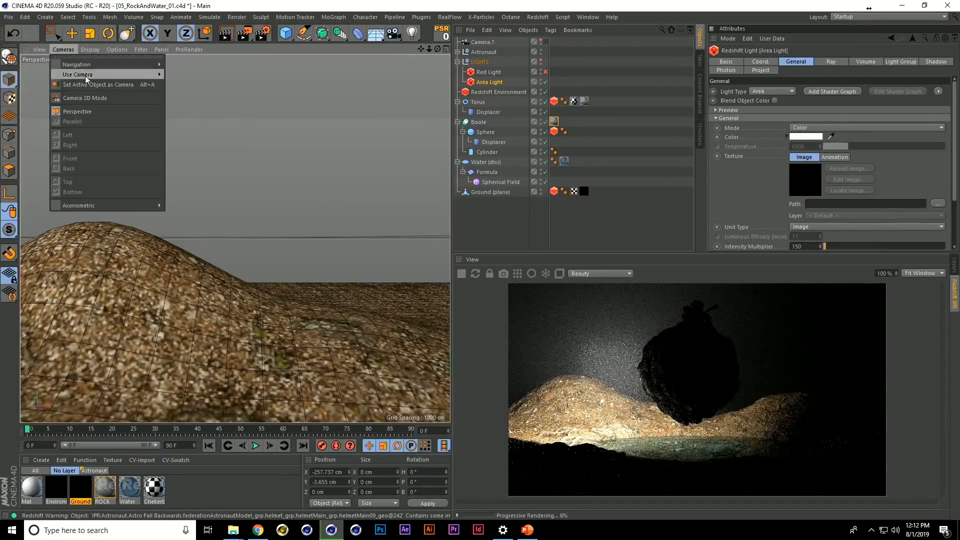
click(258, 9)
alt+drag(205, 277, 352, 293)
scroll(304, 276, down, 5)
alt+middle_drag(352, 293, 210, 285)
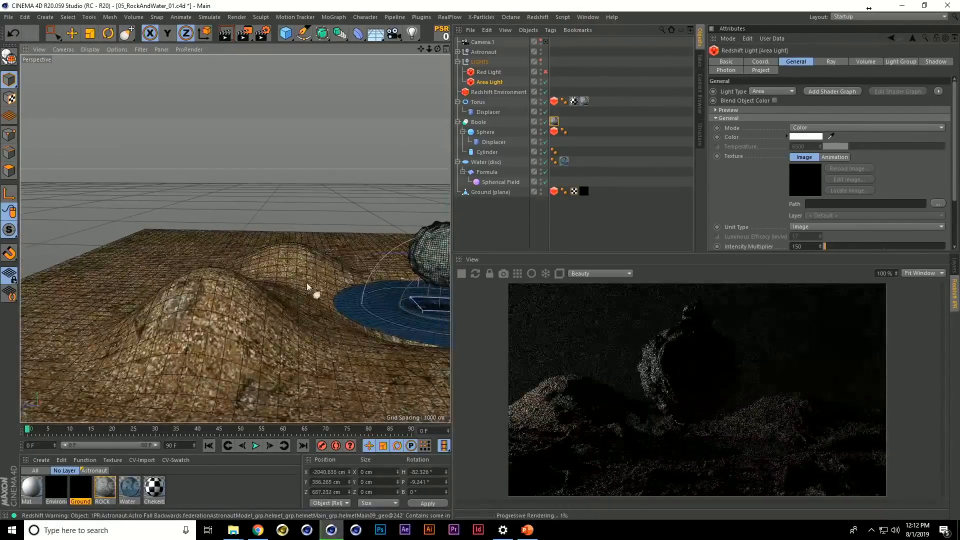
scroll(315, 293, up, 3)
alt+middle_drag(322, 293, 260, 280)
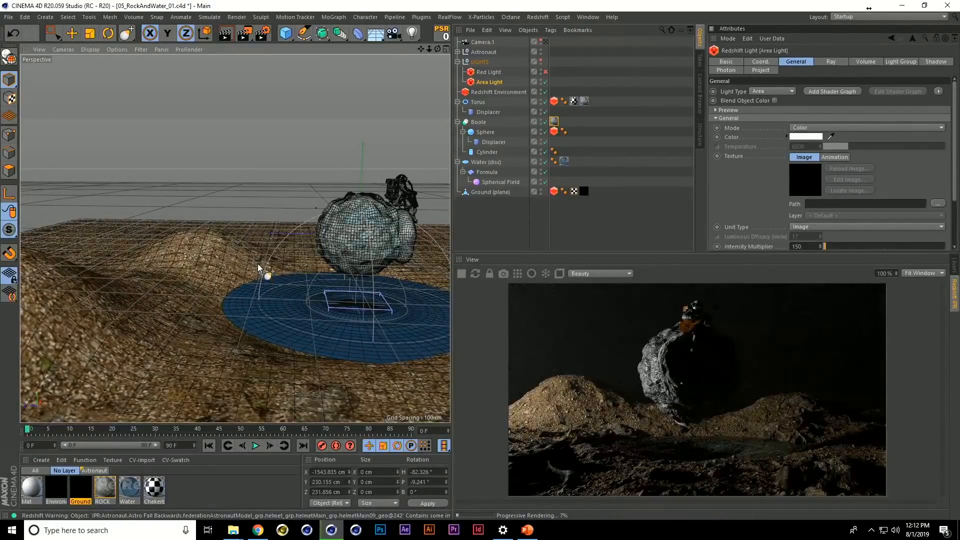
alt+drag(306, 304, 307, 272)
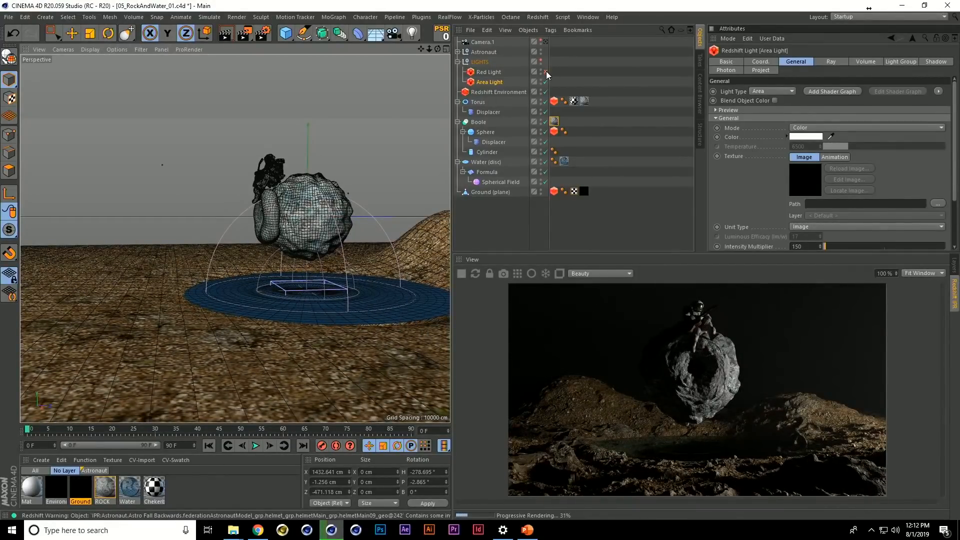
Enable the Red Light, look through it, and aim it at the rock from about X -1329, Y 21, Z 1000 cm
click(495, 72)
key(s)
alt+drag(242, 274, 392, 299)
scroll(324, 286, down, 3)
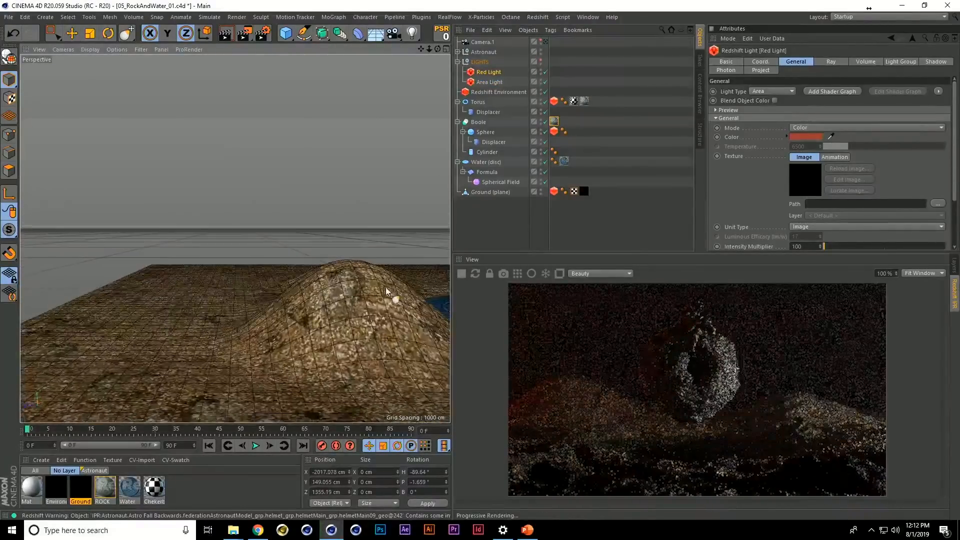
alt+right_drag(392, 300, 302, 293)
alt+middle_drag(302, 293, 200, 290)
alt+right_drag(200, 290, 254, 293)
alt+drag(254, 293, 305, 296)
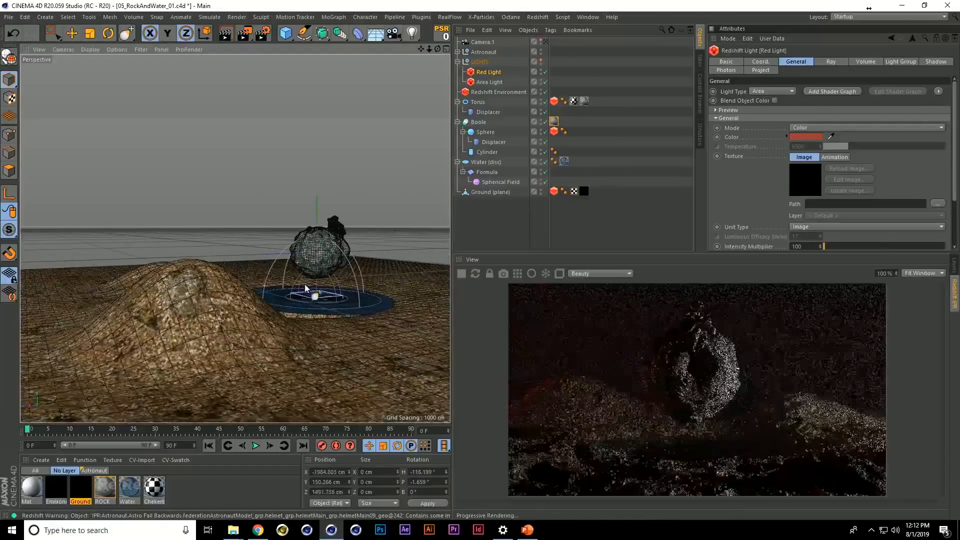
scroll(299, 280, up, 4)
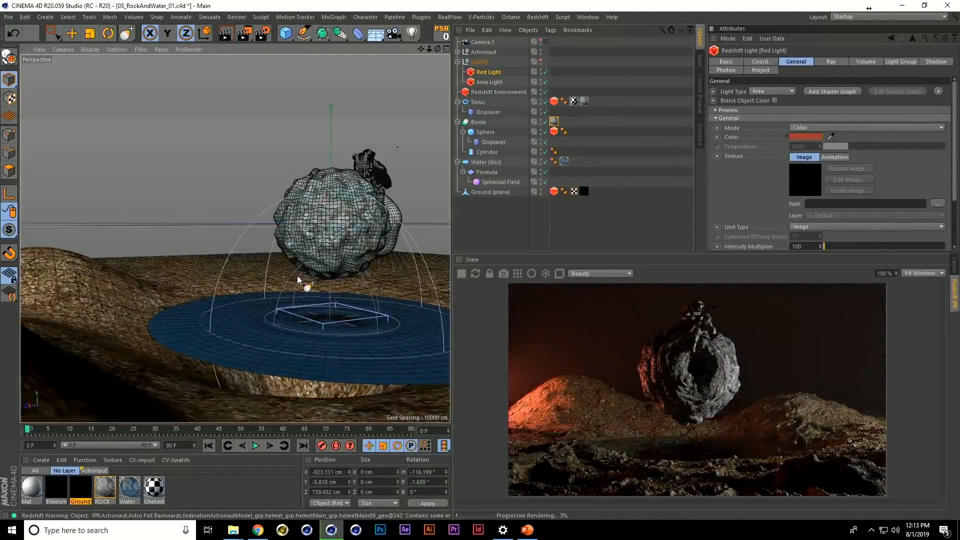
scroll(299, 280, down, 3)
alt+drag(299, 280, 315, 296)
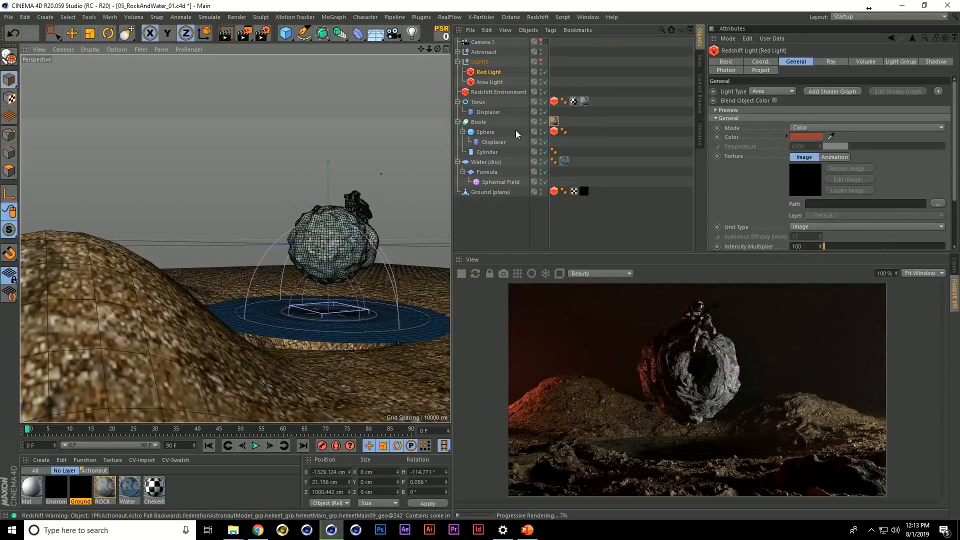
Examine the Redshift Environment's volume scattering settings, and switch to the PowerPoint slide show's Silly Wheels slide
click(500, 92)
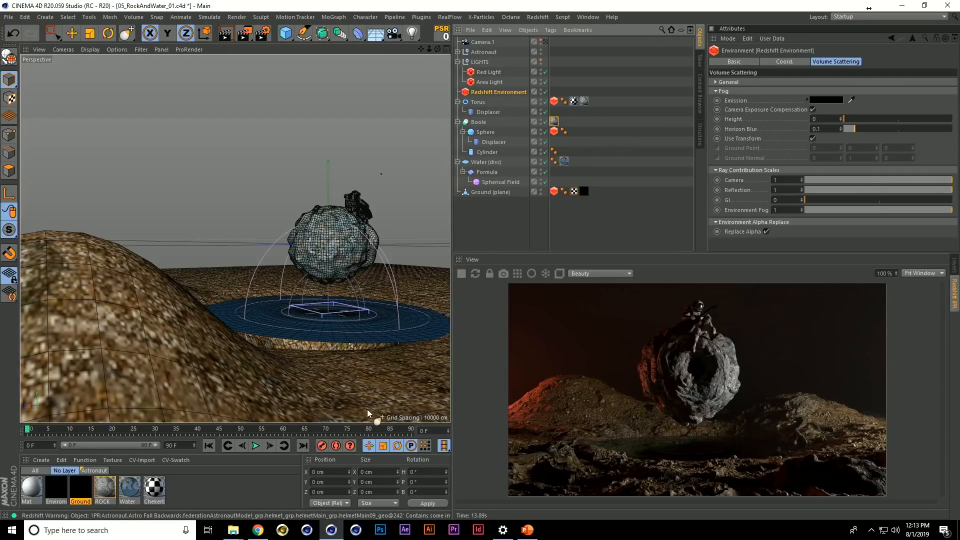
key(alt+Tab)
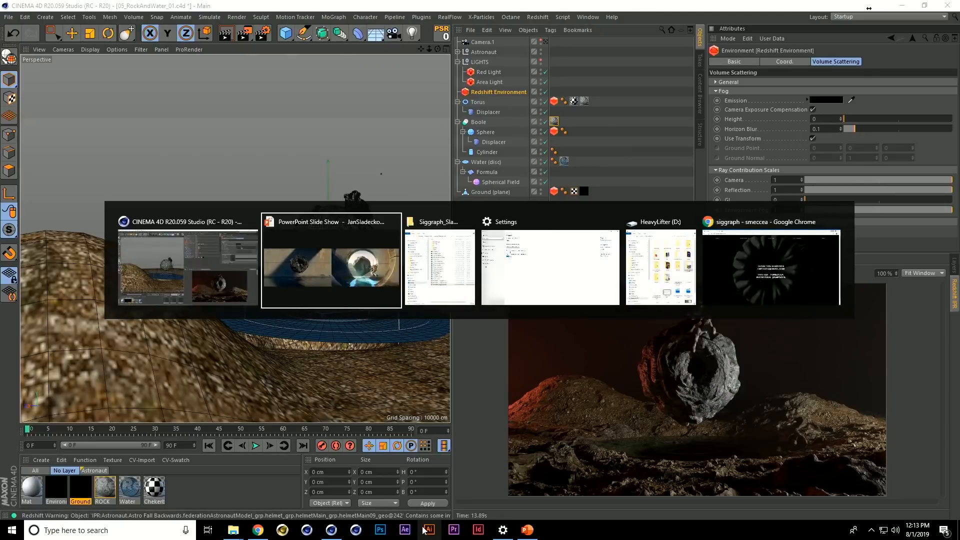
key(Right)
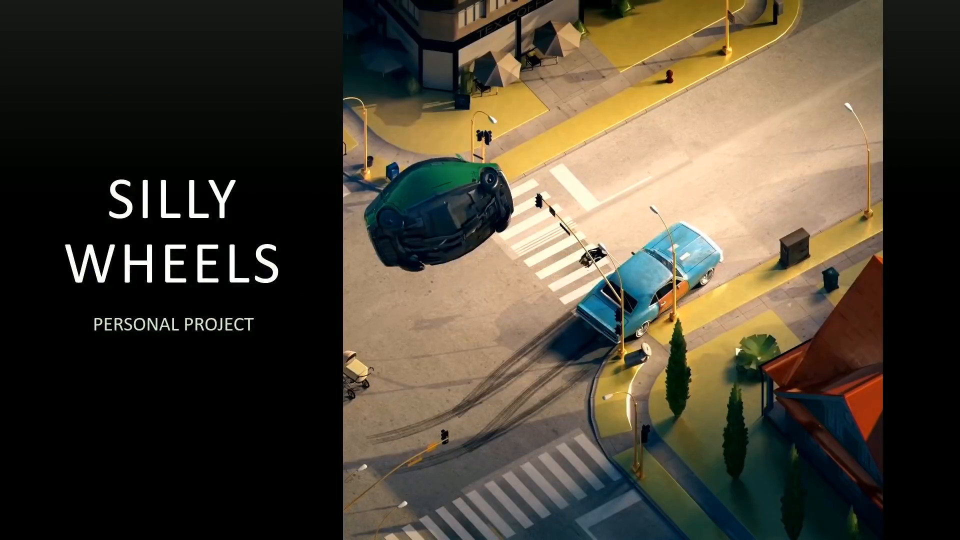
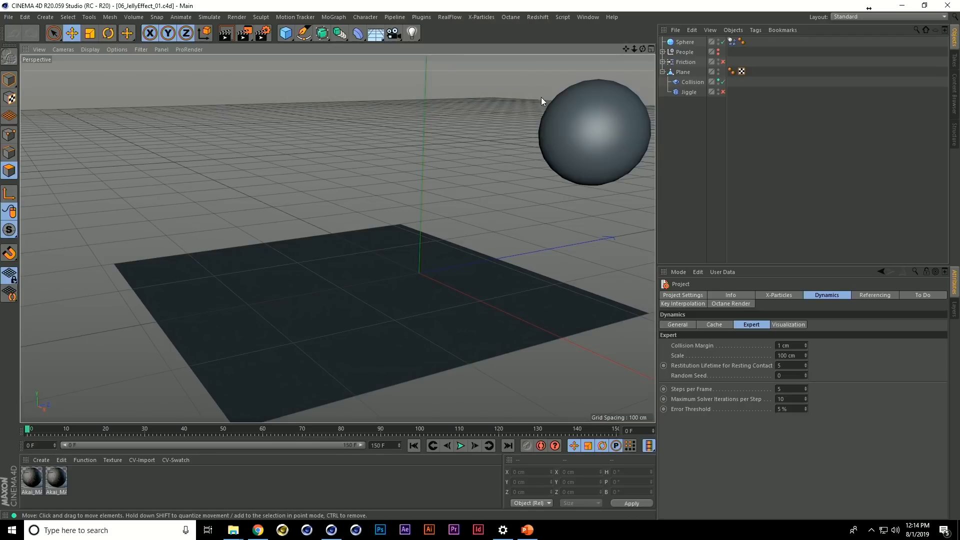
Examine the colliders assigned to the Collision deformer under the Plane
click(608, 115)
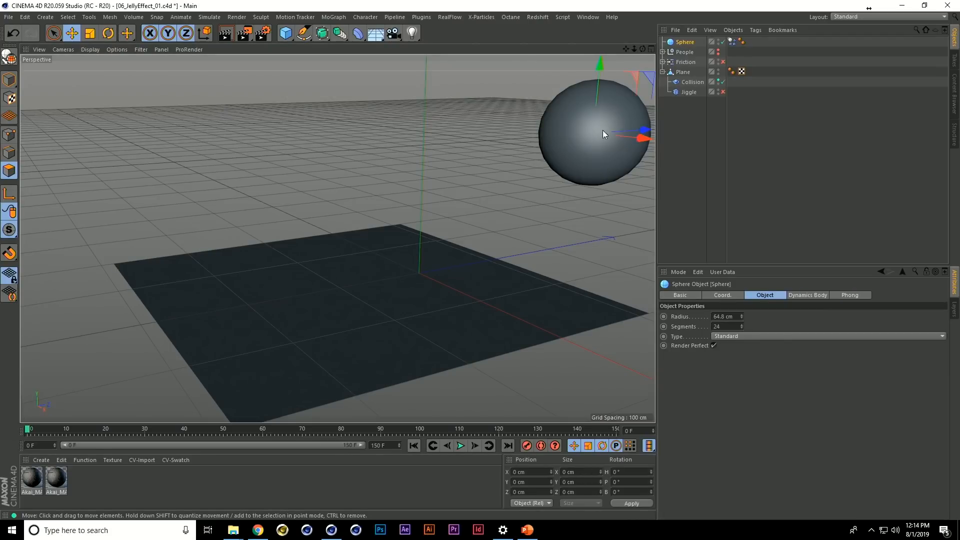
click(693, 83)
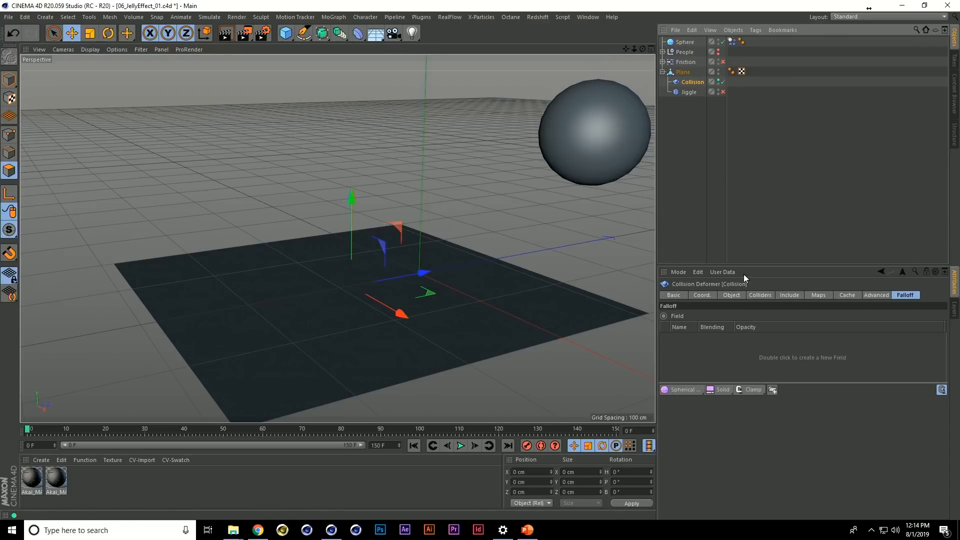
click(753, 295)
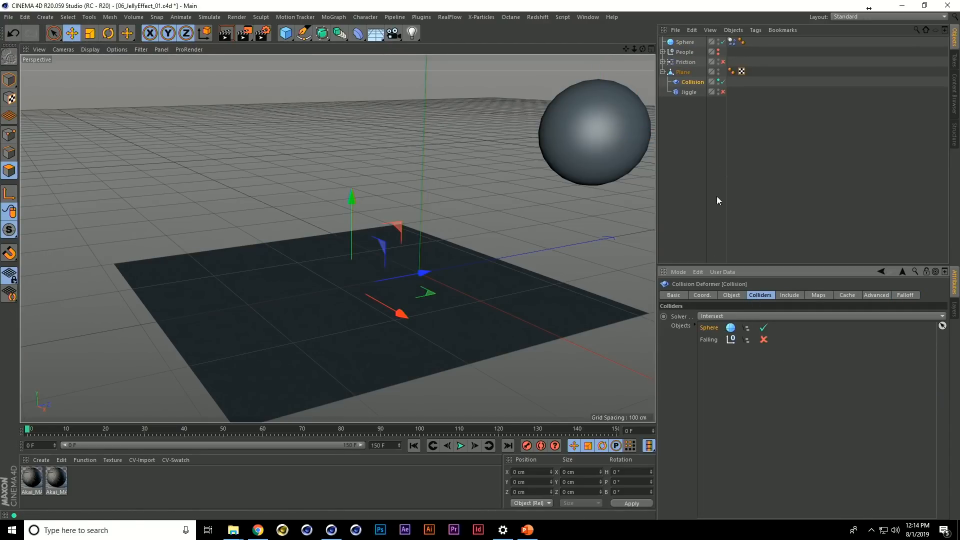
Try moving the Sphere into the Plane to test the collision deformation, undo the move, then play the simulation and rewind it
click(685, 42)
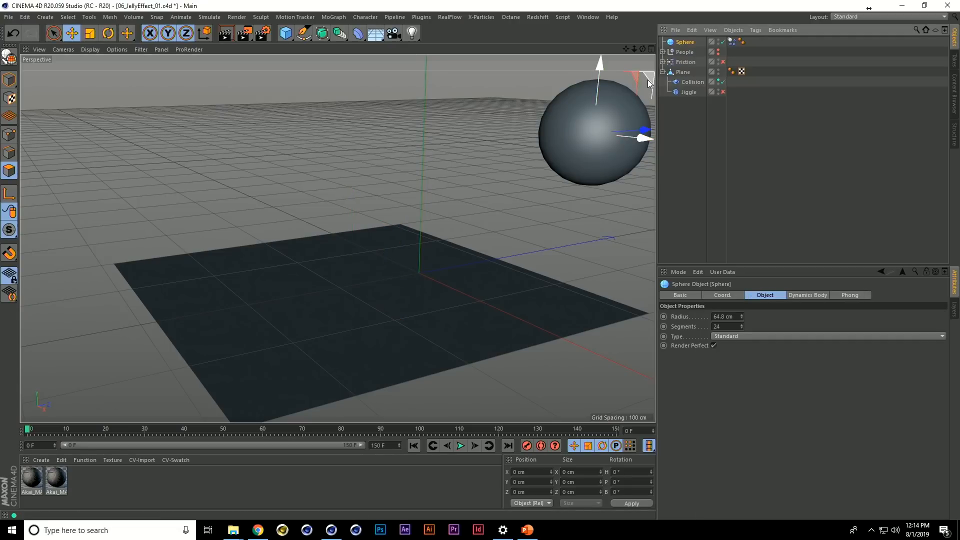
drag(629, 76, 399, 219)
alt+drag(398, 315, 369, 311)
alt+right_drag(370, 313, 426, 312)
alt+drag(426, 312, 445, 277)
drag(430, 238, 455, 301)
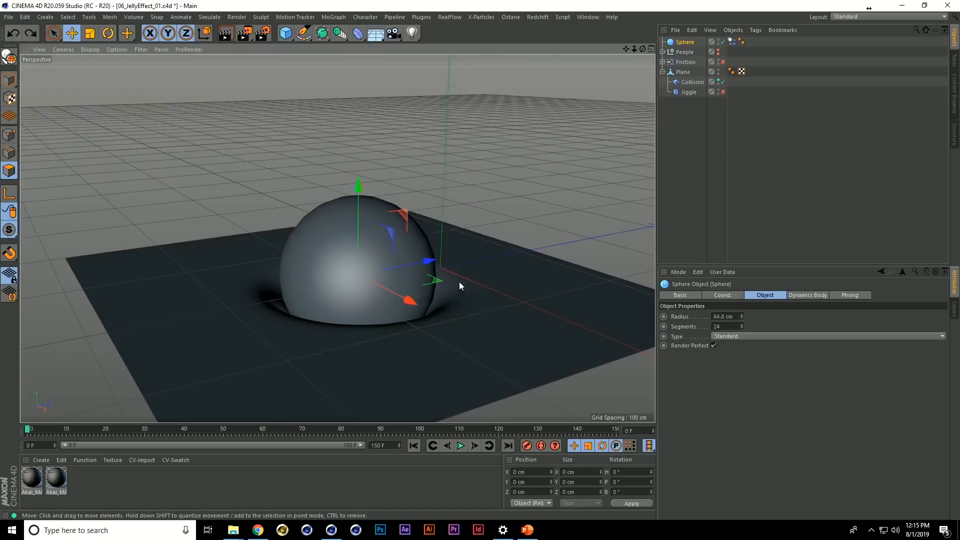
key(ctrl+z)
key(F8)
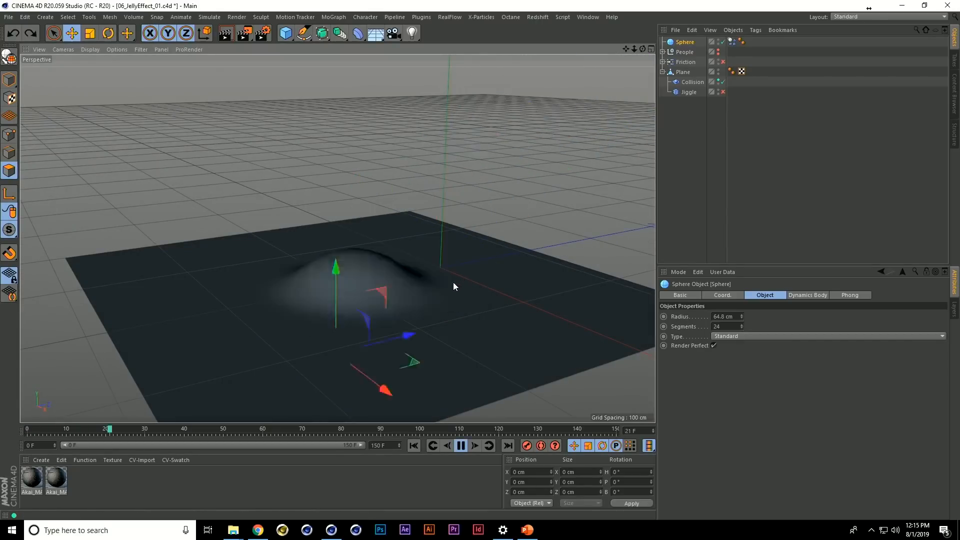
key(shift+f)
Inspect the custom initial velocity in the Sphere's Dynamics Body tag, and deselect everything
click(732, 42)
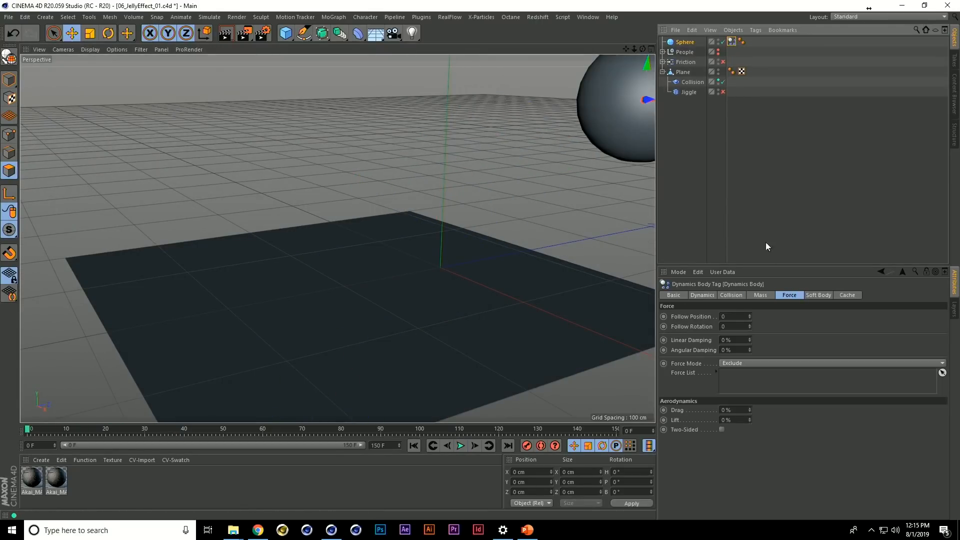
click(702, 295)
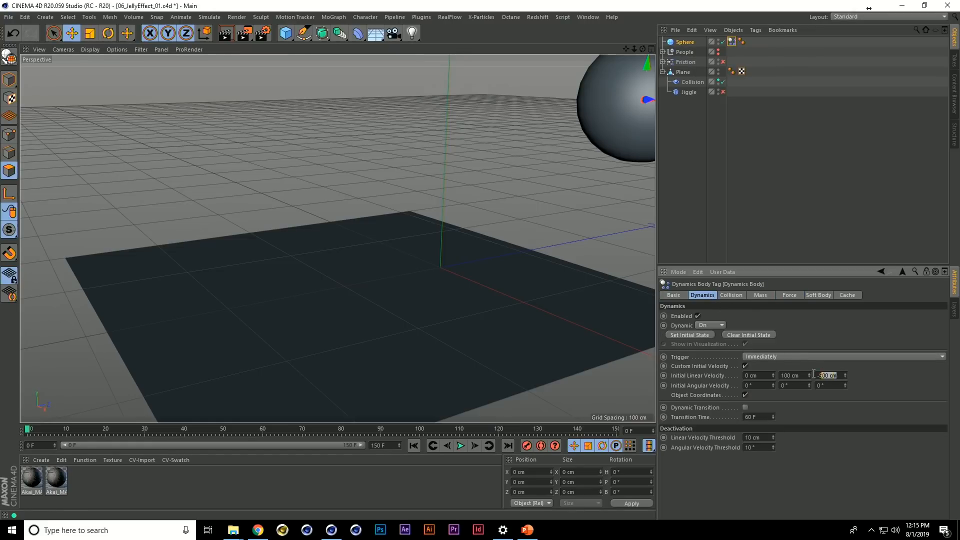
click(795, 376)
click(718, 224)
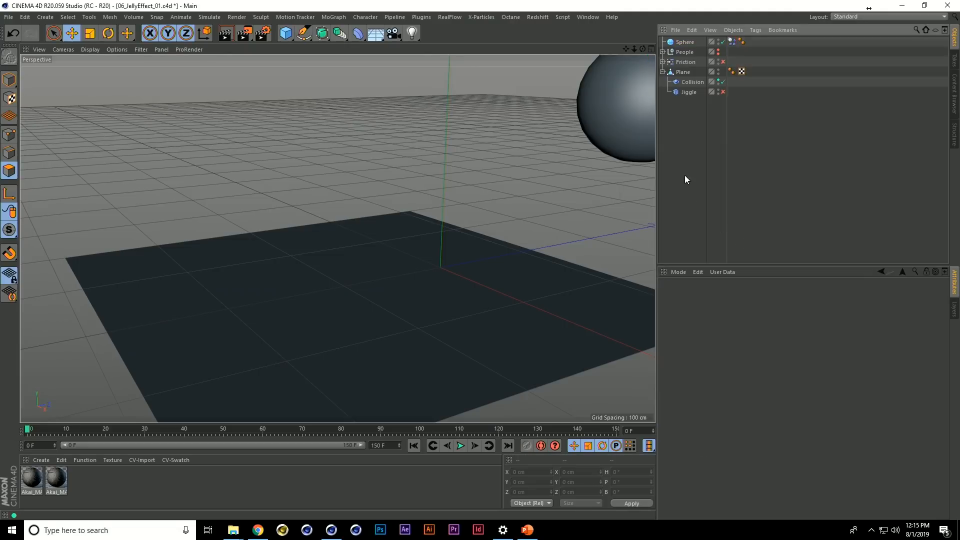
Replay the simulation from the start and stop it at about frame 20 to examine the sphere pushing into the plane
key(F8)
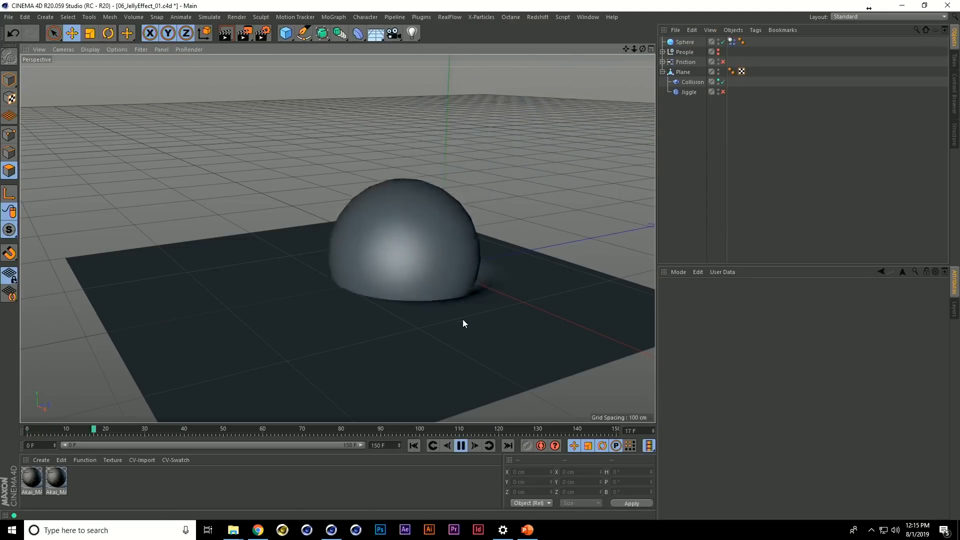
key(F8)
key(shift+f)
key(F8)
key(F8)
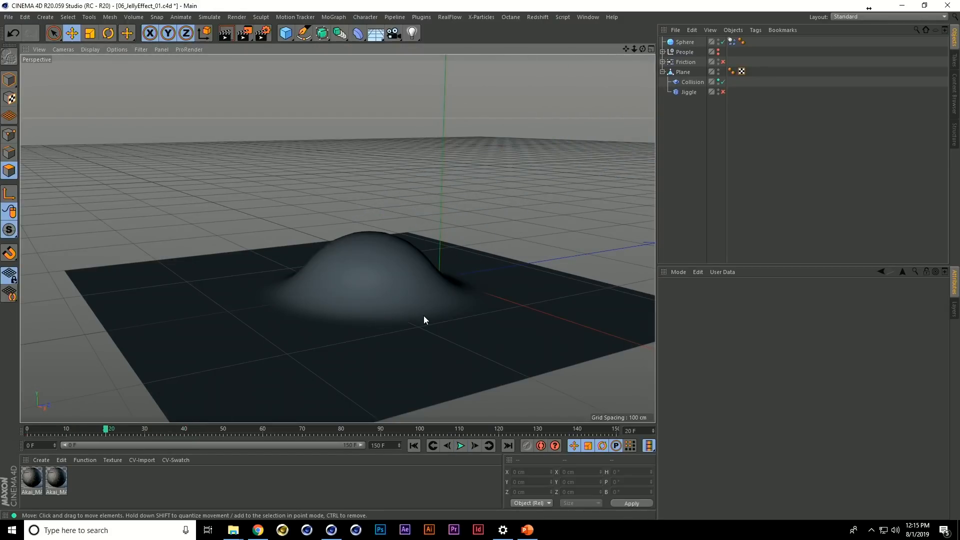
alt+drag(424, 316, 424, 311)
scroll(424, 310, down, 2)
alt+middle_drag(425, 307, 406, 301)
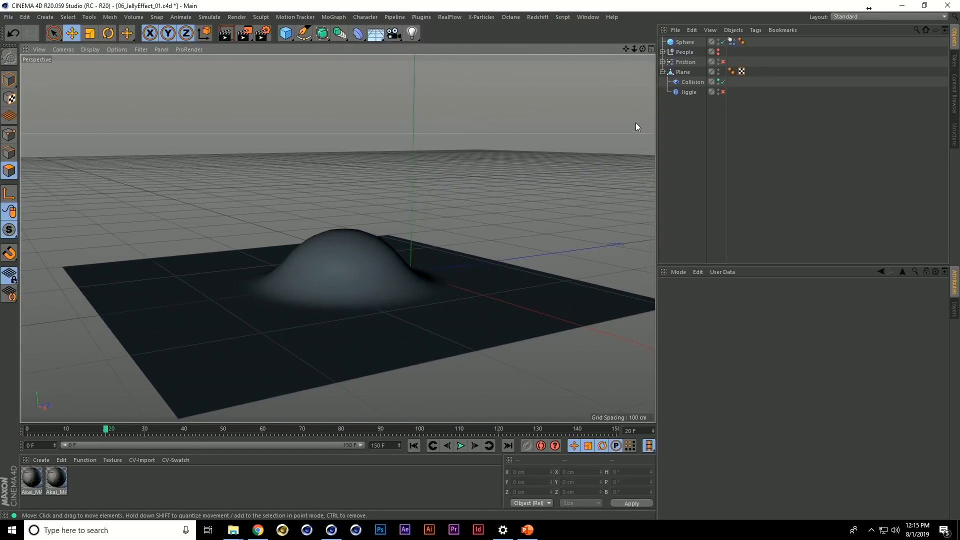
Set the Collision deformer's Restore Shape to 0% and replay the simulation from the start
click(693, 82)
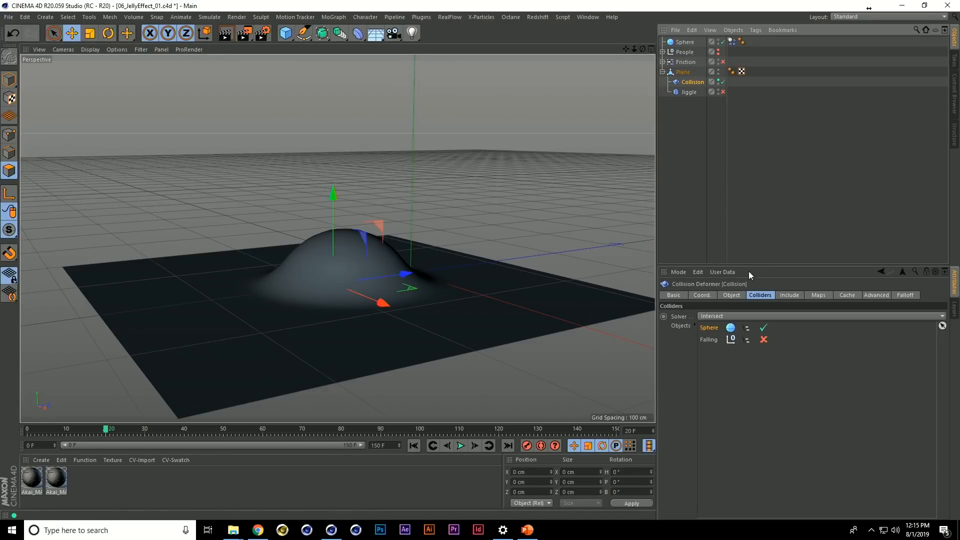
click(736, 295)
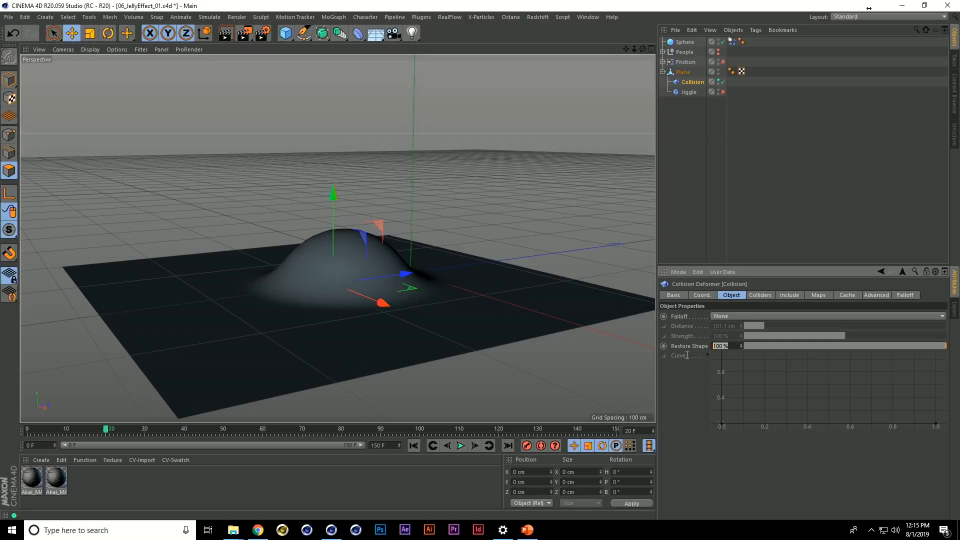
text(0)
key(Return)
click(677, 207)
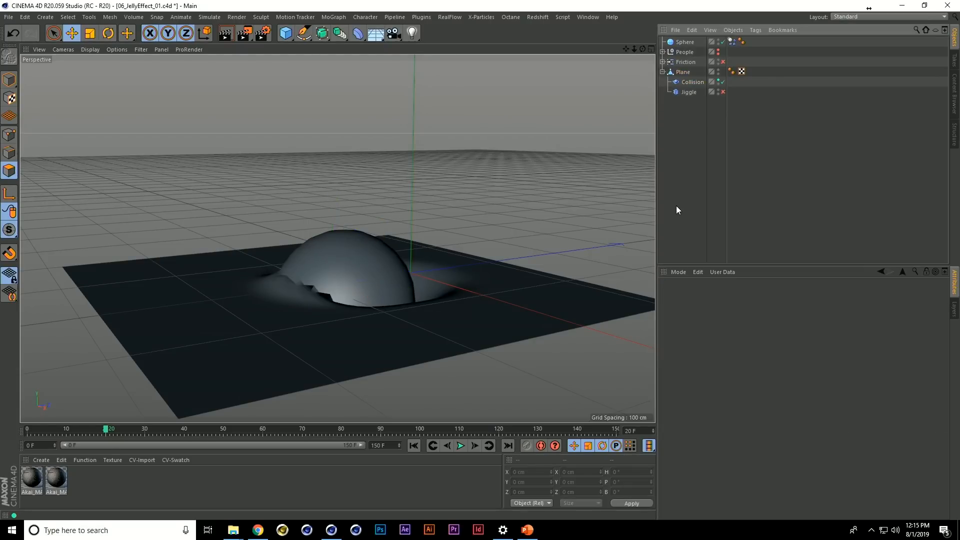
key(shift+f)
key(F8)
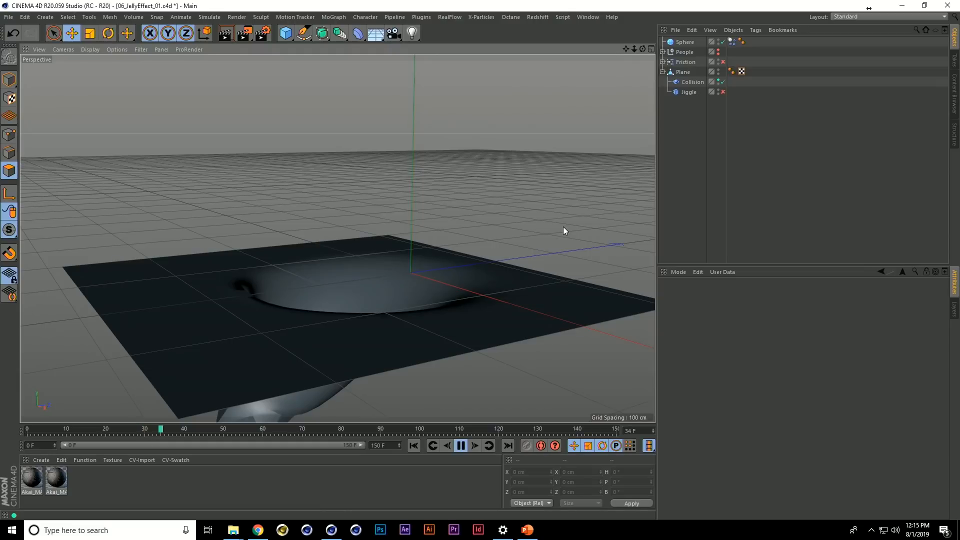
alt+drag(536, 220, 469, 245)
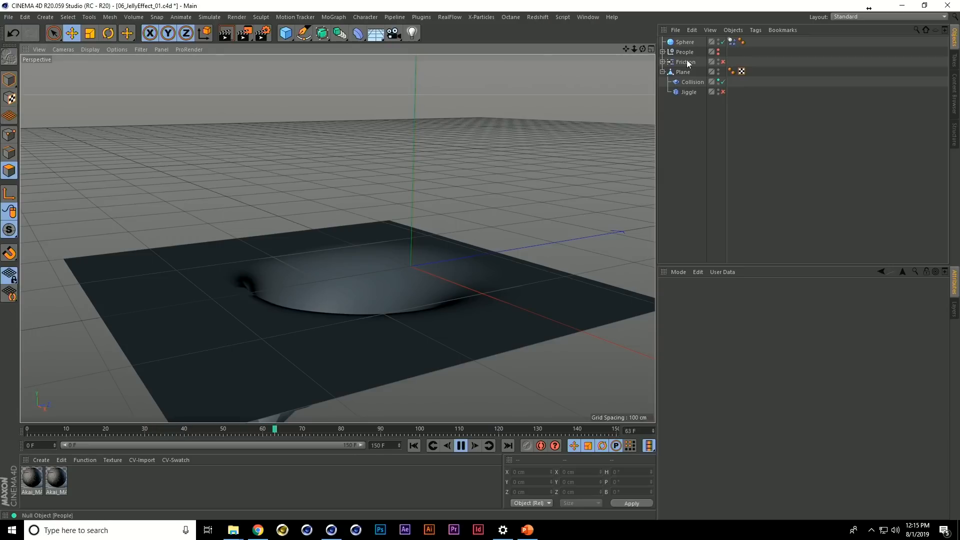
Set the Collision deformer's Restore Shape to 14%, preview the simulation, and rewind it to the first frame
click(692, 82)
click(731, 346)
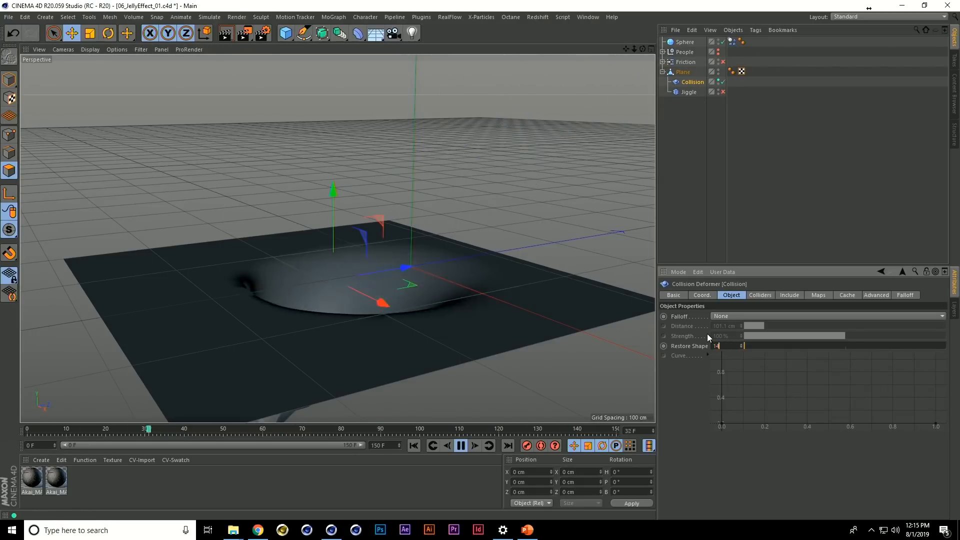
click(690, 215)
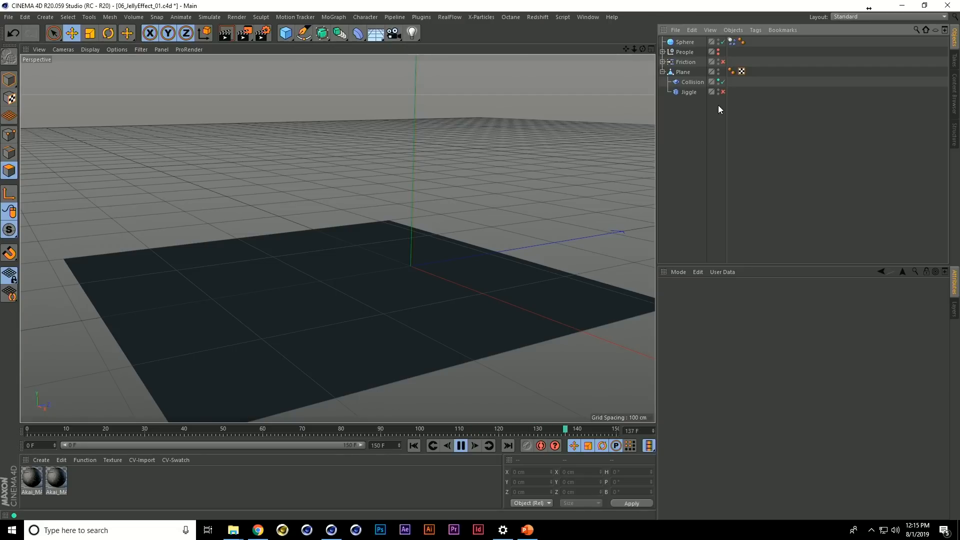
key(F8)
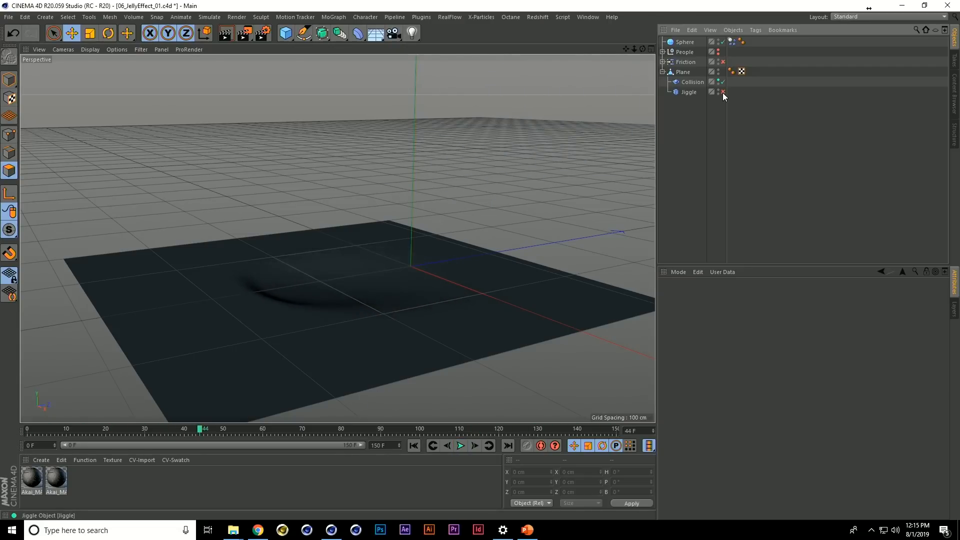
key(shift+f)
Enable the Jiggle deformer under the Plane and play the simulation, viewing the plane's wobble from several angles
click(722, 92)
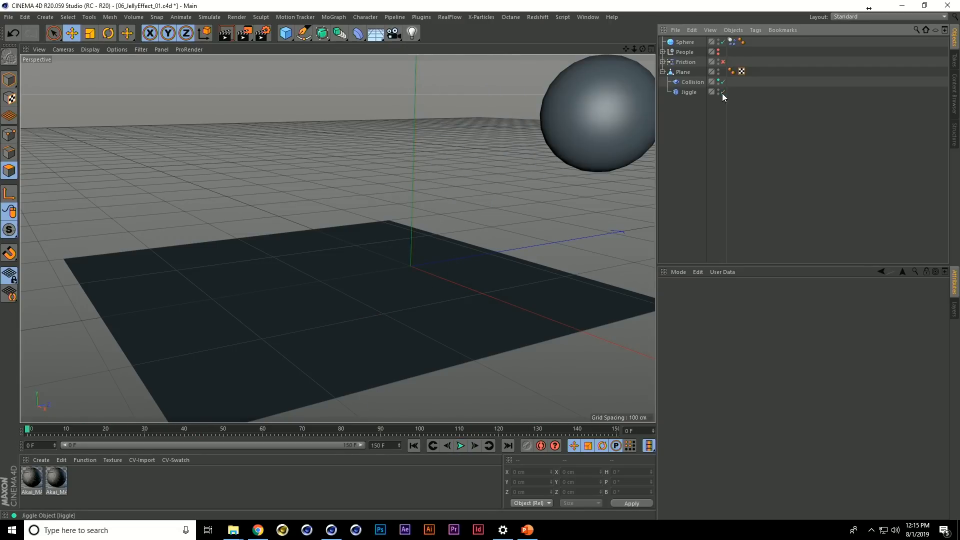
key(F8)
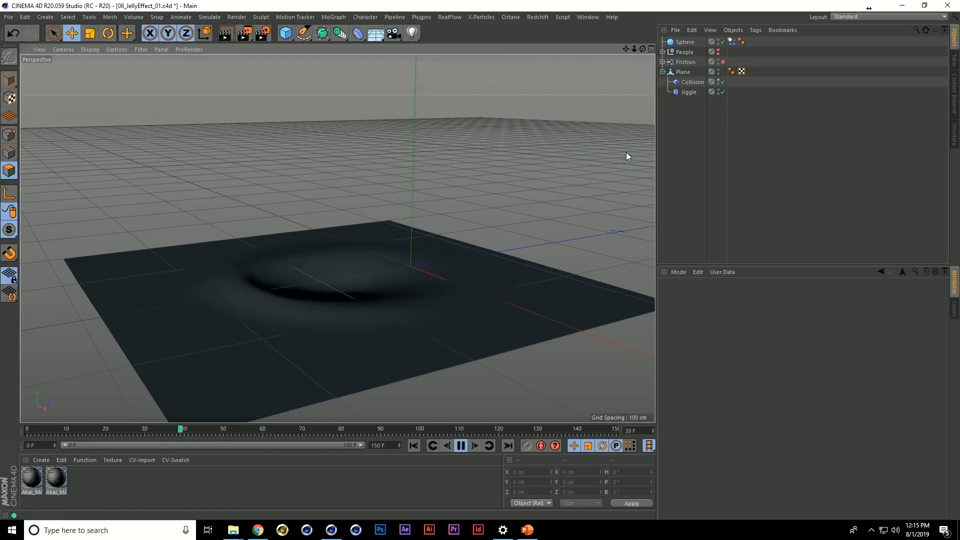
key(shift+f)
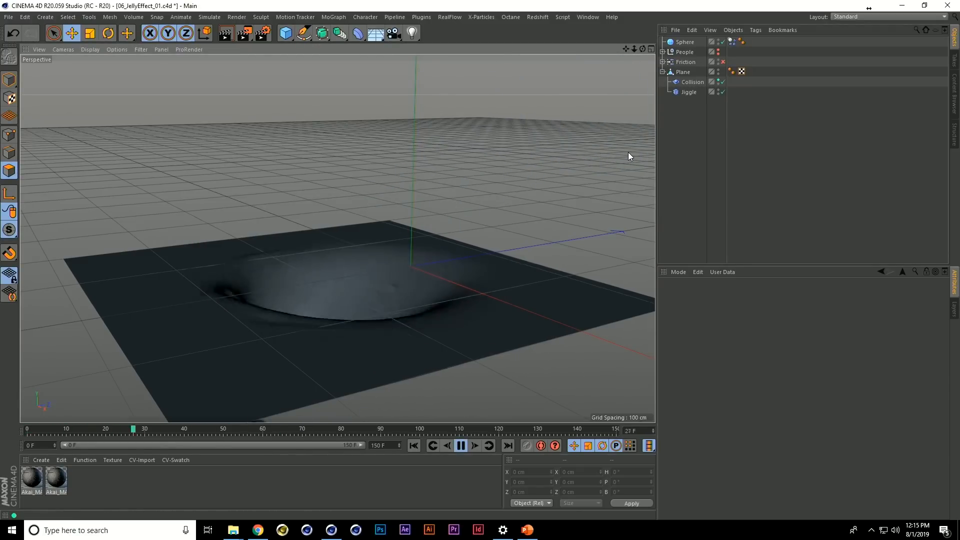
alt+drag(431, 259, 389, 230)
alt+right_drag(382, 238, 401, 262)
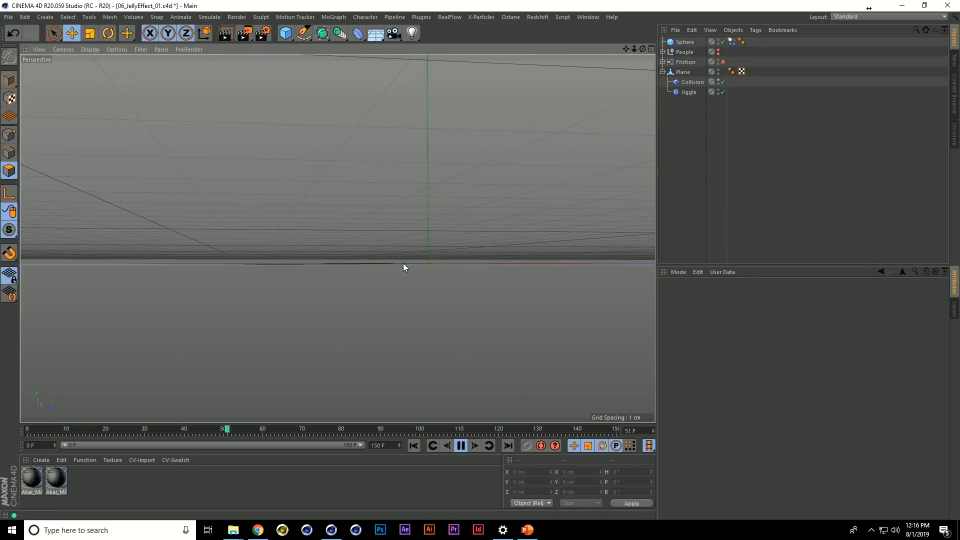
alt+drag(379, 245, 411, 259)
key(F8)
alt+drag(409, 214, 450, 215)
Enable the Friction object, expand it and select its Linear Field
click(660, 64)
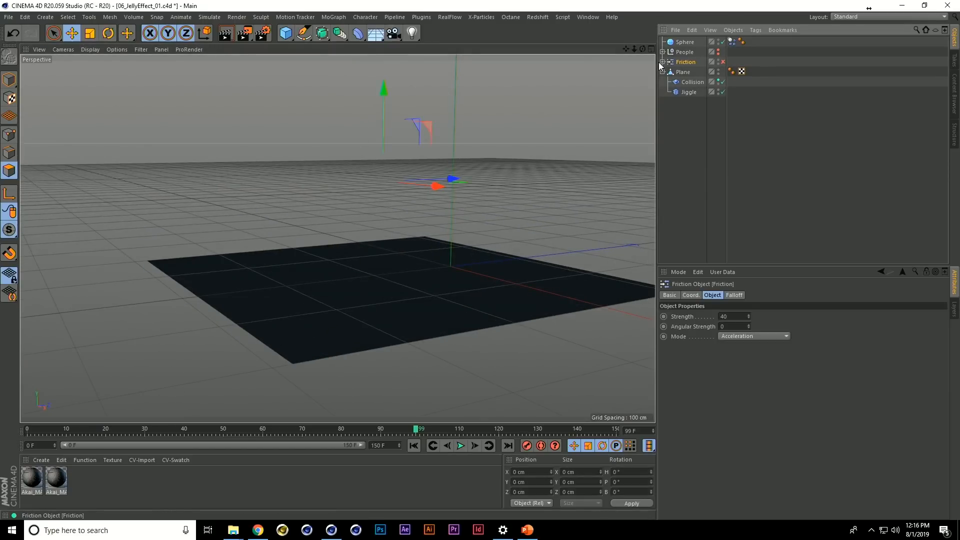
click(662, 62)
click(730, 62)
click(696, 71)
Show the Linear Field in the viewport to check its extent beneath the plane, and hide it again
alt+drag(540, 203, 461, 207)
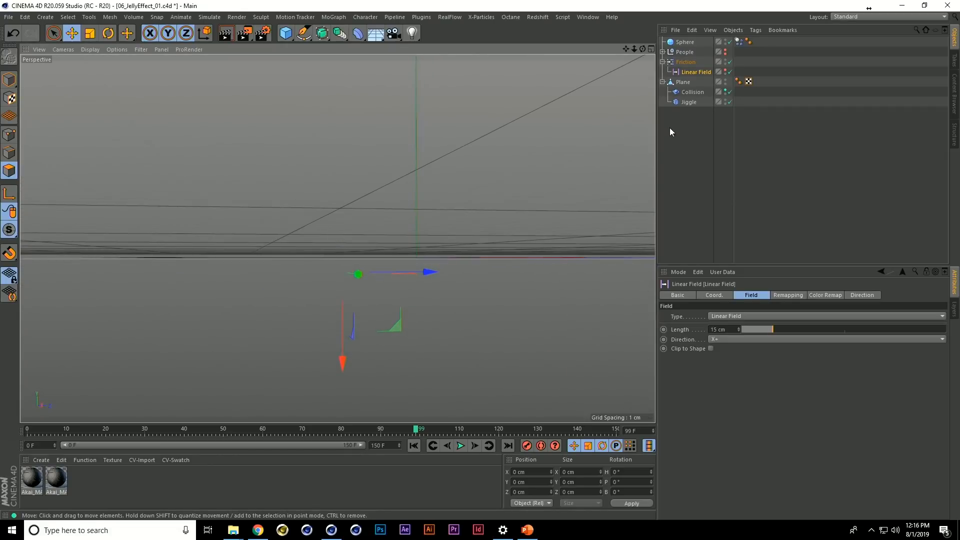
click(726, 70)
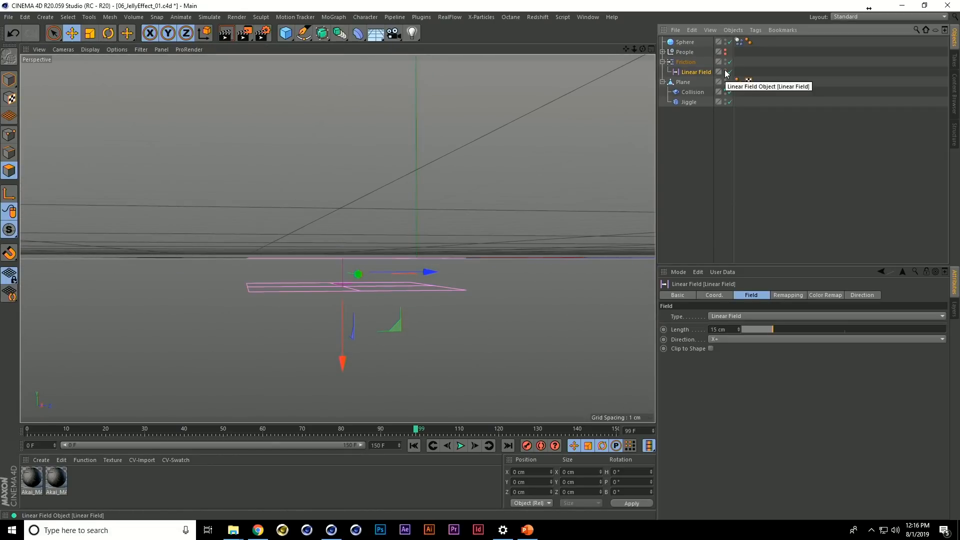
alt+drag(436, 209, 428, 226)
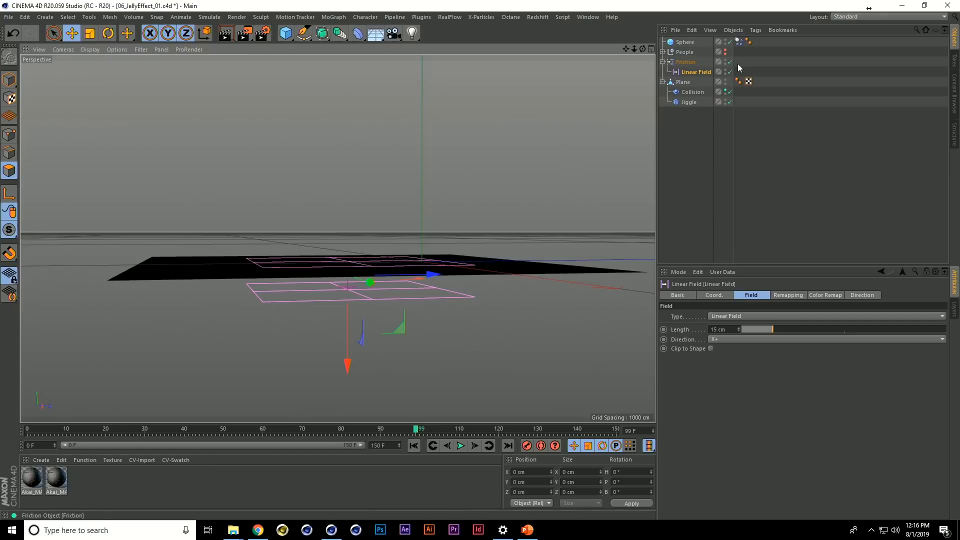
click(726, 71)
alt+drag(524, 172, 503, 209)
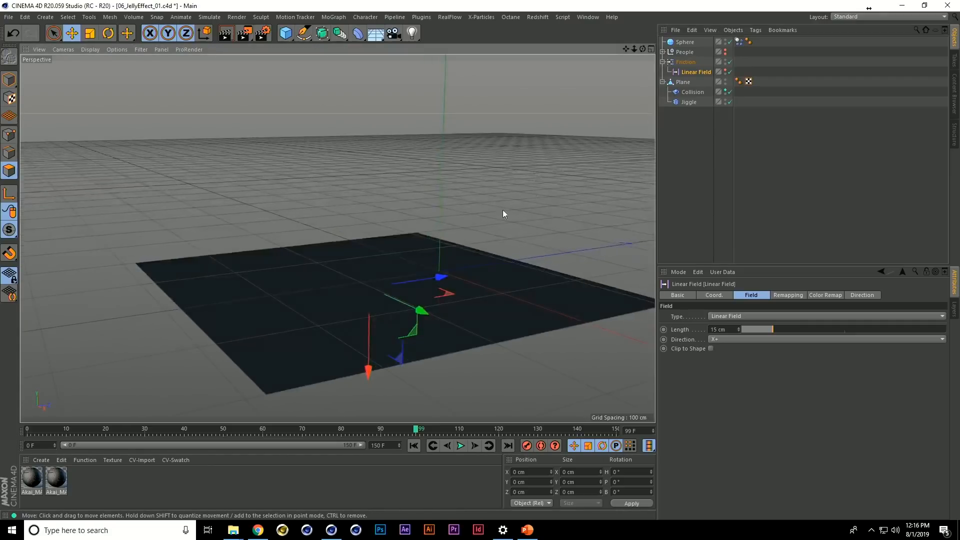
Replay the simulation with Friction and Jiggle active, deselect everything, and rewind to the first frame
scroll(452, 258, up, 1)
key(shift+f)
key(F8)
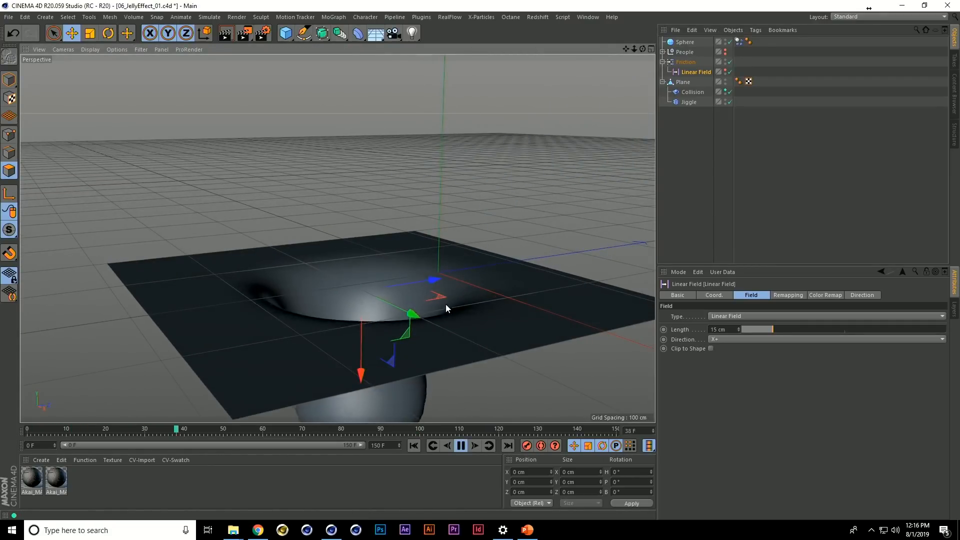
alt+drag(446, 304, 455, 307)
click(670, 163)
key(shift+f)
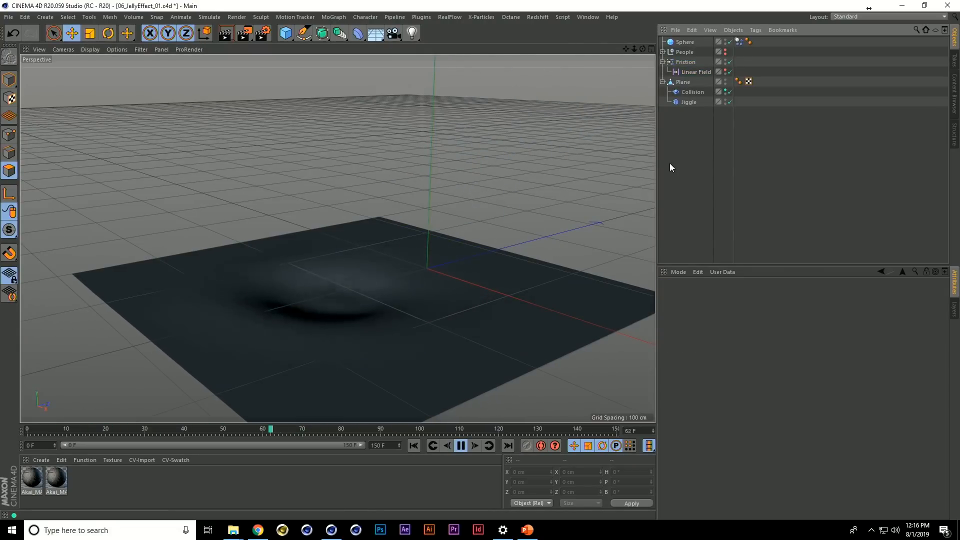
key(shift+f)
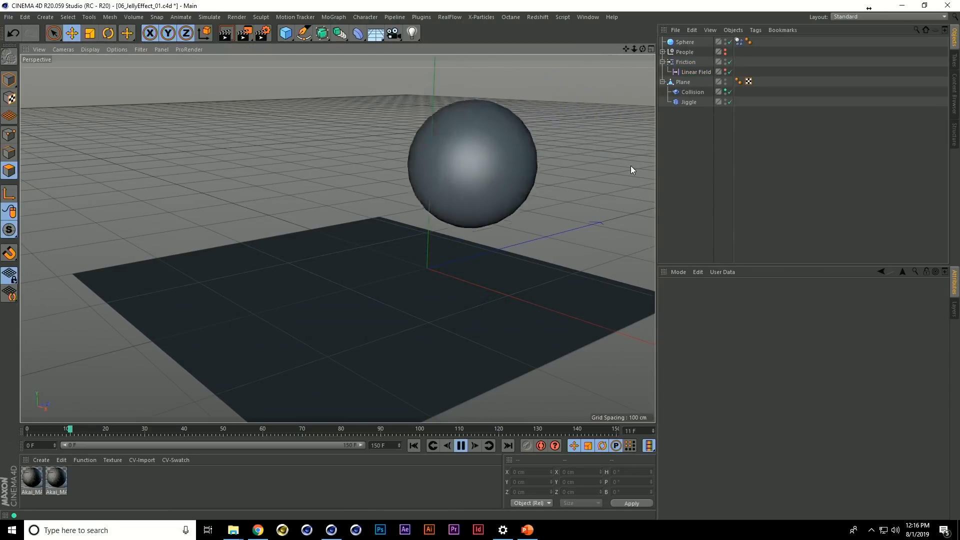
key(shift+f)
key(F8)
key(shift+f)
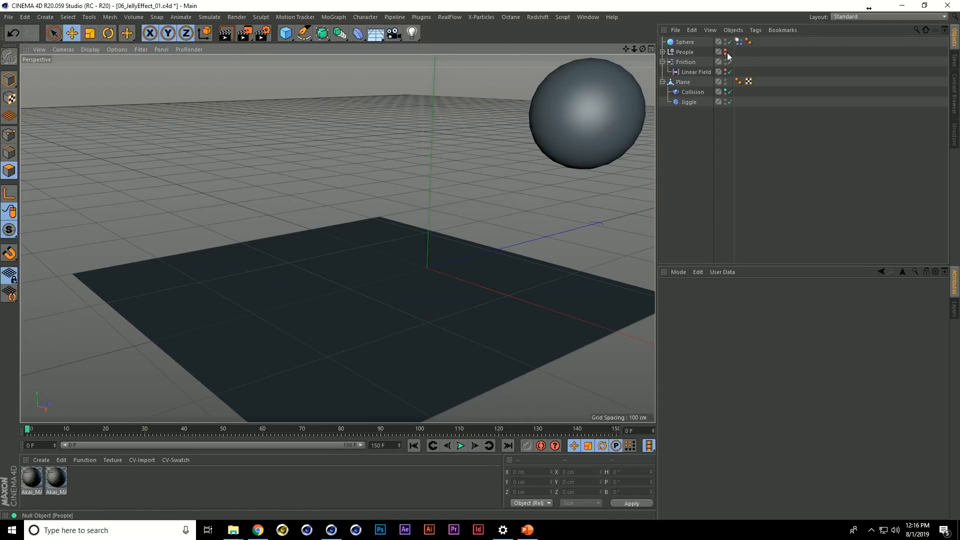
Make the People group visible in the viewport and render, and play the simulation with the figure
click(726, 53)
click(726, 50)
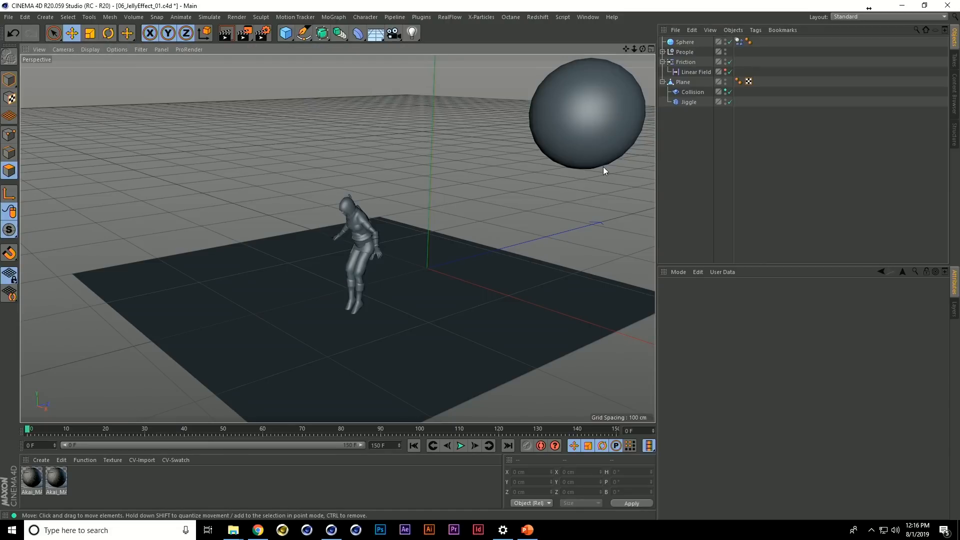
key(F8)
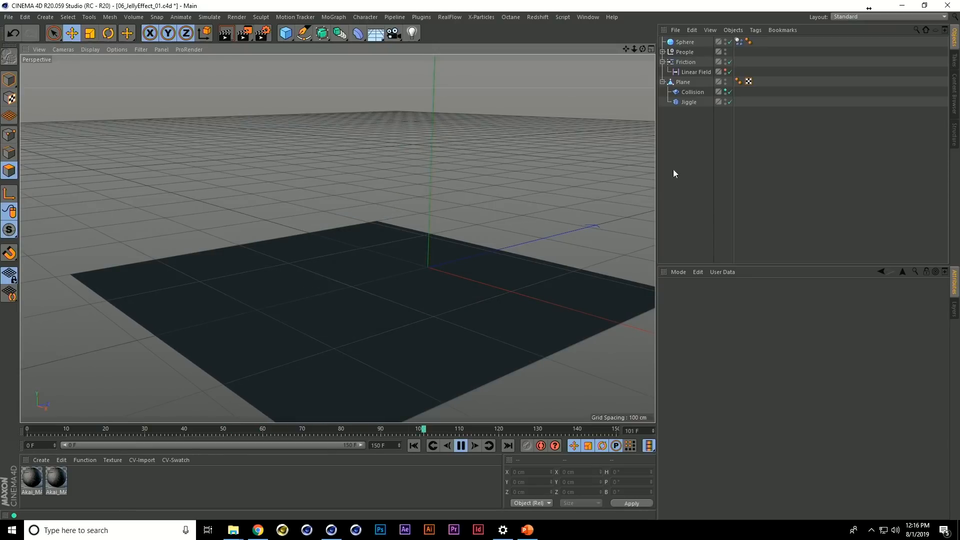
Enable Falling as a collider of the Collision deformer and replay the simulation from the first frame with nothing selected
key(F8)
click(693, 92)
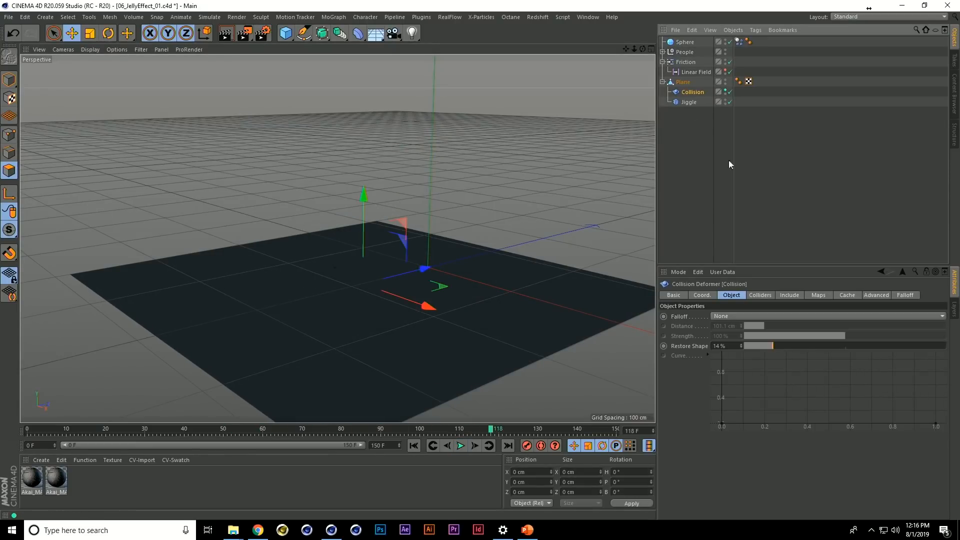
click(756, 296)
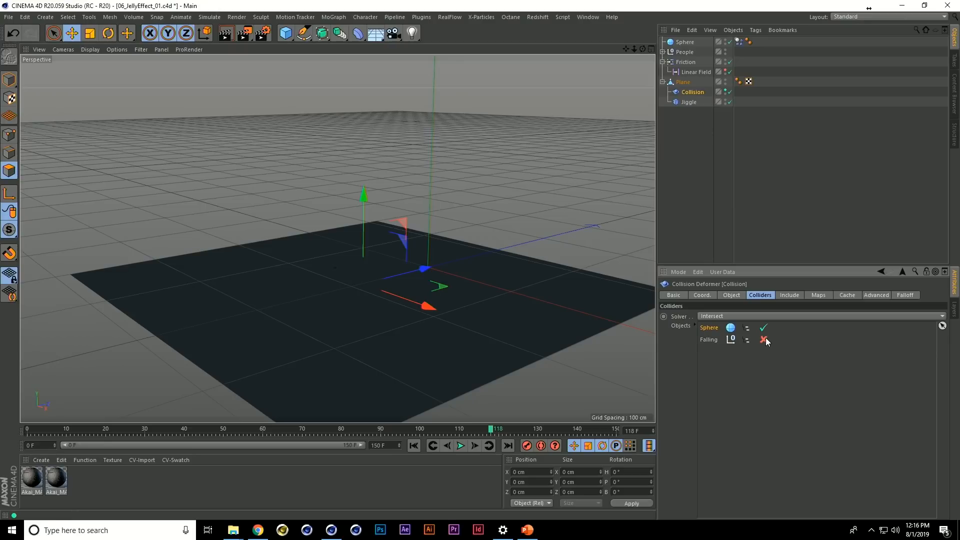
click(693, 233)
key(shift+g)
key(F8)
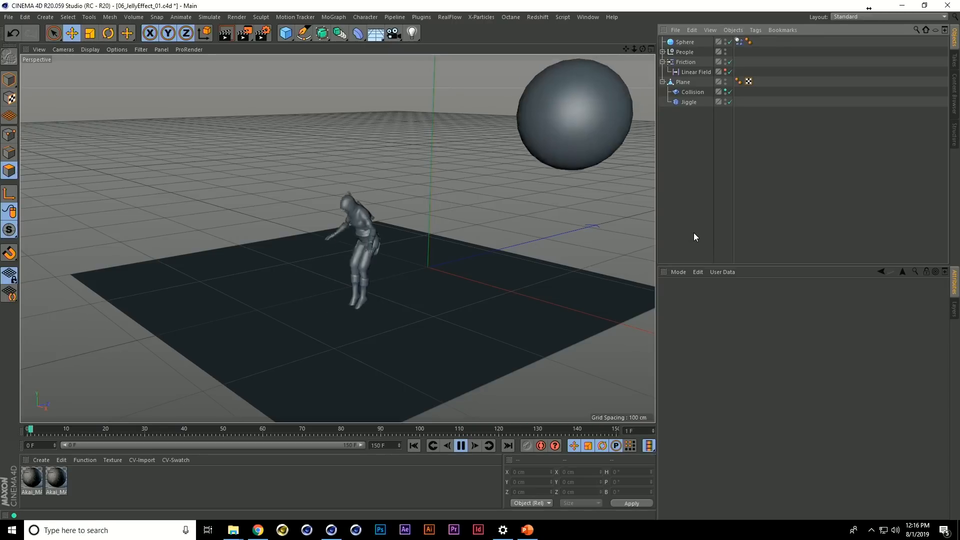
key(F8)
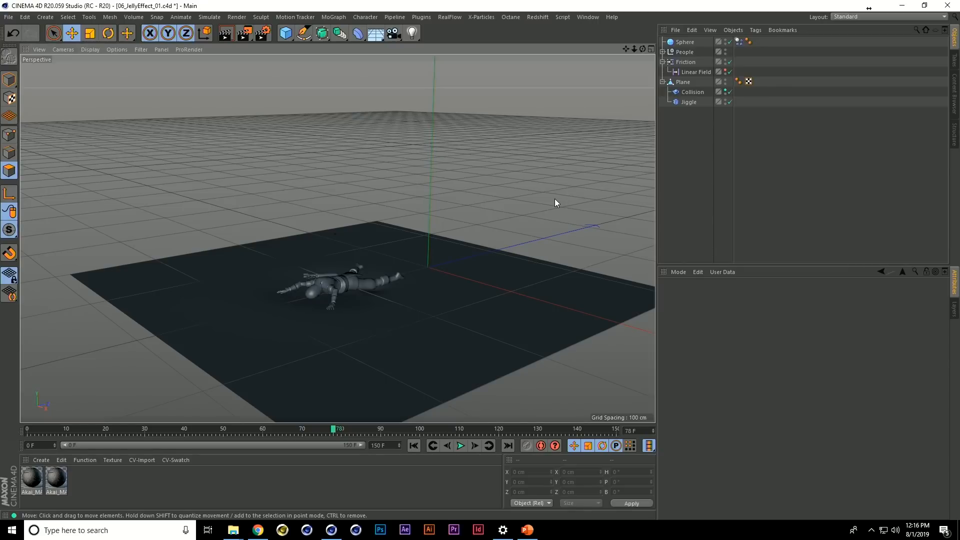
Close the jelly effect scene and play the wheel animation in 07_SkidMarks_0.c4d from the first frame
key(ctrl+F4)
click(499, 302)
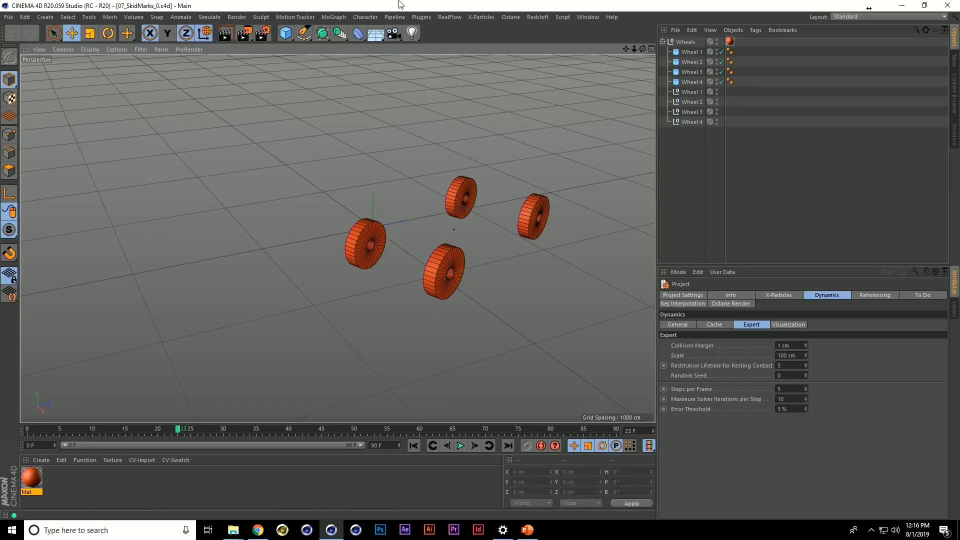
key(shift+f)
key(F8)
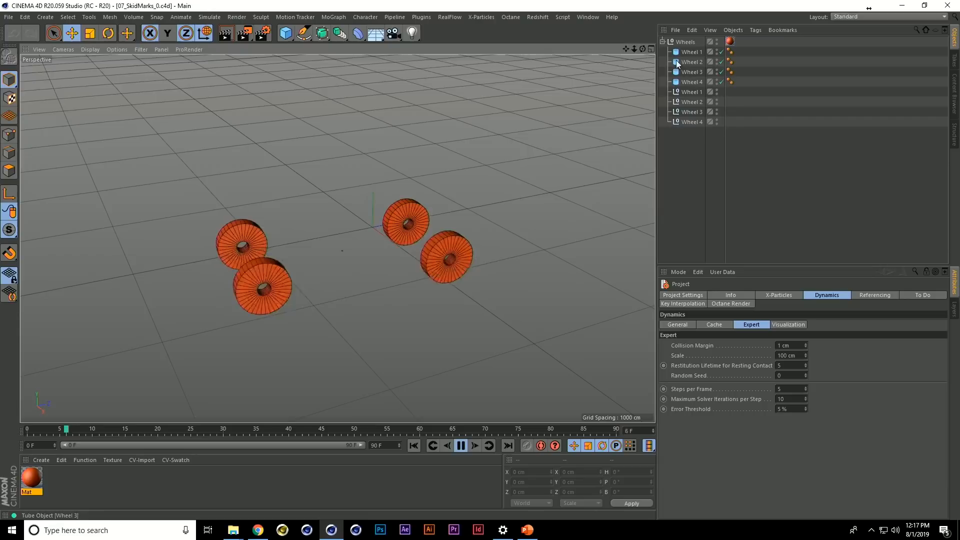
key(F8)
Select the four wheel tubes and the four Wheel nulls in turn to examine where each sits in the scene
click(697, 53)
click(695, 62)
click(693, 72)
click(694, 82)
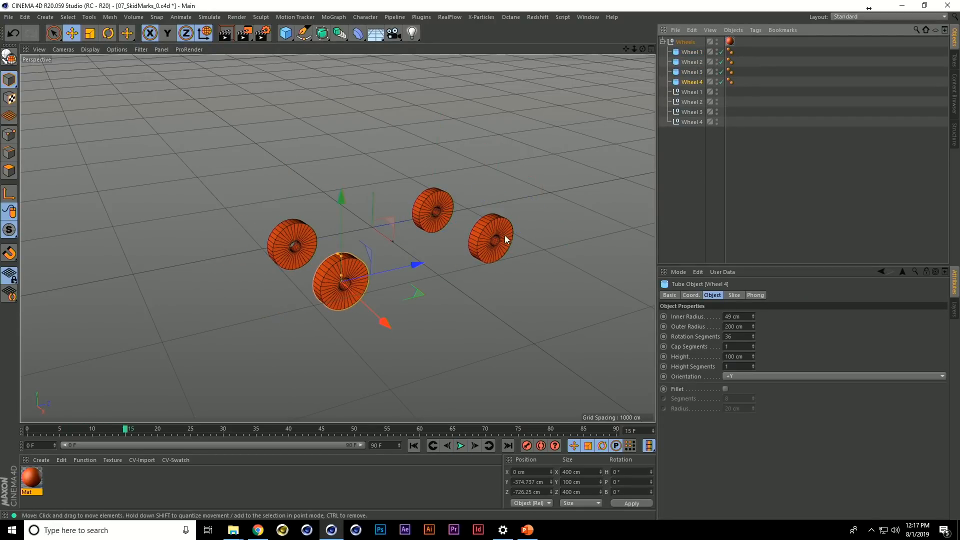
alt+drag(506, 240, 466, 230)
alt+right_drag(466, 230, 483, 232)
alt+drag(483, 232, 481, 226)
click(694, 94)
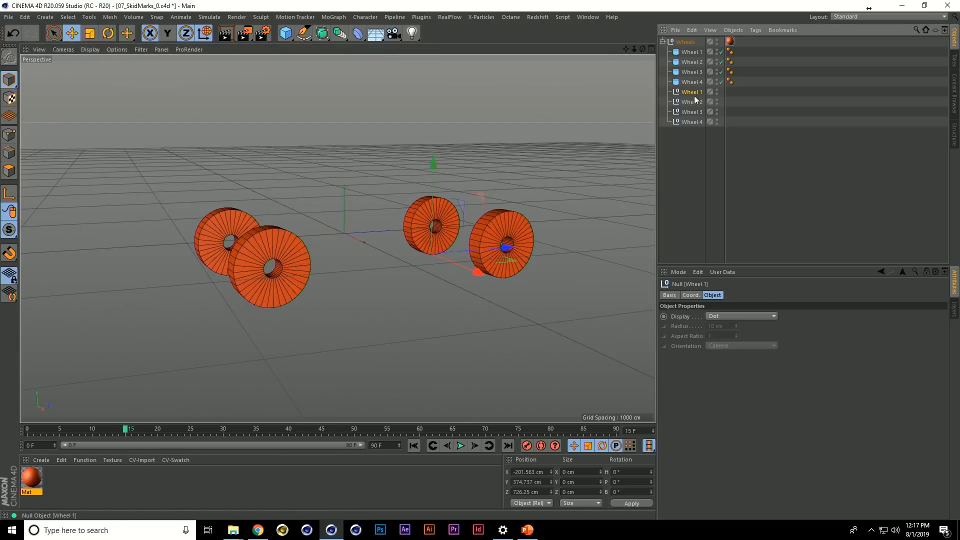
click(692, 104)
click(692, 114)
click(692, 123)
alt+drag(544, 209, 466, 253)
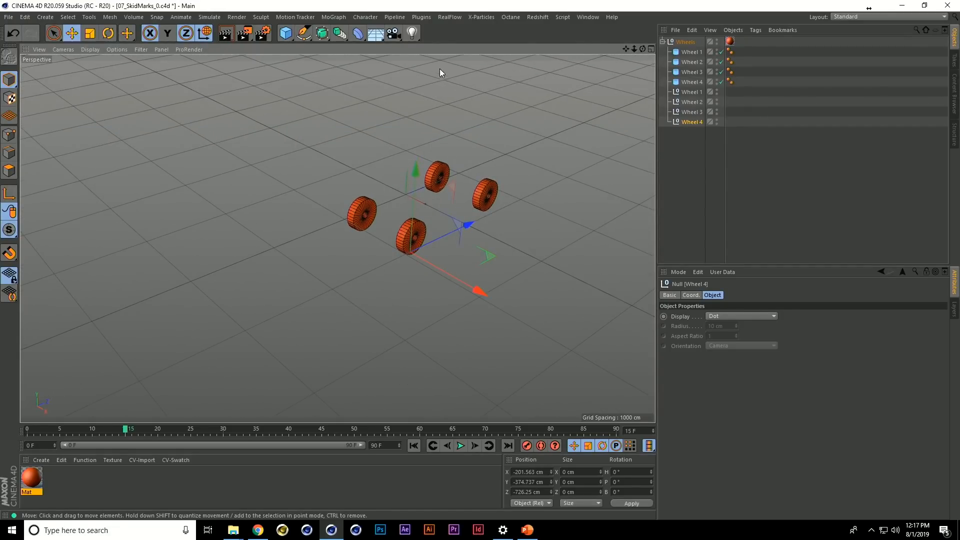
Add a Tracer linked to only the four nulls, Wheel 1 to Wheel 4, and play the animation to trace their paths
click(333, 17)
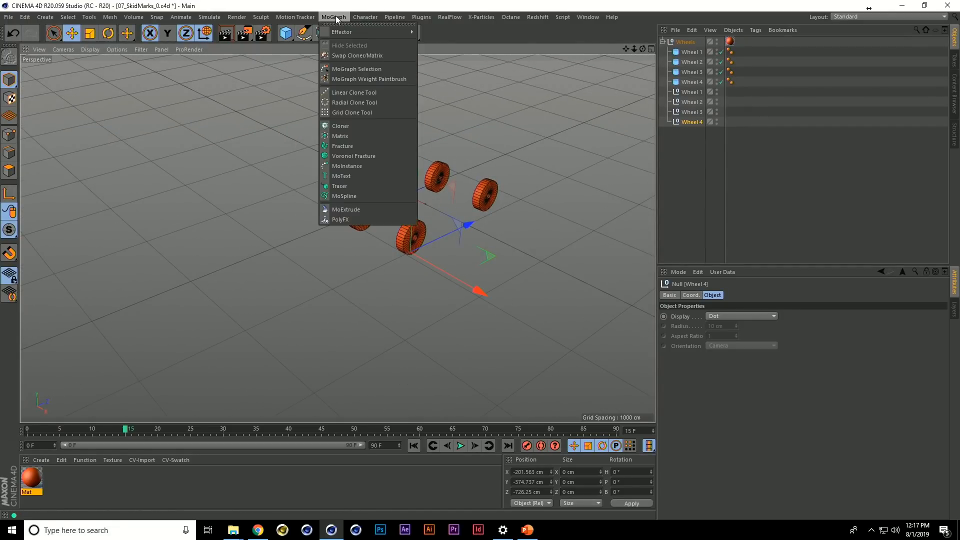
click(345, 185)
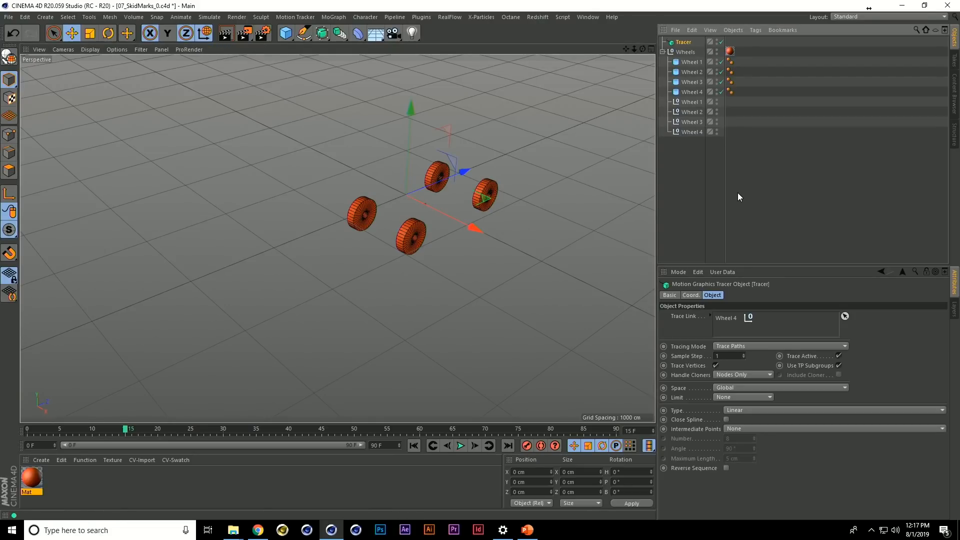
click(725, 320)
key(Delete)
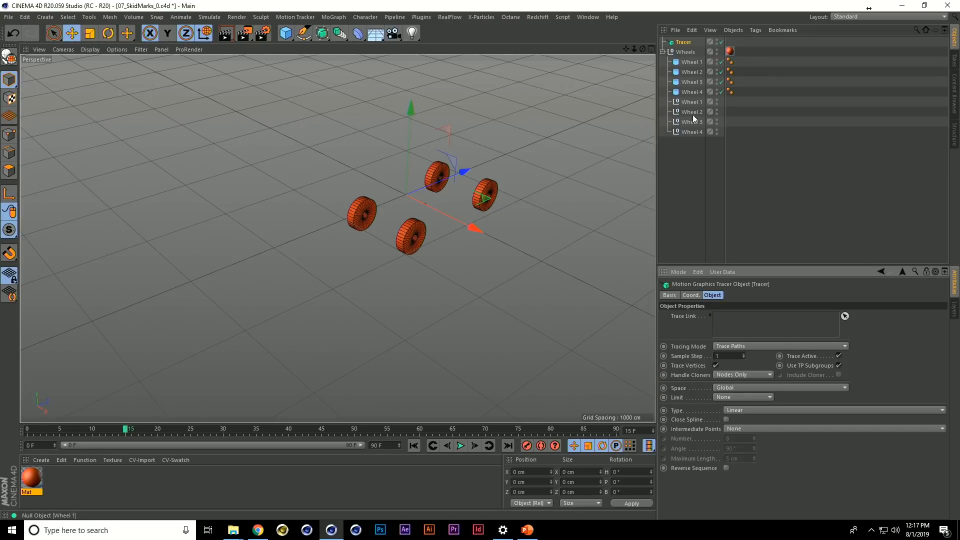
click(845, 316)
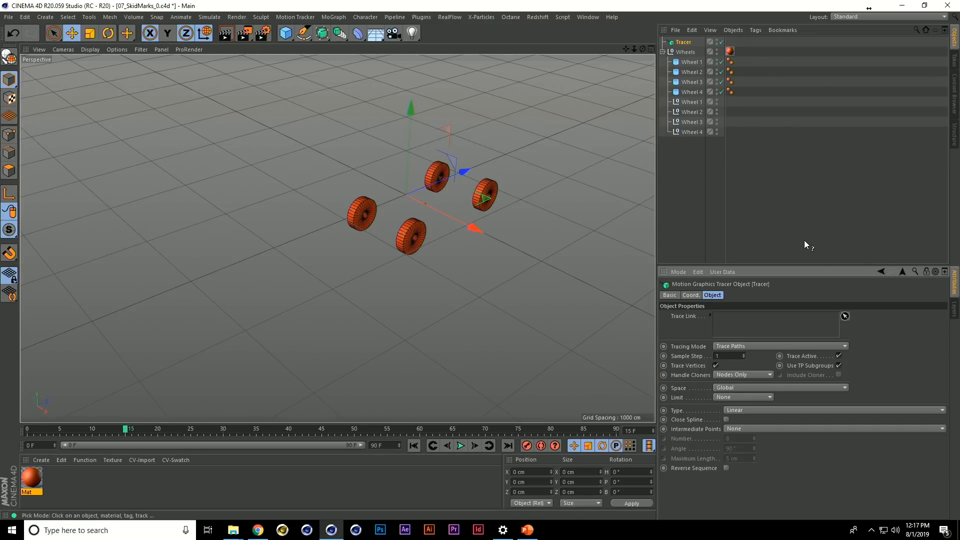
click(687, 102)
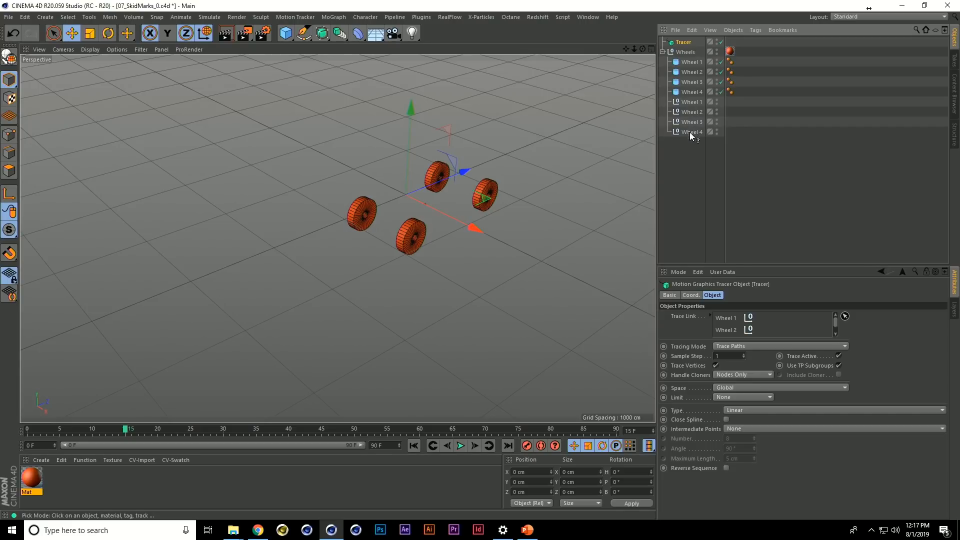
key(F8)
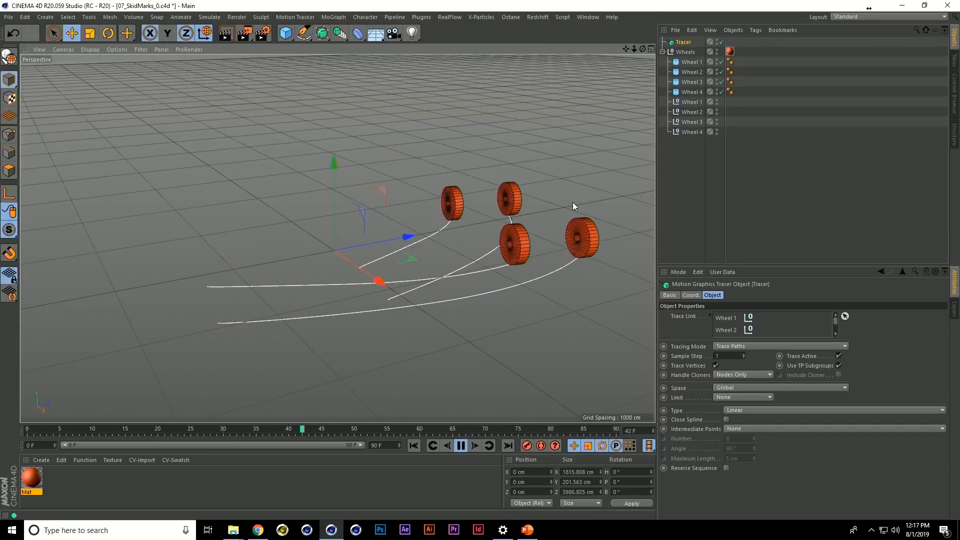
key(F8)
Create a Sweep object with a Rectangle spline as its profile and the Tracer as its path
click(342, 18)
mouse_move(450, 18)
click(483, 29)
click(322, 33)
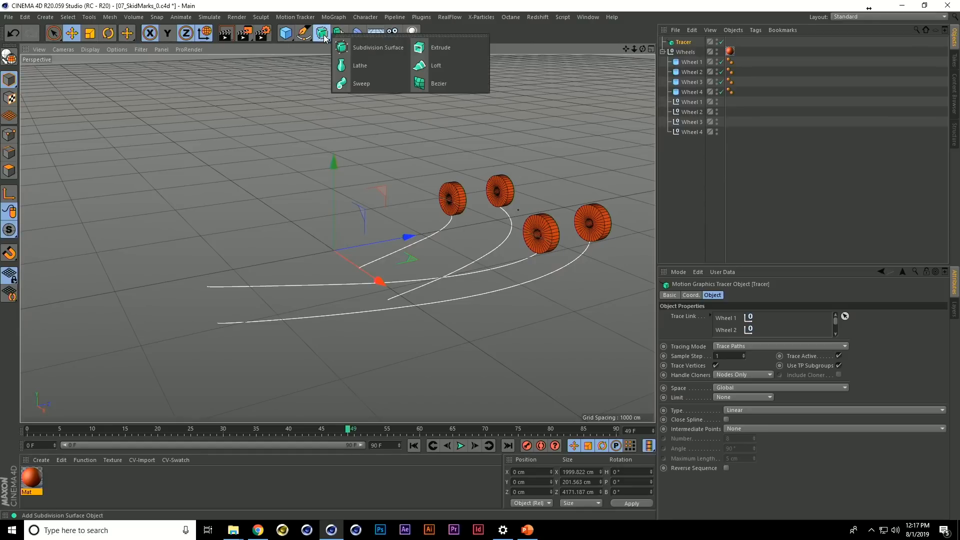
click(376, 83)
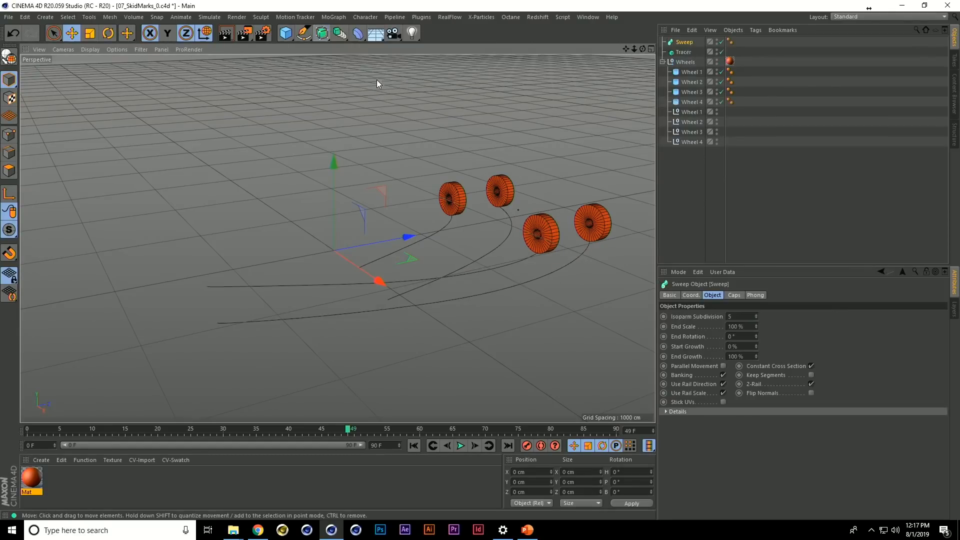
click(303, 33)
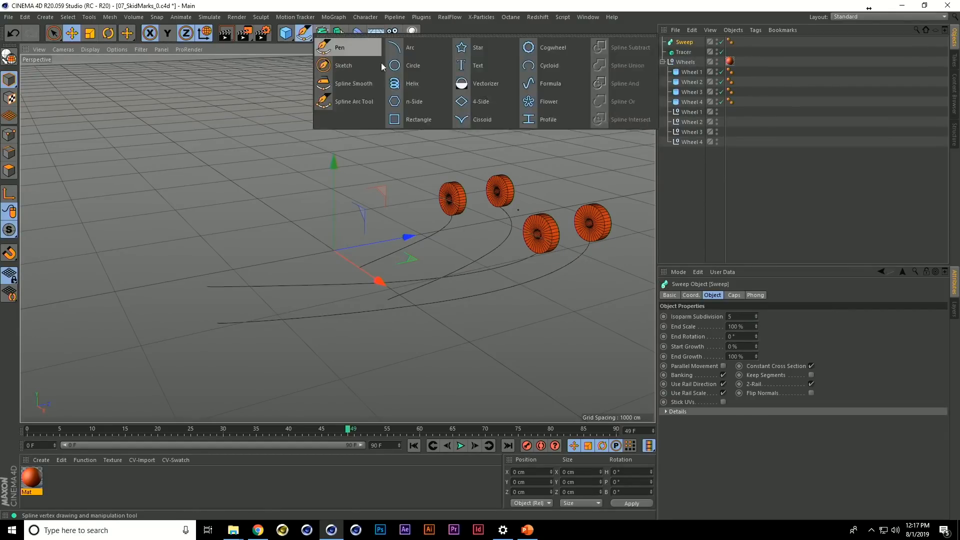
click(411, 118)
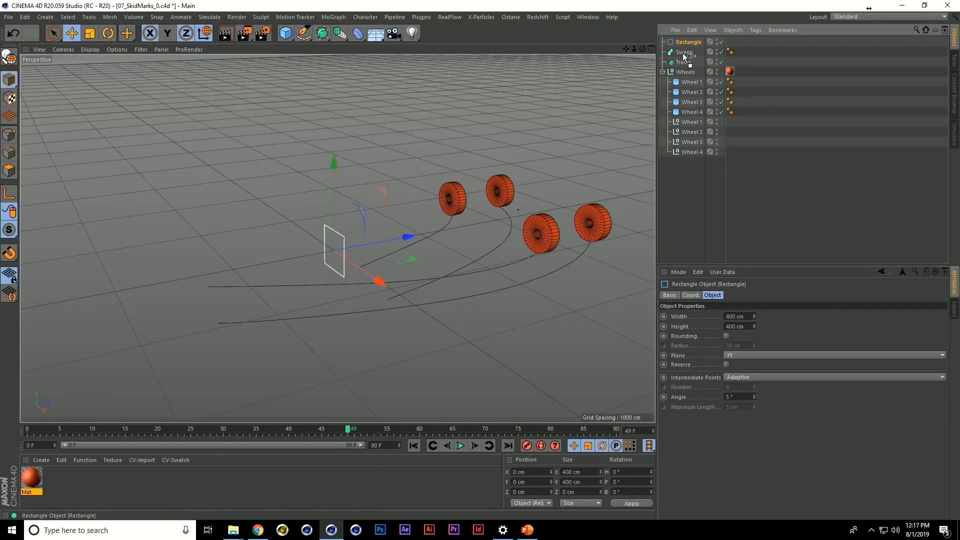
drag(683, 55, 687, 57)
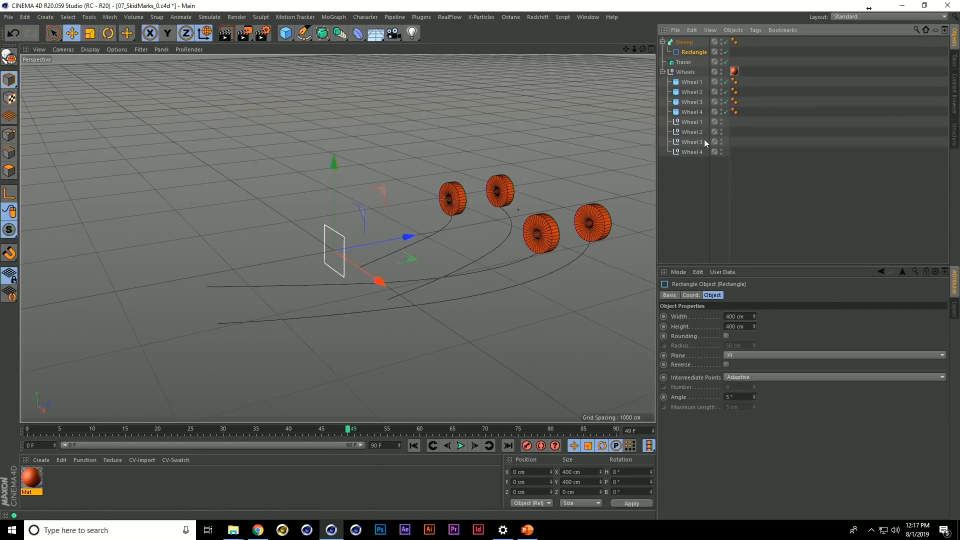
Reduce the Rectangle's height and width to a thin, narrow profile and replay the animation from the first frame
click(692, 52)
drag(753, 325, 734, 512)
drag(754, 317, 739, 448)
click(664, 221)
key(shift+f)
key(F8)
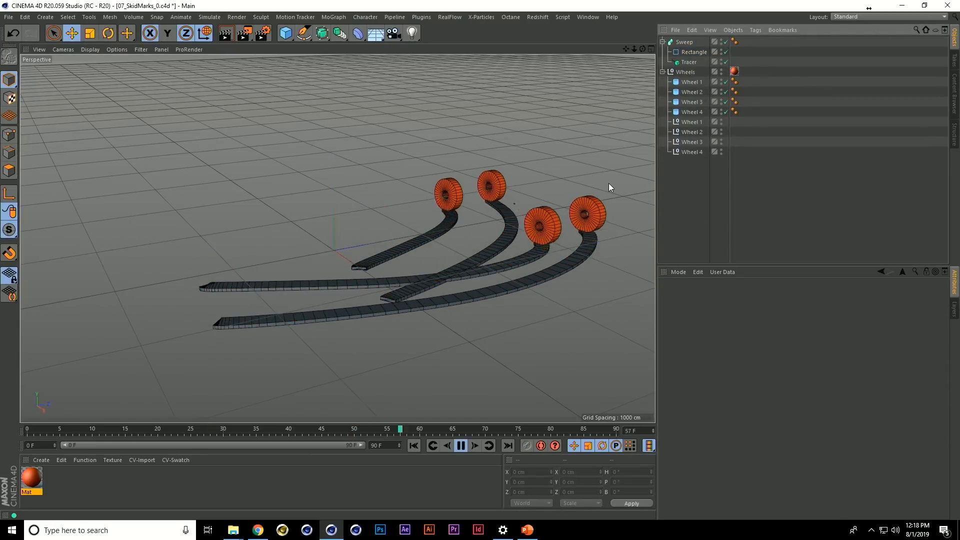
key(F8)
Turn off Trace Active on the Tracer and keyframe it at frame 13
click(689, 62)
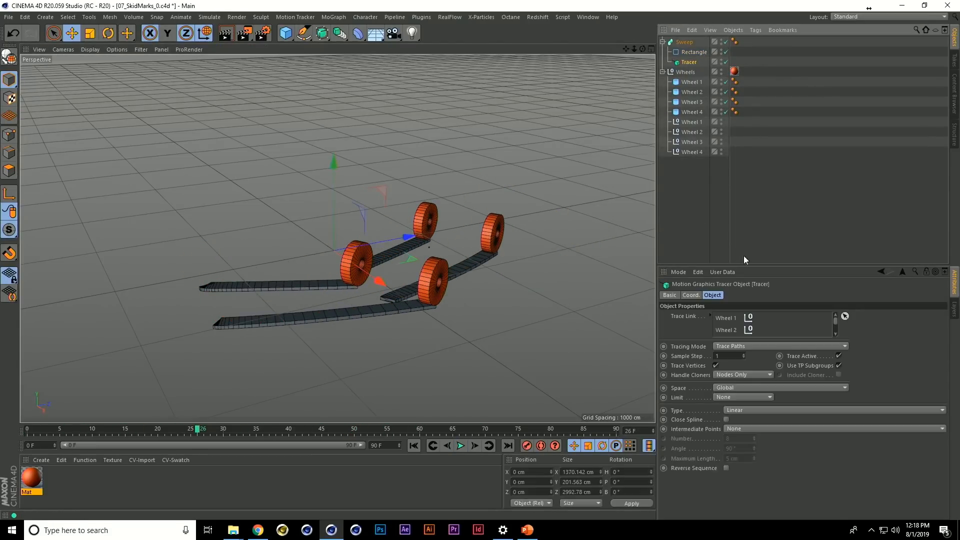
key(shift+f)
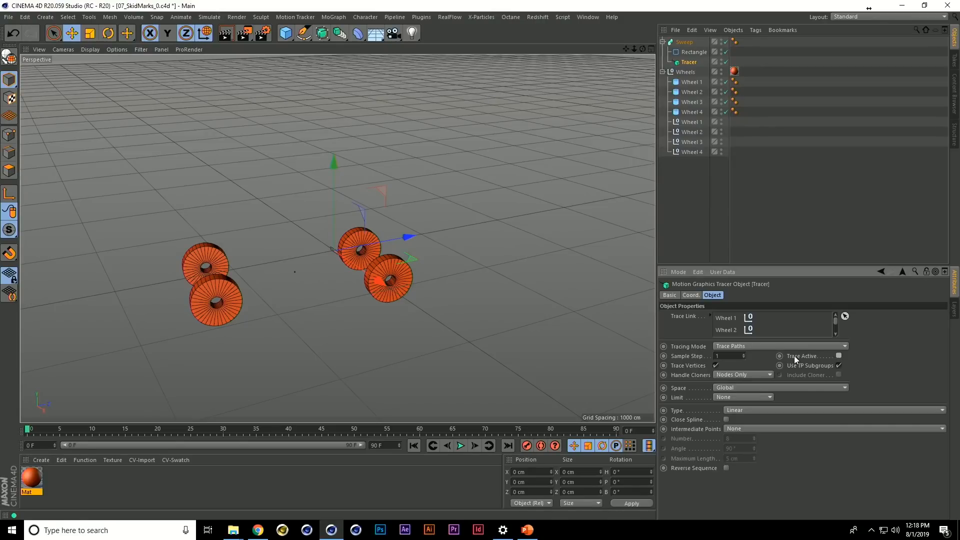
key(F8)
Keyframe the Tracer's Trace Active on at frame 47 and off at frame 48
key(F8)
ctrl+click(780, 357)
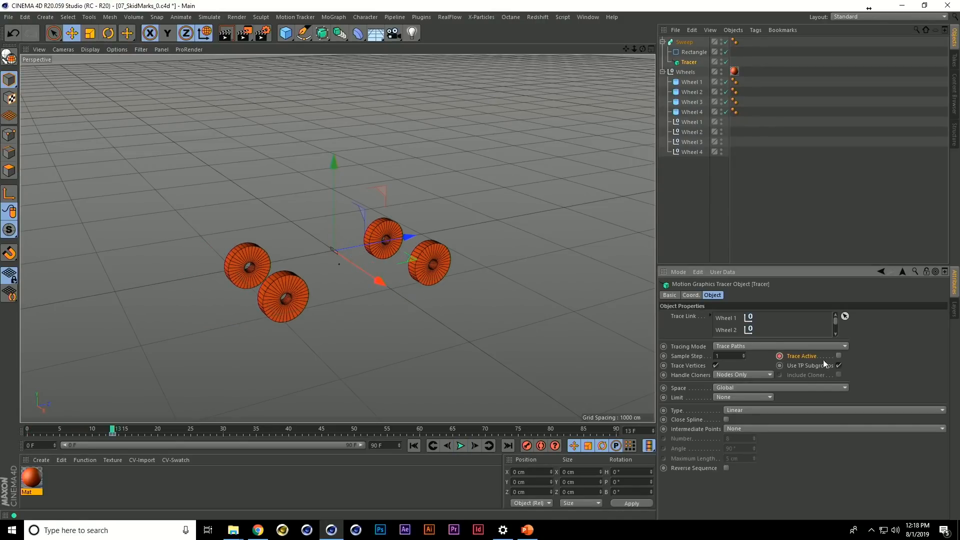
key(F8)
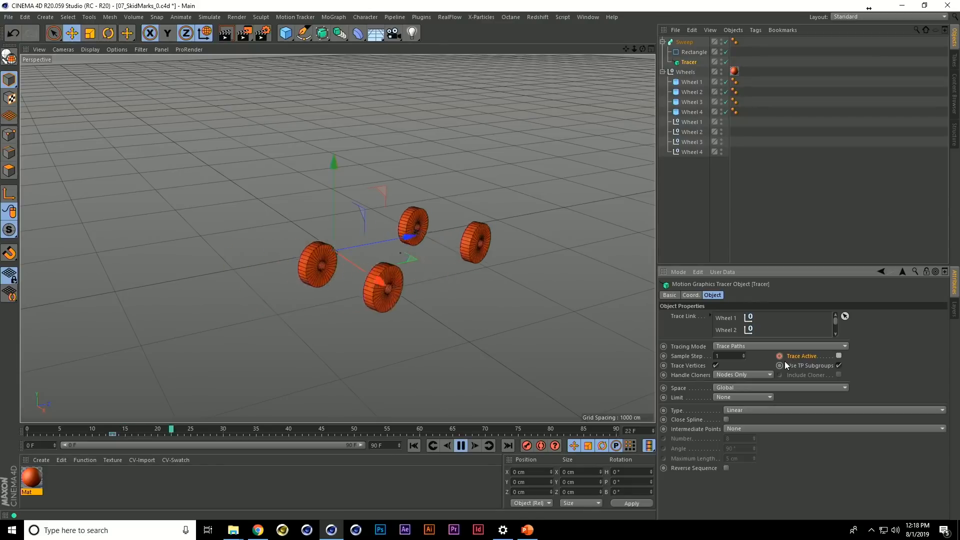
key(F8)
ctrl+click(780, 356)
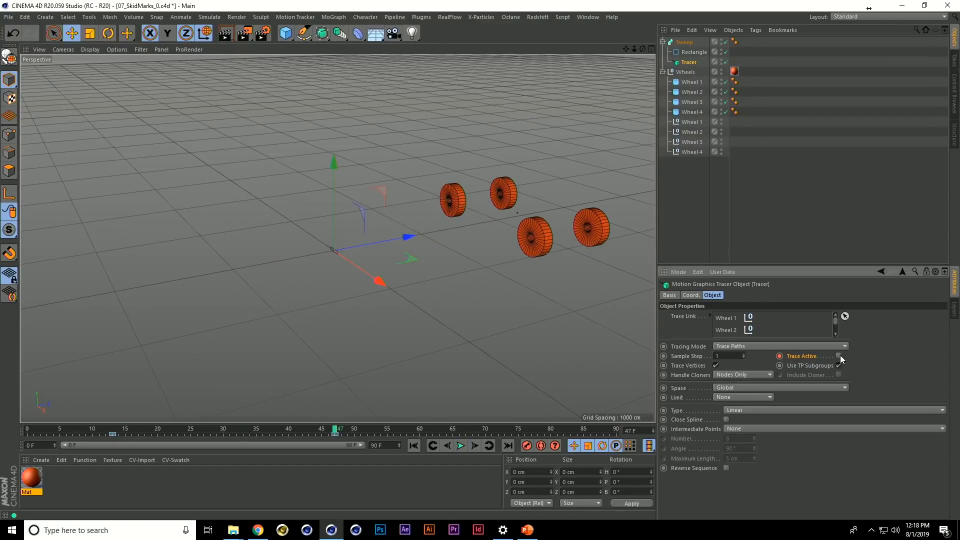
ctrl+click(782, 357)
key(g)
click(838, 357)
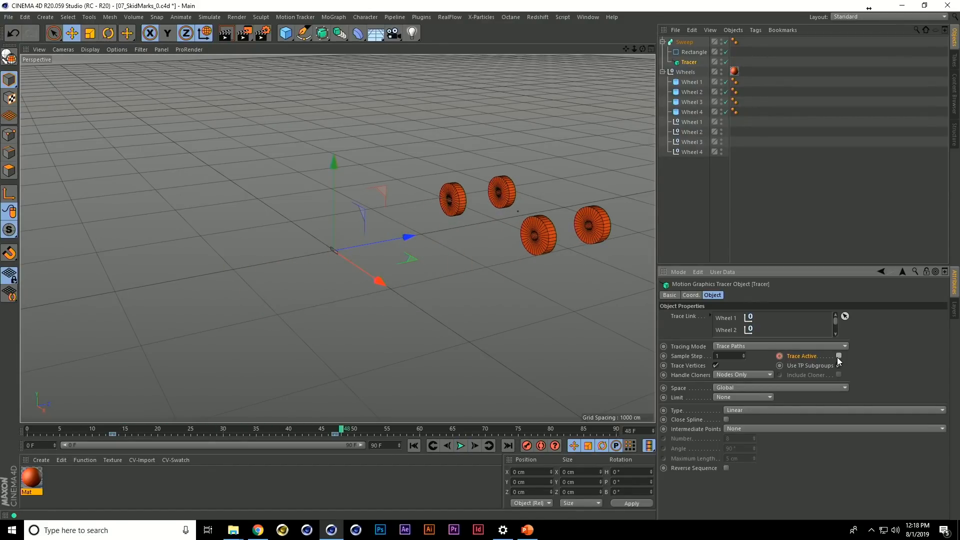
ctrl+click(781, 356)
Keyframe the Tracer's Trace Active on at frame 13 and off at frame 12
click(112, 432)
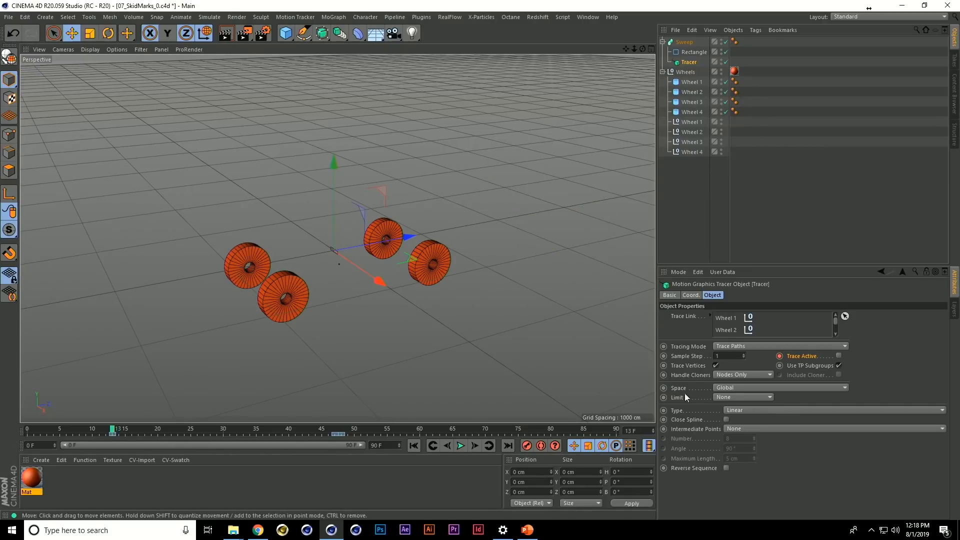
click(838, 355)
ctrl+click(780, 357)
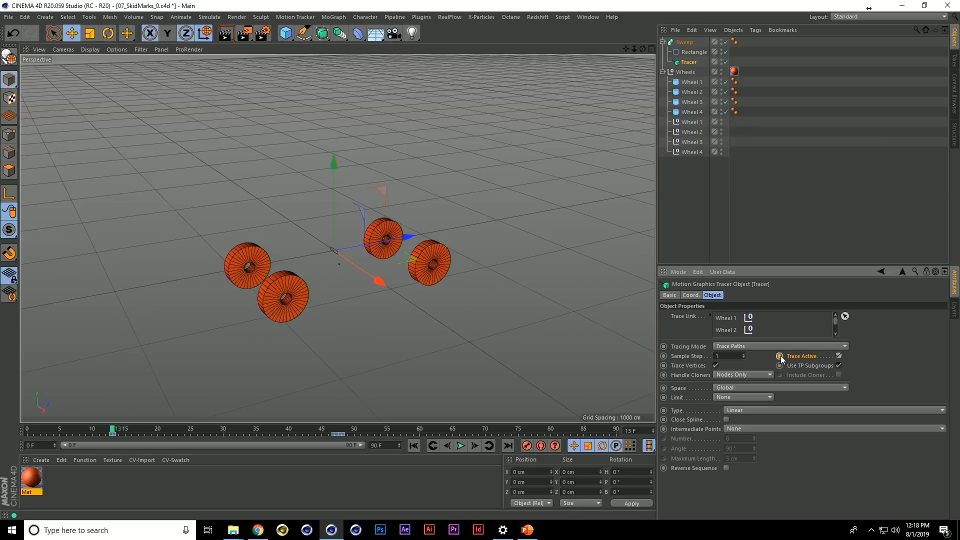
key(f)
click(838, 355)
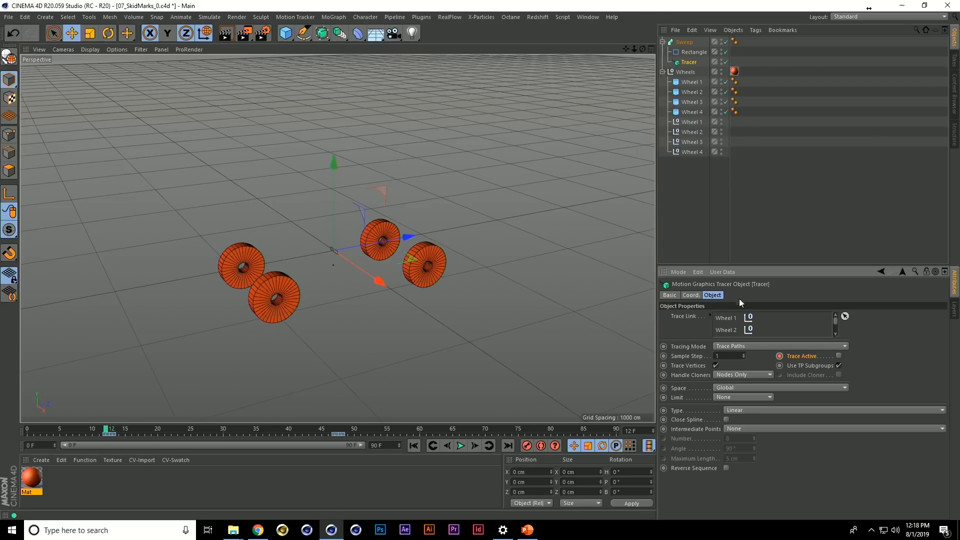
Deselect everything and replay the animation to check where the skid marks start and stop
click(679, 220)
key(F8)
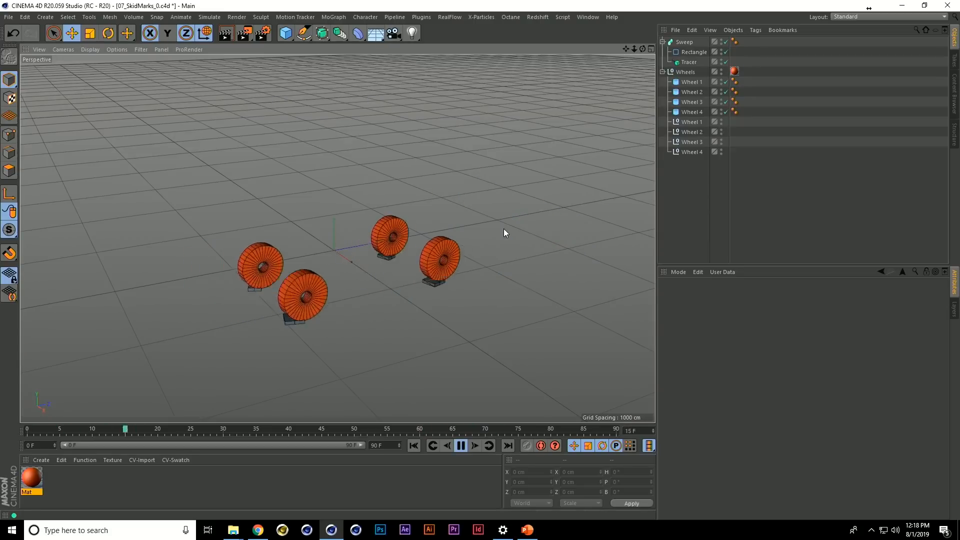
key(F8)
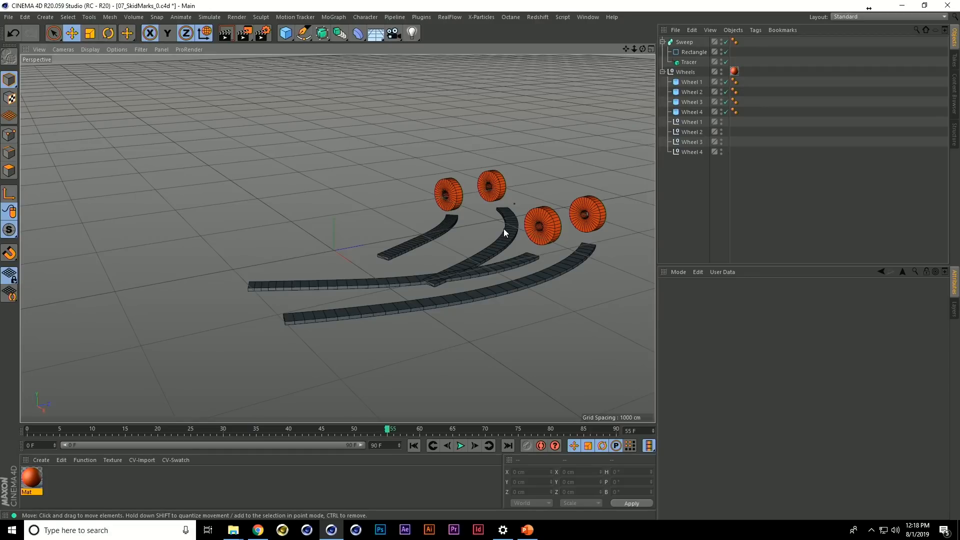
key(F8)
key(F8)
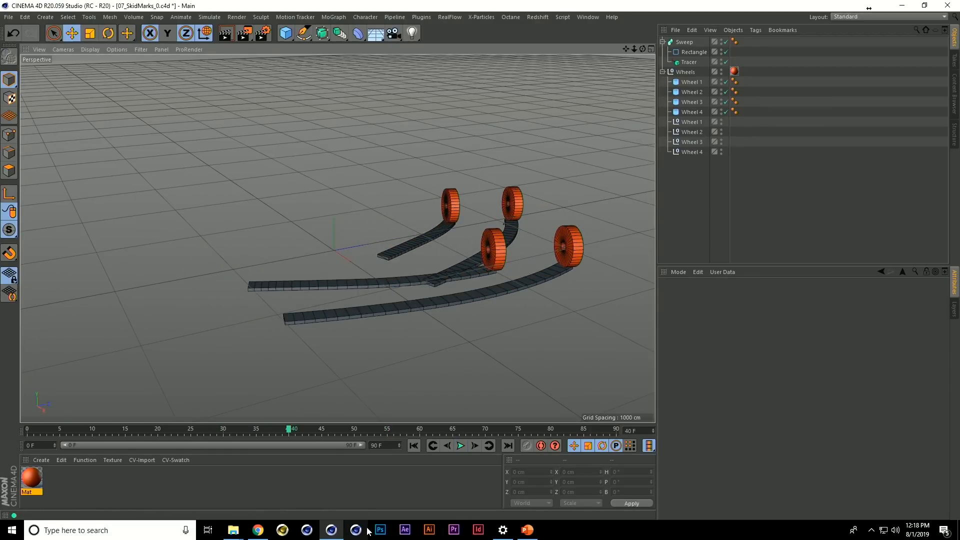
Switch to the PowerPoint slide show and advance to the ARXIV slide
key(alt+Tab)
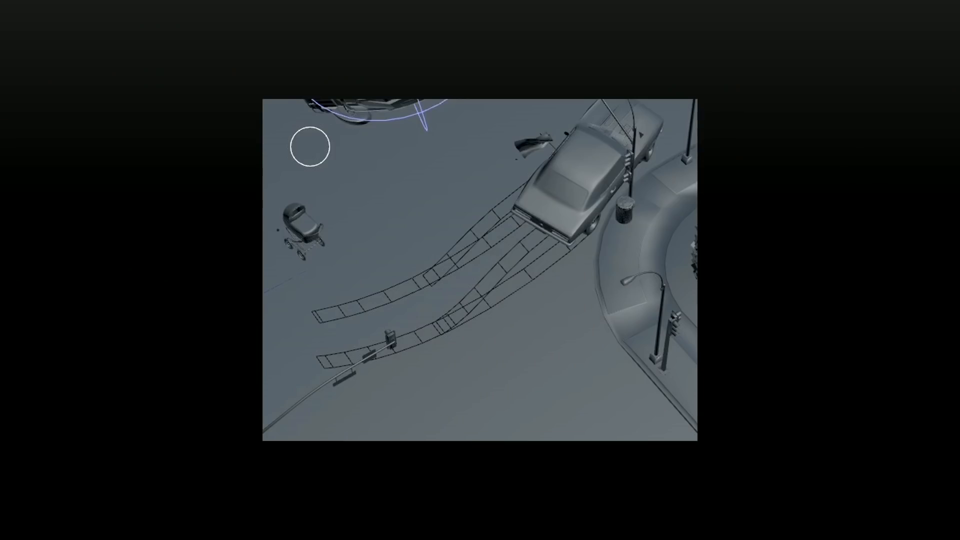
key(Right)
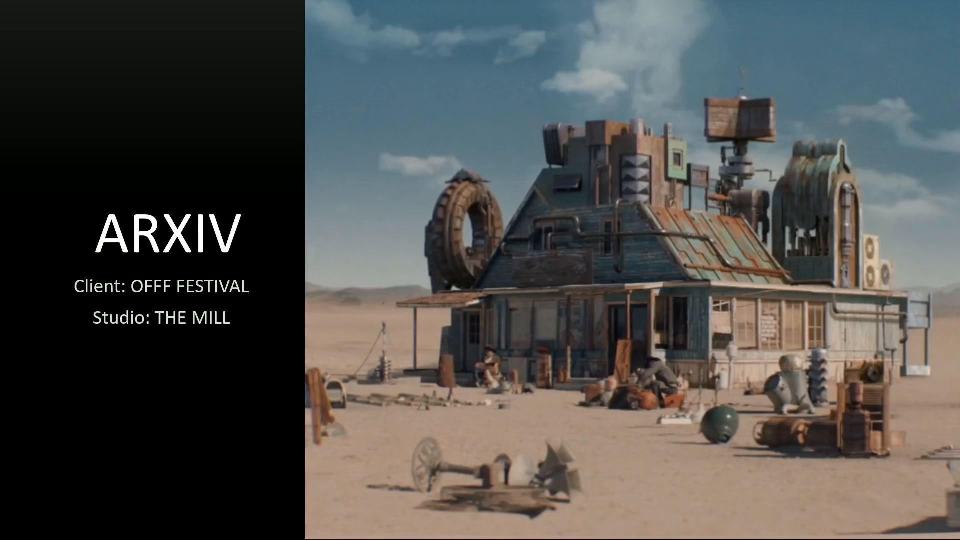
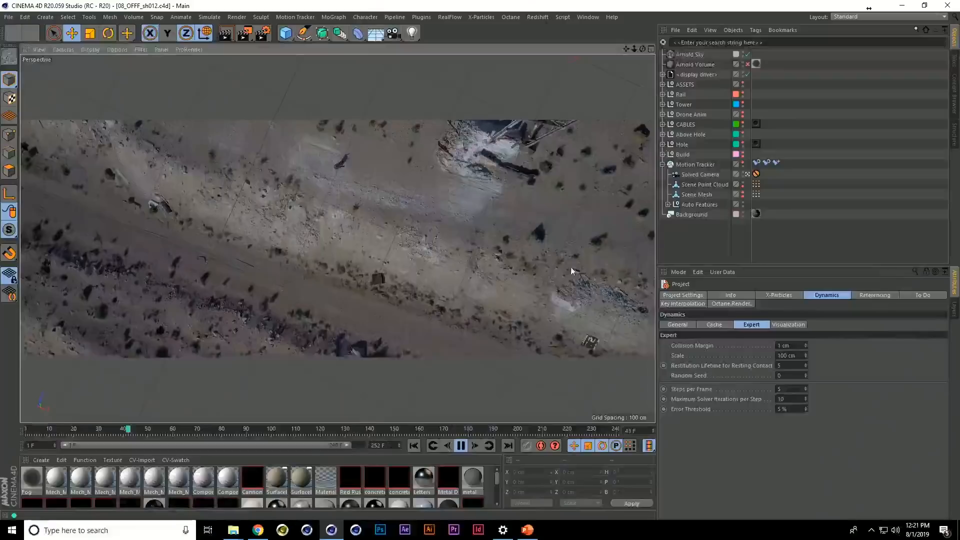
Select the Motion Tracker and play the drone footage to review it up to frame 74
click(714, 166)
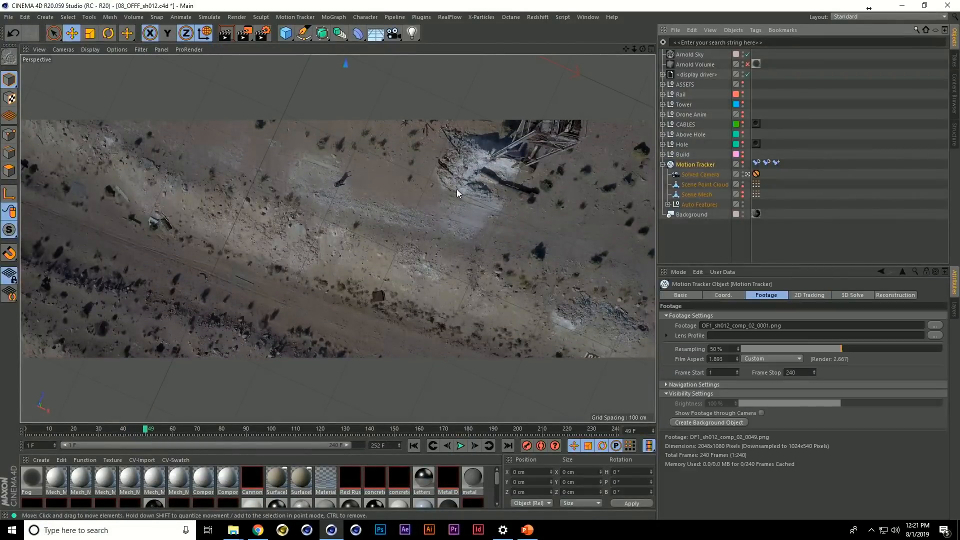
key(F8)
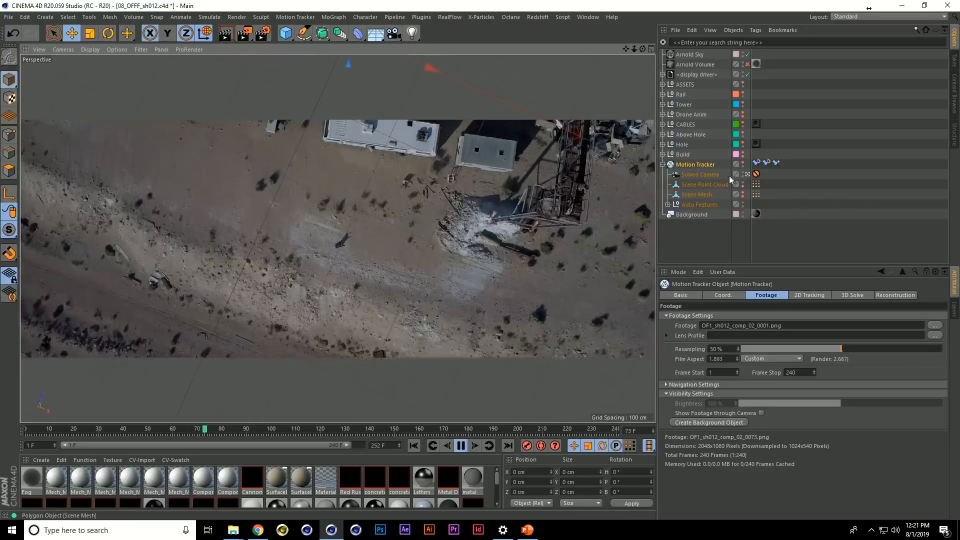
key(F8)
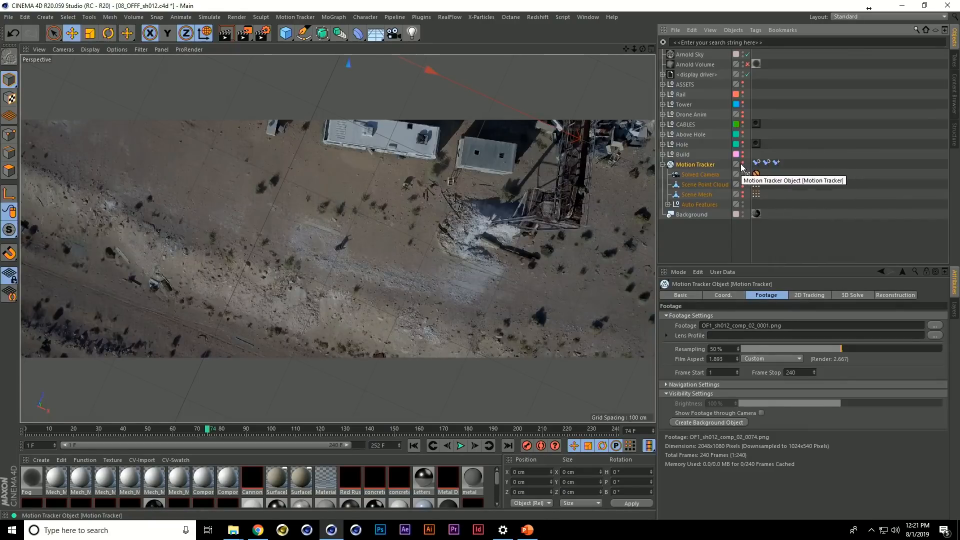
Make the Motion Tracker visible in the viewport and play on to frame 163 to check the tracked points against the footage
click(741, 164)
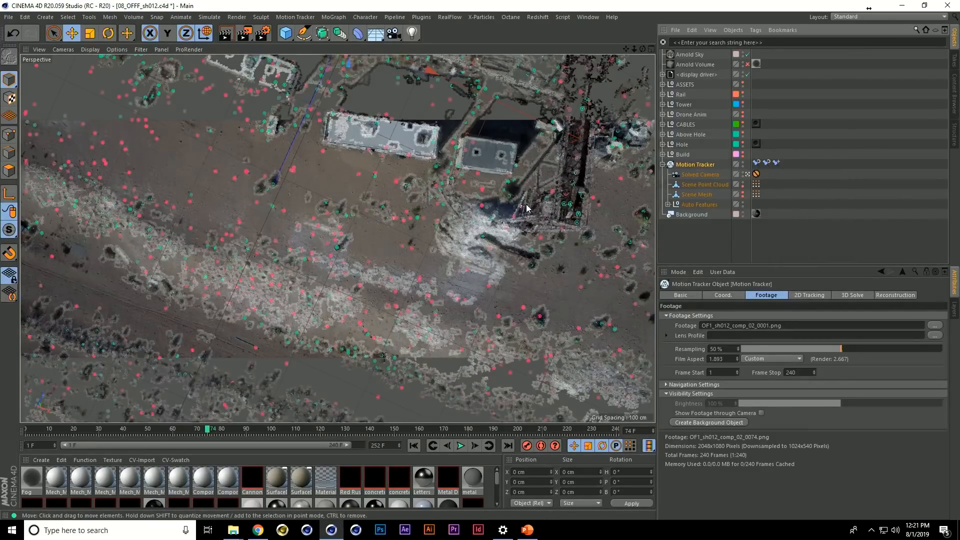
key(F8)
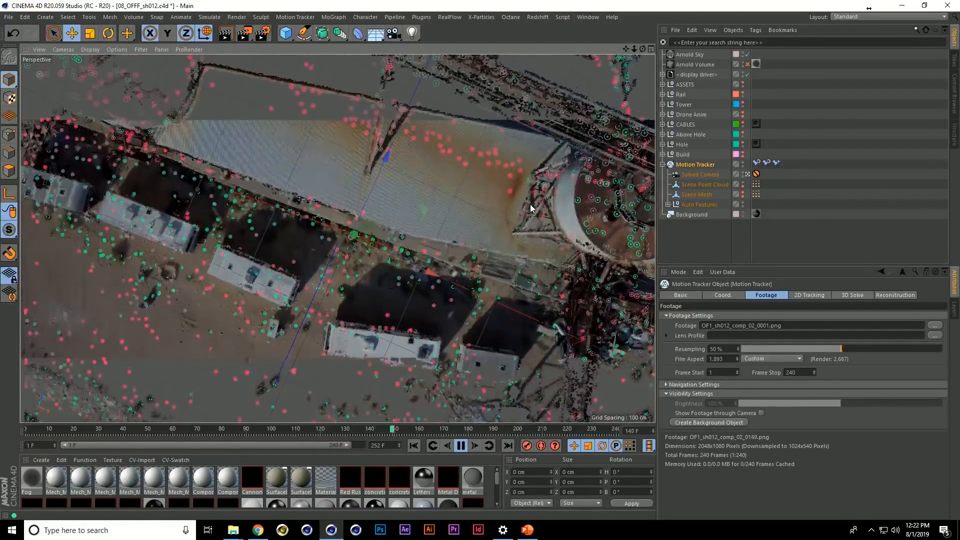
key(F8)
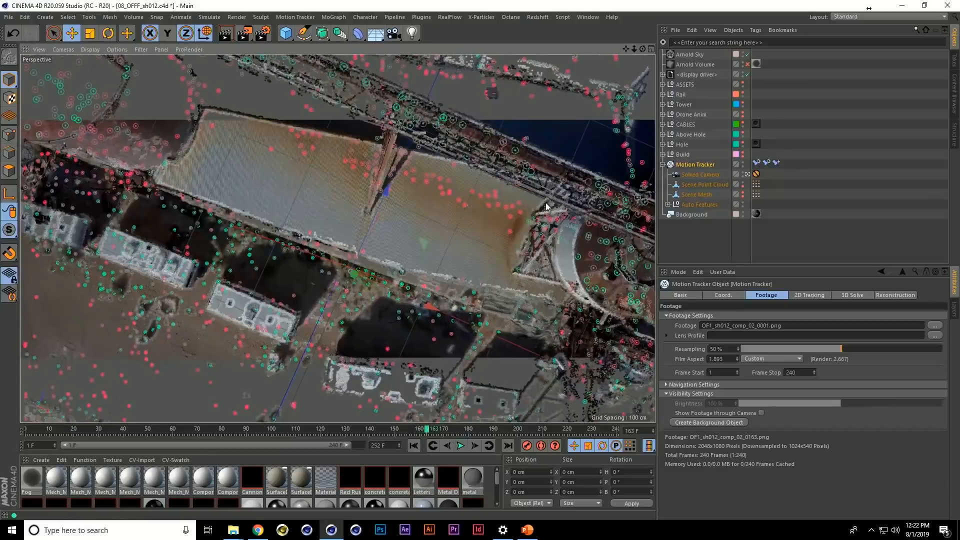
Open the Motion Tracker's Reconstruction settings and make the Scene Mesh visible, examining the reconstructed site from outside the camera
click(890, 296)
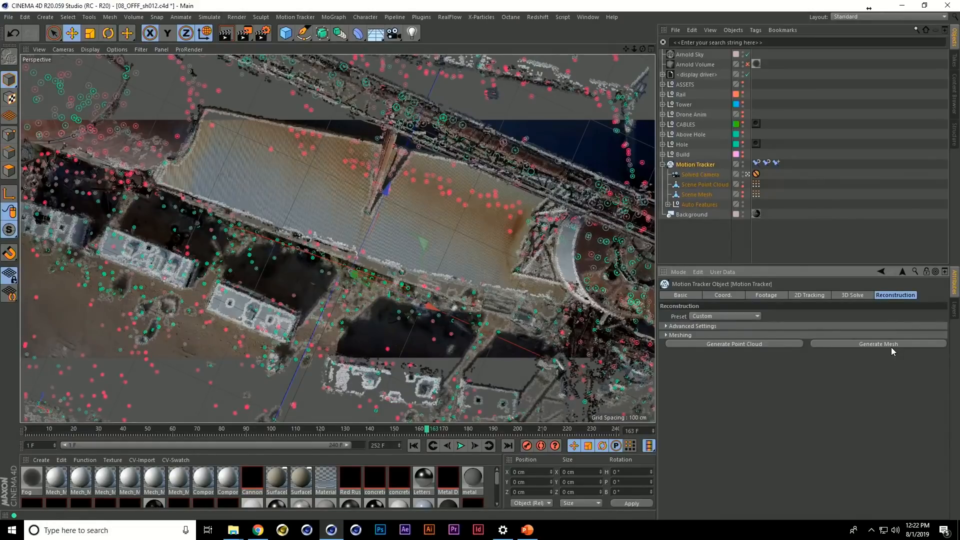
click(744, 194)
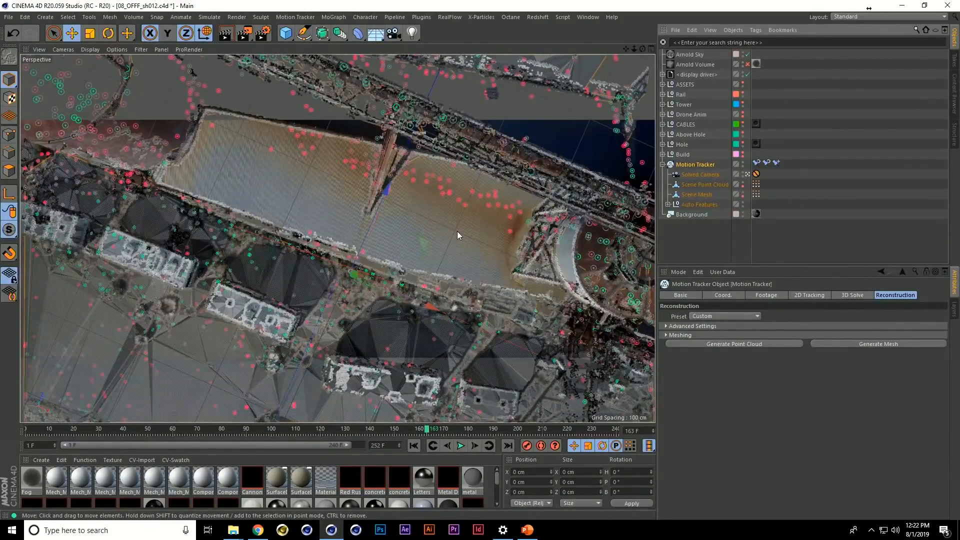
key(F1)
alt+drag(455, 267, 224, 312)
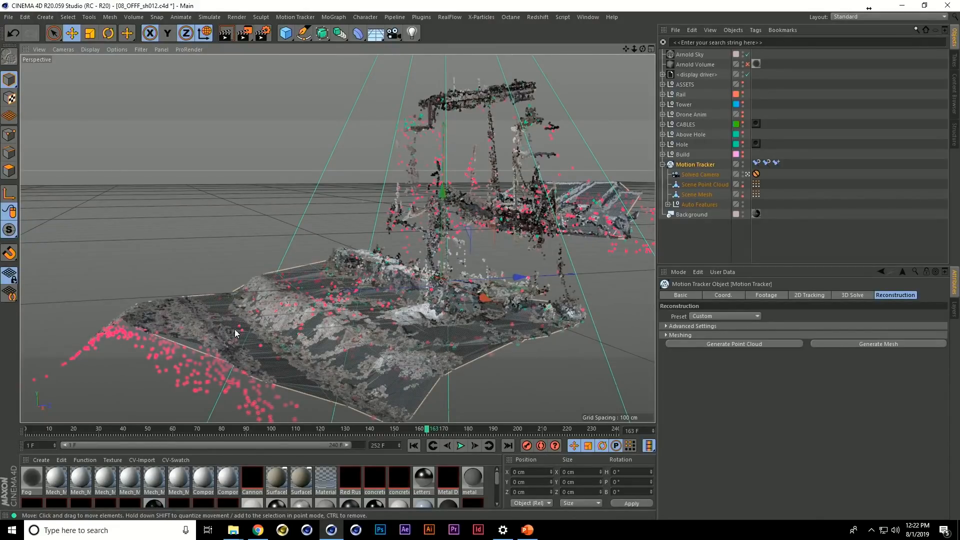
alt+drag(296, 329, 435, 259)
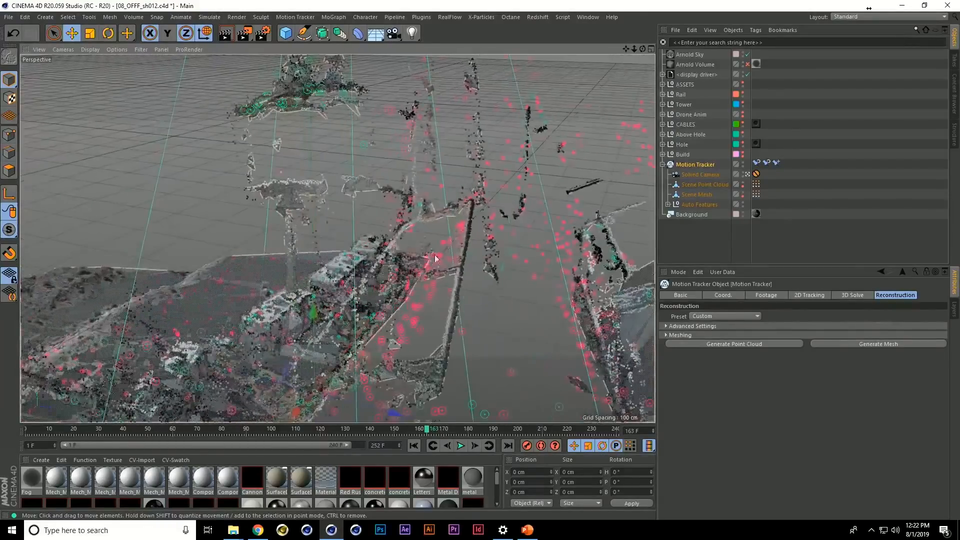
alt+drag(420, 330, 262, 166)
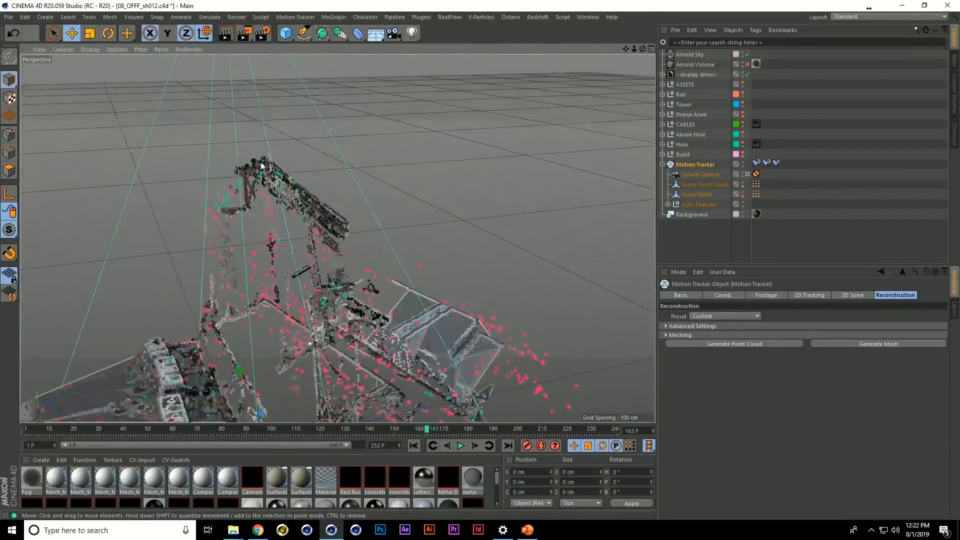
alt+drag(208, 264, 621, 186)
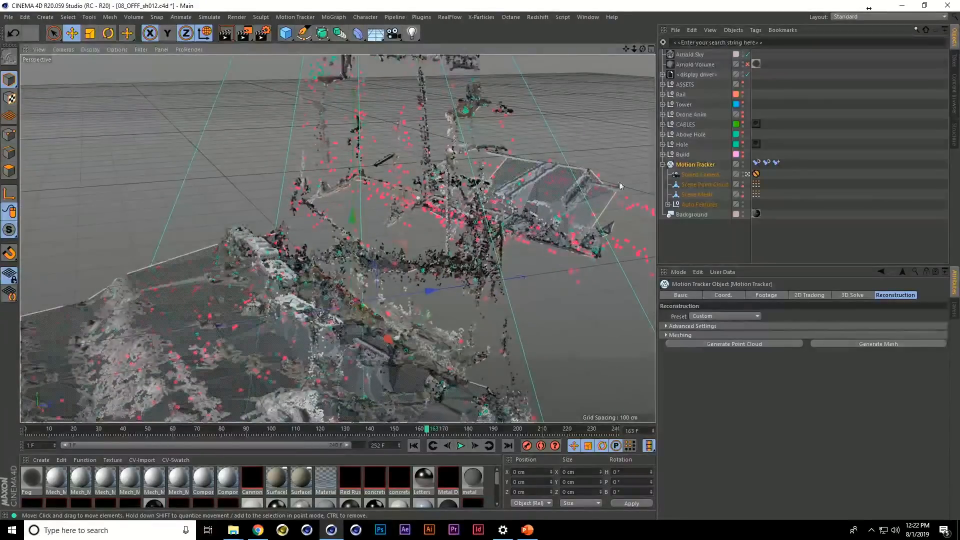
Make the Build group visible and go to frame 52 to view it over the footage through the solved camera
click(743, 153)
alt+drag(411, 269, 584, 234)
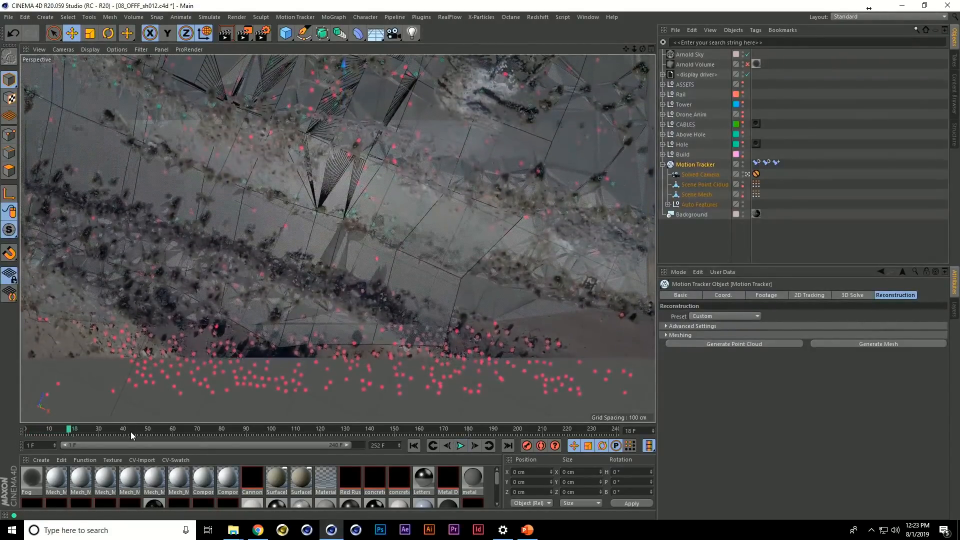
click(152, 429)
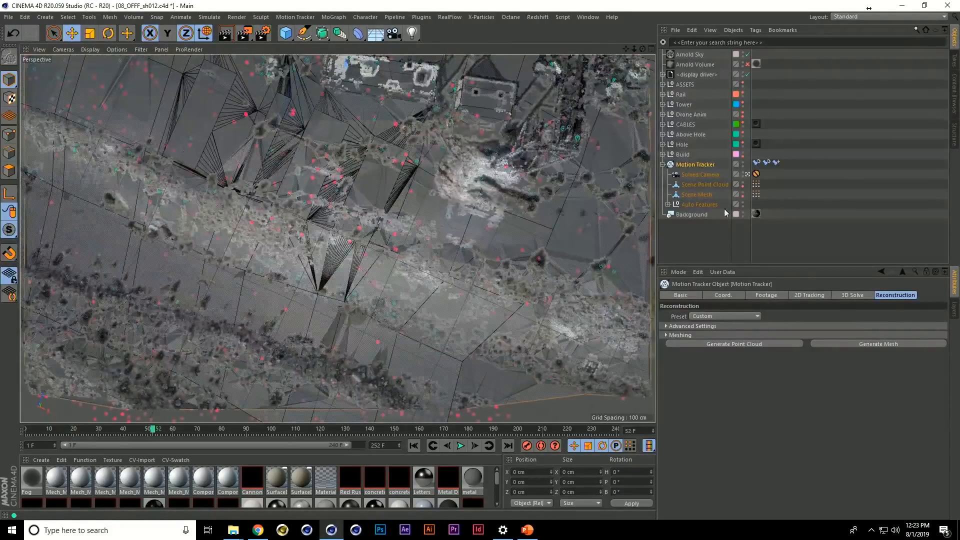
Hide the Motion Tracker and scrub to frame 176 to compare the Build geometry with the footage
double_click(745, 164)
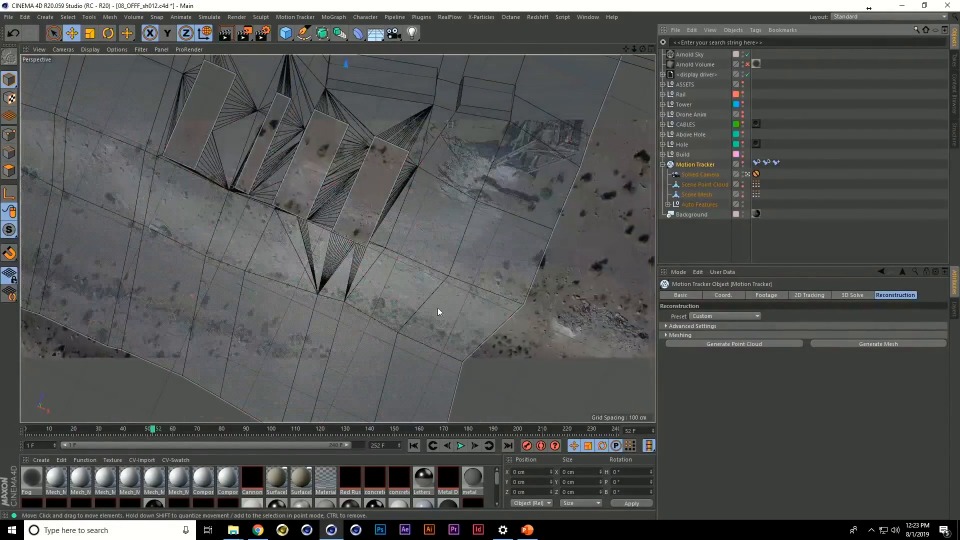
drag(184, 429, 297, 430)
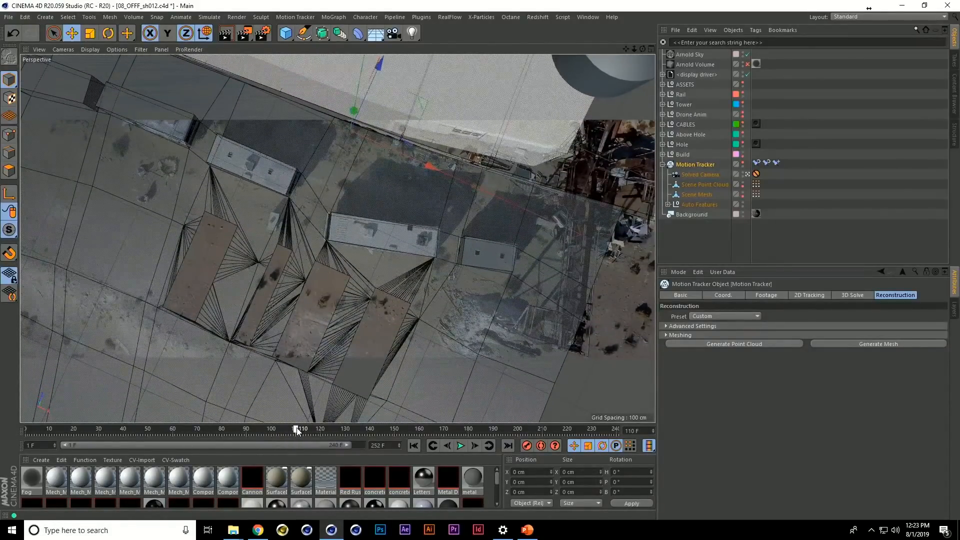
drag(298, 428, 439, 395)
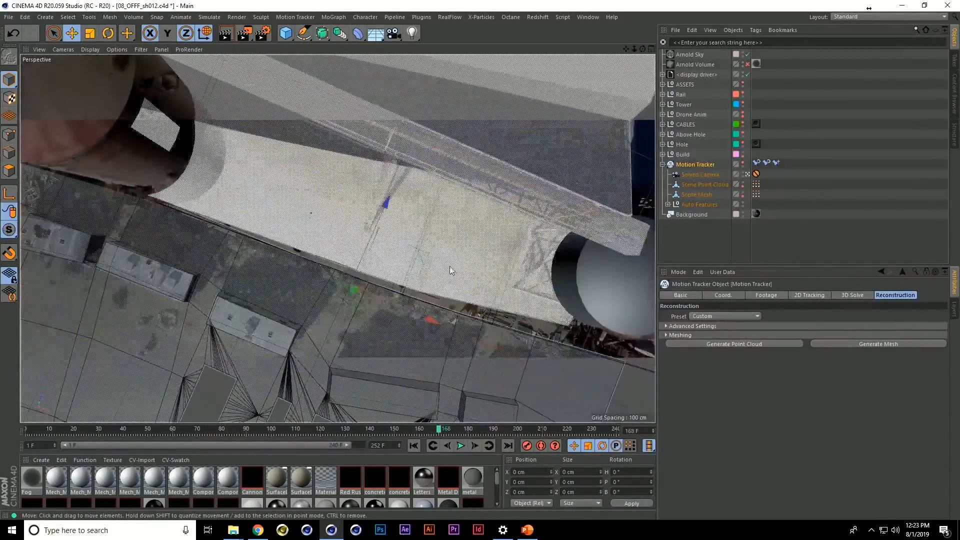
drag(448, 431, 442, 398)
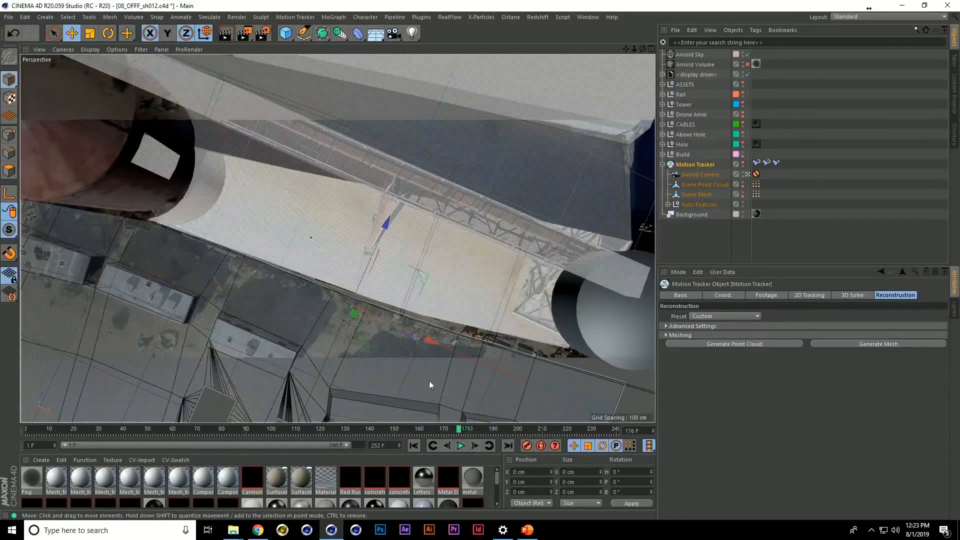
Make the Hole group visible and examine the underground box and pipes from below the ground mesh
key(F1)
scroll(371, 332, up, 8)
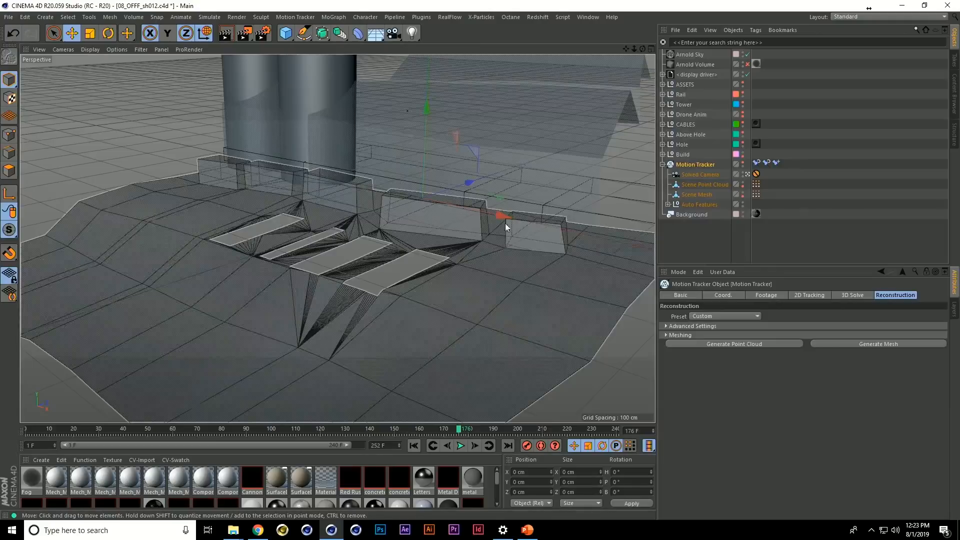
click(744, 143)
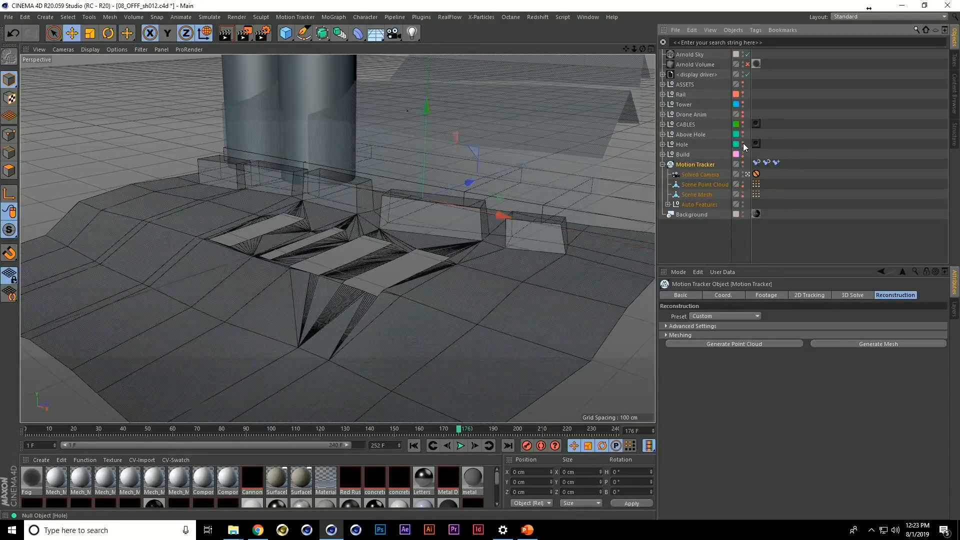
alt+drag(380, 312, 335, 306)
alt+middle_drag(335, 306, 347, 286)
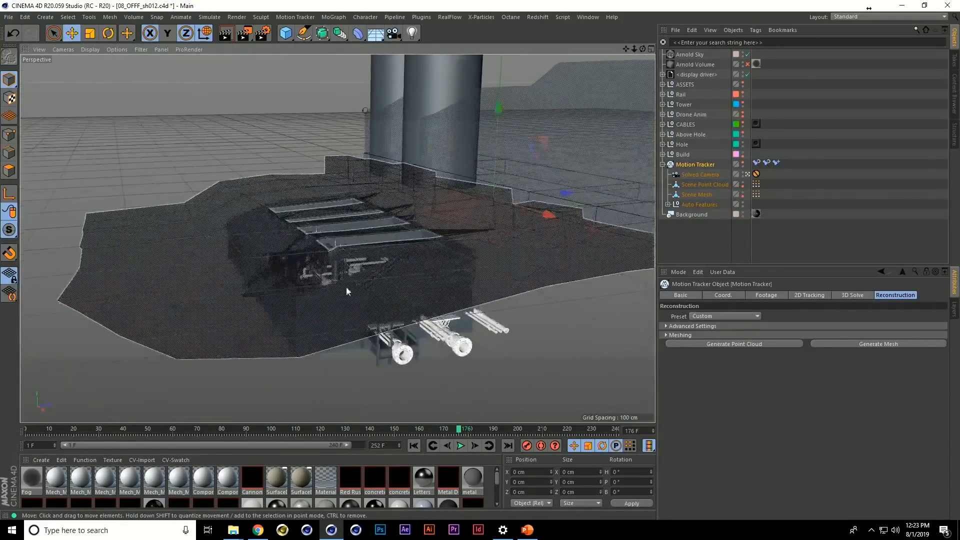
alt+drag(374, 299, 341, 274)
alt+right_drag(342, 273, 329, 241)
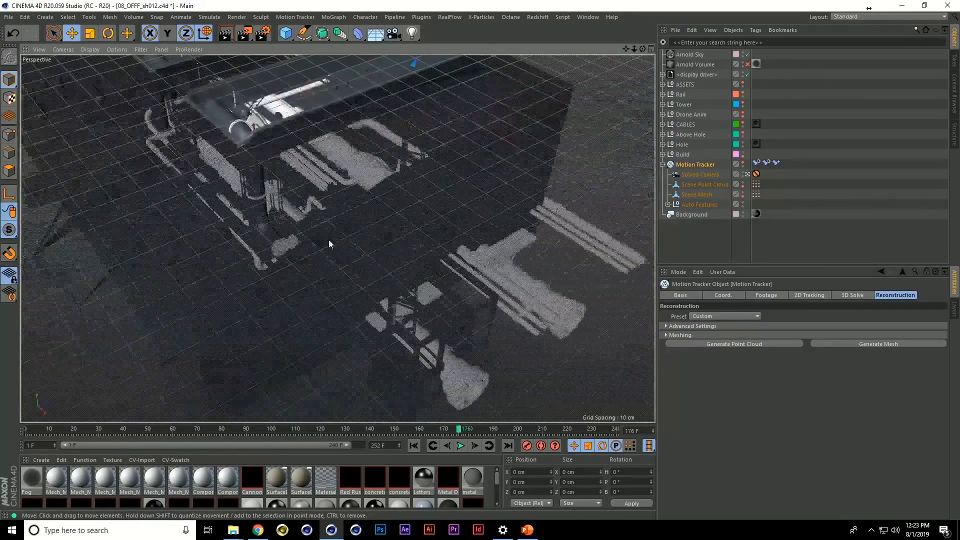
Select the Hole polygon object and examine the pipework inside the four ground openings from above
alt+drag(329, 241, 357, 379)
alt+right_drag(357, 379, 365, 335)
alt+middle_drag(365, 335, 408, 358)
alt+drag(408, 358, 417, 287)
click(410, 300)
alt+right_drag(417, 288, 352, 257)
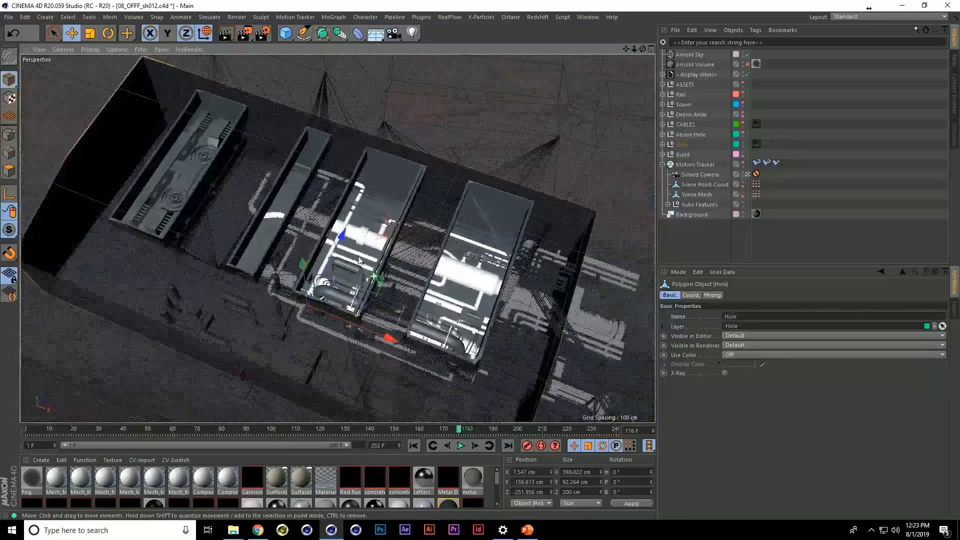
alt+middle_drag(352, 256, 319, 244)
alt+drag(318, 245, 321, 229)
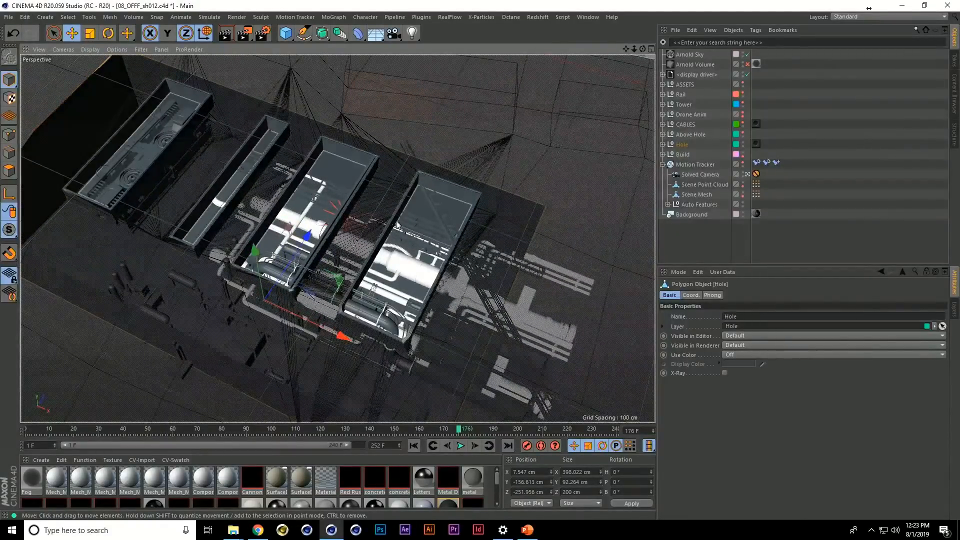
Make the Above Hole group visible and examine the machinery standing over the ground openings
click(743, 133)
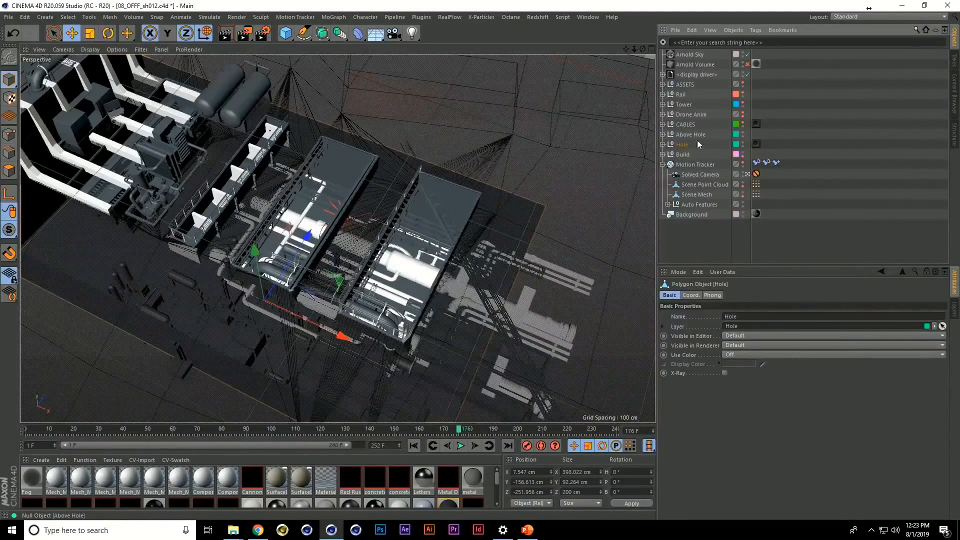
alt+middle_drag(306, 207, 358, 249)
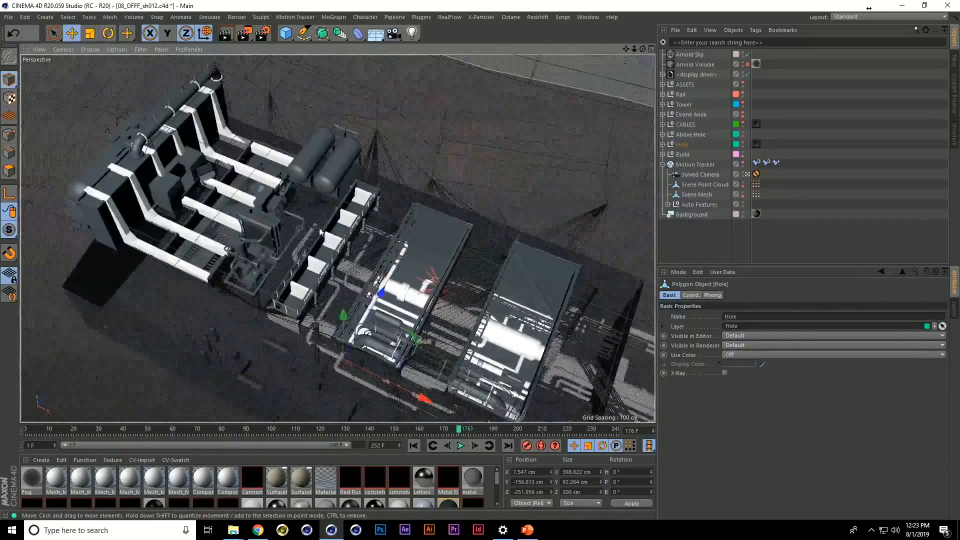
alt+drag(321, 230, 314, 205)
alt+drag(553, 193, 525, 195)
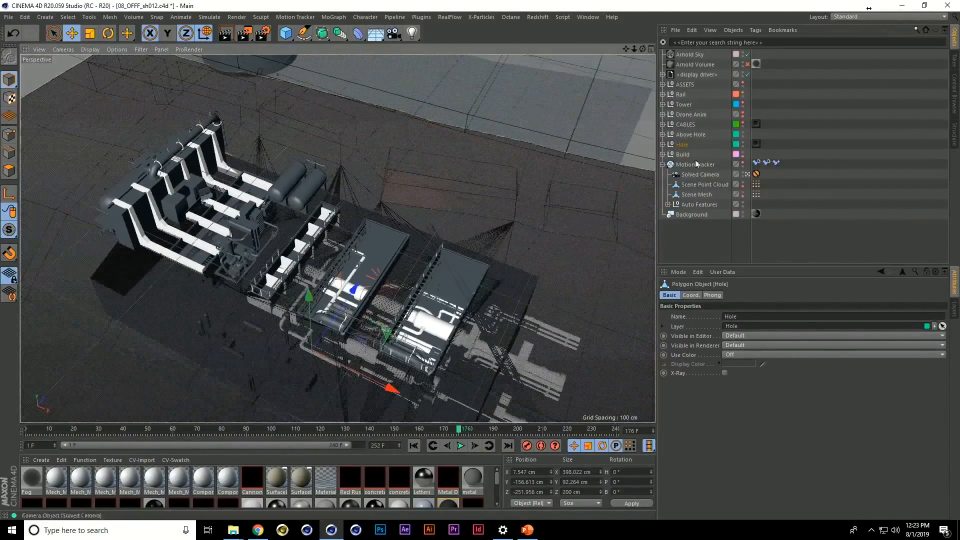
Make the CABLES group visible and examine how the cables run from the machinery towards the buildings
alt+click(743, 123)
alt+drag(466, 198, 402, 225)
alt+middle_drag(401, 227, 417, 258)
click(422, 242)
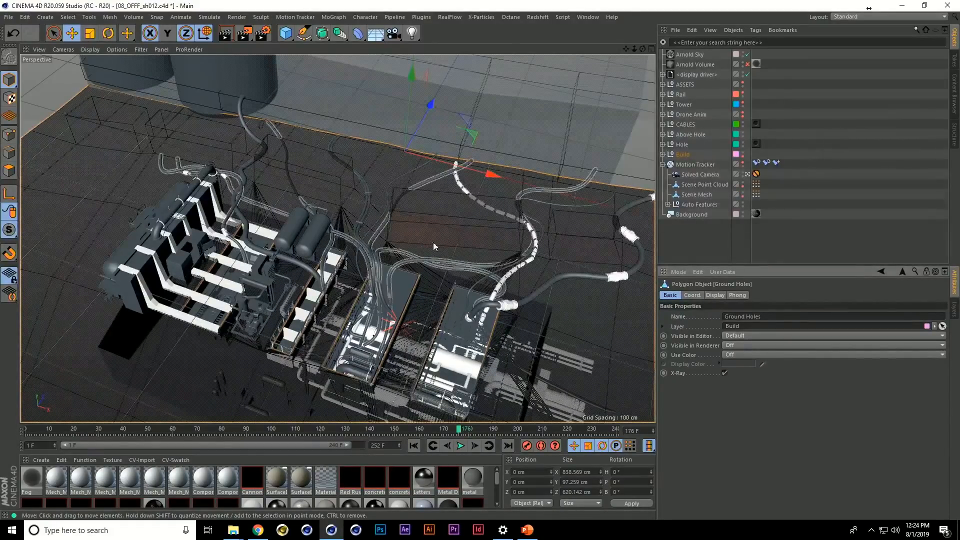
alt+drag(441, 244, 429, 280)
alt+middle_drag(429, 281, 423, 299)
scroll(431, 278, down, 5)
alt+middle_drag(443, 215, 368, 243)
scroll(409, 182, up, 2)
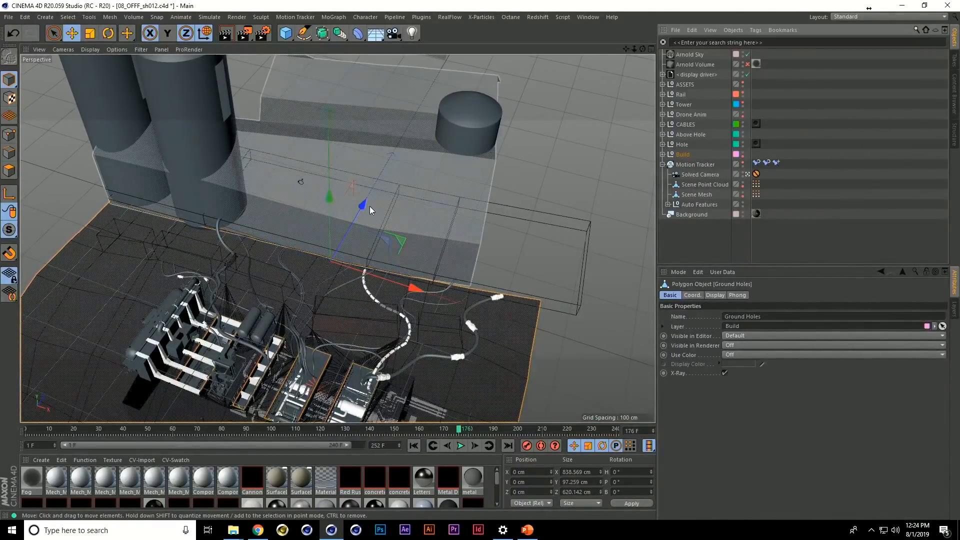
Make the Tower group visible and examine the details set into the cylindrical tower at frame 164
scroll(329, 217, down, 7)
alt+middle_drag(346, 196, 349, 223)
scroll(364, 165, up, 4)
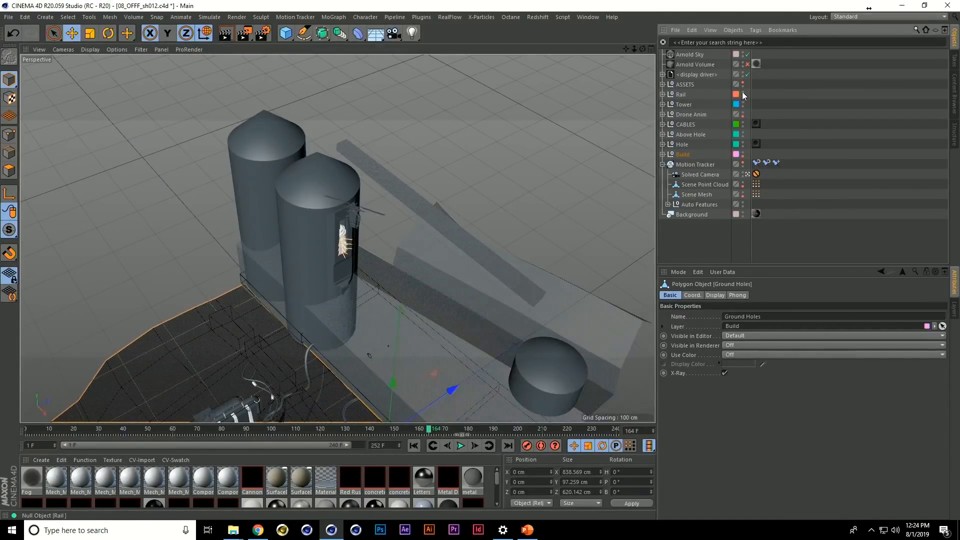
Make the Rail group visible and scrub to frame 185 to check the crane's movement along the rail
scroll(514, 260, up, 8)
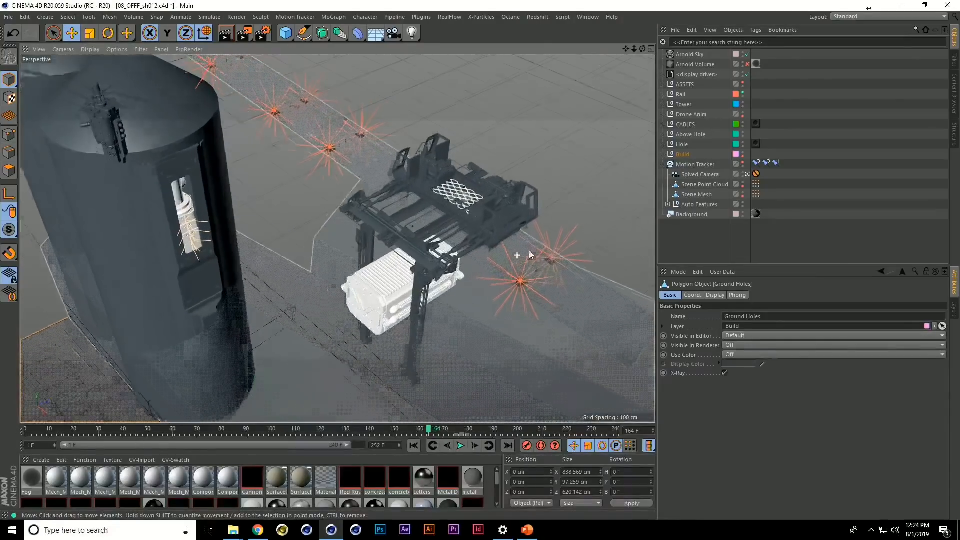
alt+right_drag(536, 229, 538, 229)
drag(433, 428, 377, 428)
click(459, 446)
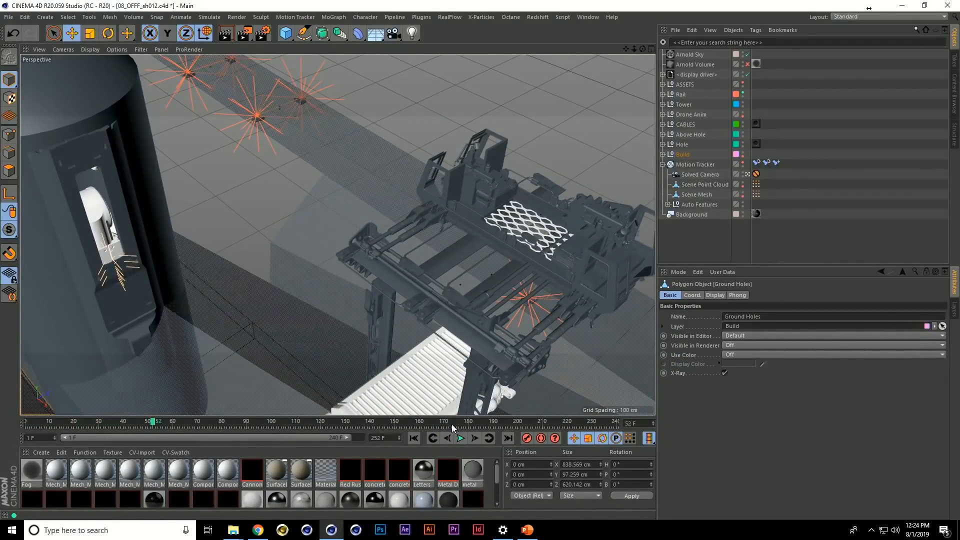
drag(449, 428, 481, 351)
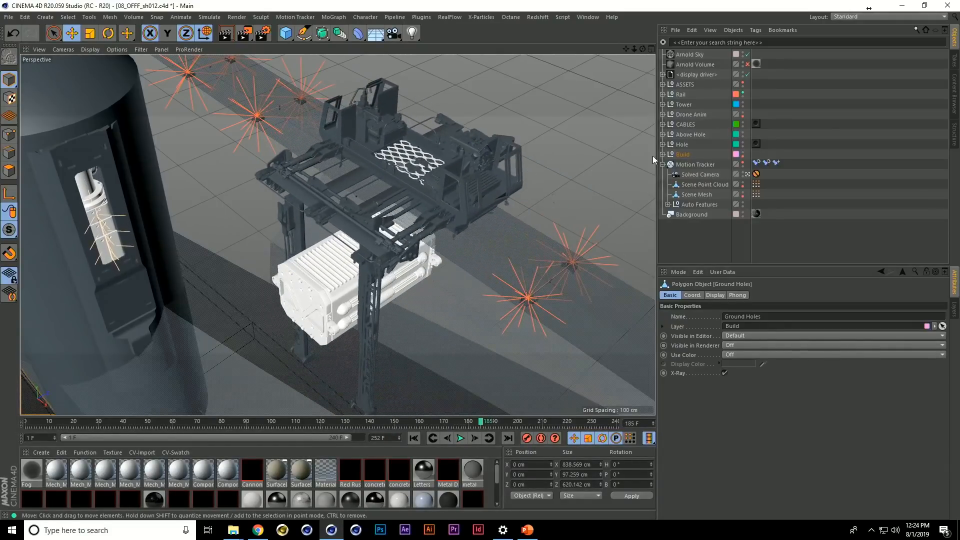
Make the ASSETS group visible and play the full shot from the start through the camera, finishing at frame 142
click(744, 82)
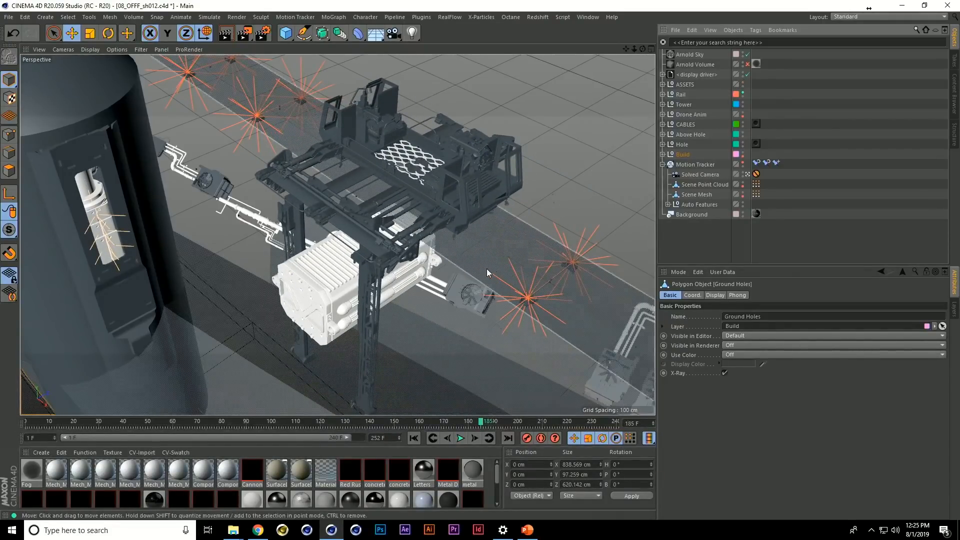
alt+drag(488, 268, 485, 278)
key(shift+f)
key(F8)
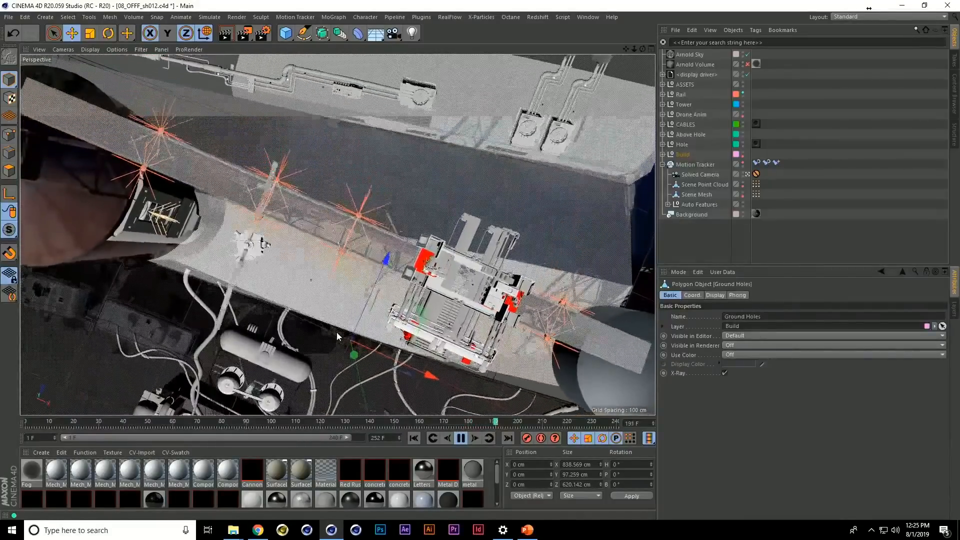
click(458, 439)
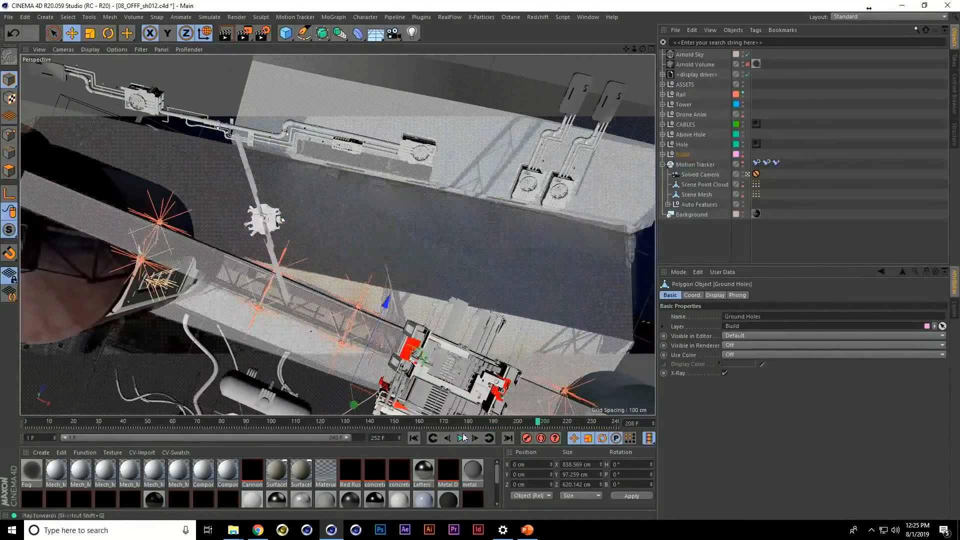
drag(420, 423, 377, 423)
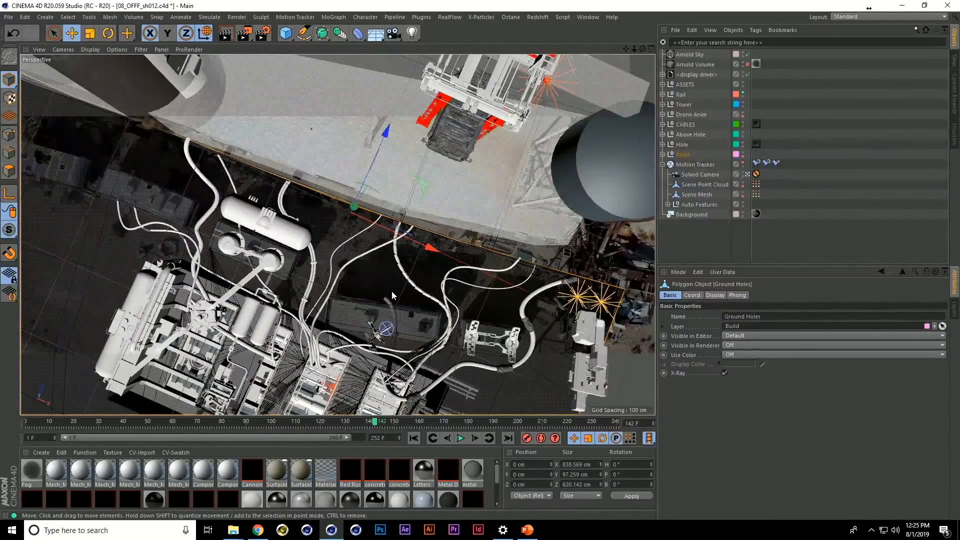
Switch to the PowerPoint slide show and advance to the Instagram profile slide
key(alt+Tab)
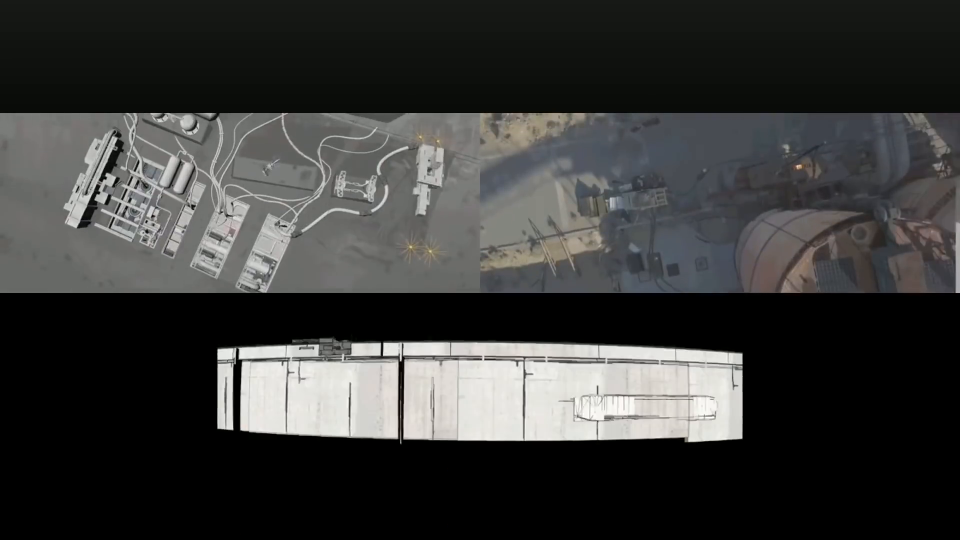
key(alt+Tab)
click(588, 17)
click(520, 90)
key(alt+Tab)
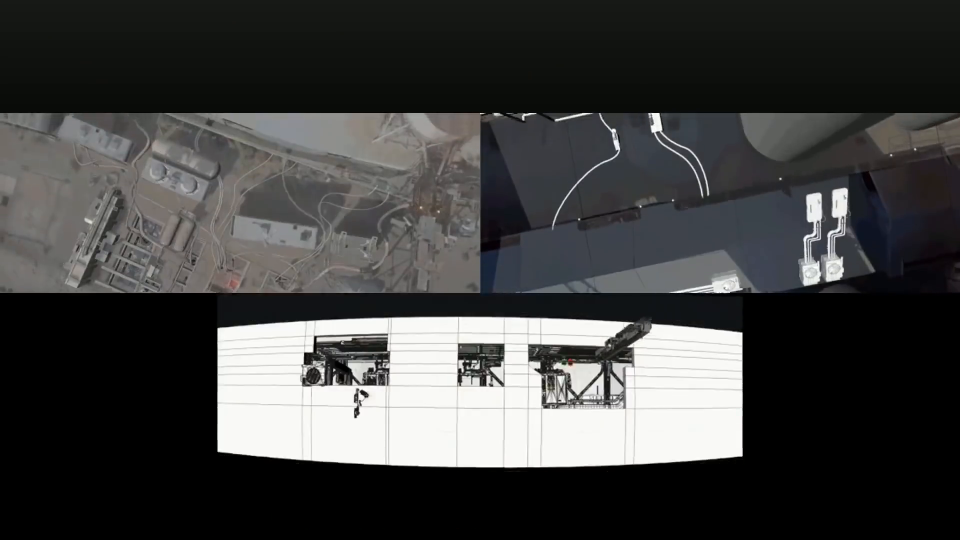
key(Right)
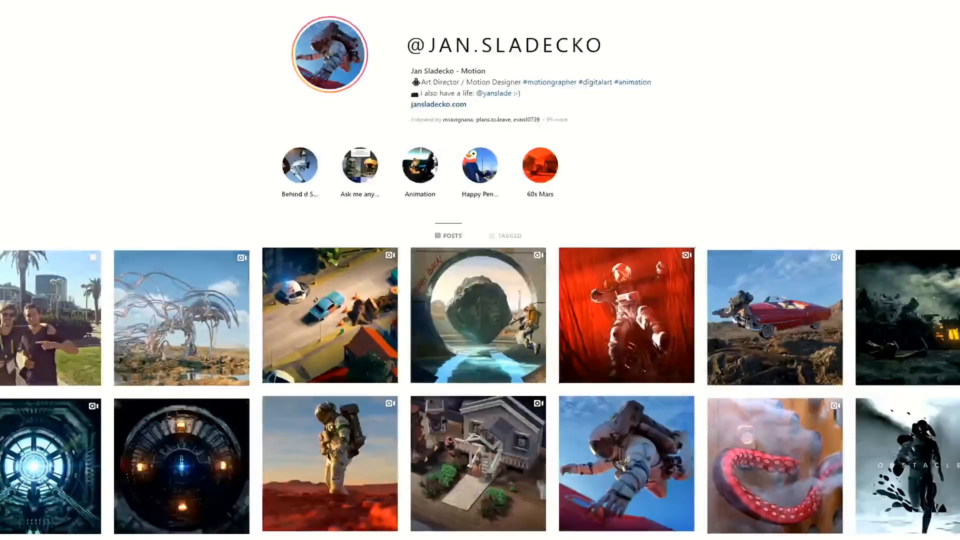